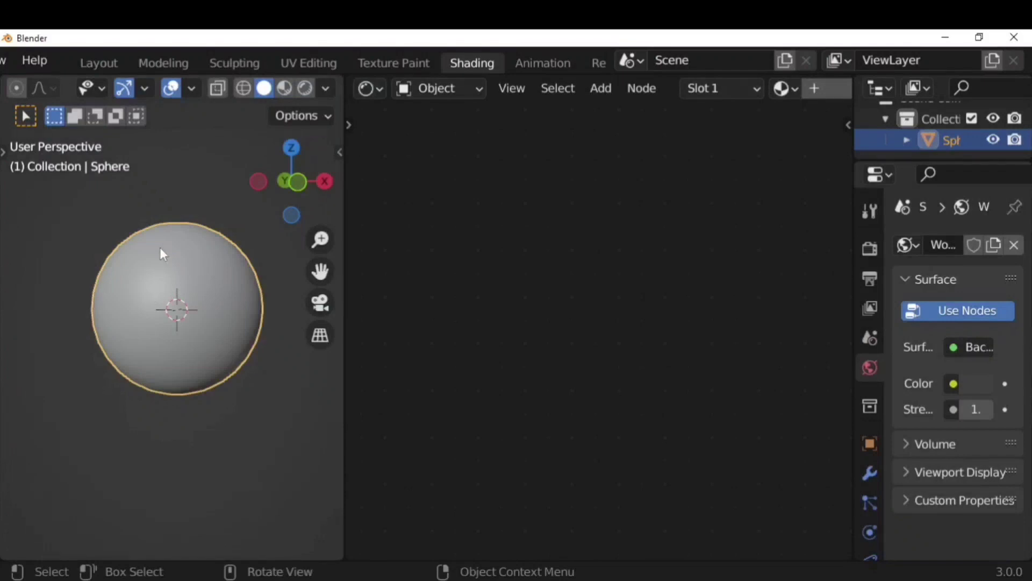
Switch the viewport to Material Preview shading and light the sphere with the green forest environment.
{"action": "left_click", "coordinate": [284, 88]}
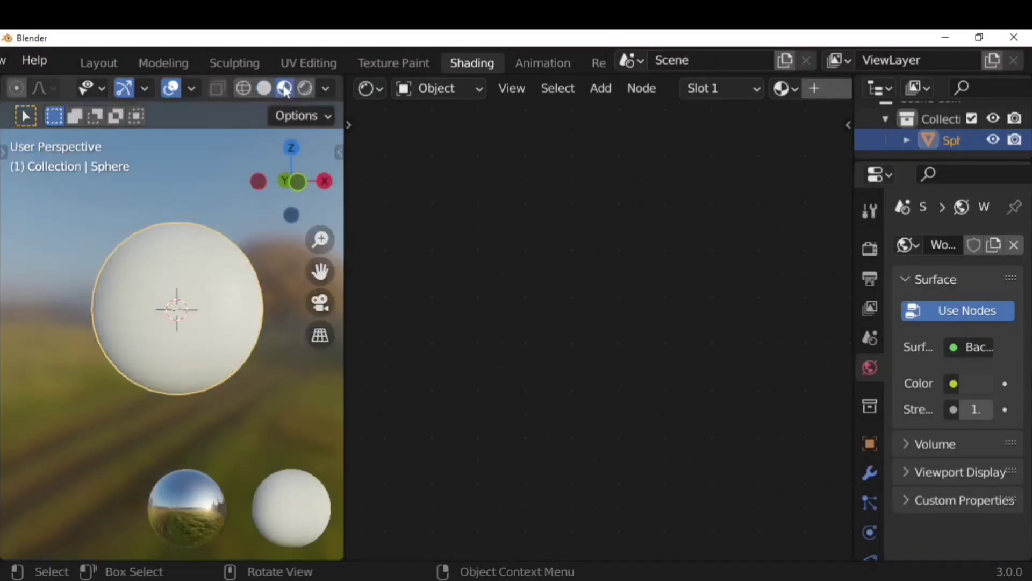
{"action": "left_click", "coordinate": [326, 88]}
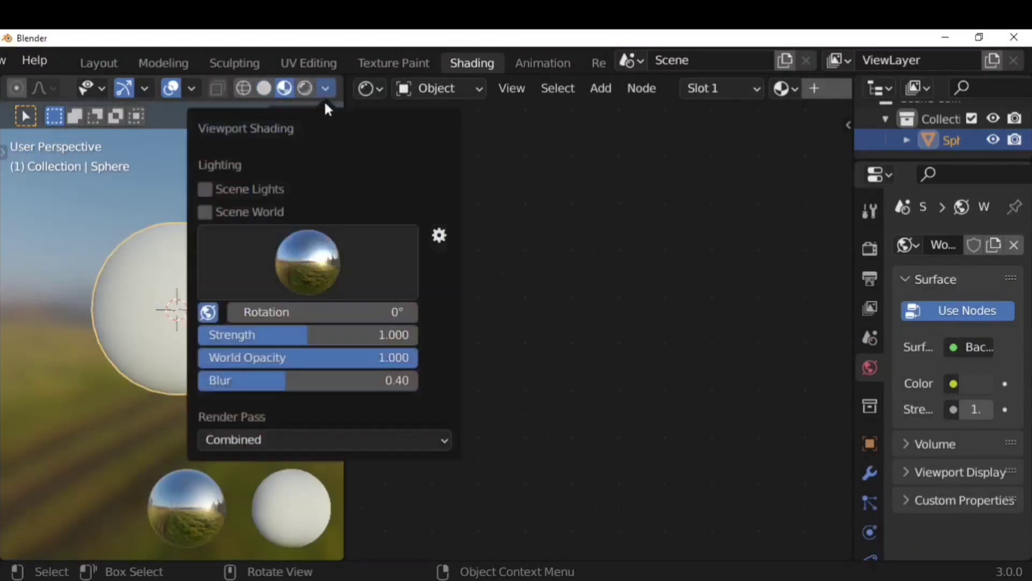
{"action": "left_click", "coordinate": [314, 263]}
{"action": "left_click", "coordinate": [339, 322]}
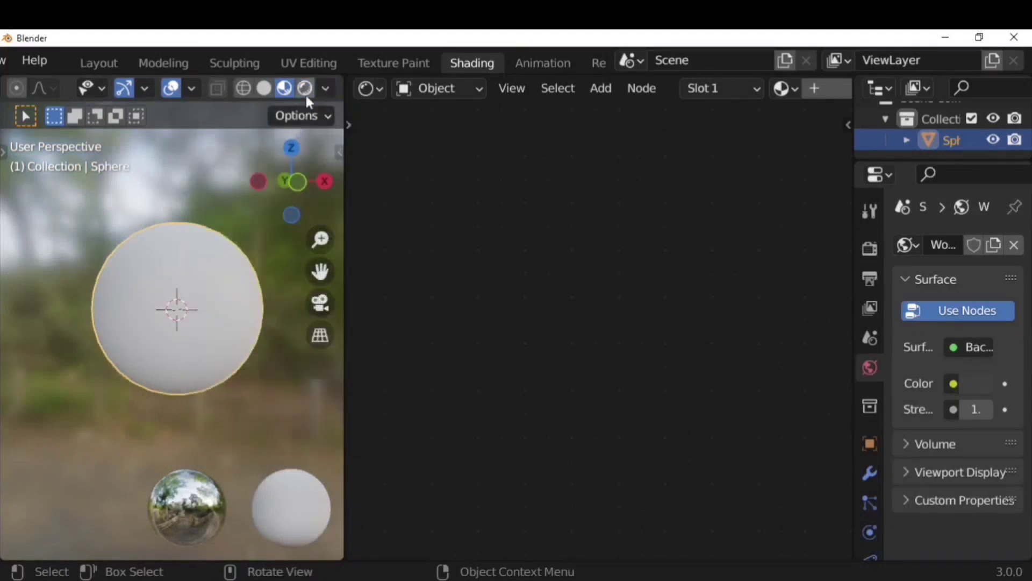
Lower the preview environment's Blur to sharpen the background, and set it back up to 0.43.
{"action": "left_click", "coordinate": [325, 88]}
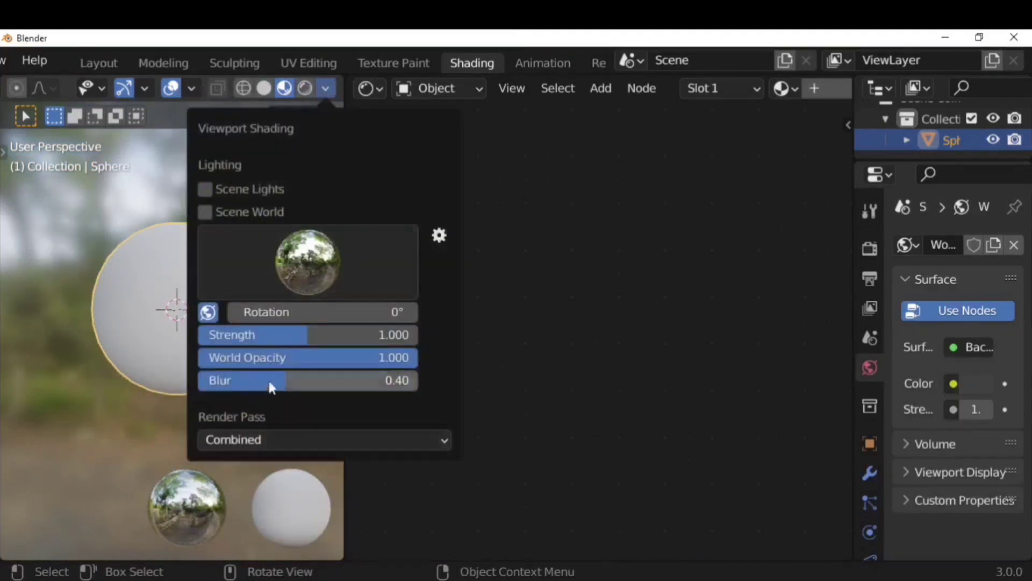
{"action": "left_click_drag", "start_coordinate": [271, 387], "coordinate": [186, 386]}
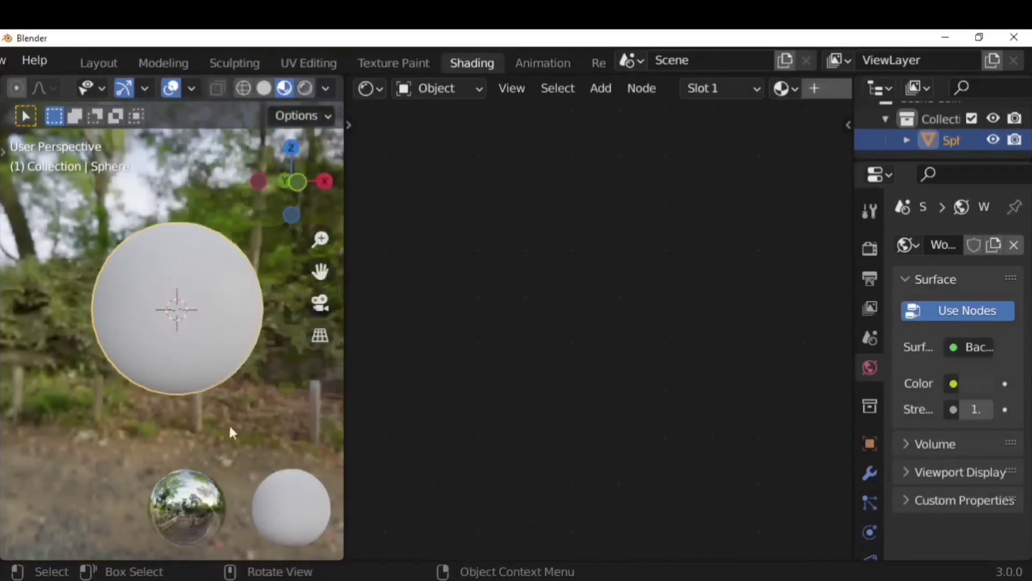
{"action": "left_click", "coordinate": [325, 88]}
{"action": "left_click_drag", "start_coordinate": [294, 380], "coordinate": [387, 380]}
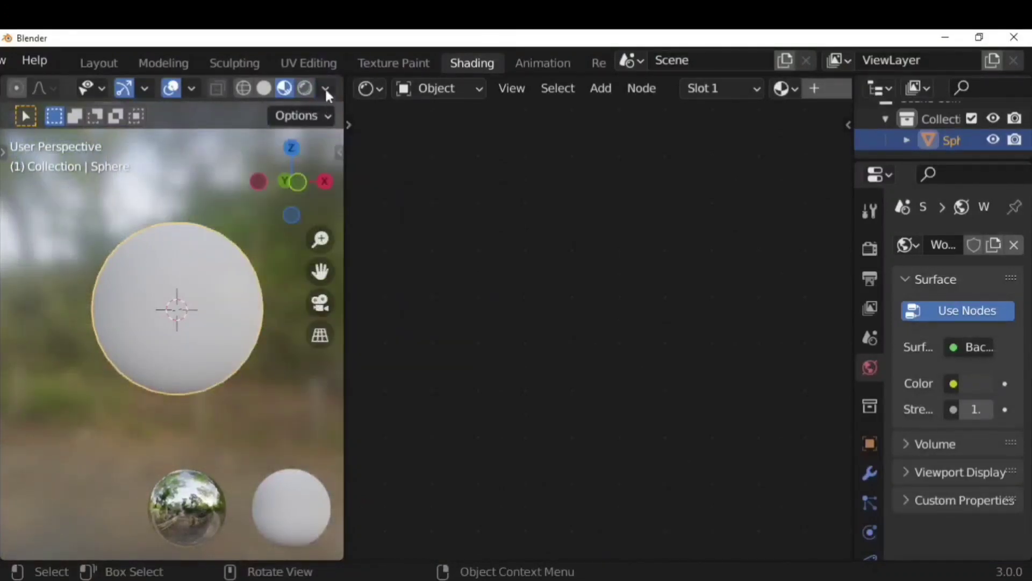
Try the dusk environment and the city environment with yellow ground lines as the preview lighting.
{"action": "left_click", "coordinate": [325, 88]}
{"action": "left_click", "coordinate": [366, 278]}
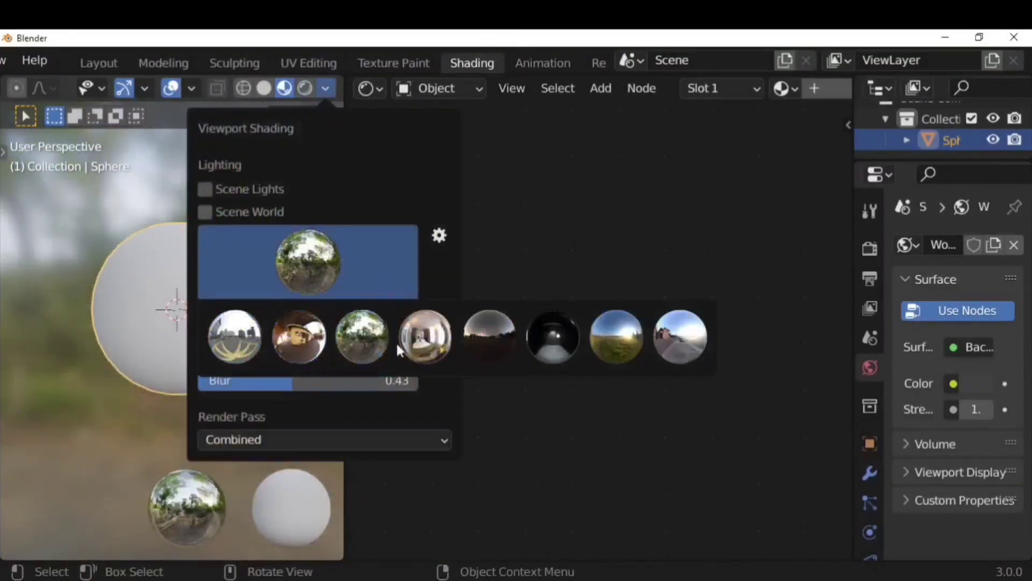
{"action": "left_click", "coordinate": [514, 331]}
{"action": "mouse_move", "coordinate": [44, 336]}
{"action": "middle_mouse_down"}
{"action": "mouse_move", "coordinate": [193, 363]}
{"action": "mouse_move", "coordinate": [80, 332]}
{"action": "mouse_move", "coordinate": [282, 350]}
{"action": "middle_mouse_up"}
{"action": "left_click", "coordinate": [326, 89]}
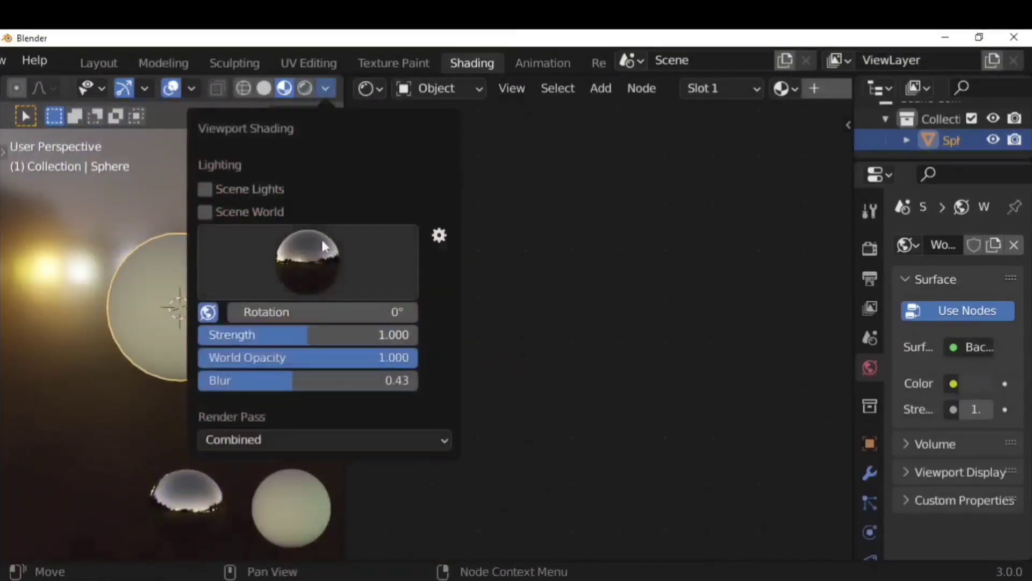
{"action": "left_click", "coordinate": [321, 237]}
{"action": "left_click", "coordinate": [233, 337]}
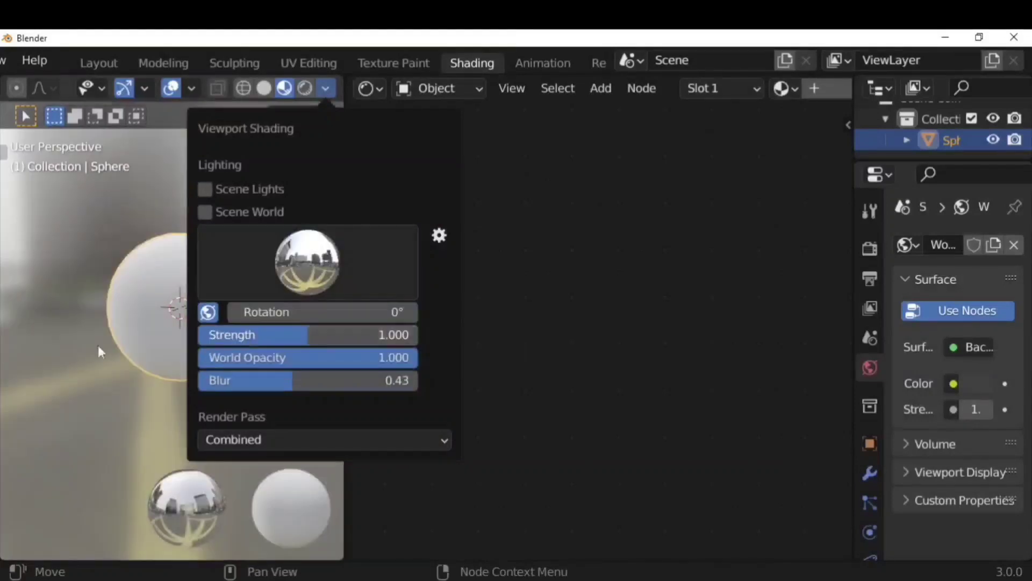
Light the preview with the blue-sky grass field environment and view the sphere from another side.
{"action": "left_click", "coordinate": [326, 89]}
{"action": "left_click", "coordinate": [395, 277]}
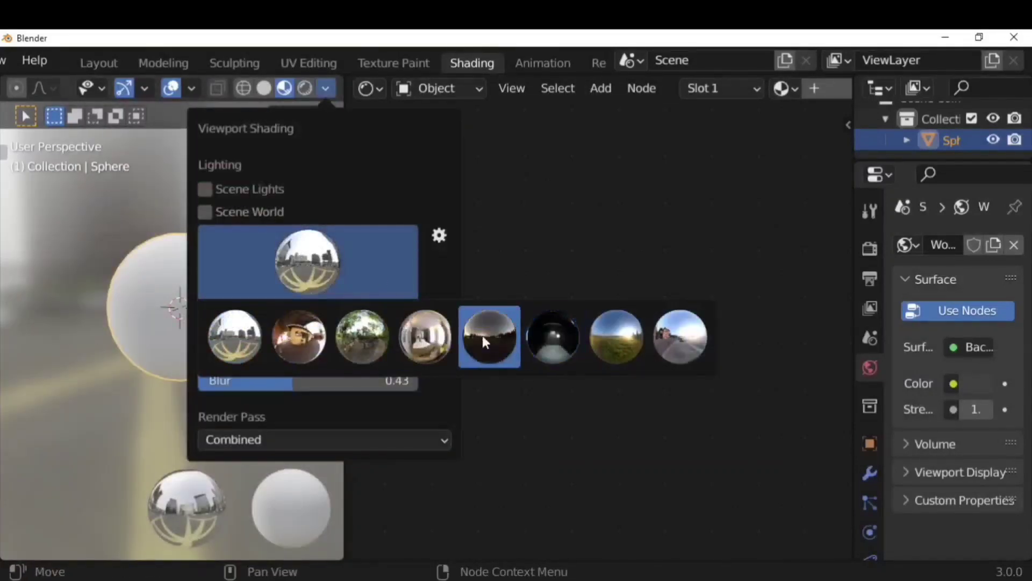
{"action": "left_click", "coordinate": [621, 339]}
{"action": "mouse_move", "coordinate": [108, 392]}
{"action": "middle_mouse_down"}
{"action": "mouse_move", "coordinate": [117, 379]}
{"action": "mouse_move", "coordinate": [263, 392]}
{"action": "mouse_move", "coordinate": [221, 443]}
{"action": "mouse_move", "coordinate": [228, 362]}
{"action": "mouse_move", "coordinate": [253, 330]}
{"action": "middle_mouse_up"}
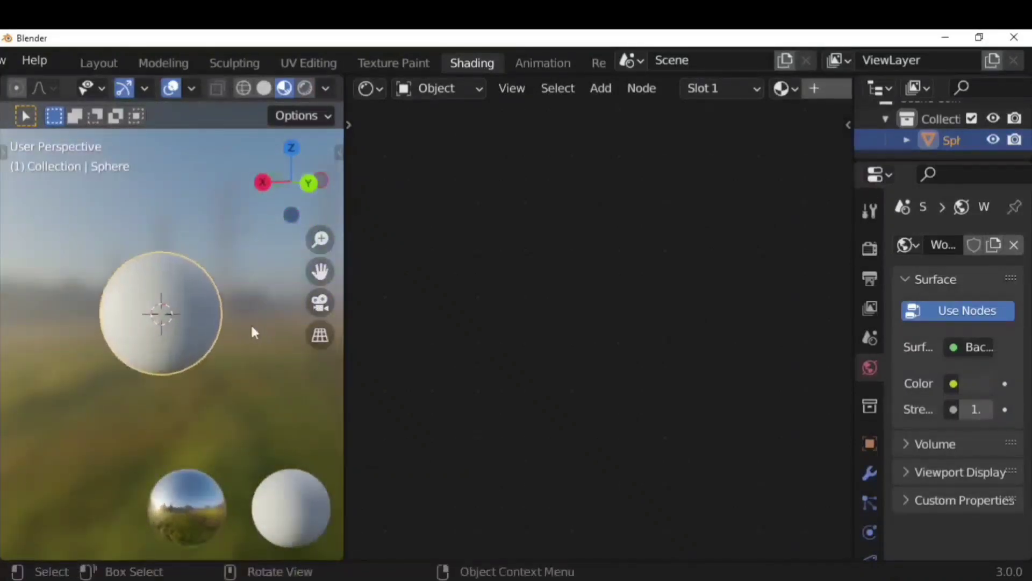
Create a new material for the sphere in the Shader Editor.
{"action": "scroll", "coordinate": [698, 86], "scroll_direction": "down", "scroll_amount": 5}
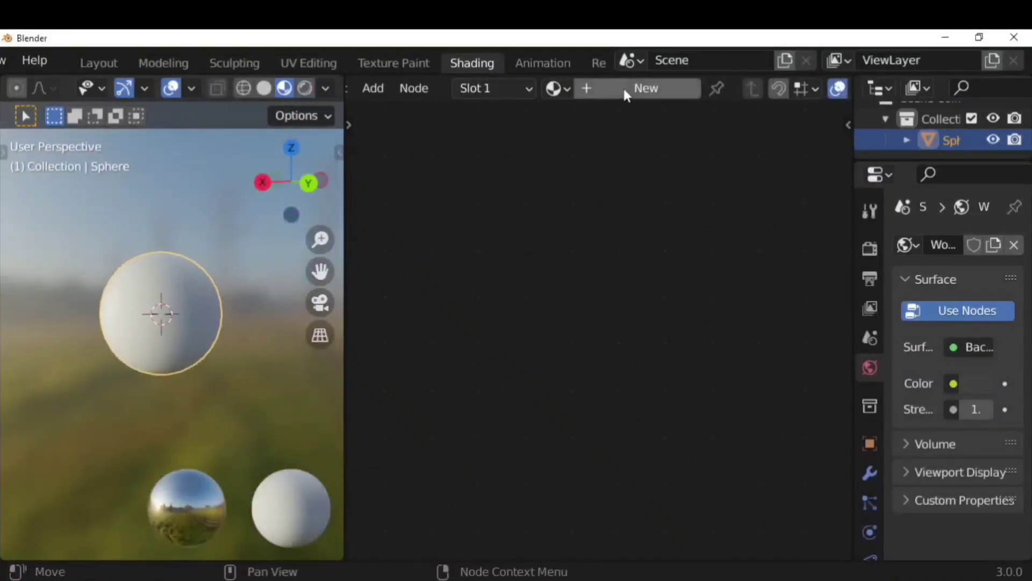
{"action": "left_click", "coordinate": [622, 86]}
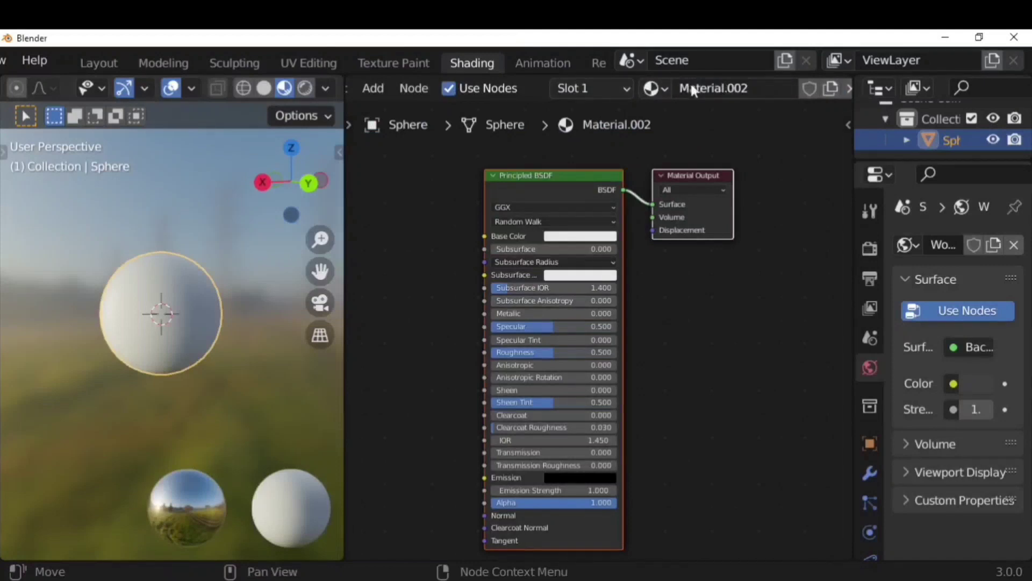
{"action": "scroll", "coordinate": [671, 91], "scroll_direction": "up", "scroll_amount": 5}
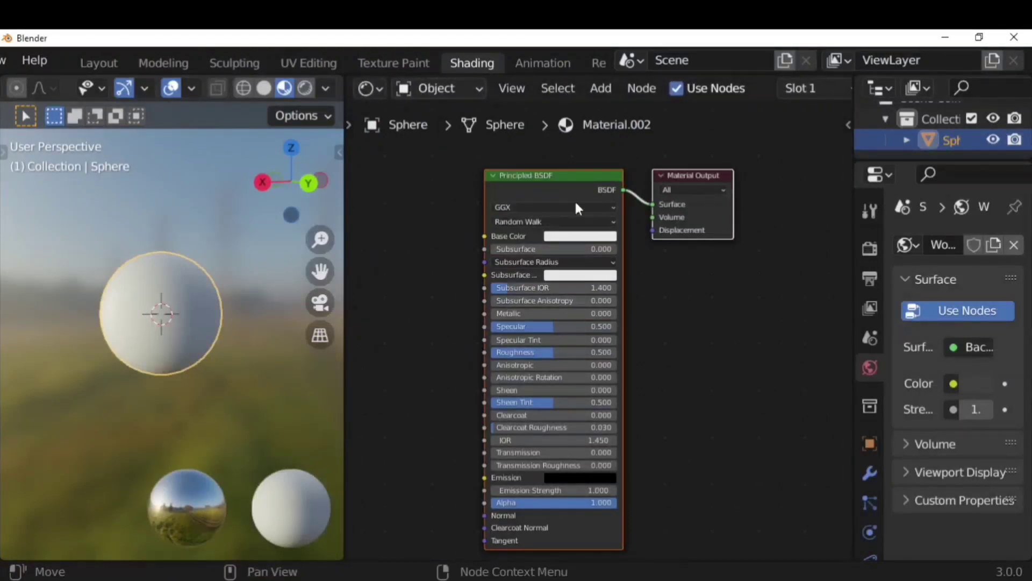
{"action": "scroll", "coordinate": [548, 290], "scroll_direction": "up", "scroll_amount": 1}
{"action": "mouse_move", "coordinate": [702, 286]}
{"action": "middle_mouse_down"}
{"action": "mouse_move", "coordinate": [710, 337]}
{"action": "mouse_move", "coordinate": [712, 276]}
{"action": "middle_mouse_up"}
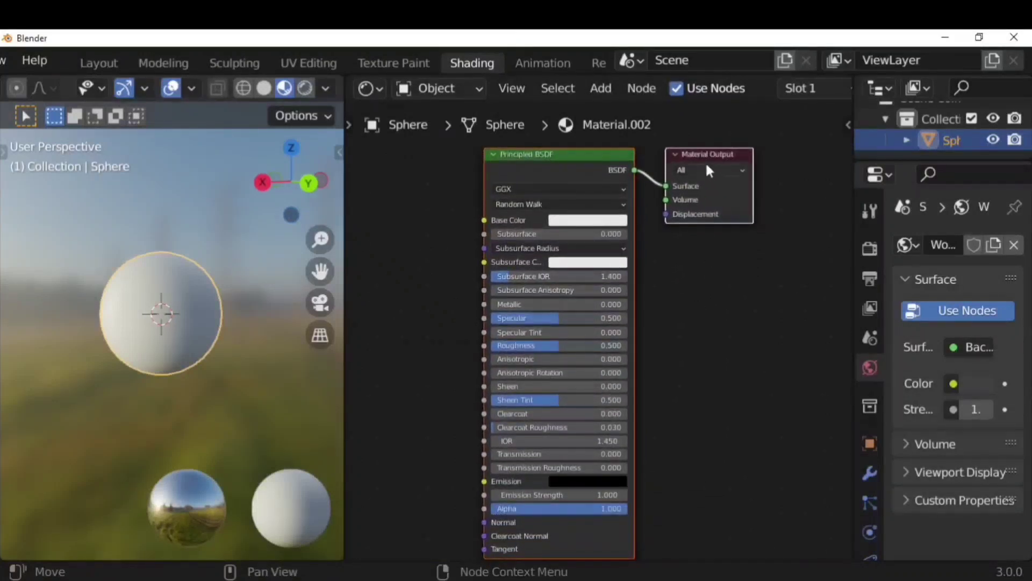
Unlink the Material Output node, move it away from the Principled BSDF, and reconnect BSDF to Surface.
{"action": "left_click_drag", "start_coordinate": [704, 155], "coordinate": [622, 154]}
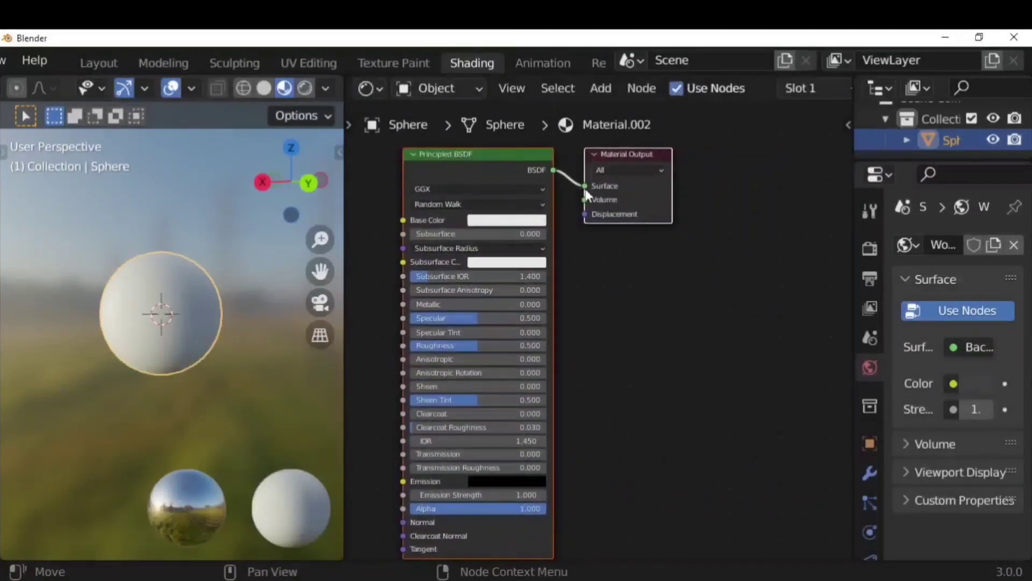
{"action": "left_click_drag", "start_coordinate": [570, 186], "coordinate": [571, 182]}
{"action": "left_click_drag", "start_coordinate": [618, 153], "coordinate": [709, 188]}
{"action": "left_click", "coordinate": [656, 151]}
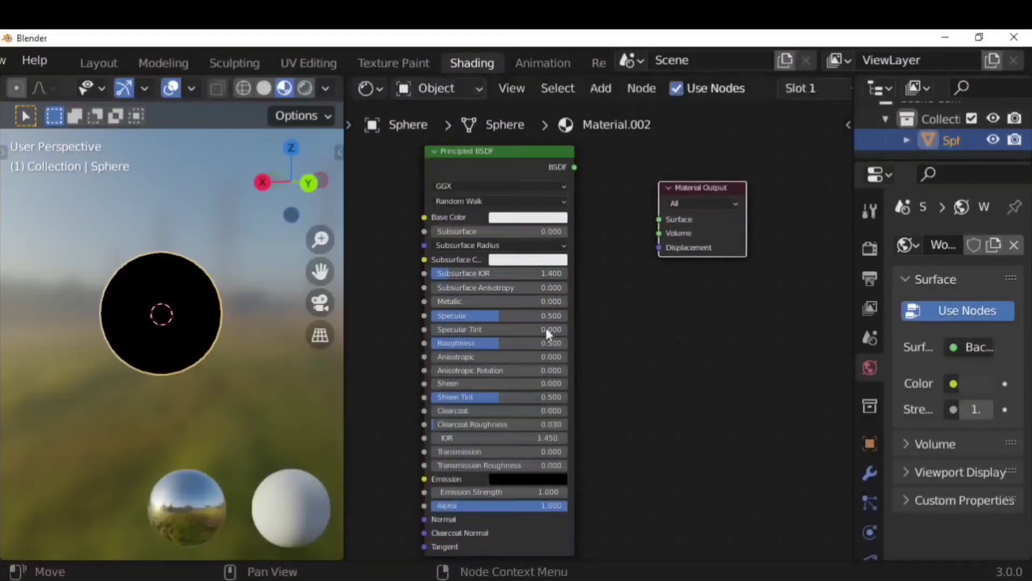
{"action": "left_click_drag", "start_coordinate": [574, 167], "coordinate": [617, 278]}
{"action": "left_click_drag", "start_coordinate": [574, 168], "coordinate": [657, 219]}
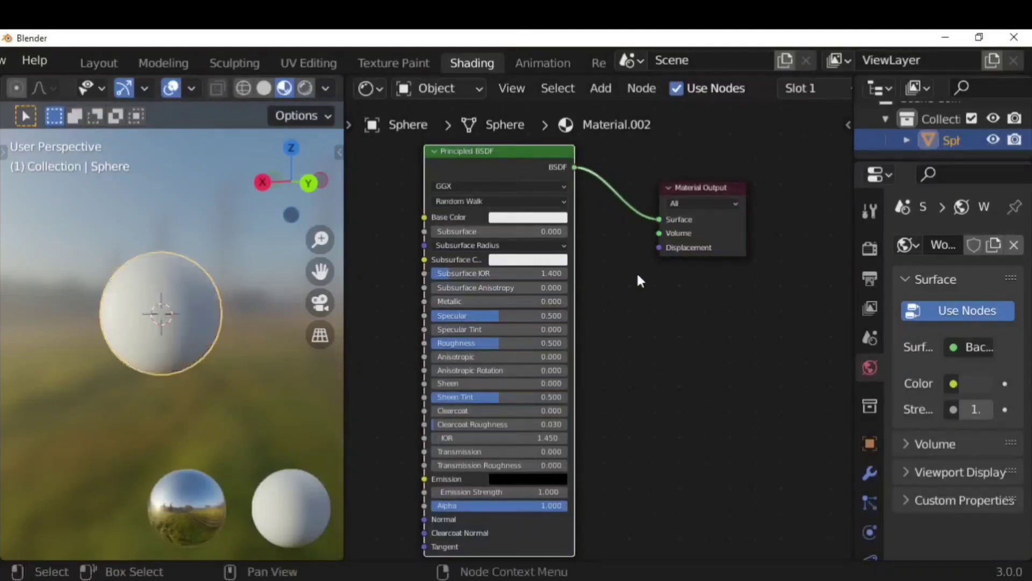
Set the Principled BSDF's Base Color to bright green and its Metallic value to 1.000.
{"action": "left_click", "coordinate": [524, 217]}
{"action": "left_click_drag", "start_coordinate": [540, 275], "coordinate": [516, 257]}
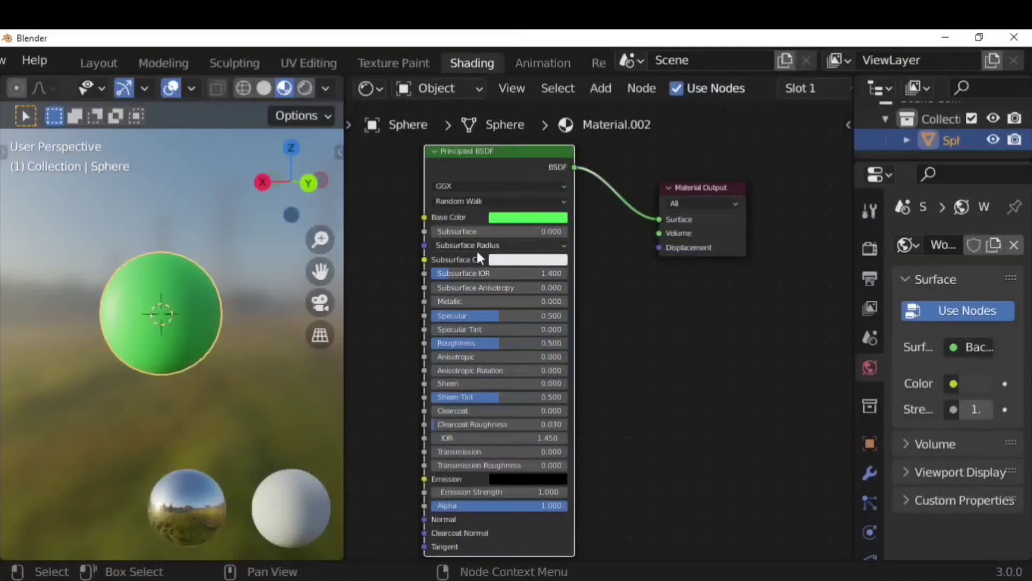
{"action": "left_click_drag", "start_coordinate": [445, 301], "coordinate": [570, 301]}
{"action": "middle_click_drag", "start_coordinate": [230, 316], "coordinate": [331, 338]}
{"action": "scroll", "coordinate": [214, 325], "scroll_direction": "up", "scroll_amount": 4}
{"action": "scroll", "coordinate": [212, 325], "scroll_direction": "down", "scroll_amount": 1}
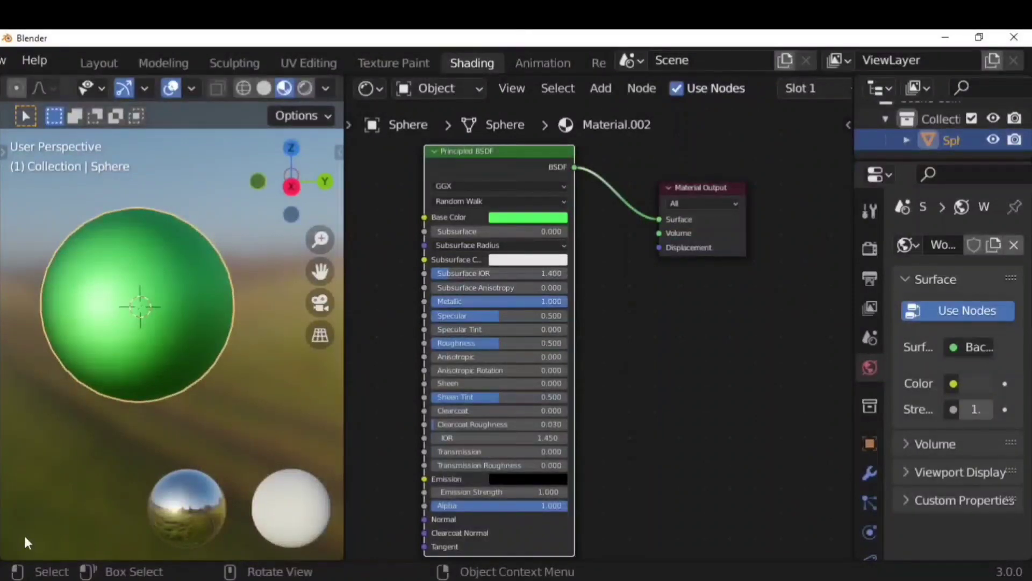
{"action": "middle_click_drag", "start_coordinate": [23, 534], "coordinate": [248, 368]}
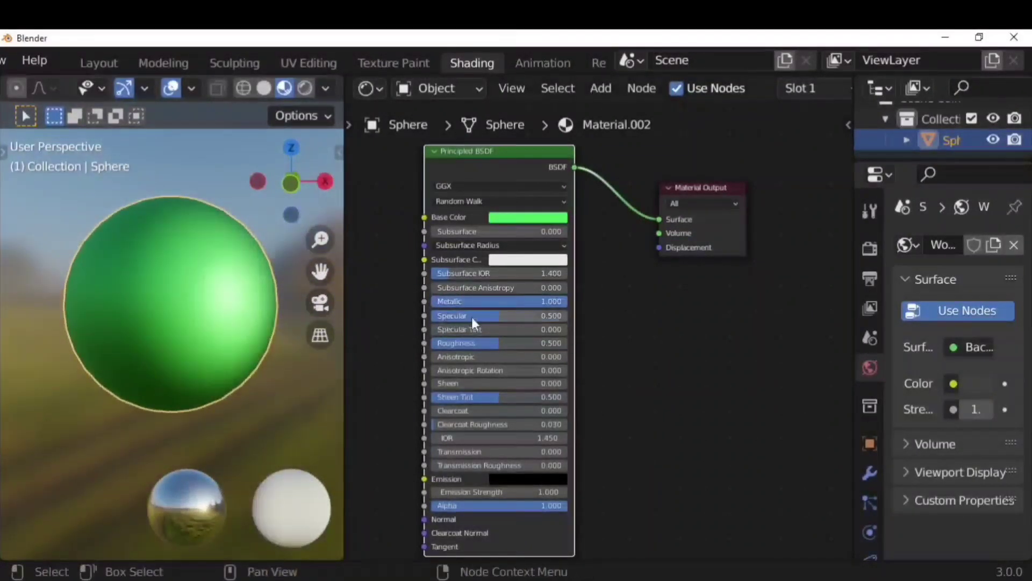
Try Roughness values of 0.156 and 1.000 to compare glossy and matte looks on the sphere.
{"action": "left_click_drag", "start_coordinate": [494, 343], "coordinate": [452, 343]}
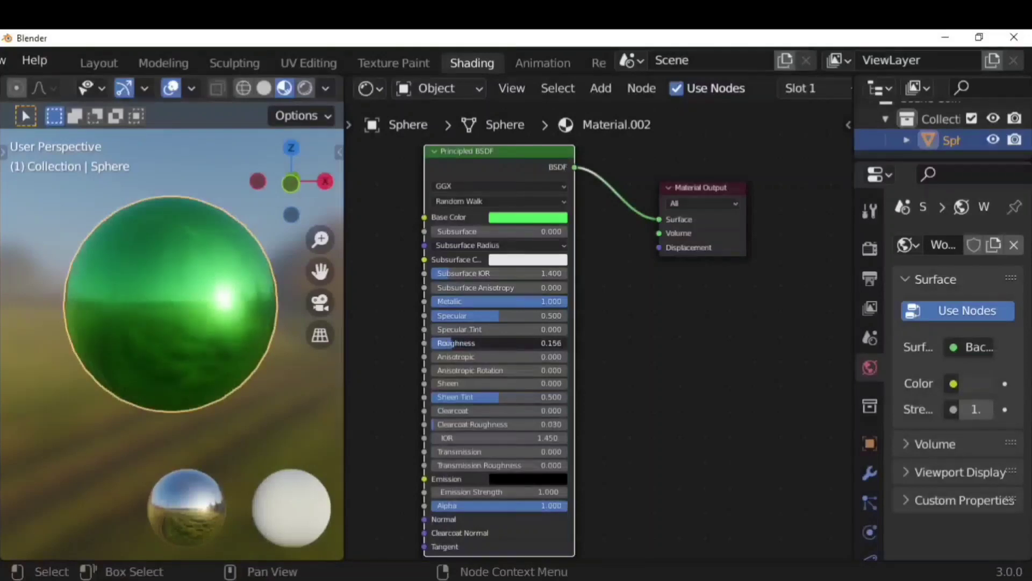
{"action": "middle_click_drag", "start_coordinate": [267, 371], "coordinate": [178, 334]}
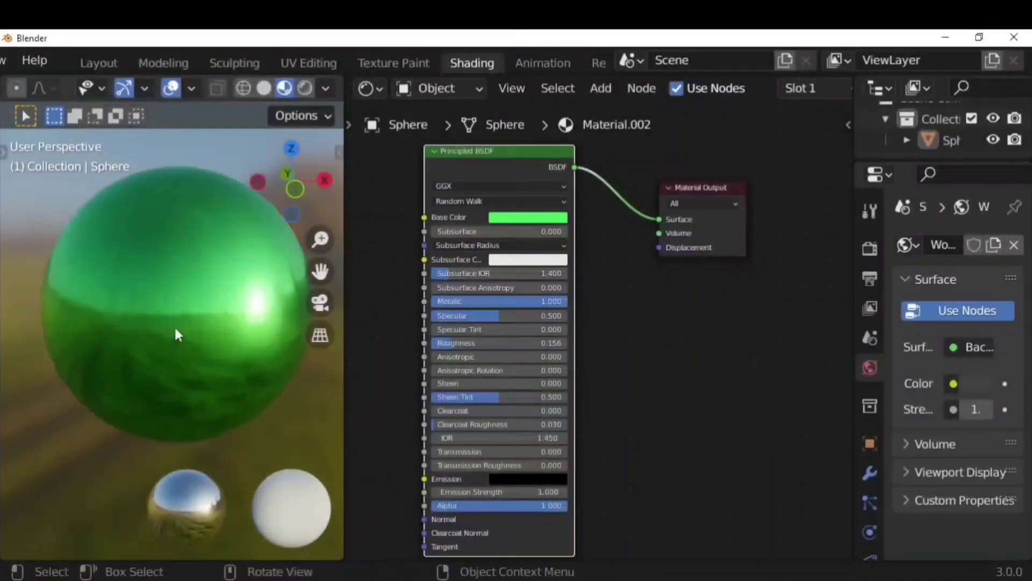
{"action": "left_click_drag", "start_coordinate": [459, 343], "coordinate": [436, 343]}
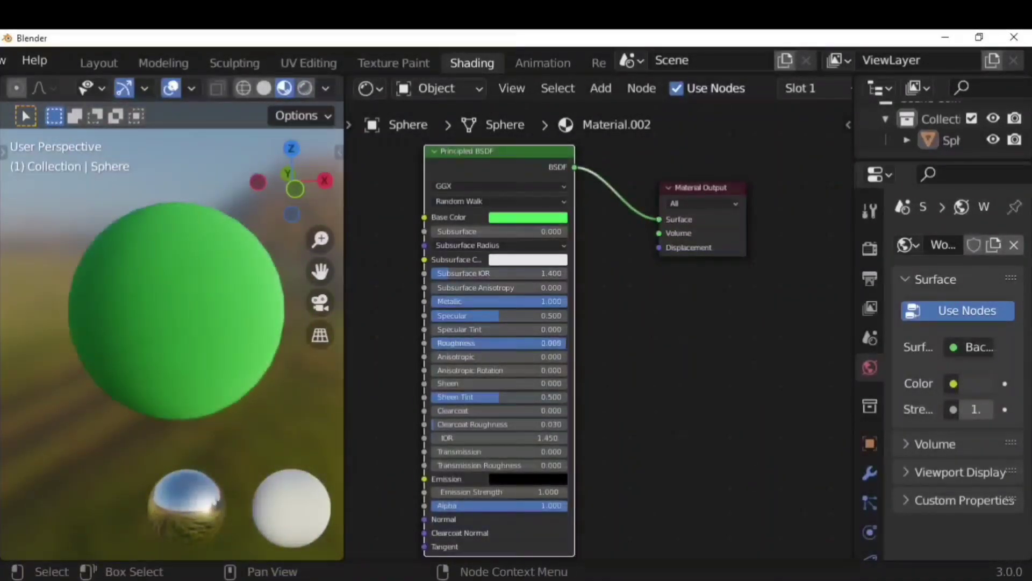
{"action": "mouse_move", "coordinate": [566, 343]}
{"action": "left_mouse_down"}
{"action": "mouse_move", "coordinate": [439, 343]}
{"action": "mouse_move", "coordinate": [568, 343]}
{"action": "left_mouse_up"}
Set the material's Metallic to 0.682 and its Roughness to 0.000.
{"action": "left_click_drag", "start_coordinate": [559, 302], "coordinate": [525, 301]}
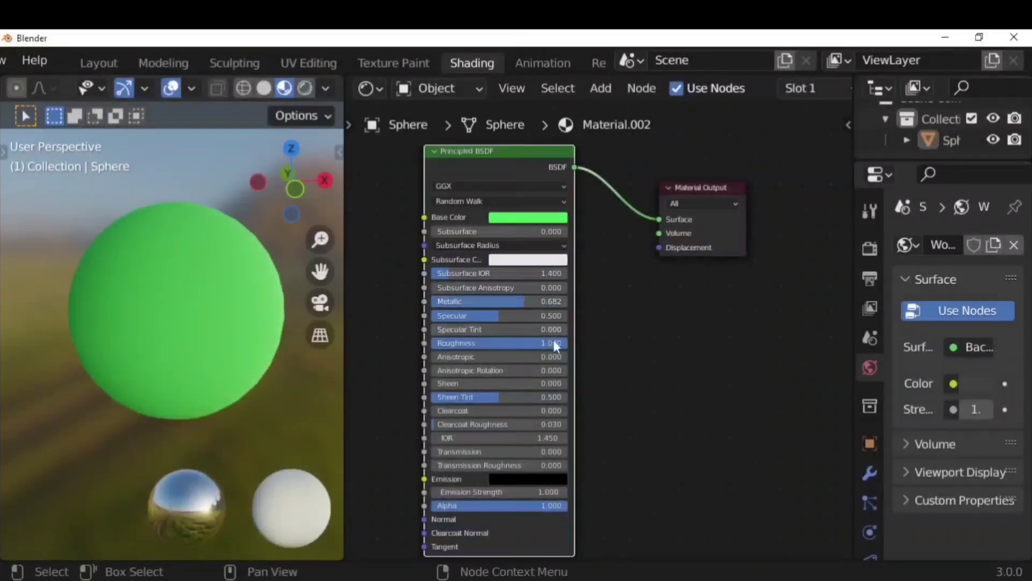
{"action": "left_click_drag", "start_coordinate": [555, 343], "coordinate": [433, 342]}
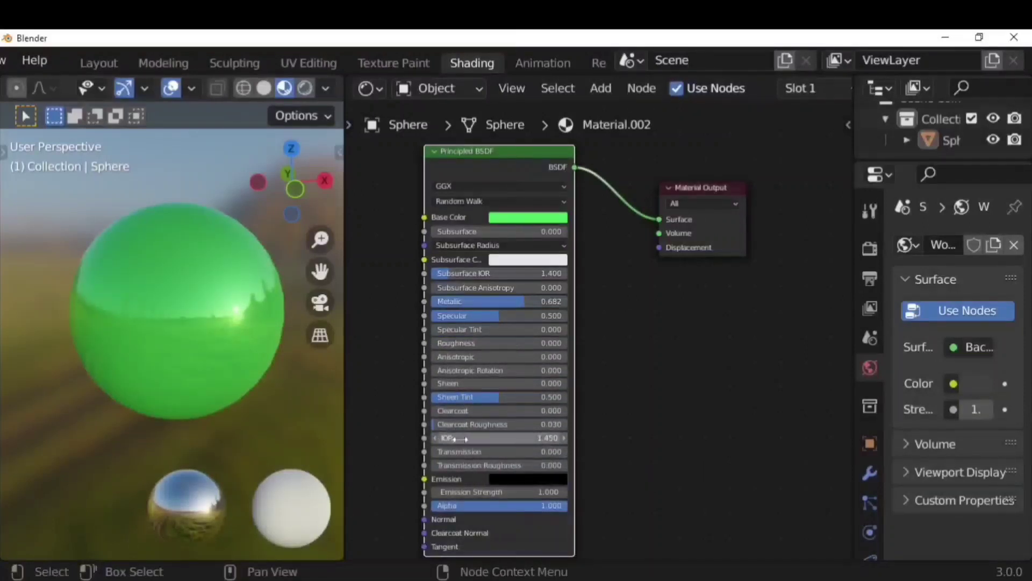
Set the Emission color to a muted beige with hue 0.129 and saturation 0.428, and darken it slightly.
{"action": "left_click", "coordinate": [520, 480]}
{"action": "left_click_drag", "start_coordinate": [591, 382], "coordinate": [597, 333]}
{"action": "mouse_move", "coordinate": [540, 348]}
{"action": "left_mouse_down"}
{"action": "mouse_move", "coordinate": [530, 341]}
{"action": "mouse_move", "coordinate": [533, 350]}
{"action": "left_mouse_up"}
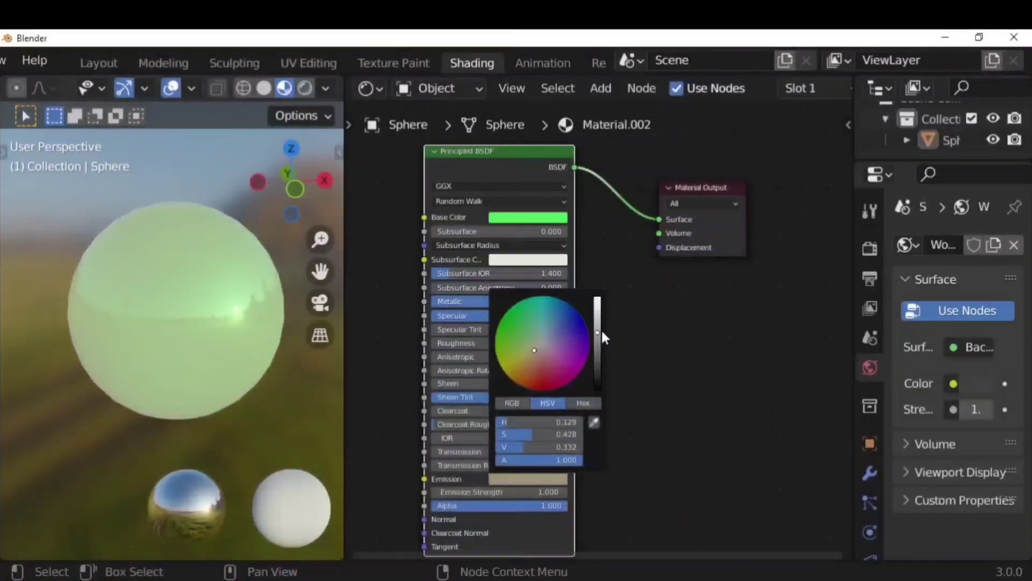
{"action": "mouse_move", "coordinate": [599, 333]}
{"action": "left_mouse_down"}
{"action": "mouse_move", "coordinate": [597, 312]}
{"action": "mouse_move", "coordinate": [597, 338]}
{"action": "left_mouse_up"}
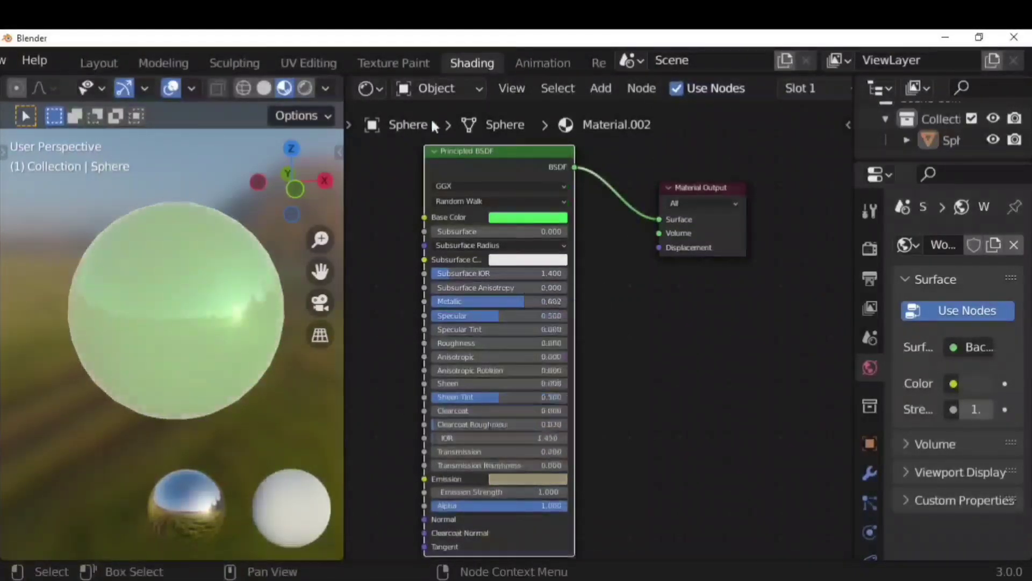
Change the preview lighting to the black studio environment with the small light spot.
{"action": "left_click", "coordinate": [325, 88]}
{"action": "left_click", "coordinate": [308, 256]}
{"action": "left_click", "coordinate": [554, 331]}
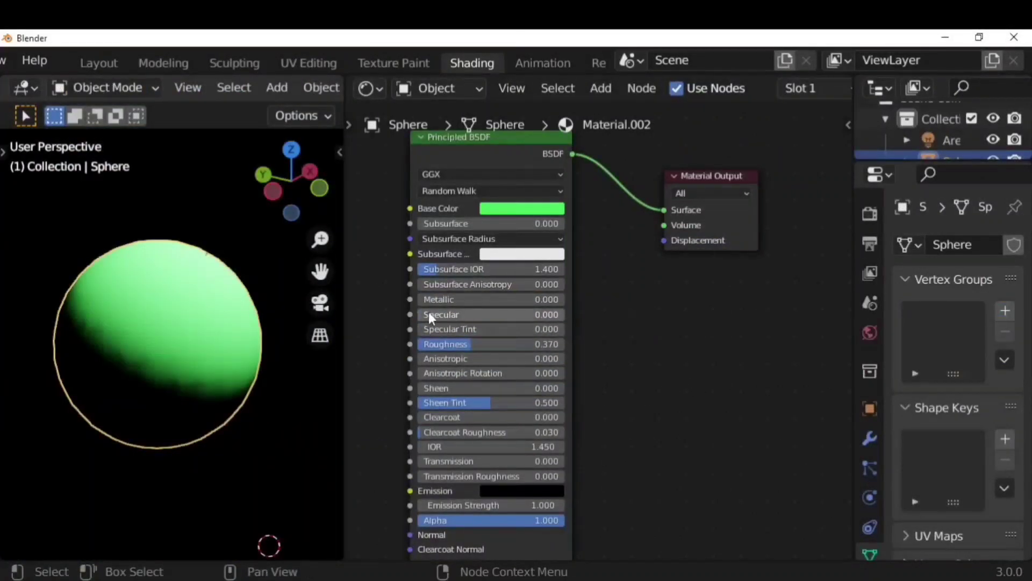
Compare Specular at 1.000 and 0.000 on the lit sphere, with Metallic at 0.452 and adjusted Roughness.
{"action": "left_click_drag", "start_coordinate": [428, 314], "coordinate": [537, 315]}
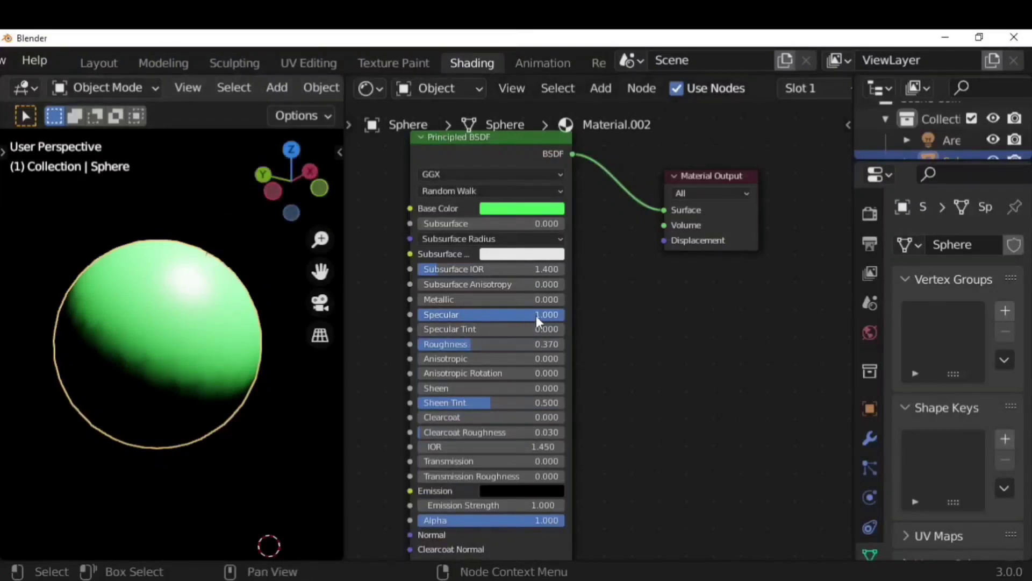
{"action": "mouse_move", "coordinate": [490, 314]}
{"action": "left_mouse_down"}
{"action": "mouse_move", "coordinate": [418, 314]}
{"action": "mouse_move", "coordinate": [507, 314]}
{"action": "mouse_move", "coordinate": [418, 314]}
{"action": "mouse_move", "coordinate": [444, 299]}
{"action": "mouse_move", "coordinate": [564, 299]}
{"action": "mouse_move", "coordinate": [417, 299]}
{"action": "mouse_move", "coordinate": [484, 300]}
{"action": "left_mouse_up"}
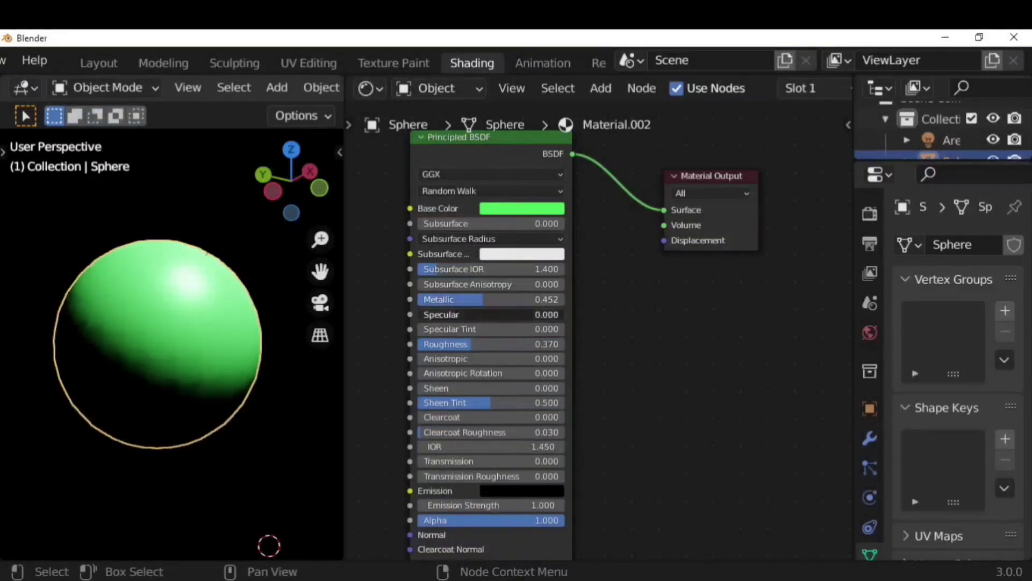
{"action": "mouse_move", "coordinate": [424, 315]}
{"action": "left_mouse_down"}
{"action": "mouse_move", "coordinate": [490, 314]}
{"action": "mouse_move", "coordinate": [414, 345]}
{"action": "mouse_move", "coordinate": [499, 345]}
{"action": "mouse_move", "coordinate": [488, 315]}
{"action": "mouse_move", "coordinate": [418, 314]}
{"action": "left_mouse_up"}
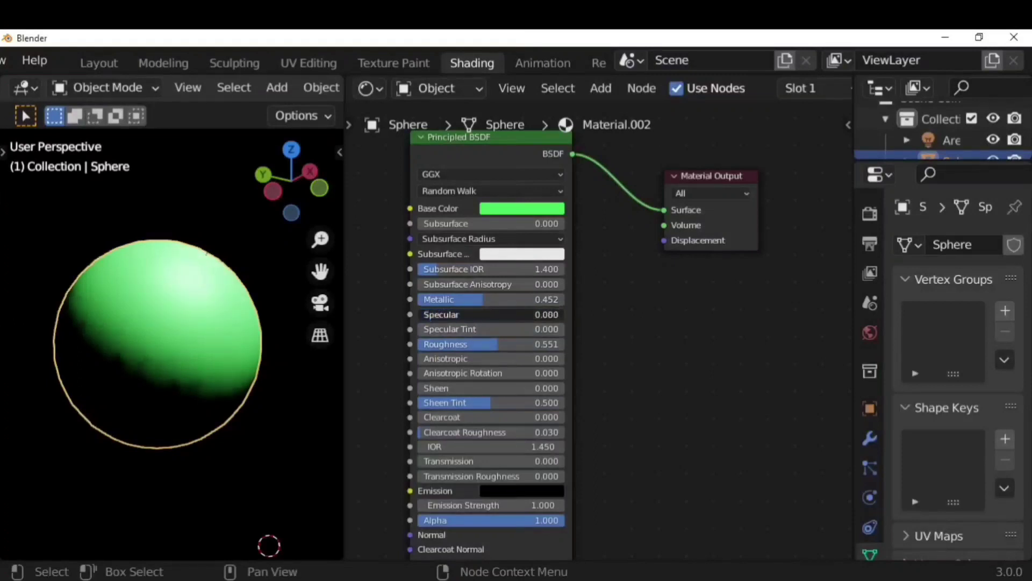
{"action": "left_click_drag", "start_coordinate": [490, 344], "coordinate": [512, 341]}
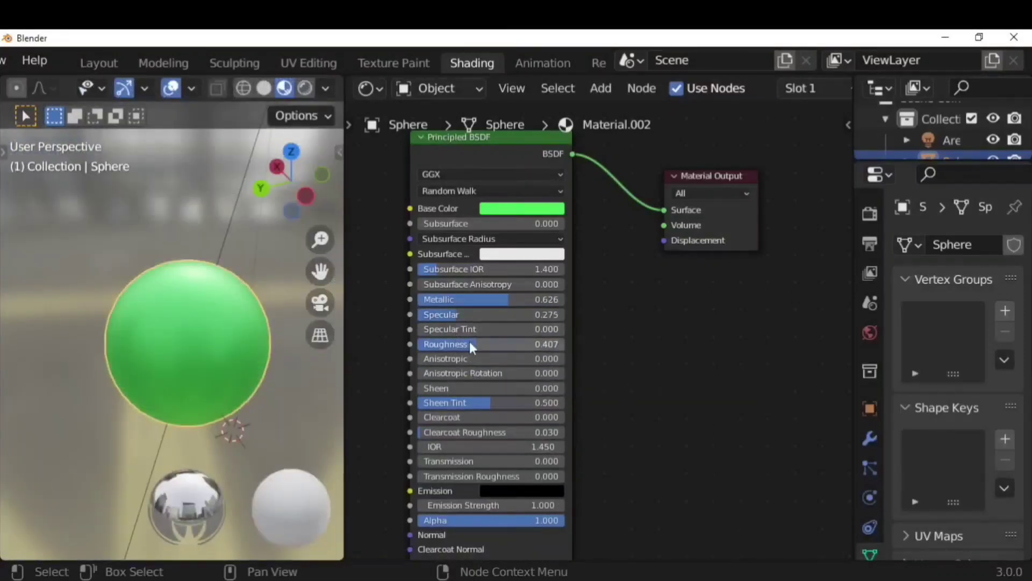
Set the material's Roughness to 0.000 and its Transmission to 1.000.
{"action": "left_click_drag", "start_coordinate": [461, 344], "coordinate": [409, 330]}
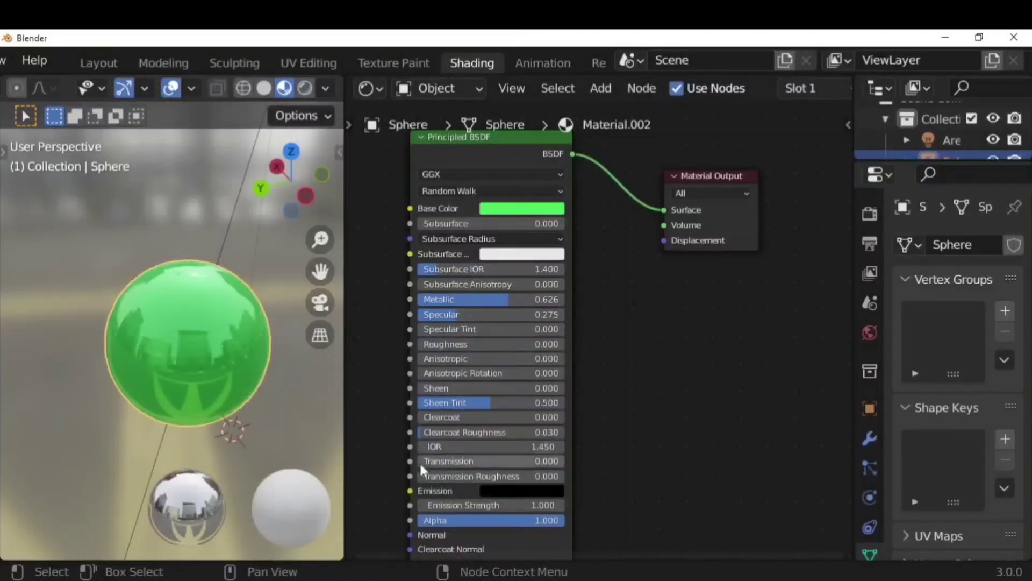
{"action": "left_click_drag", "start_coordinate": [429, 461], "coordinate": [562, 461]}
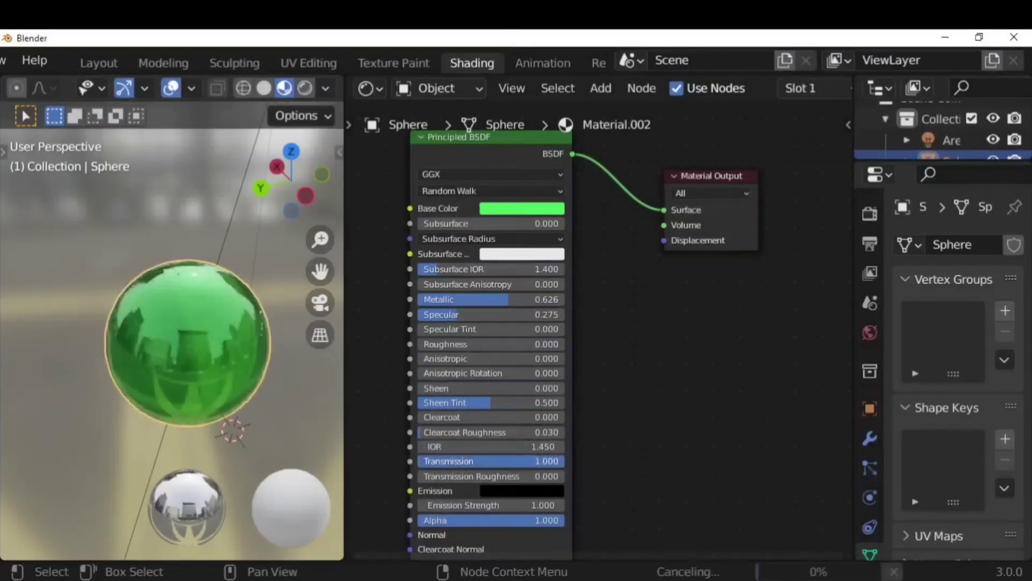
{"action": "mouse_move", "coordinate": [253, 340]}
{"action": "middle_mouse_down"}
{"action": "mouse_move", "coordinate": [250, 354]}
{"action": "mouse_move", "coordinate": [214, 244]}
{"action": "mouse_move", "coordinate": [118, 192]}
{"action": "mouse_move", "coordinate": [50, 292]}
{"action": "mouse_move", "coordinate": [140, 337]}
{"action": "mouse_move", "coordinate": [231, 292]}
{"action": "mouse_move", "coordinate": [253, 322]}
{"action": "middle_mouse_up"}
{"action": "middle_click_drag", "start_coordinate": [214, 357], "coordinate": [256, 385]}
{"action": "middle_click_drag", "start_coordinate": [102, 365], "coordinate": [230, 355]}
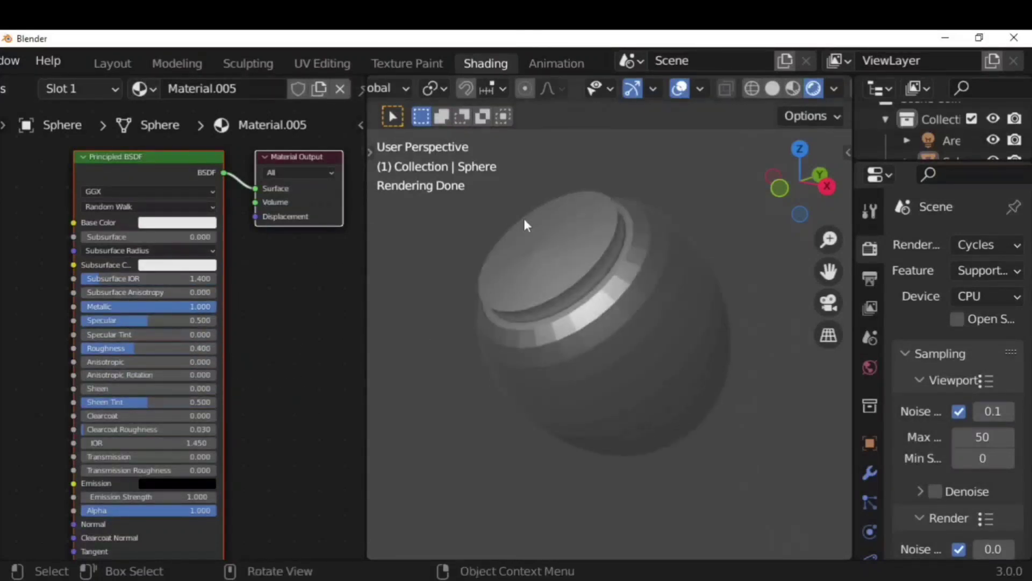
Set the metallic material's Anisotropic to 0.7 and pick a red Base Color.
{"action": "scroll", "coordinate": [96, 369], "scroll_direction": "up", "scroll_amount": 3}
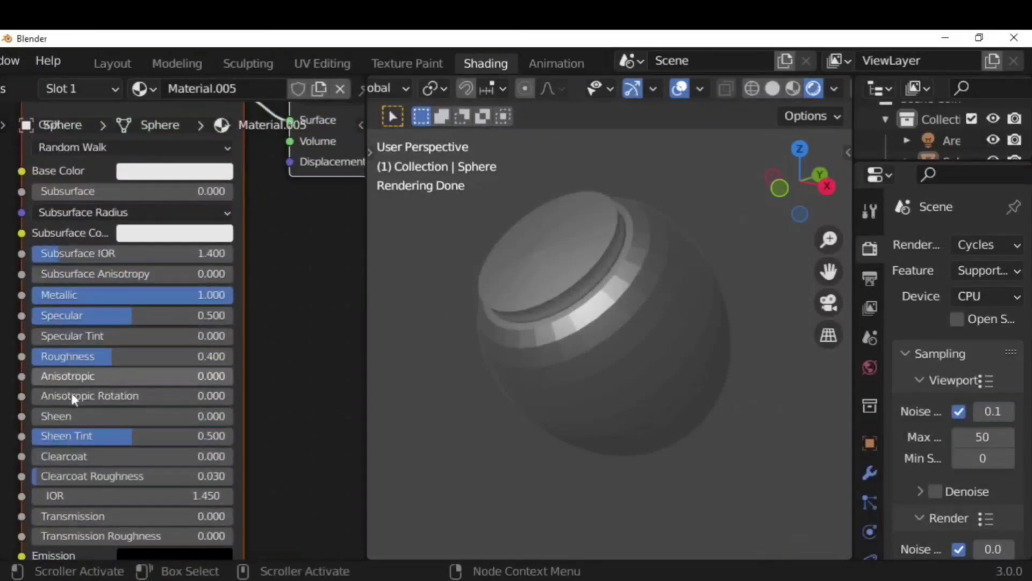
{"action": "left_click", "coordinate": [110, 379]}
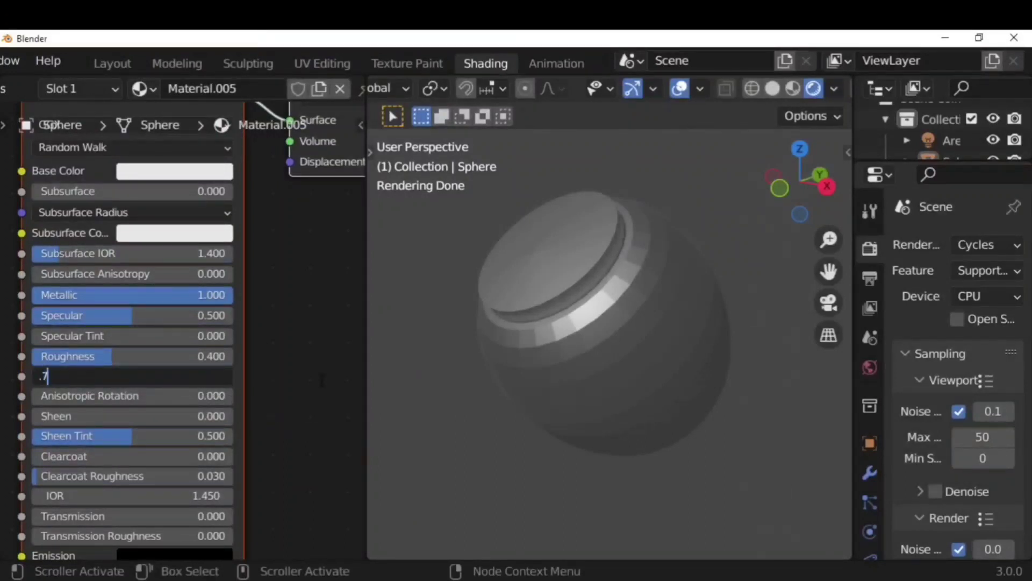
{"action": "type", "text": ".7"}
{"action": "key", "text": "Return"}
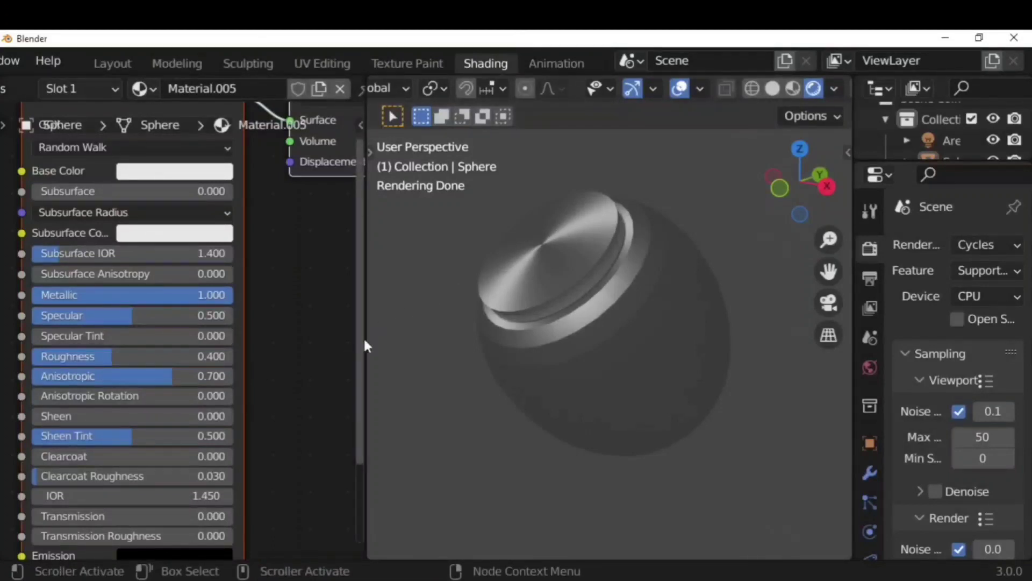
{"action": "left_click", "coordinate": [185, 172]}
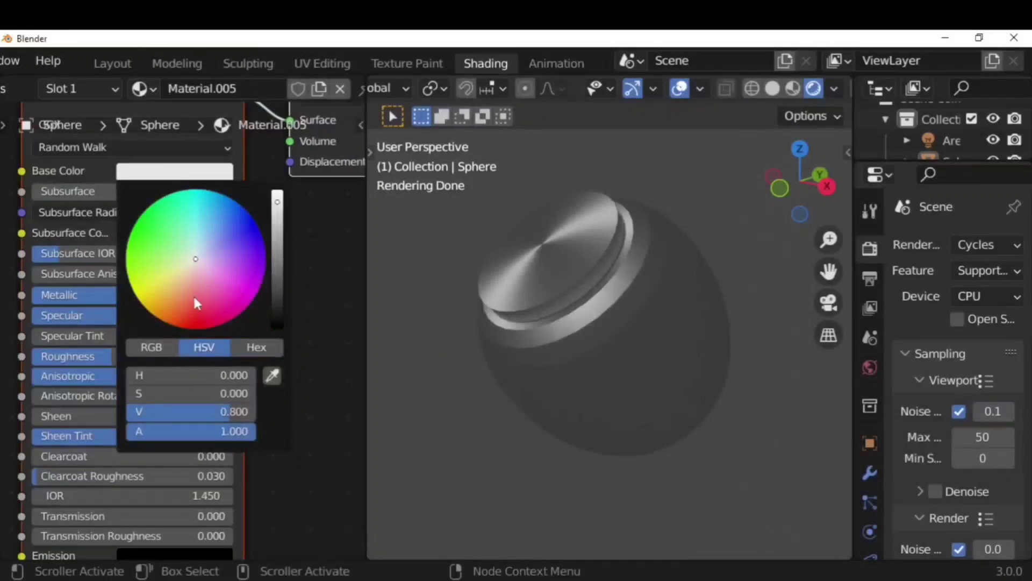
{"action": "left_click", "coordinate": [194, 312]}
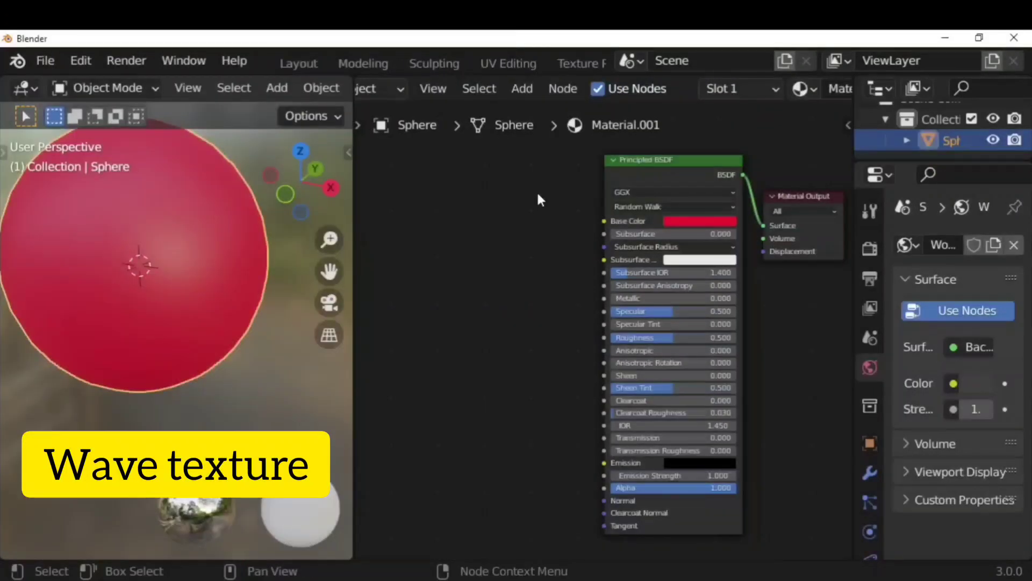
Add a Wave Texture node beside the Principled BSDF and connect its Color output to Base Color.
{"action": "left_click", "coordinate": [520, 89]}
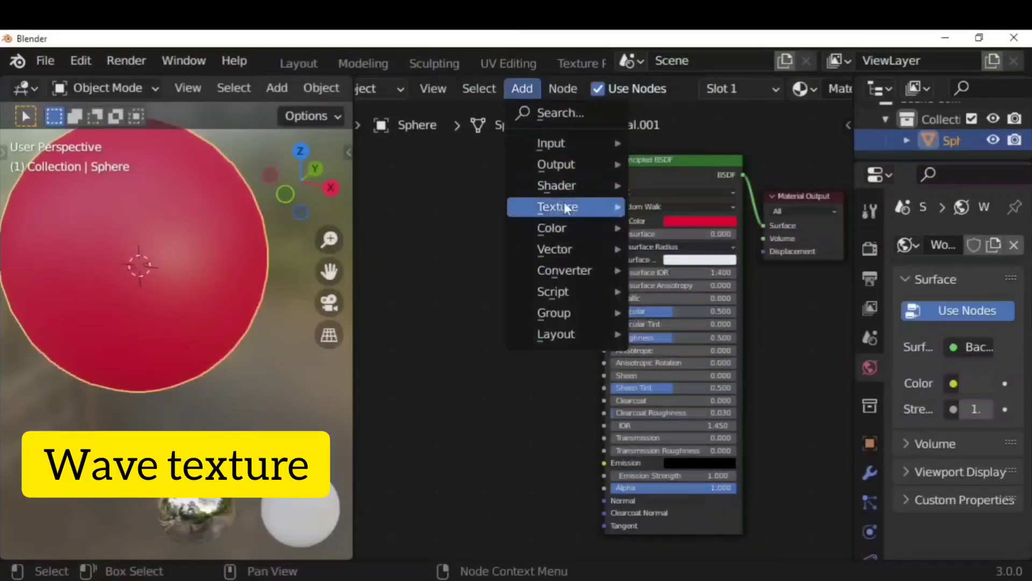
{"action": "mouse_move", "coordinate": [567, 208]}
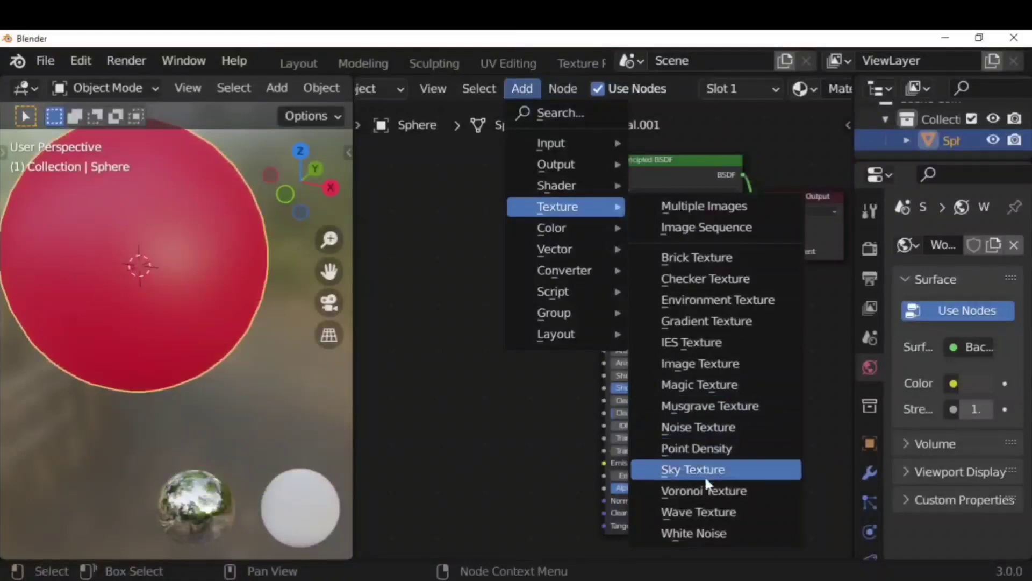
{"action": "left_click", "coordinate": [704, 512]}
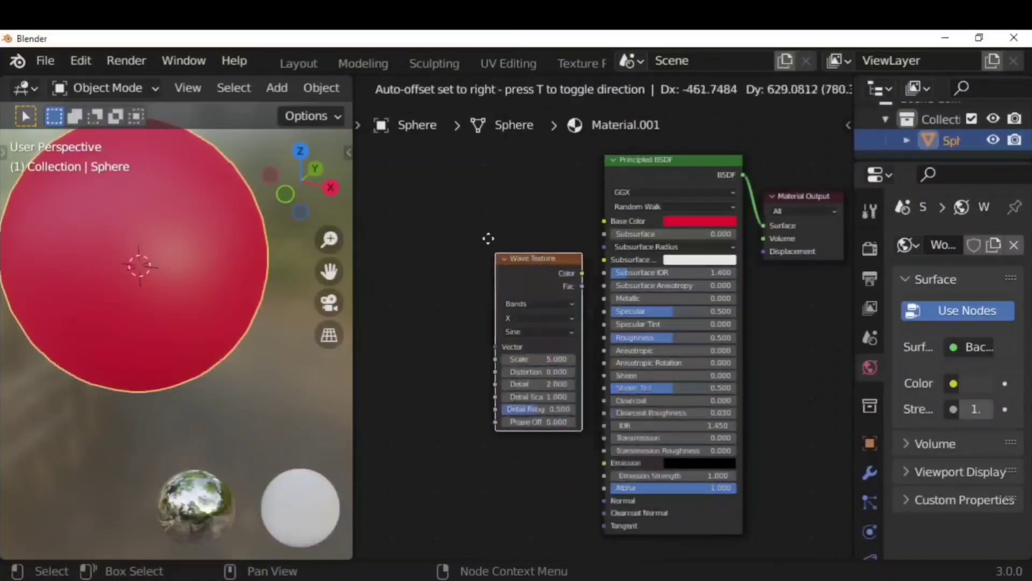
{"action": "left_click", "coordinate": [441, 198]}
{"action": "left_click_drag", "start_coordinate": [536, 234], "coordinate": [604, 221]}
{"action": "middle_click_drag", "start_coordinate": [217, 253], "coordinate": [156, 275]}
Set the Wave Texture's bands direction to Diagonal with the Sine profile.
{"action": "left_click", "coordinate": [485, 264]}
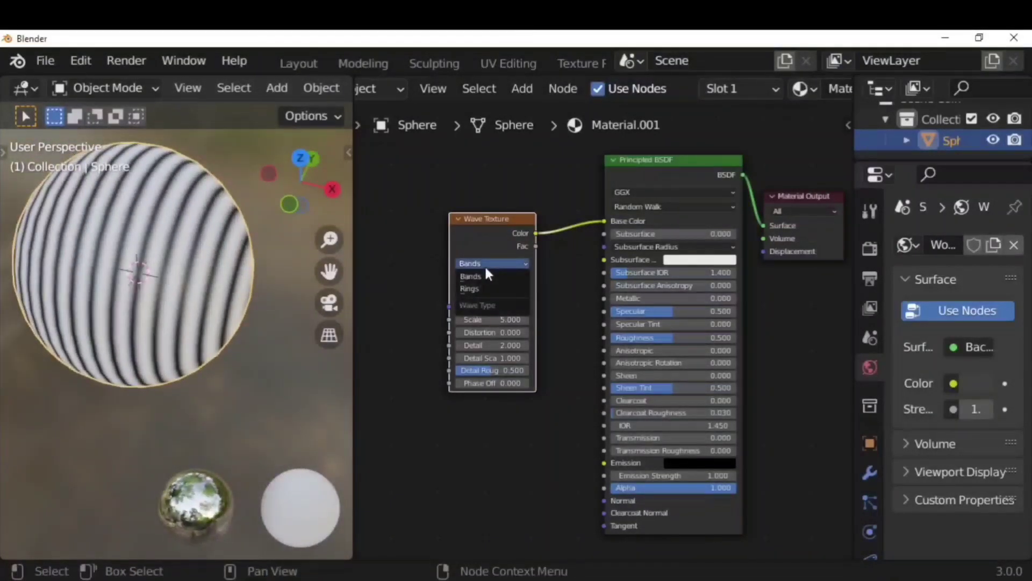
{"action": "left_click", "coordinate": [493, 278]}
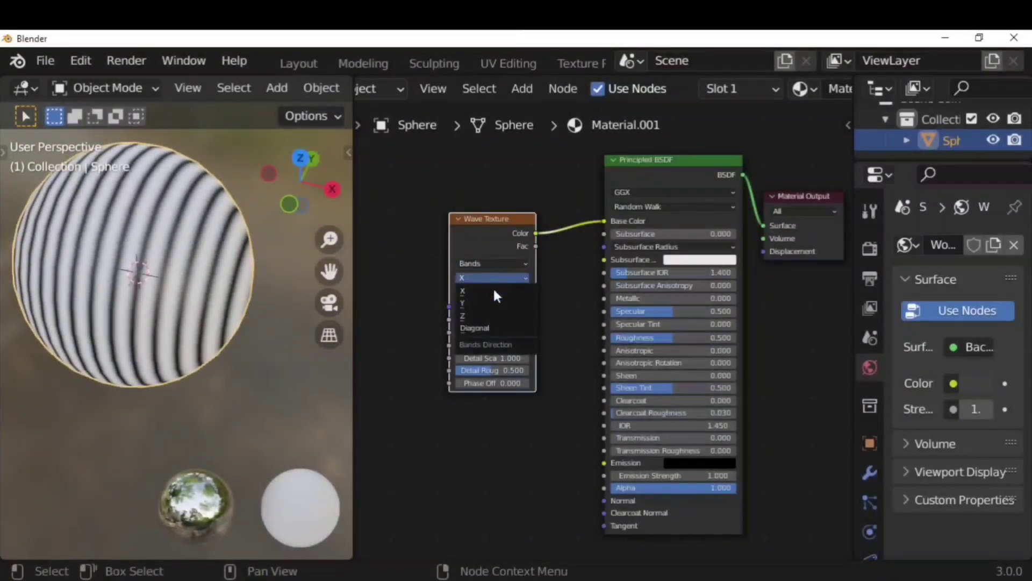
{"action": "left_click", "coordinate": [513, 333]}
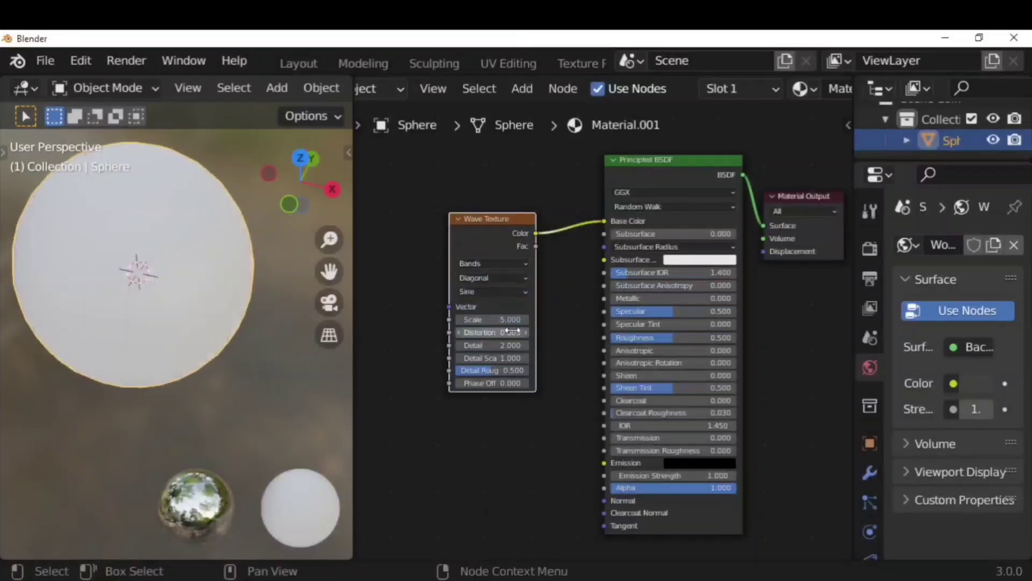
{"action": "left_click", "coordinate": [489, 291]}
{"action": "left_click", "coordinate": [532, 305]}
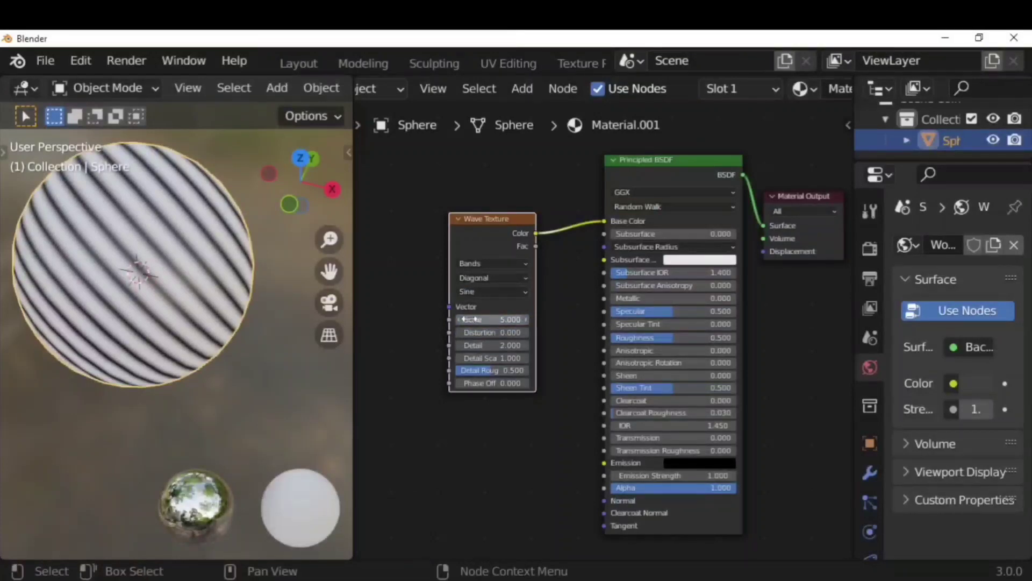
Set the Wave Texture's Scale to 3.000, Distortion to 10.600, Detail to 10.200 and Detail Scale to 1.700.
{"action": "left_click_drag", "start_coordinate": [483, 319], "coordinate": [499, 358]}
{"action": "scroll", "coordinate": [243, 278], "scroll_direction": "up", "scroll_amount": 2}
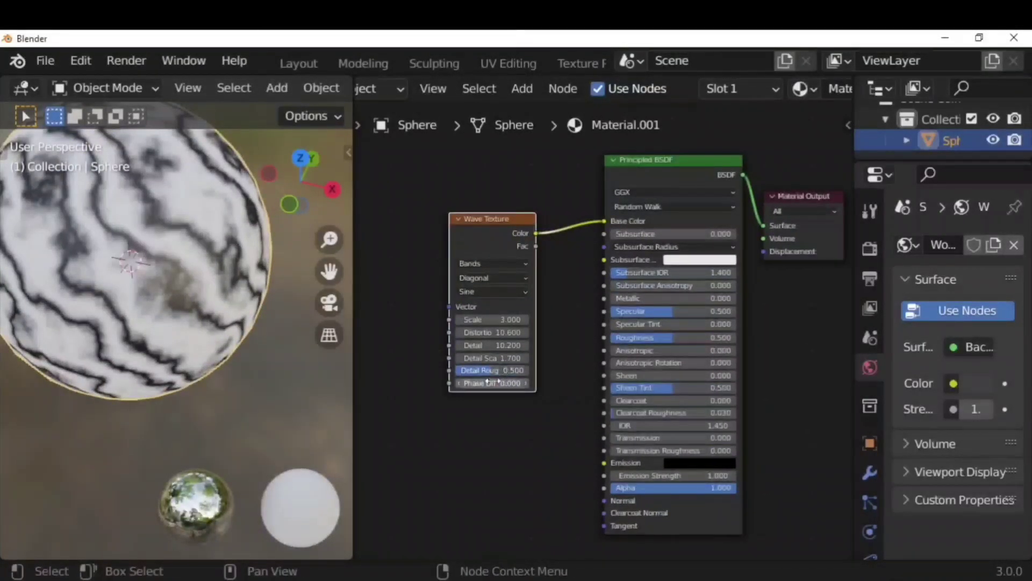
{"action": "mouse_move", "coordinate": [492, 370]}
{"action": "left_mouse_down"}
{"action": "mouse_move", "coordinate": [511, 370]}
{"action": "mouse_move", "coordinate": [492, 370]}
{"action": "left_mouse_up"}
{"action": "scroll", "coordinate": [214, 290], "scroll_direction": "down", "scroll_amount": 2}
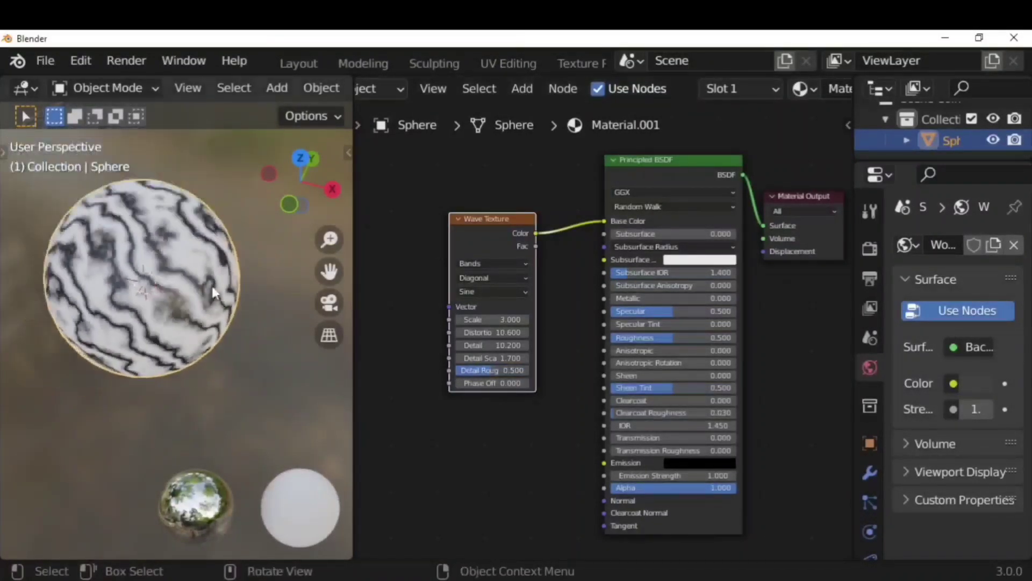
{"action": "middle_click_drag", "start_coordinate": [214, 291], "coordinate": [340, 309]}
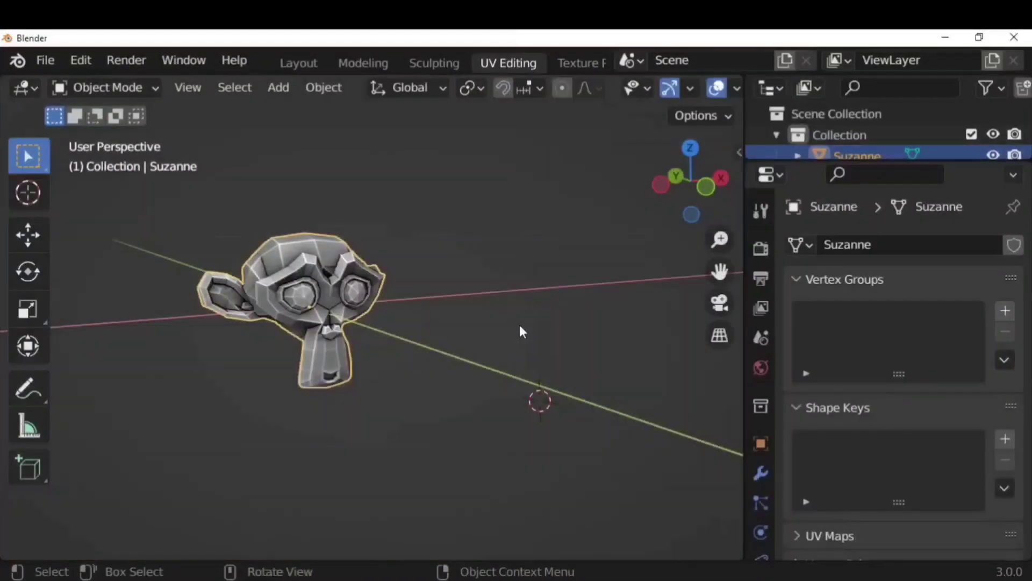
Add a Wireframe modifier to the Suzanne monkey head with a thickness of 0.05 m.
{"action": "left_click", "coordinate": [760, 473]}
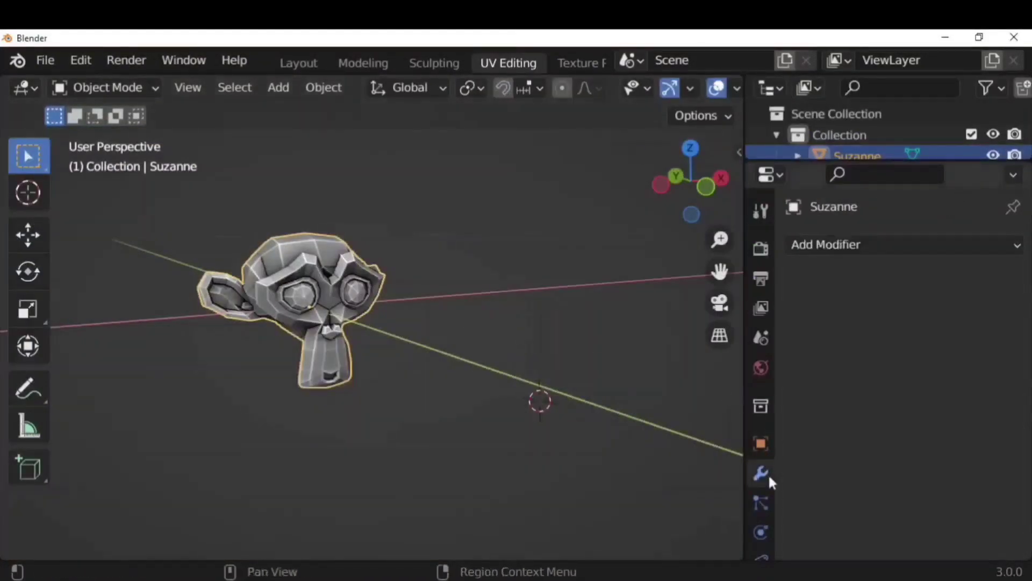
{"action": "left_click", "coordinate": [850, 244]}
{"action": "scroll", "coordinate": [625, 531], "scroll_direction": "down", "scroll_amount": 6}
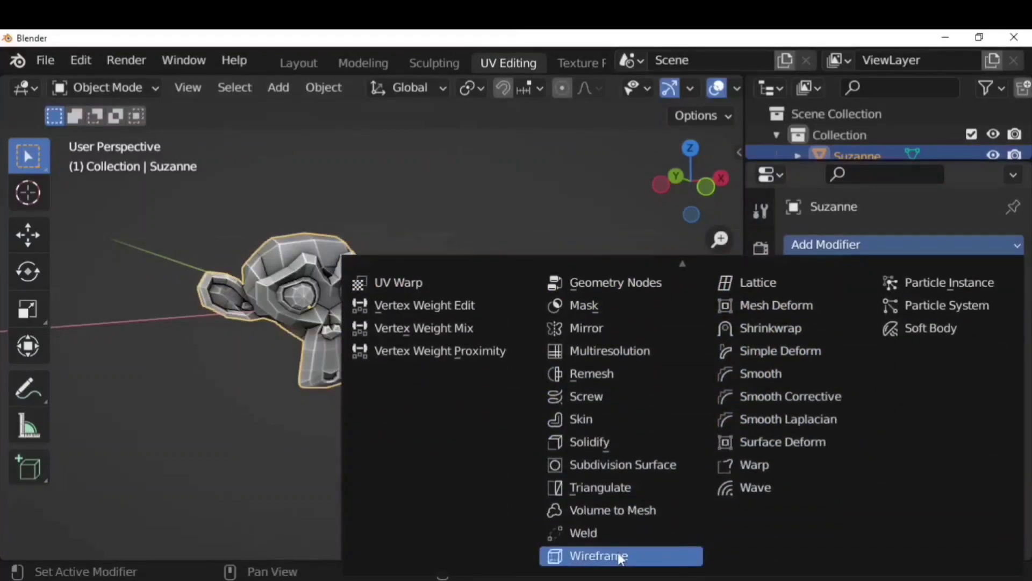
{"action": "left_click", "coordinate": [618, 555]}
{"action": "scroll", "coordinate": [562, 308], "scroll_direction": "up", "scroll_amount": 2}
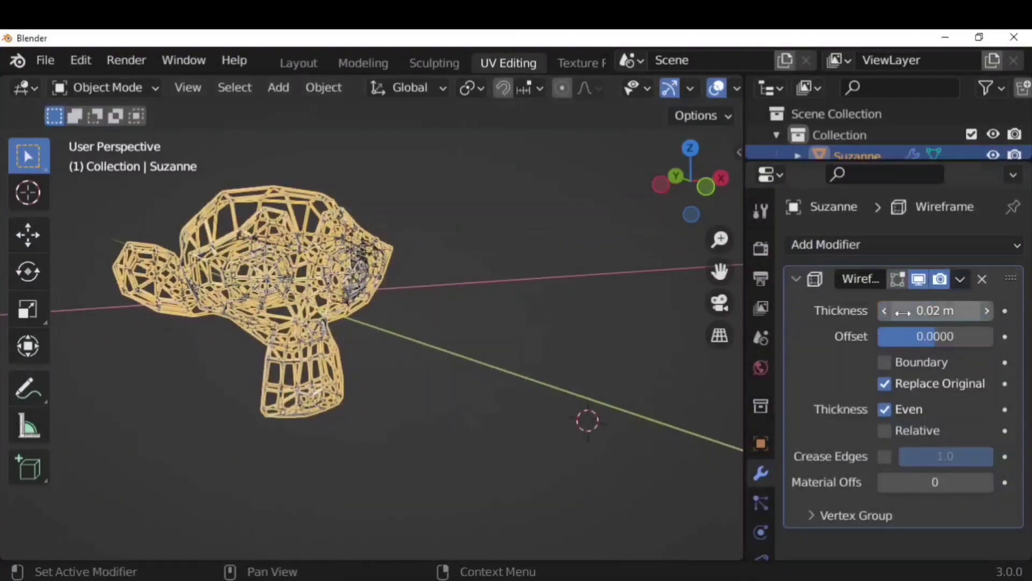
{"action": "left_click", "coordinate": [935, 310]}
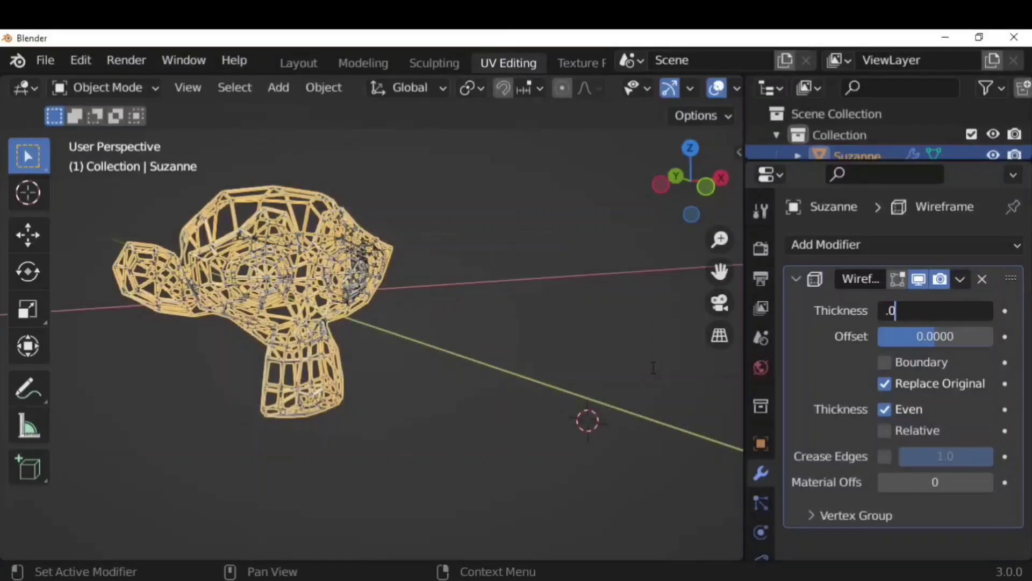
{"action": "type", "text": ".05"}
{"action": "key", "text": "Return"}
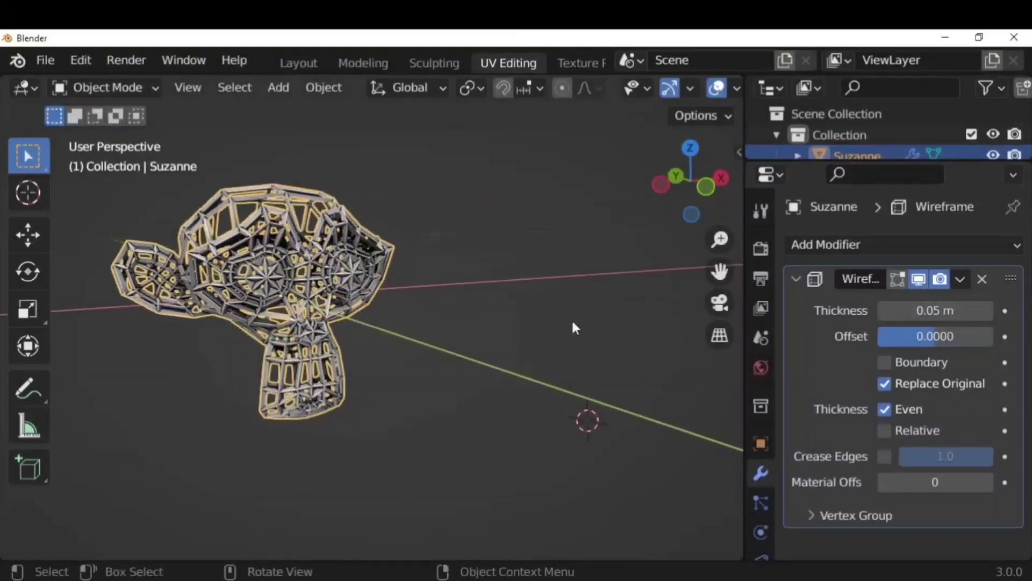
Apply the Wireframe modifier on Suzanne and reselect the monkey head.
{"action": "left_click", "coordinate": [422, 322]}
{"action": "left_click", "coordinate": [328, 259]}
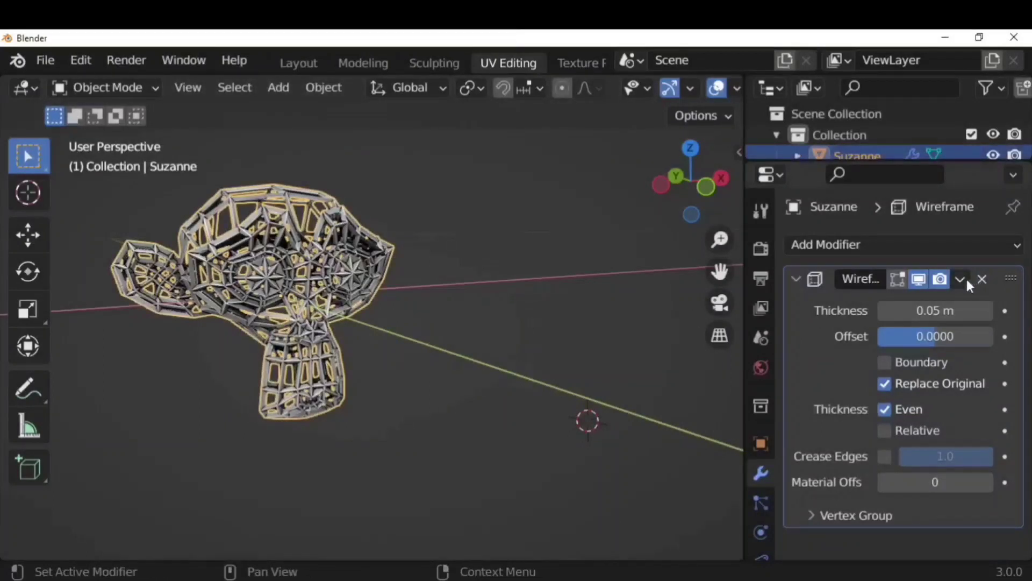
{"action": "left_click", "coordinate": [960, 279]}
{"action": "left_click", "coordinate": [922, 305]}
{"action": "left_click", "coordinate": [567, 321]}
{"action": "left_click", "coordinate": [315, 282]}
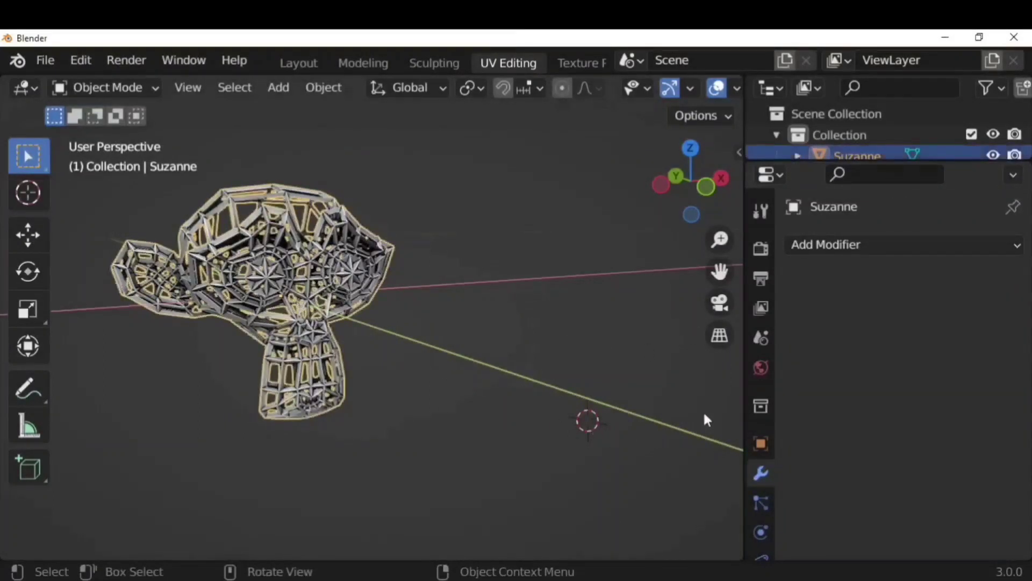
Create a new material for Suzanne and change its surface shader to Emission.
{"action": "scroll", "coordinate": [756, 424], "scroll_direction": "down", "scroll_amount": 5}
{"action": "left_click", "coordinate": [759, 497]}
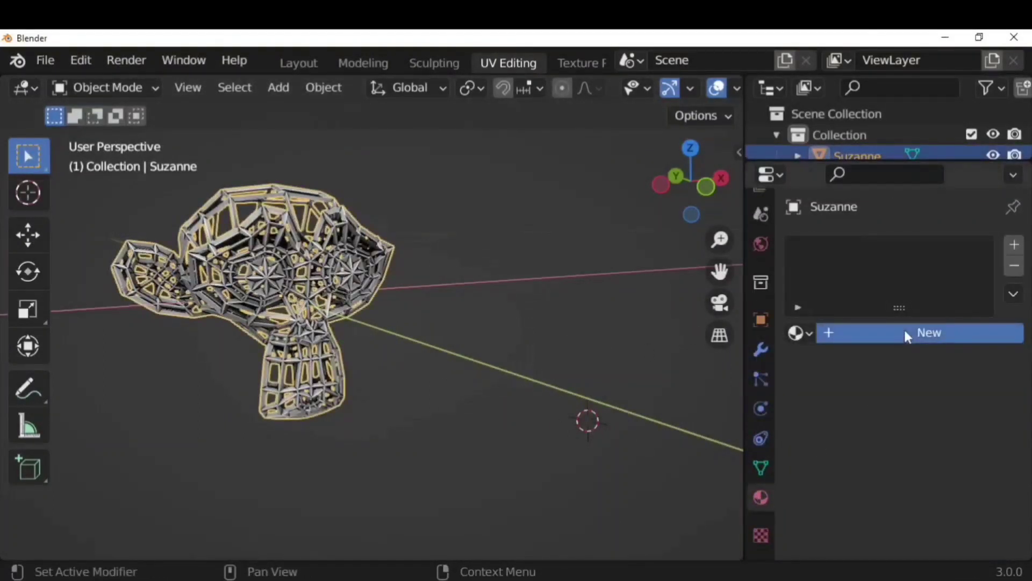
{"action": "left_click", "coordinate": [904, 332]}
{"action": "scroll", "coordinate": [932, 443], "scroll_direction": "down", "scroll_amount": 1}
{"action": "left_click", "coordinate": [931, 440]}
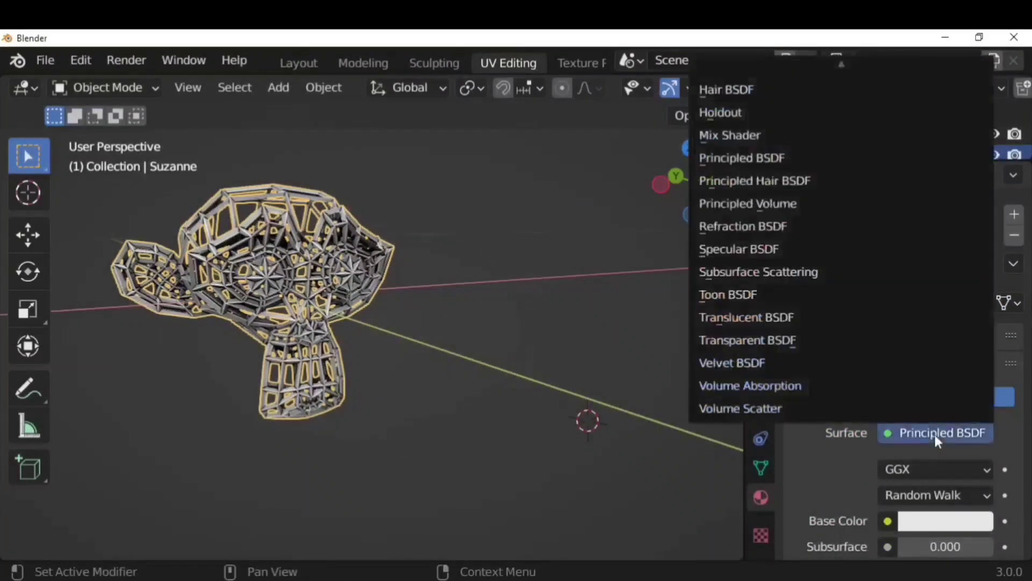
{"action": "scroll", "coordinate": [737, 122], "scroll_direction": "up", "scroll_amount": 3}
{"action": "left_click", "coordinate": [744, 80]}
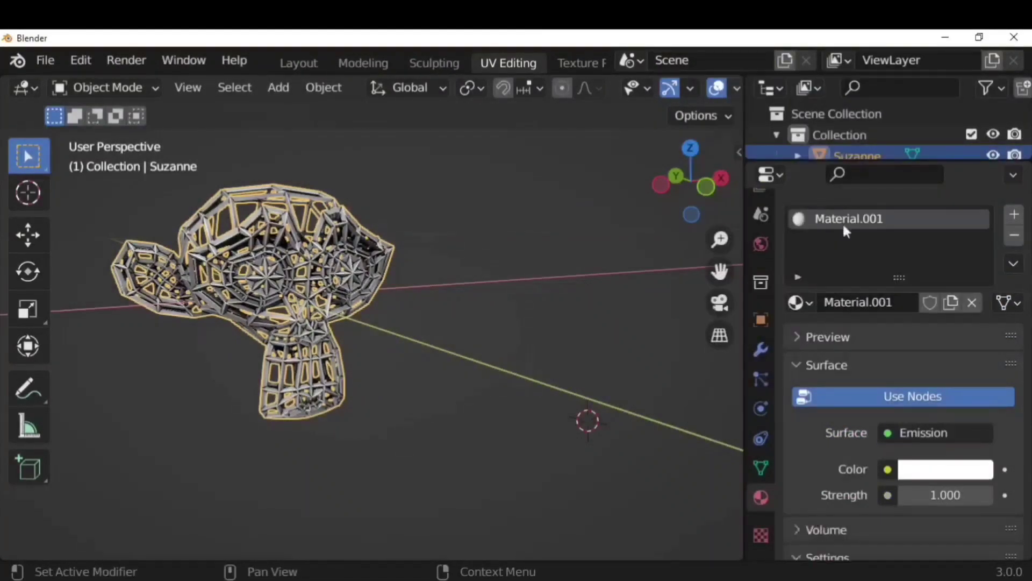
Set the Emission color to red and switch the viewport to rendered shading.
{"action": "left_click", "coordinate": [946, 470]}
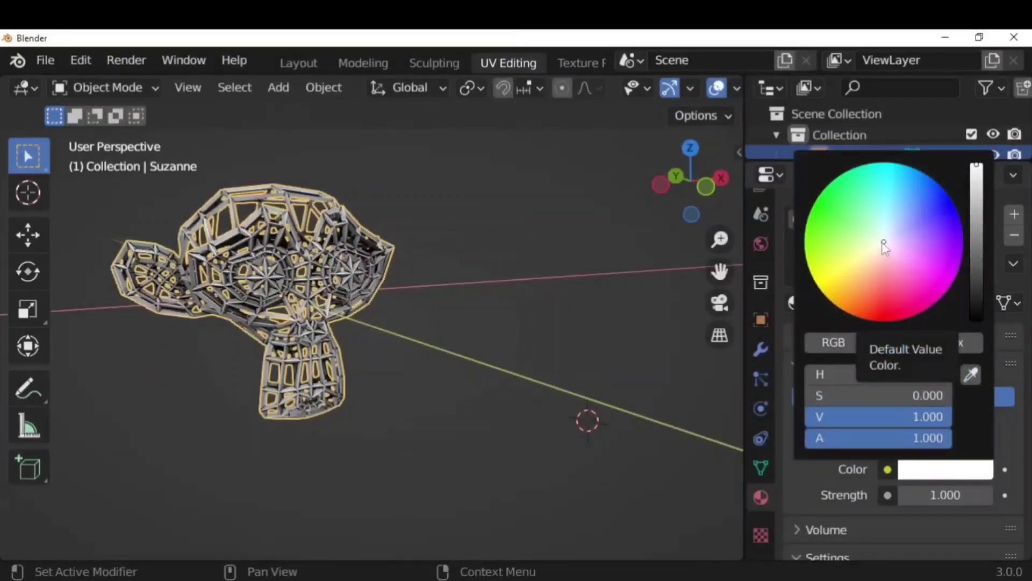
{"action": "left_click_drag", "start_coordinate": [883, 242], "coordinate": [880, 301]}
{"action": "scroll", "coordinate": [662, 86], "scroll_direction": "down", "scroll_amount": 5}
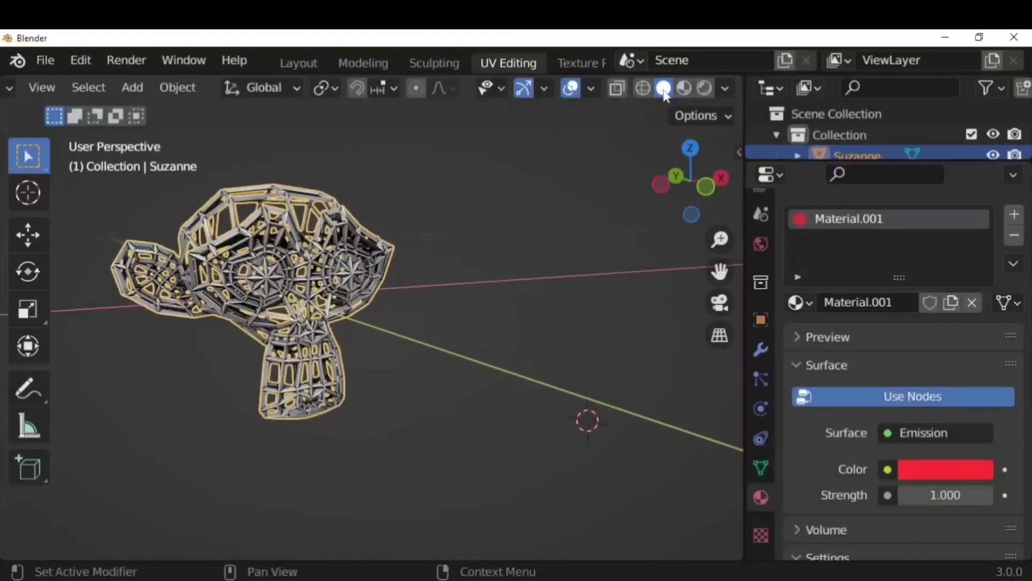
{"action": "left_click", "coordinate": [706, 89]}
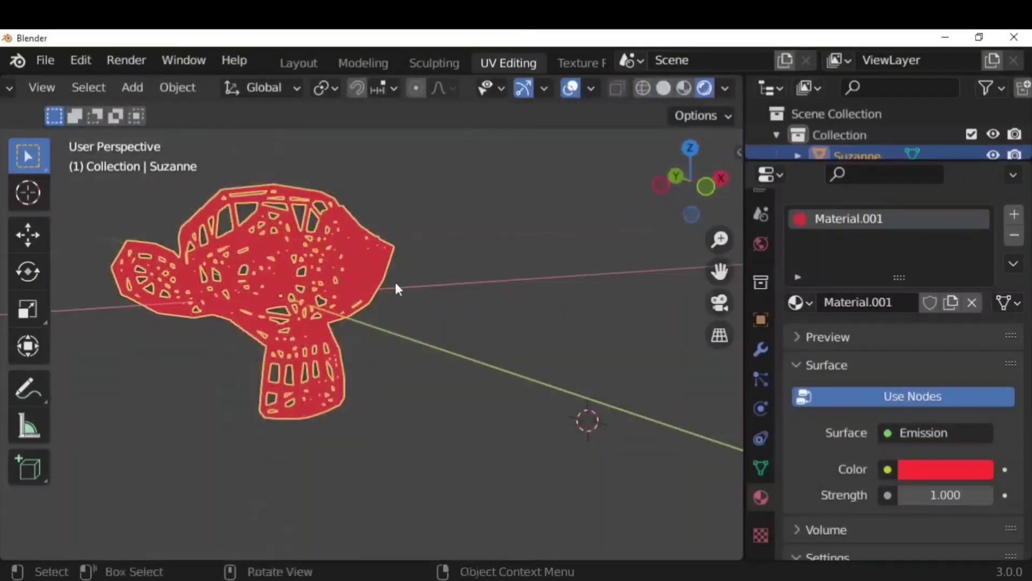
Set the Emission shader's Strength to 5.
{"action": "left_click", "coordinate": [946, 497]}
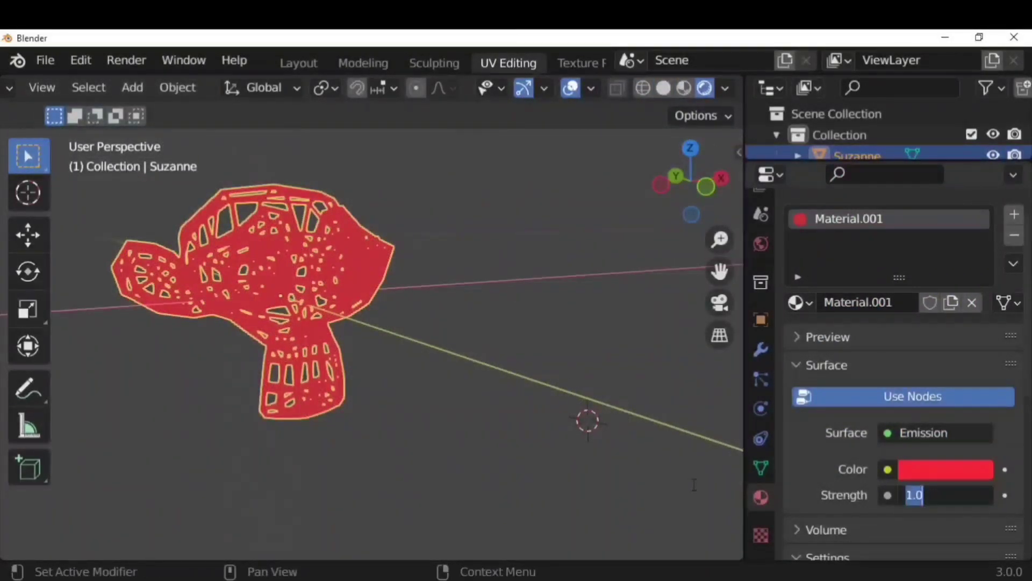
{"action": "type", "text": "5"}
{"action": "key", "text": "Return"}
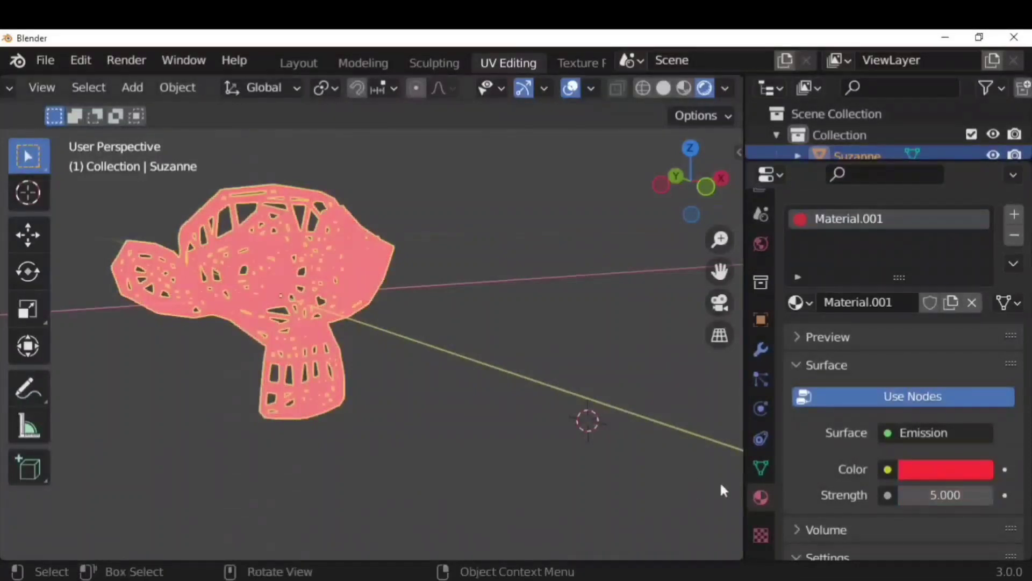
Expand and enable Bloom in the Eevee render settings.
{"action": "scroll", "coordinate": [749, 257], "scroll_direction": "up", "scroll_amount": 5}
{"action": "left_click", "coordinate": [758, 249]}
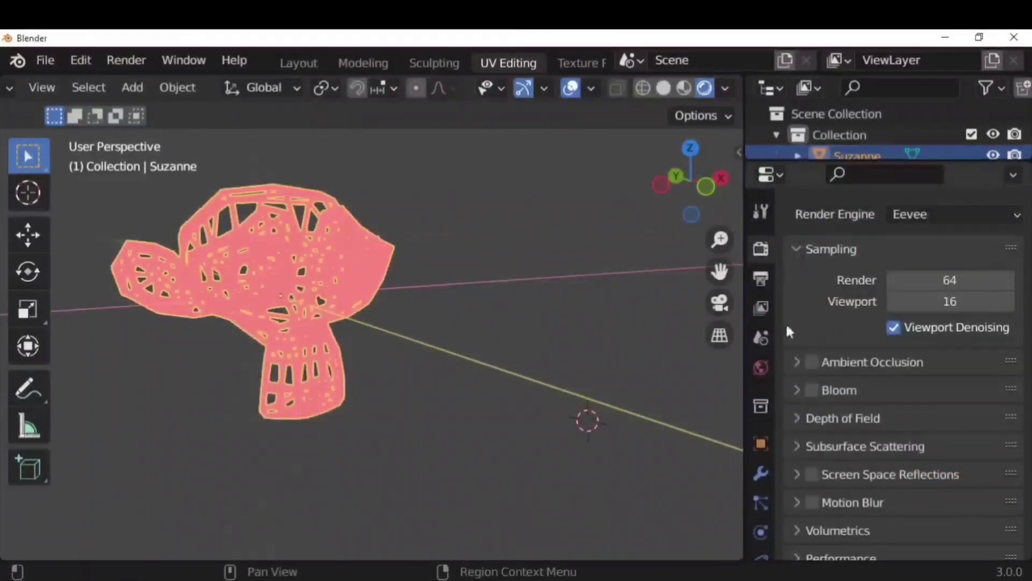
{"action": "left_click", "coordinate": [800, 389]}
{"action": "left_click", "coordinate": [811, 390]}
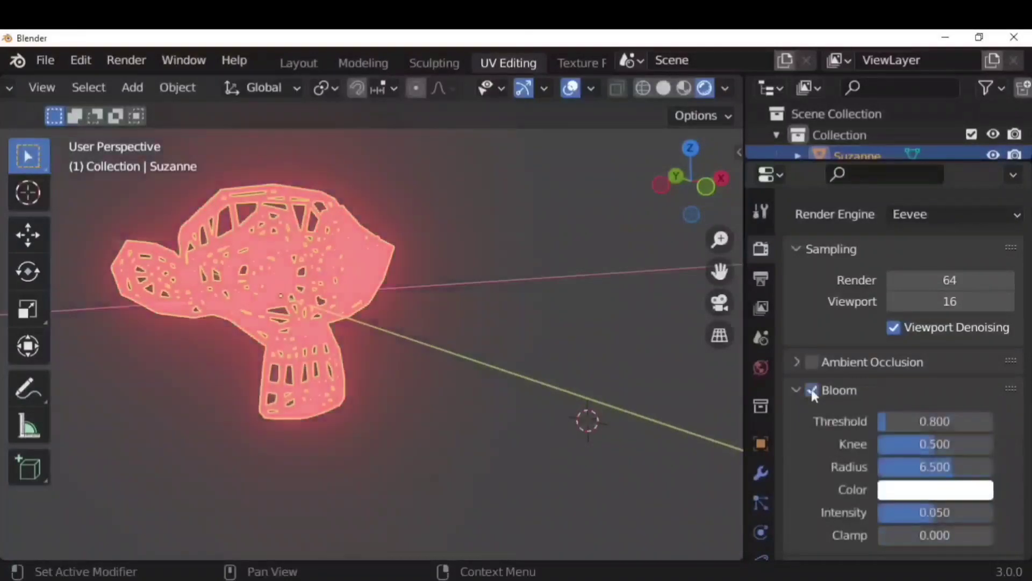
Set the Bloom color to pinkish red with hue 0.989 and saturation 0.938.
{"action": "scroll", "coordinate": [874, 430], "scroll_direction": "down", "scroll_amount": 3}
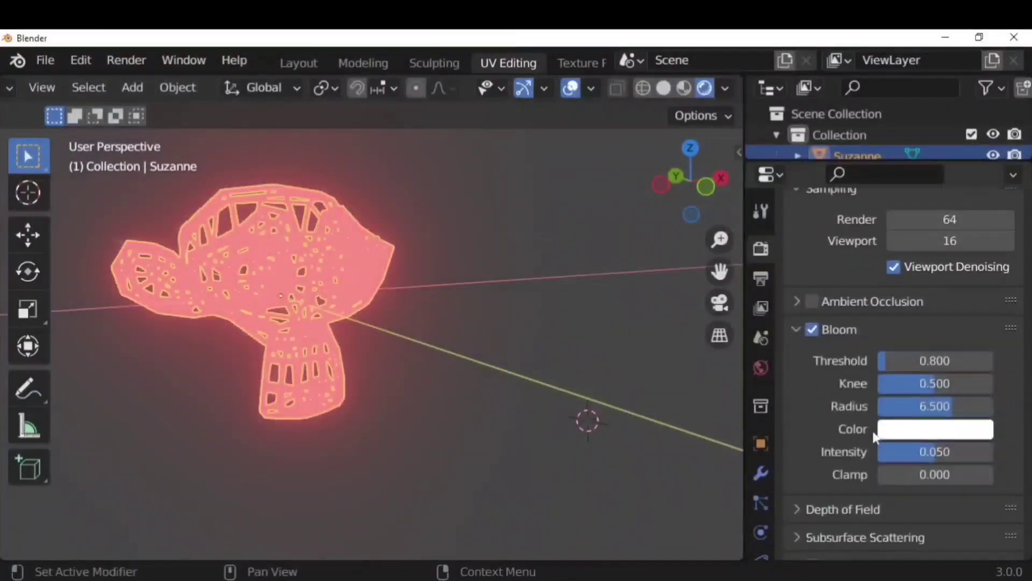
{"action": "left_click", "coordinate": [935, 429]}
{"action": "left_click_drag", "start_coordinate": [886, 229], "coordinate": [893, 272]}
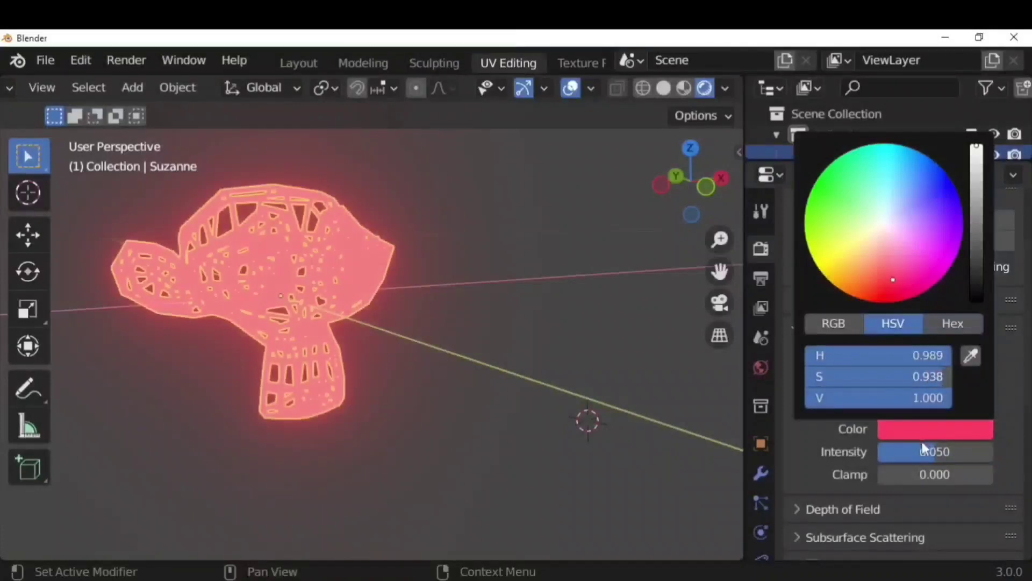
Set the Bloom intensity to 0.076 in the Eevee render settings.
{"action": "mouse_move", "coordinate": [992, 461]}
{"action": "left_mouse_down"}
{"action": "mouse_move", "coordinate": [1020, 461]}
{"action": "mouse_move", "coordinate": [995, 461]}
{"action": "left_mouse_up"}
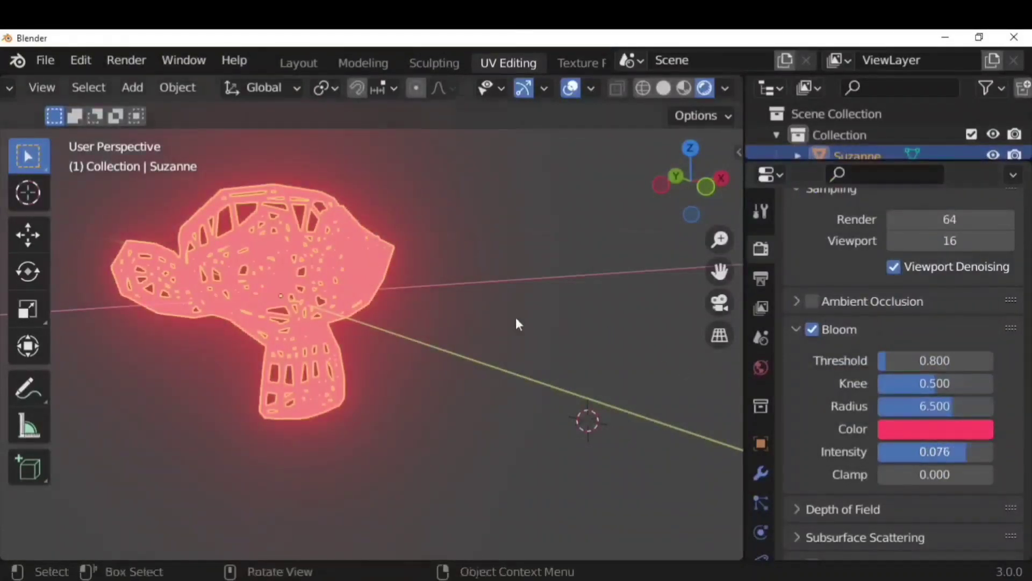
{"action": "middle_click_drag", "start_coordinate": [432, 297], "coordinate": [543, 331]}
Darken the World background color to near black with value 0.002.
{"action": "left_click", "coordinate": [761, 368]}
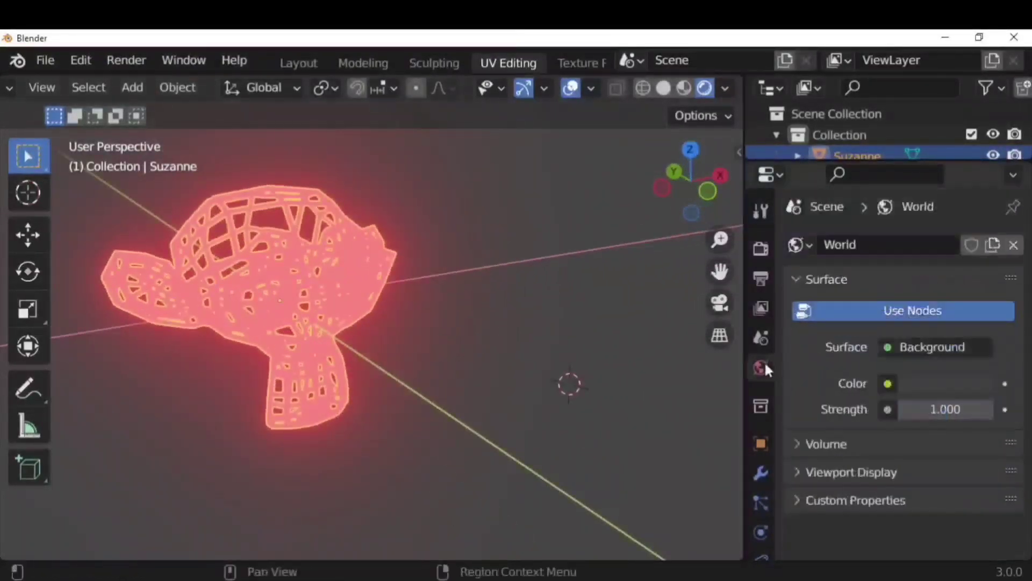
{"action": "left_click", "coordinate": [966, 382]}
{"action": "left_click_drag", "start_coordinate": [976, 198], "coordinate": [977, 231]}
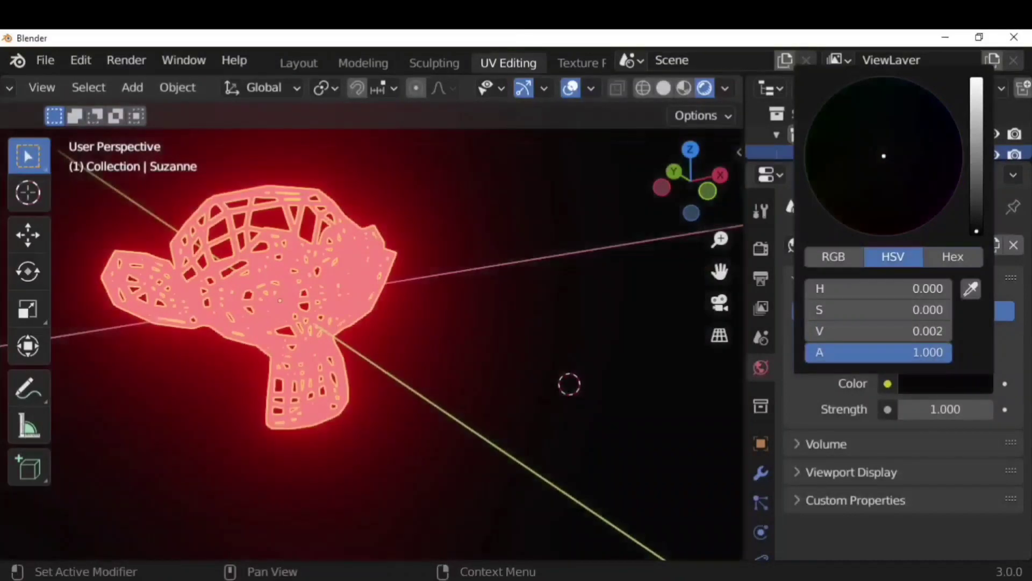
{"action": "scroll", "coordinate": [596, 264], "scroll_direction": "down", "scroll_amount": 2}
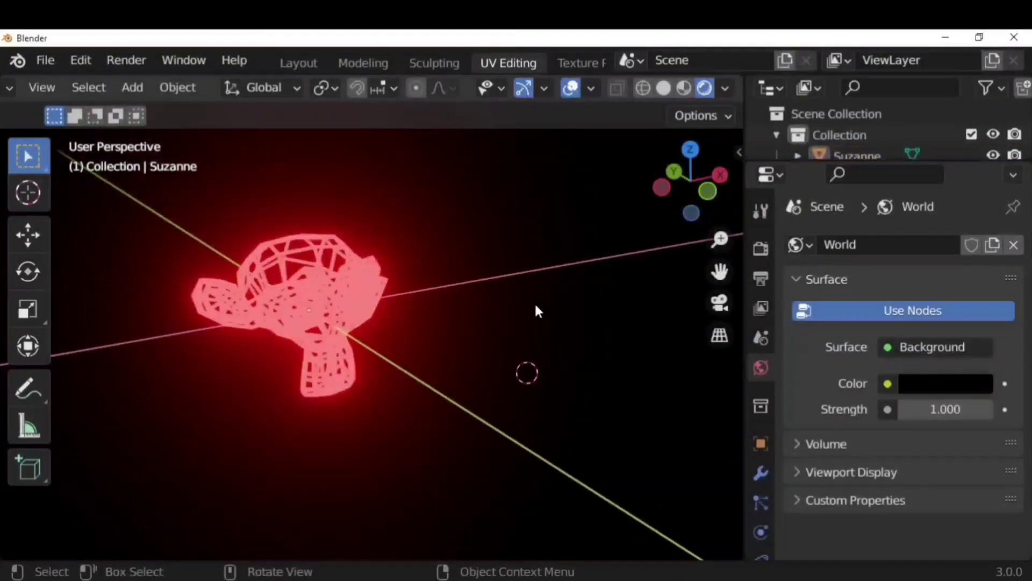
Hide the X and Y axis lines and the 3D cursor in the viewport overlays.
{"action": "left_click", "coordinate": [591, 88]}
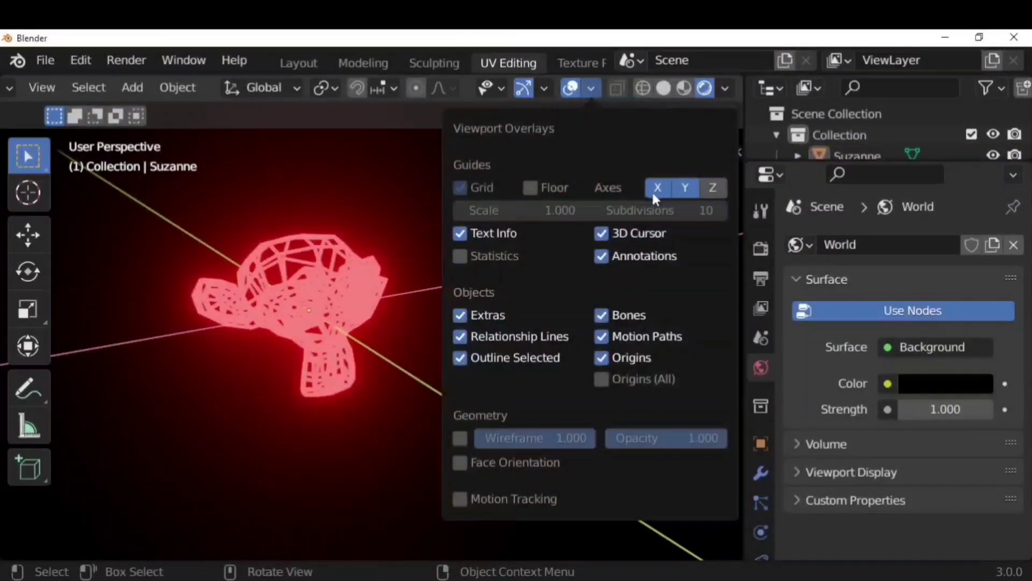
{"action": "left_click", "coordinate": [685, 188]}
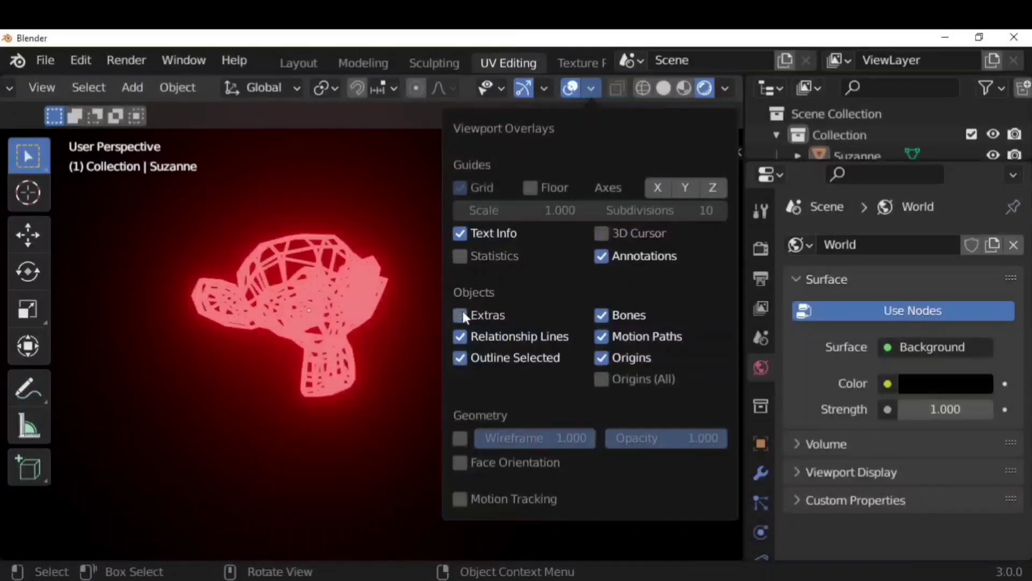
{"action": "middle_click_drag", "start_coordinate": [479, 316], "coordinate": [330, 337]}
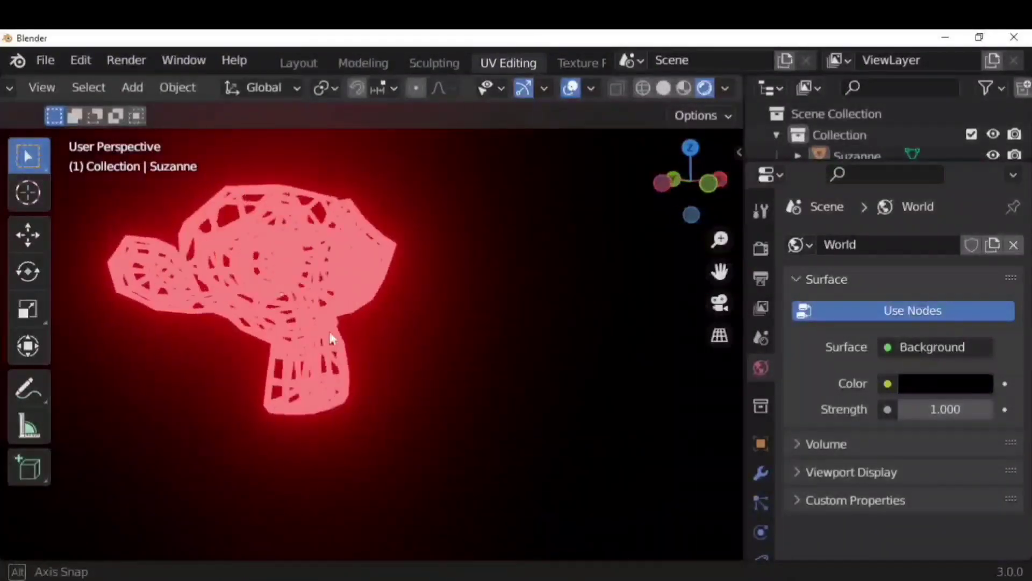
{"action": "middle_click_drag", "start_coordinate": [397, 354], "coordinate": [466, 394]}
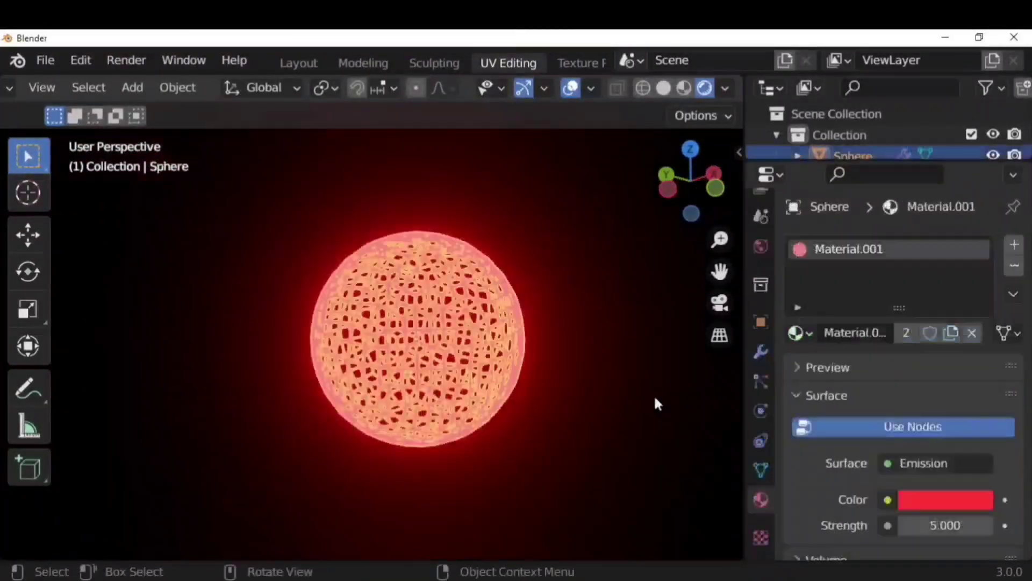
Inspect the glowing red wireframe sphere and the glowing green wireframe diamond from different angles.
{"action": "mouse_move", "coordinate": [656, 404]}
{"action": "middle_mouse_down"}
{"action": "mouse_move", "coordinate": [566, 411]}
{"action": "mouse_move", "coordinate": [657, 418]}
{"action": "middle_mouse_up"}
{"action": "scroll", "coordinate": [644, 323], "scroll_direction": "up", "scroll_amount": 2}
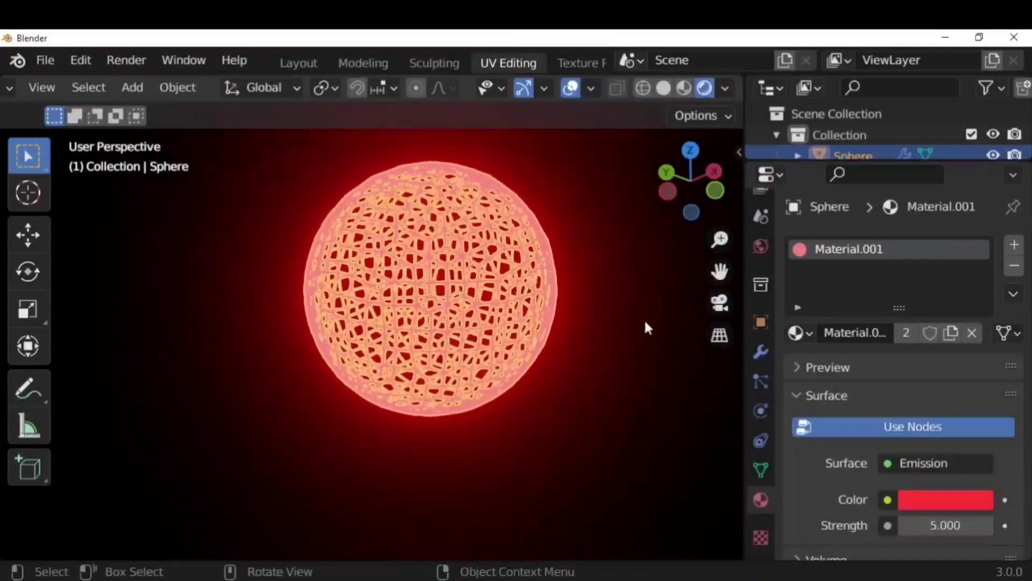
{"action": "left_click", "coordinate": [631, 360]}
{"action": "mouse_move", "coordinate": [635, 316]}
{"action": "middle_mouse_down", "text": "shift"}
{"action": "mouse_move", "coordinate": [540, 403]}
{"action": "mouse_move", "coordinate": [515, 388]}
{"action": "middle_mouse_up", "text": "shift"}
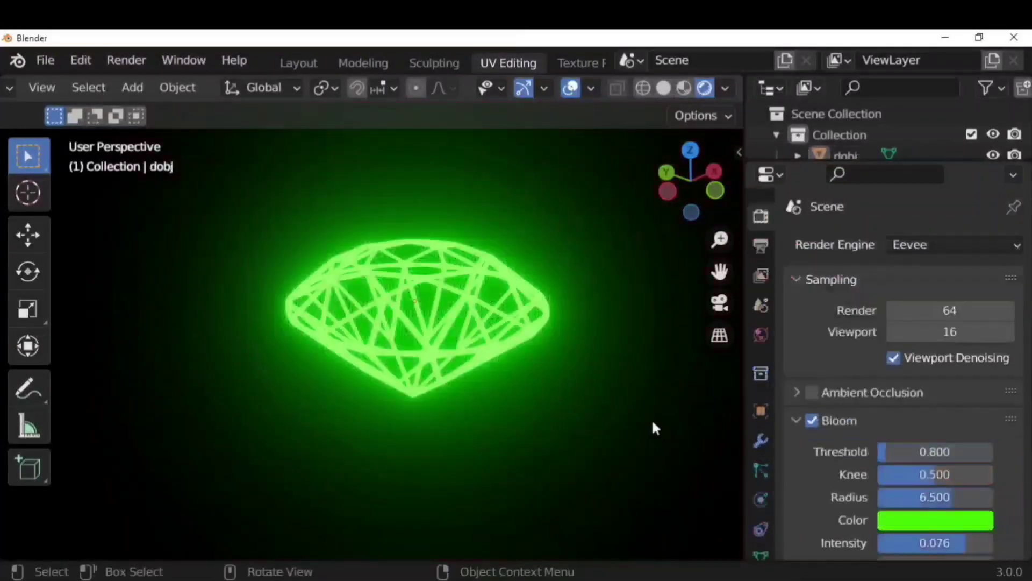
{"action": "mouse_move", "coordinate": [652, 427]}
{"action": "middle_mouse_down"}
{"action": "mouse_move", "coordinate": [693, 430]}
{"action": "mouse_move", "coordinate": [684, 394]}
{"action": "mouse_move", "coordinate": [684, 417]}
{"action": "mouse_move", "coordinate": [656, 421]}
{"action": "mouse_move", "coordinate": [643, 438]}
{"action": "middle_mouse_up"}
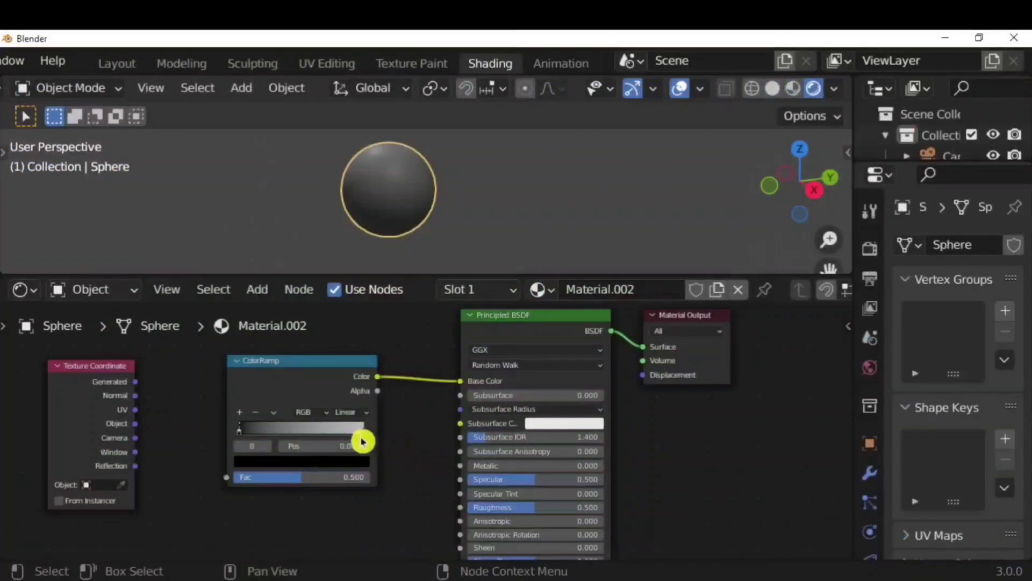
Connect the Texture Coordinate's Generated output to the ColorRamp's Fac and move the ramp's stops to 0.331 and 0.957.
{"action": "mouse_move", "coordinate": [362, 436]}
{"action": "left_mouse_down"}
{"action": "mouse_move", "coordinate": [313, 438]}
{"action": "mouse_move", "coordinate": [376, 438]}
{"action": "left_mouse_up"}
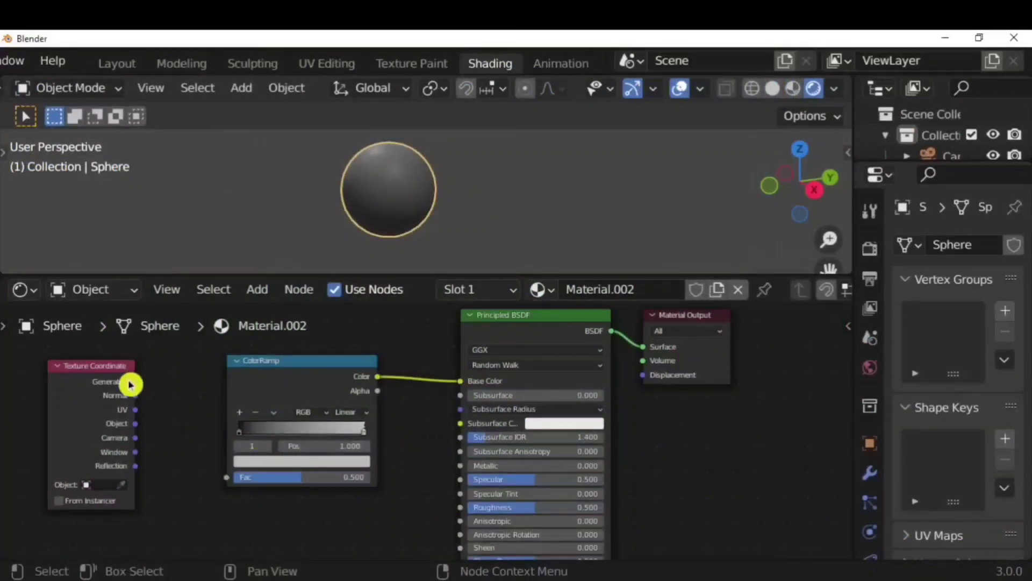
{"action": "mouse_move", "coordinate": [131, 384]}
{"action": "left_mouse_down"}
{"action": "mouse_move", "coordinate": [168, 382]}
{"action": "mouse_move", "coordinate": [226, 477]}
{"action": "left_mouse_up"}
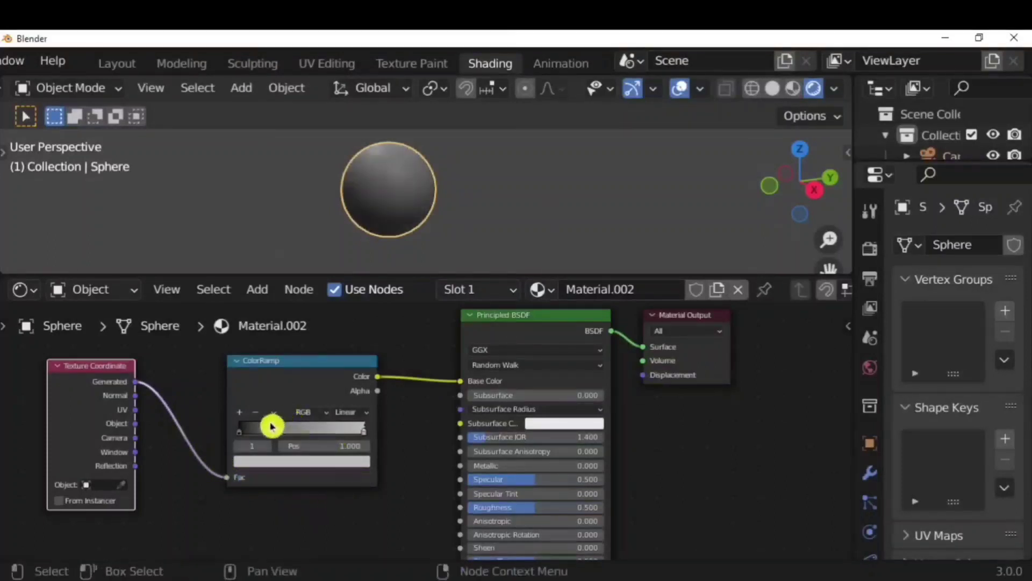
{"action": "left_click_drag", "start_coordinate": [237, 439], "coordinate": [294, 442]}
{"action": "mouse_move", "coordinate": [368, 437]}
{"action": "left_mouse_down"}
{"action": "mouse_move", "coordinate": [295, 440]}
{"action": "mouse_move", "coordinate": [352, 442]}
{"action": "mouse_move", "coordinate": [312, 444]}
{"action": "left_mouse_up"}
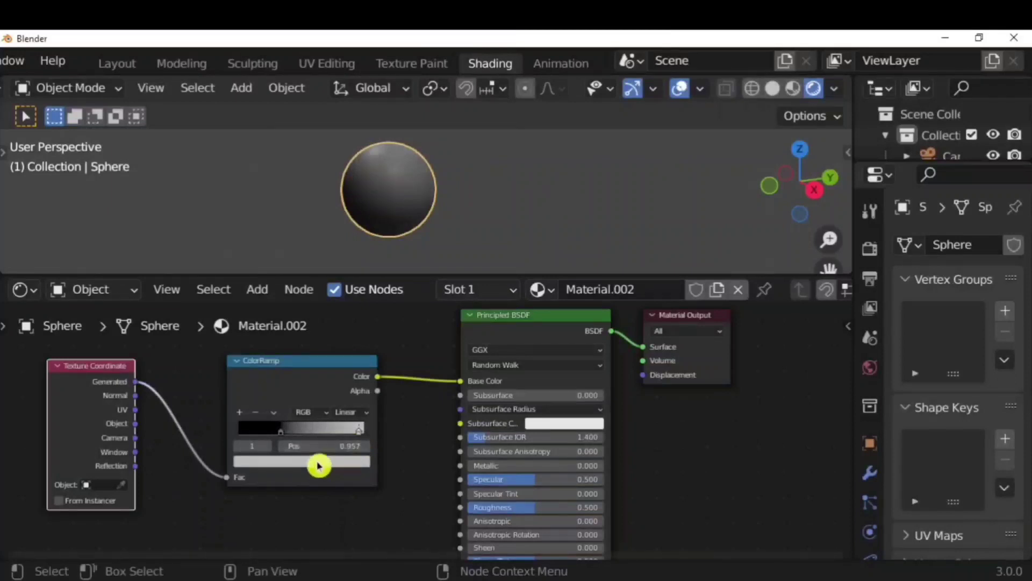
Recolor the ColorRamp's white stop to bright yellow with hue 0.139 and full saturation.
{"action": "left_click", "coordinate": [317, 462]}
{"action": "left_click_drag", "start_coordinate": [290, 331], "coordinate": [258, 344]}
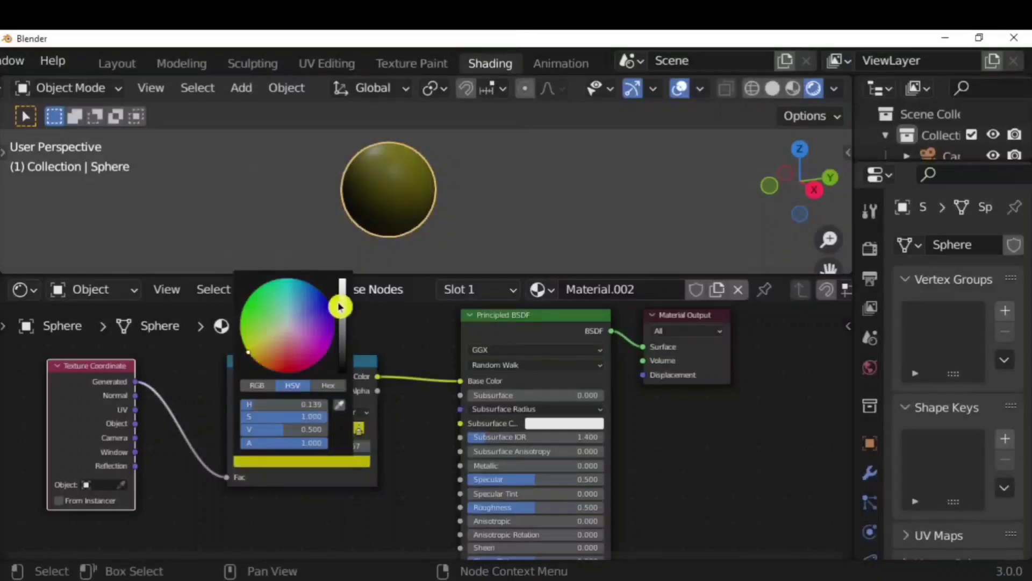
{"action": "left_click_drag", "start_coordinate": [342, 300], "coordinate": [342, 281]}
{"action": "left_click", "coordinate": [334, 504]}
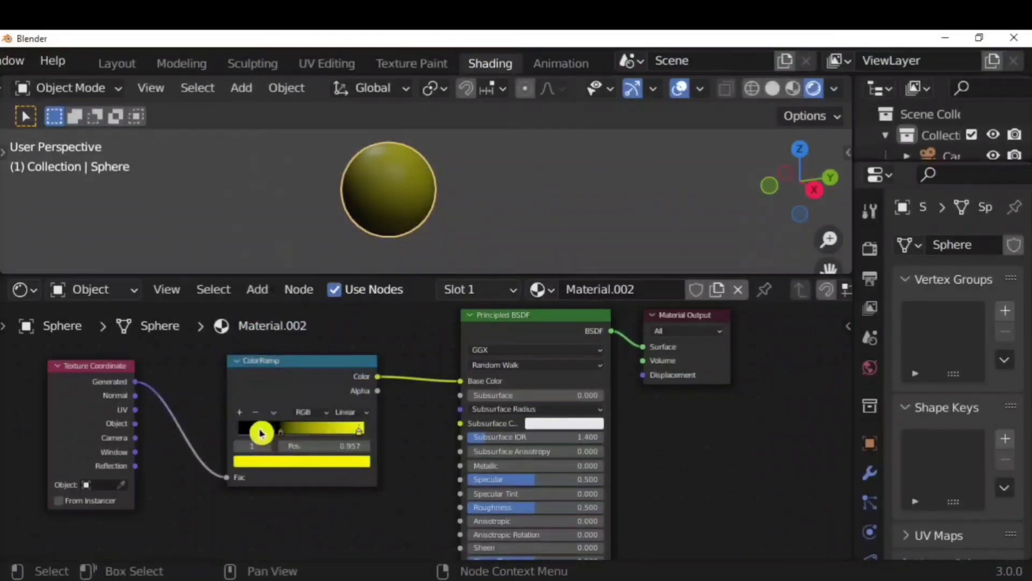
Try green on the ColorRamp's black stop and settle on crimson red with saturation 1.000 and value 0.715.
{"action": "left_click", "coordinate": [262, 432]}
{"action": "left_click", "coordinate": [268, 471]}
{"action": "left_click_drag", "start_coordinate": [341, 364], "coordinate": [341, 293]}
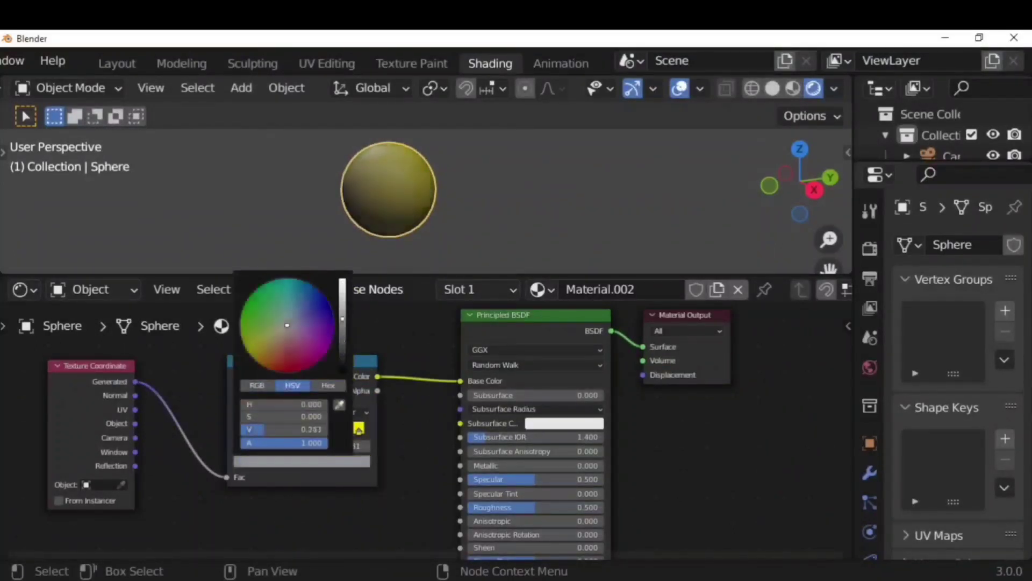
{"action": "left_click_drag", "start_coordinate": [299, 332], "coordinate": [247, 315]}
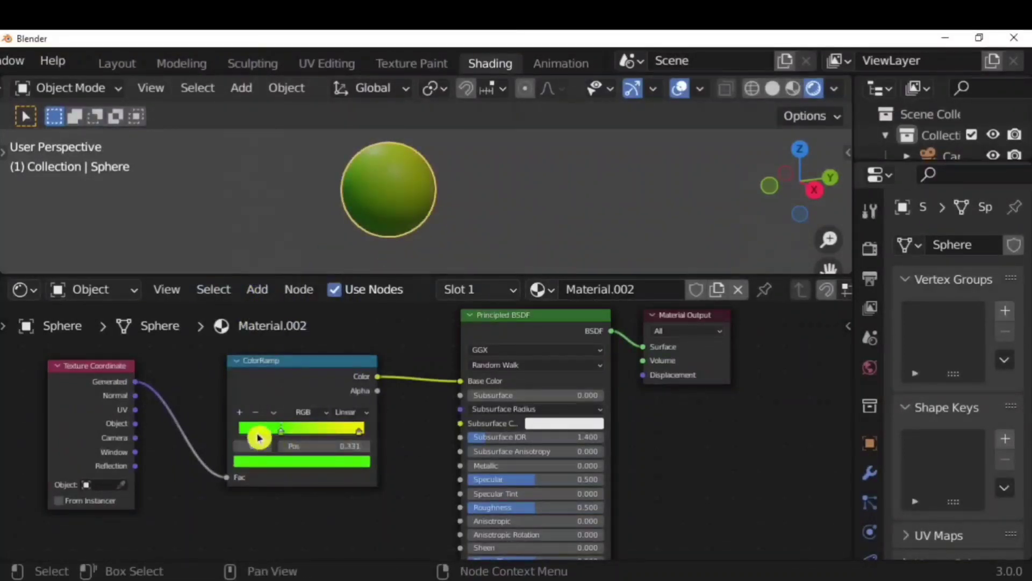
{"action": "left_click", "coordinate": [263, 467]}
{"action": "mouse_move", "coordinate": [253, 320]}
{"action": "left_mouse_down"}
{"action": "mouse_move", "coordinate": [297, 295]}
{"action": "mouse_move", "coordinate": [325, 327]}
{"action": "mouse_move", "coordinate": [321, 342]}
{"action": "left_mouse_up"}
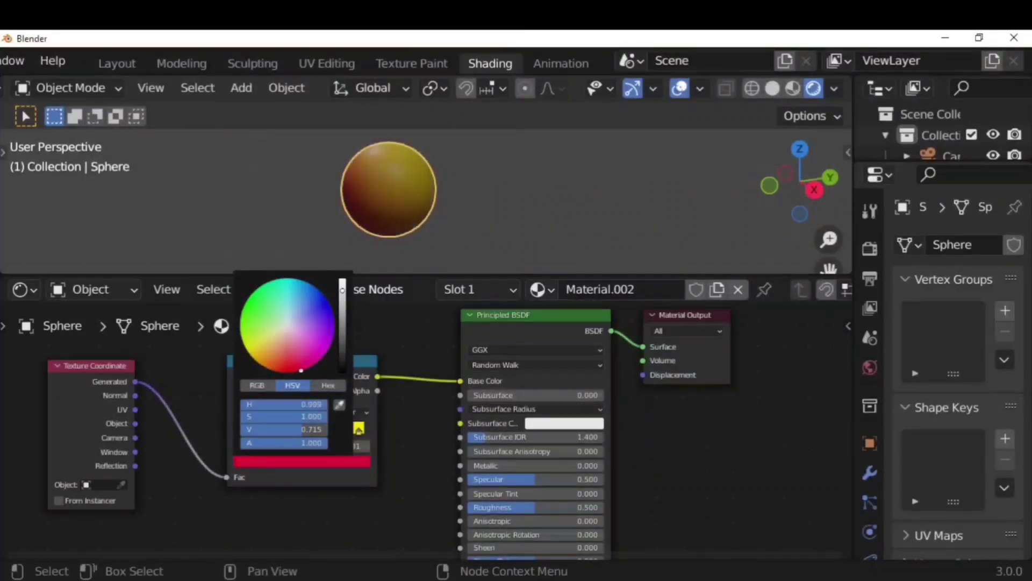
Test the ColorRamp blend by pushing the red and yellow stops close together and spreading them apart again.
{"action": "left_click_drag", "start_coordinate": [283, 437], "coordinate": [317, 442]}
{"action": "left_click", "coordinate": [355, 435]}
{"action": "mouse_move", "coordinate": [373, 214]}
{"action": "middle_mouse_down"}
{"action": "mouse_move", "coordinate": [486, 196]}
{"action": "mouse_move", "coordinate": [307, 157]}
{"action": "mouse_move", "coordinate": [373, 221]}
{"action": "mouse_move", "coordinate": [376, 237]}
{"action": "middle_mouse_up"}
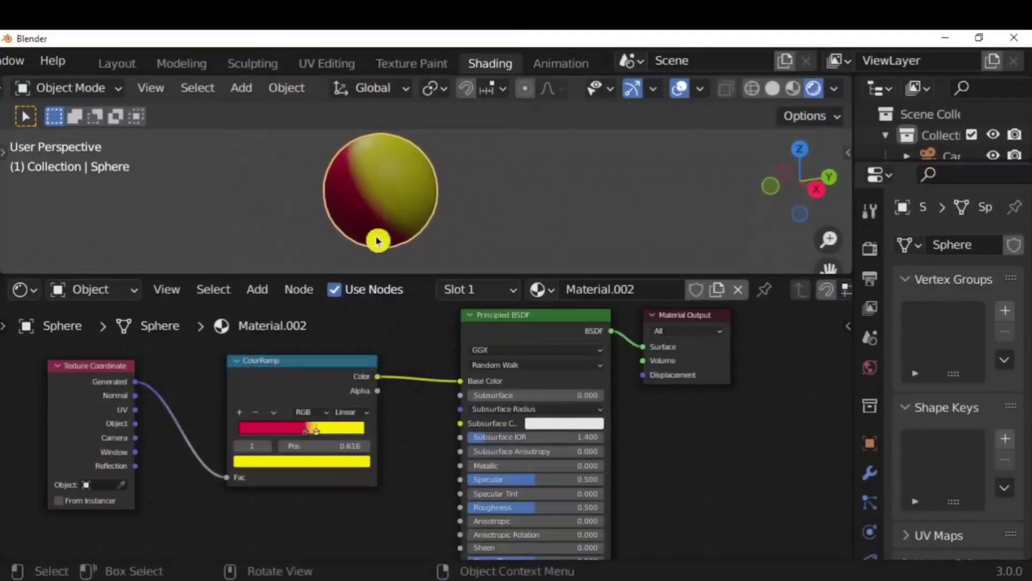
{"action": "key", "text": "g"}
{"action": "left_click_drag", "start_coordinate": [310, 436], "coordinate": [346, 436]}
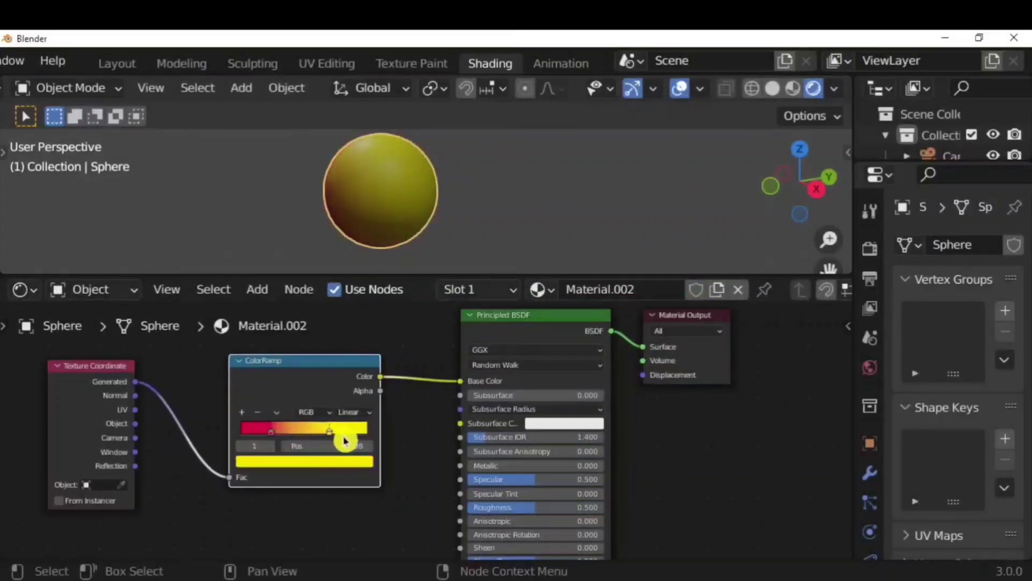
Add a color stop between the red and yellow stops of the ColorRamp and recolor it blue.
{"action": "left_click", "coordinate": [243, 413]}
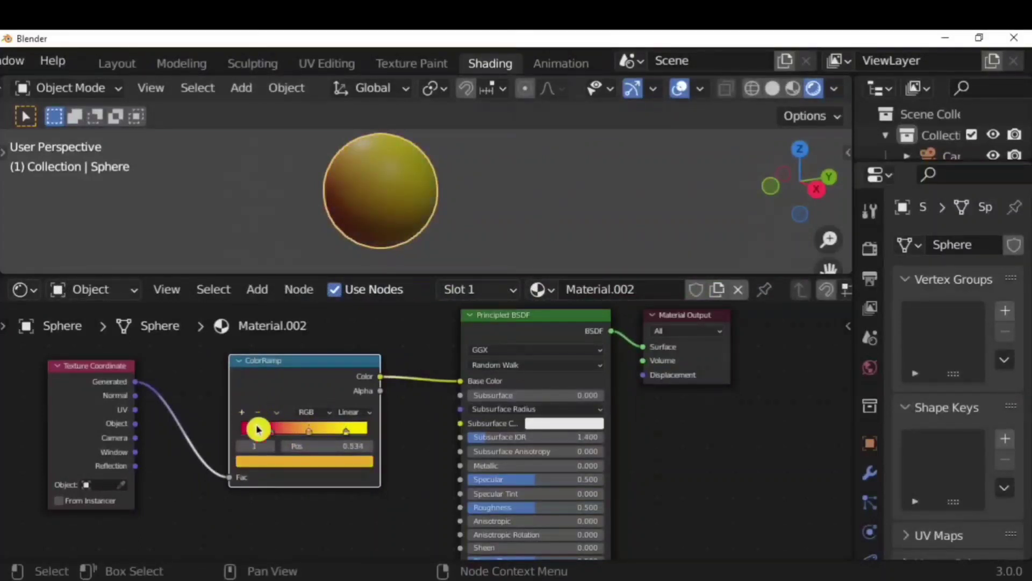
{"action": "left_click", "coordinate": [297, 463]}
{"action": "left_click_drag", "start_coordinate": [258, 366], "coordinate": [322, 311]}
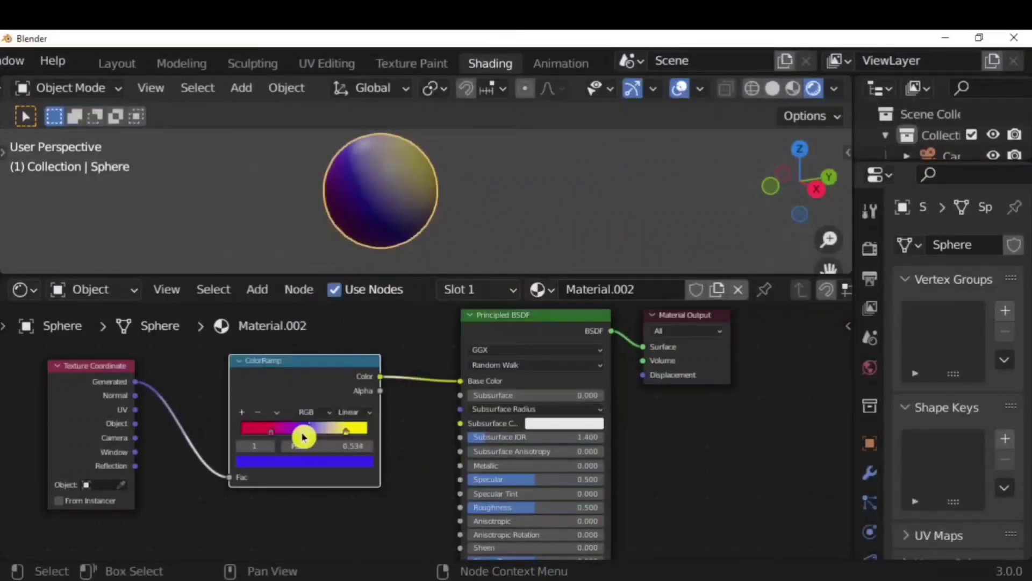
{"action": "mouse_move", "coordinate": [314, 434]}
{"action": "left_mouse_down"}
{"action": "mouse_move", "coordinate": [325, 437]}
{"action": "mouse_move", "coordinate": [315, 439]}
{"action": "left_mouse_up"}
{"action": "middle_click_drag", "start_coordinate": [493, 226], "coordinate": [548, 200]}
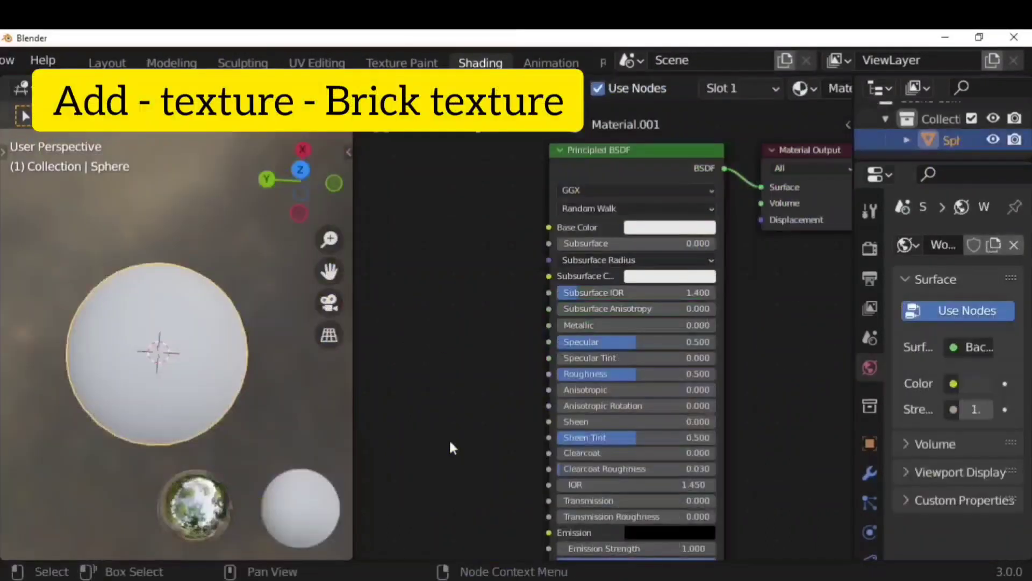
Add a Brick Texture node to the white sphere's material and connect its Color output to the Principled BSDF's Base Color.
{"action": "key", "text": "shift+a"}
{"action": "mouse_move", "coordinate": [554, 208]}
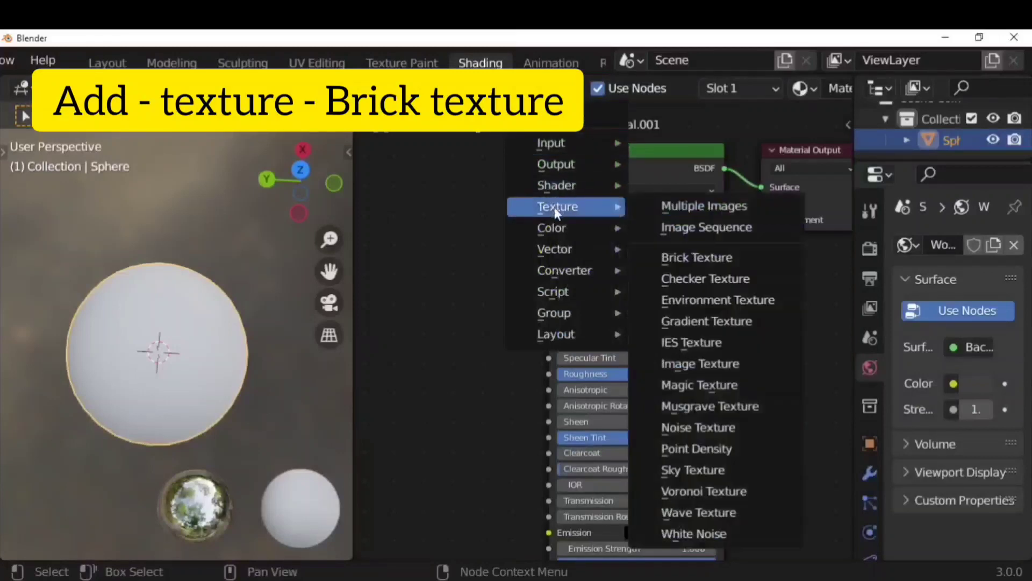
{"action": "left_click", "coordinate": [697, 258]}
{"action": "left_click", "coordinate": [463, 205]}
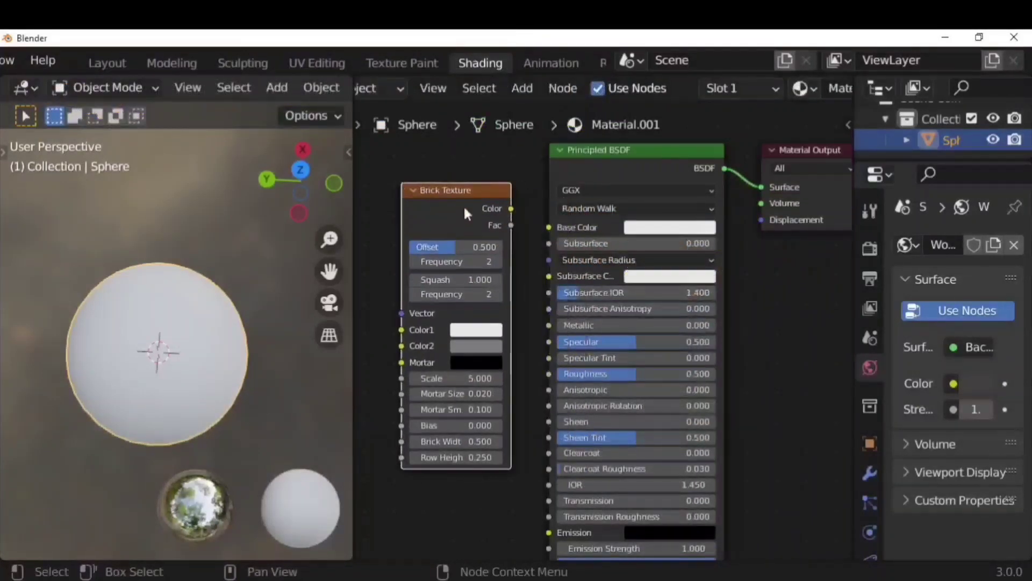
{"action": "left_click_drag", "start_coordinate": [516, 209], "coordinate": [539, 222]}
{"action": "left_click_drag", "start_coordinate": [526, 277], "coordinate": [528, 277]}
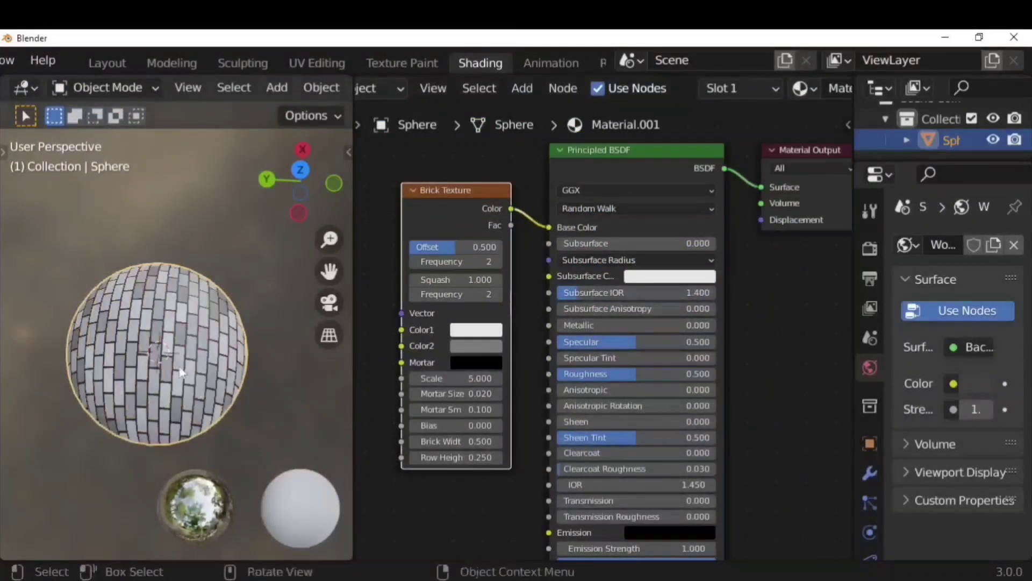
Set the Brick Texture's Color1 to yellow and its Color2 to dark red.
{"action": "left_click", "coordinate": [482, 329]}
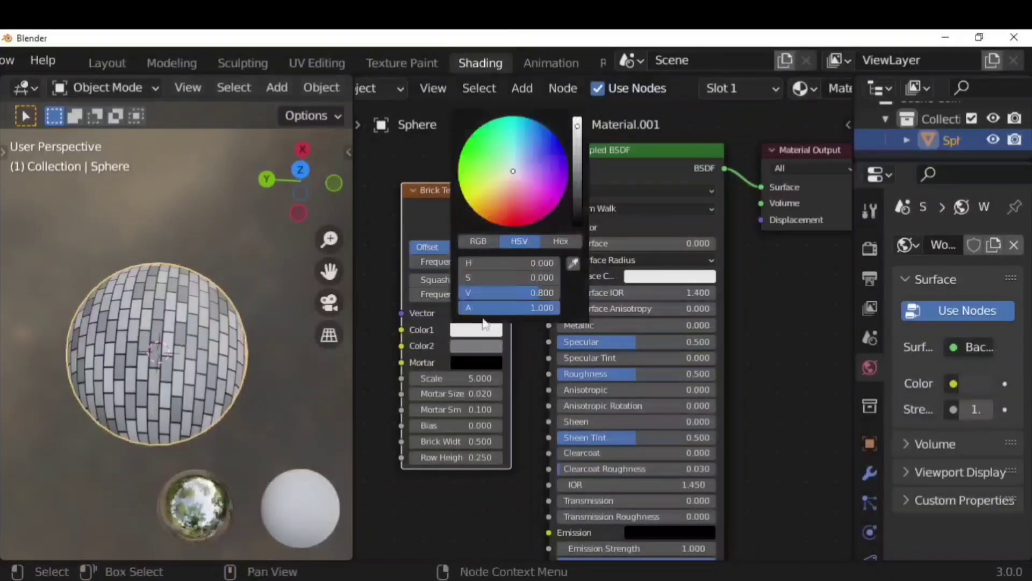
{"action": "mouse_move", "coordinate": [509, 173]}
{"action": "left_mouse_down"}
{"action": "mouse_move", "coordinate": [473, 199]}
{"action": "mouse_move", "coordinate": [524, 235]}
{"action": "left_mouse_up"}
{"action": "left_click", "coordinate": [460, 347]}
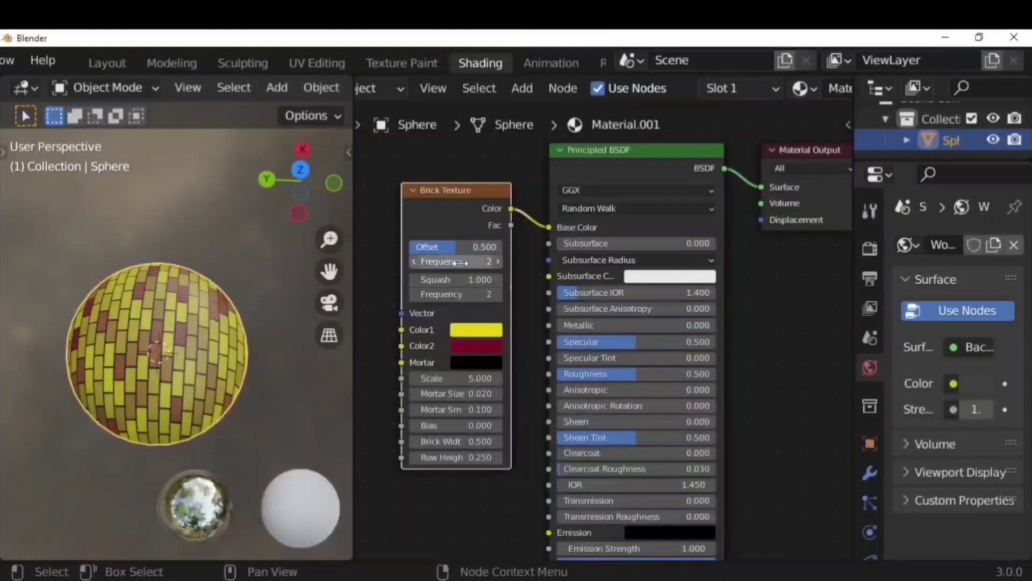
Set the Brick Texture's Offset to 0.539 and Squash to 0.900, and adjust its Scale.
{"action": "left_click_drag", "start_coordinate": [459, 247], "coordinate": [442, 280]}
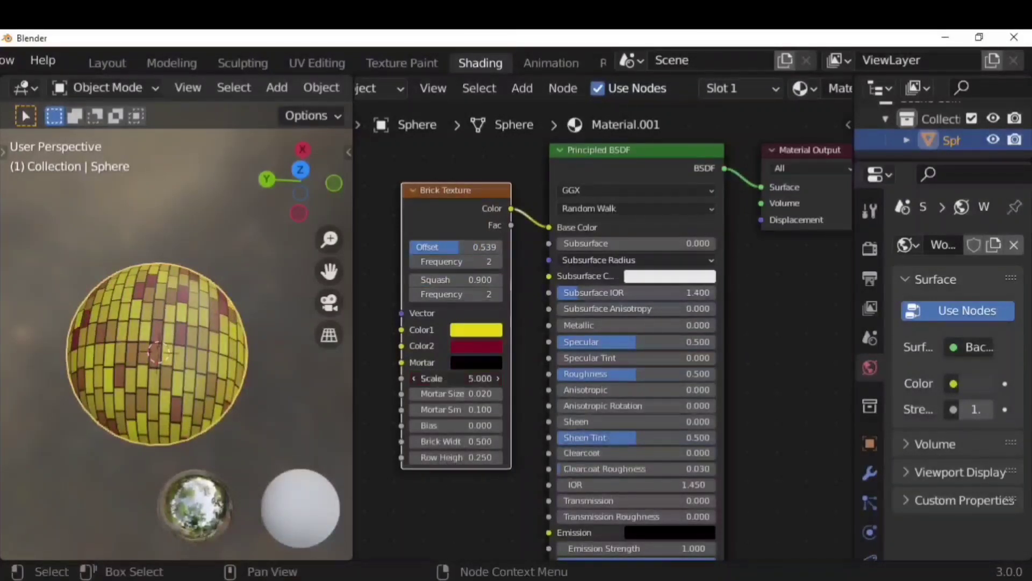
{"action": "mouse_move", "coordinate": [454, 378]}
{"action": "left_mouse_down"}
{"action": "mouse_move", "coordinate": [476, 378]}
{"action": "mouse_move", "coordinate": [456, 378]}
{"action": "left_mouse_up"}
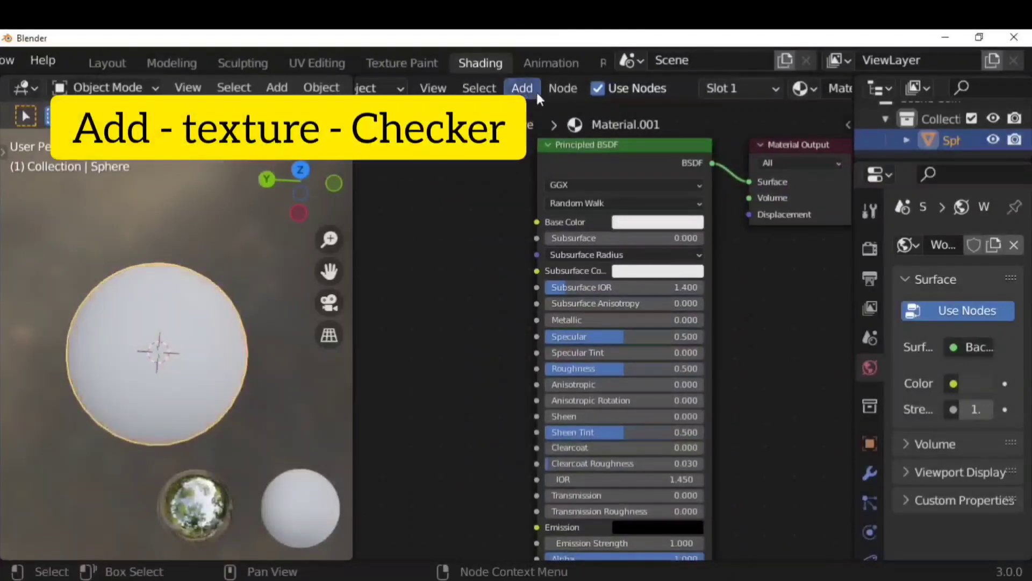
Add a Checker Texture node to the plain white material and connect its Color output to the Principled BSDF's Base Color.
{"action": "left_click", "coordinate": [532, 89]}
{"action": "mouse_move", "coordinate": [568, 210]}
{"action": "left_click", "coordinate": [706, 278]}
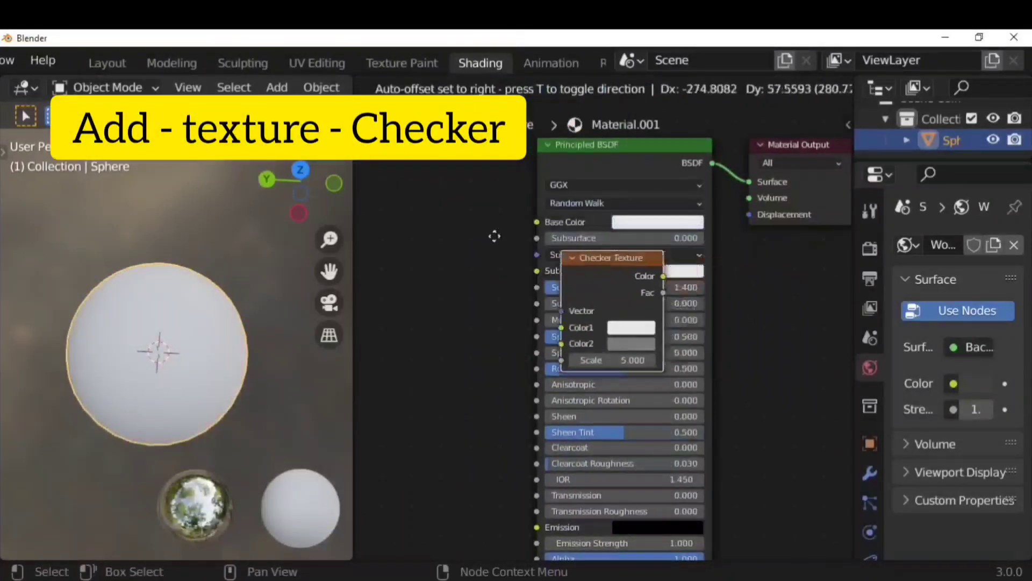
{"action": "left_click", "coordinate": [404, 230]}
{"action": "mouse_move", "coordinate": [507, 257]}
{"action": "left_mouse_down"}
{"action": "mouse_move", "coordinate": [527, 241]}
{"action": "mouse_move", "coordinate": [506, 269]}
{"action": "left_mouse_up"}
{"action": "middle_click_drag", "start_coordinate": [172, 330], "coordinate": [196, 355]}
Recolor the Checker Texture's Color1 and open its Color2 for editing.
{"action": "left_click", "coordinate": [475, 308]}
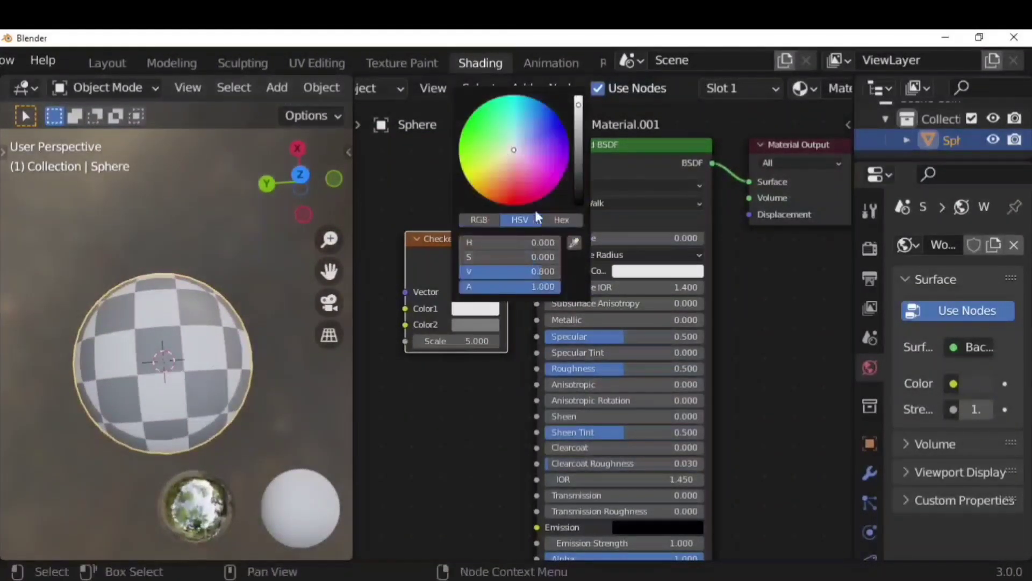
{"action": "mouse_move", "coordinate": [514, 151]}
{"action": "left_mouse_down"}
{"action": "mouse_move", "coordinate": [519, 195]}
{"action": "mouse_move", "coordinate": [539, 204]}
{"action": "mouse_move", "coordinate": [493, 141]}
{"action": "left_mouse_up"}
{"action": "left_click", "coordinate": [476, 323]}
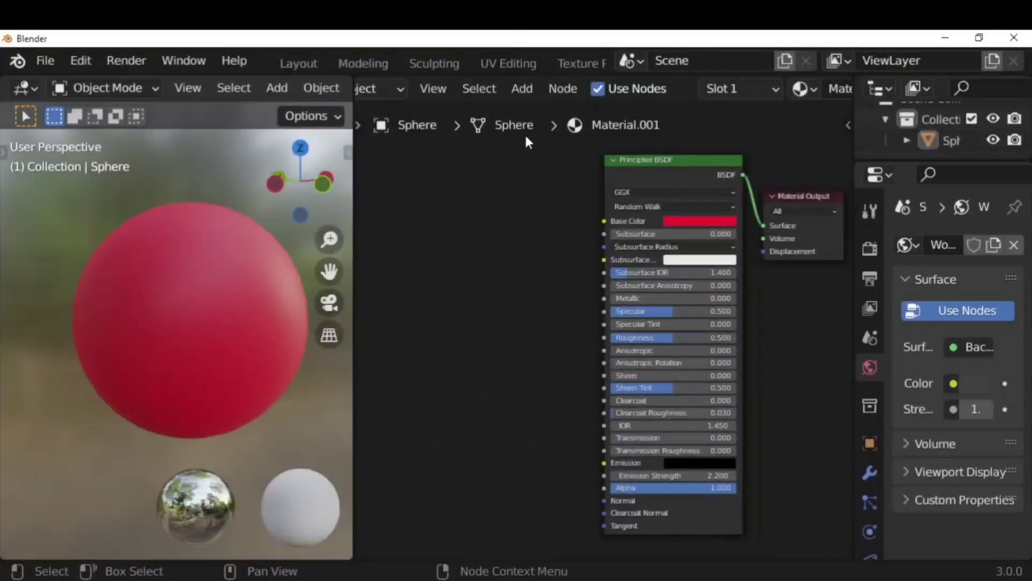
Add a Voronoi Texture node to the red sphere's material and connect its Color output to the Principled BSDF's Base Color.
{"action": "left_click", "coordinate": [522, 88]}
{"action": "mouse_move", "coordinate": [565, 206]}
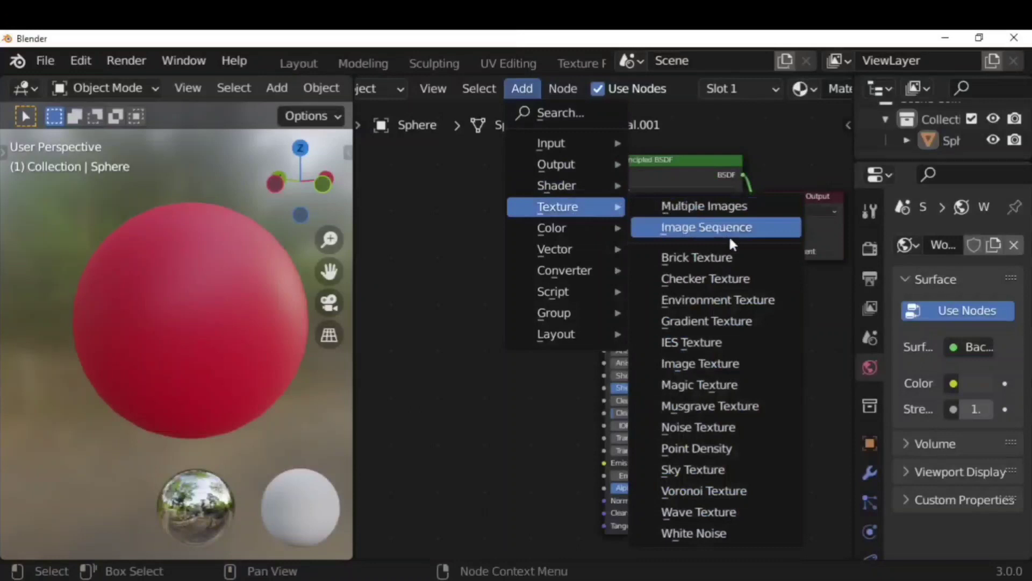
{"action": "left_click", "coordinate": [755, 489]}
{"action": "left_click", "coordinate": [514, 250]}
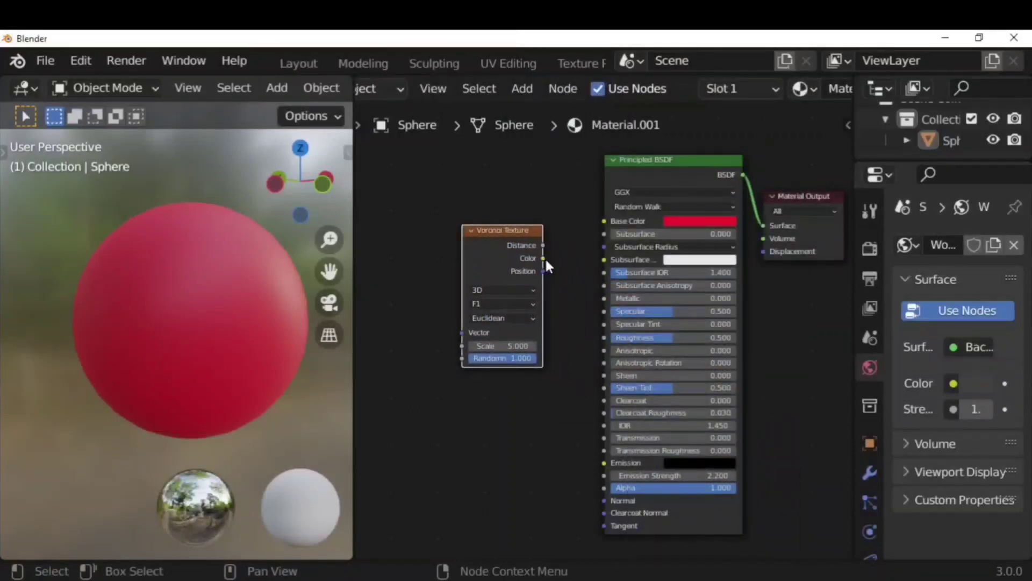
{"action": "left_click_drag", "start_coordinate": [543, 258], "coordinate": [604, 221]}
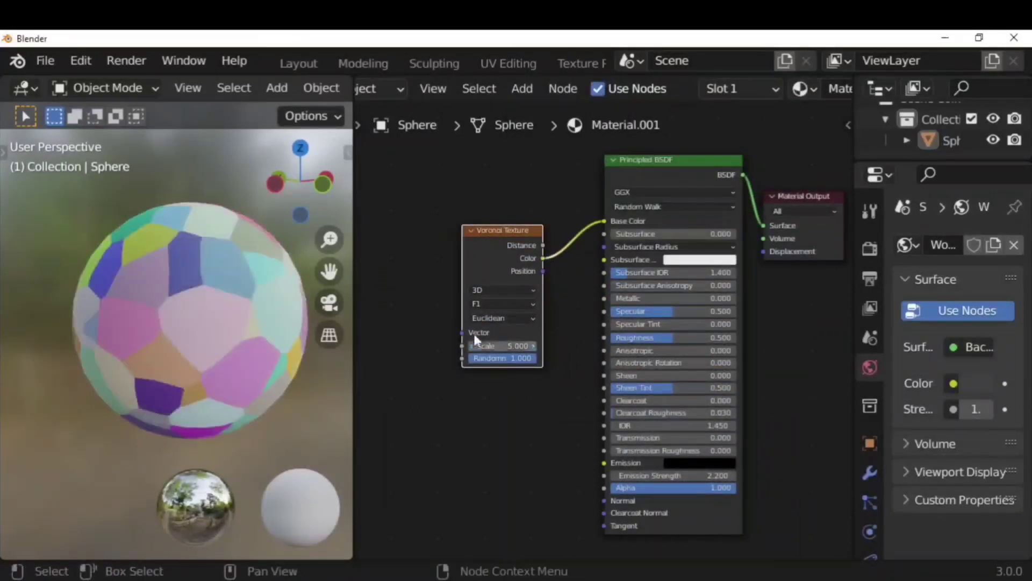
Try the Voronoi Texture's 1D and 2D dimensions on the sphere and return it to 3D.
{"action": "middle_click_drag", "start_coordinate": [147, 322], "coordinate": [258, 336]}
{"action": "left_click", "coordinate": [498, 289]}
{"action": "left_click", "coordinate": [488, 301]}
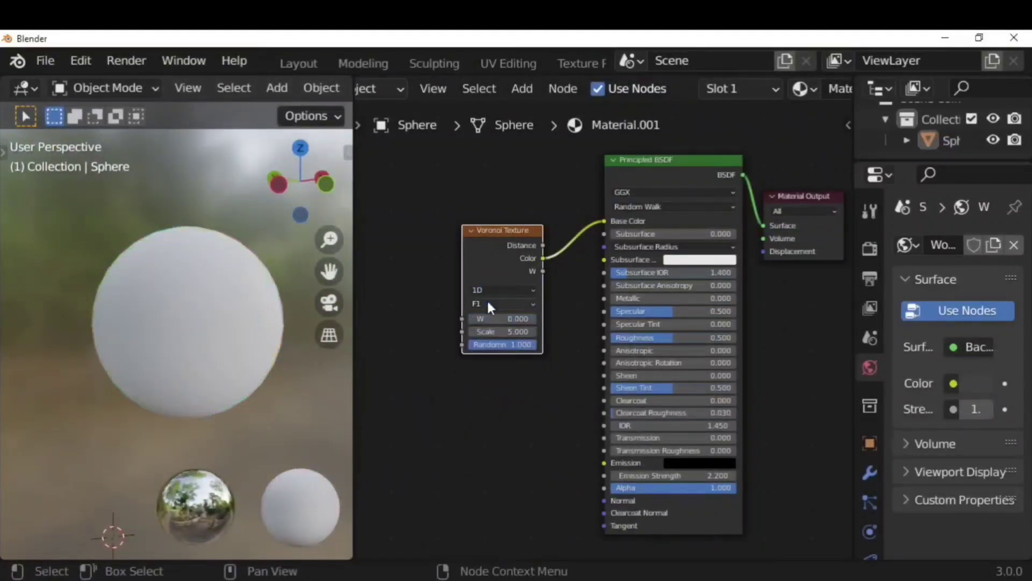
{"action": "left_click", "coordinate": [506, 286]}
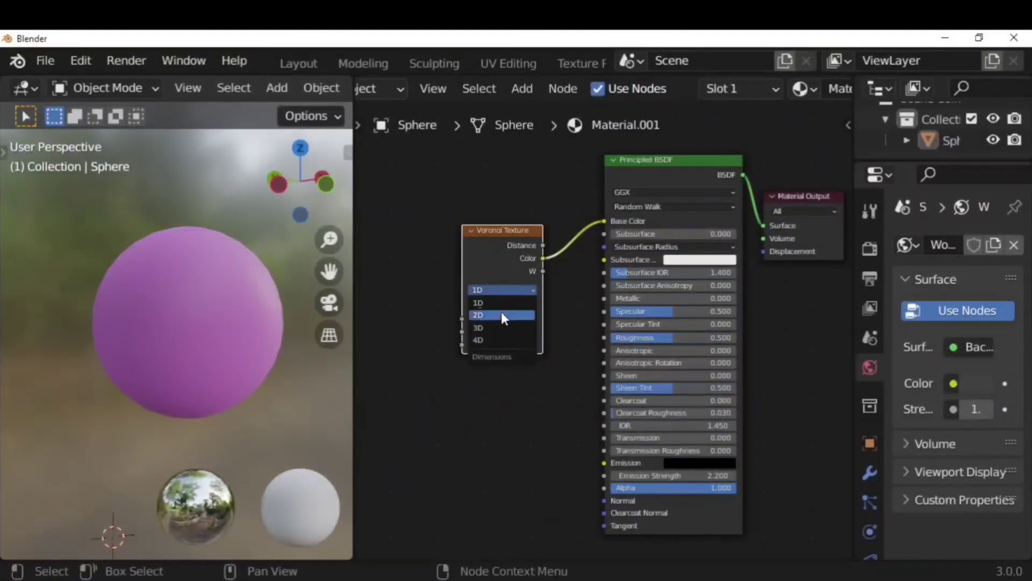
{"action": "left_click", "coordinate": [501, 313]}
{"action": "left_click", "coordinate": [508, 286]}
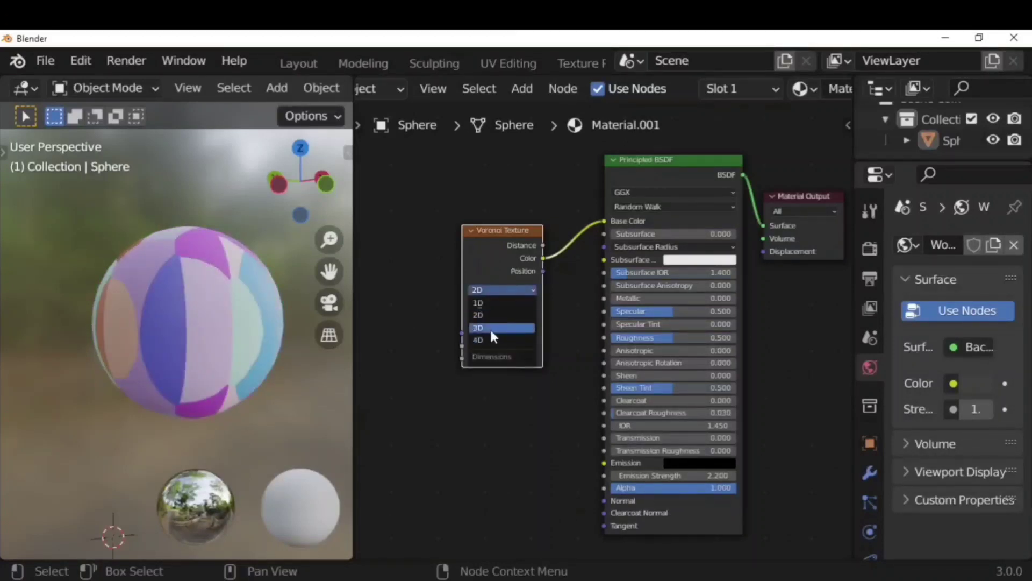
{"action": "left_click", "coordinate": [489, 332]}
{"action": "left_click", "coordinate": [501, 299]}
{"action": "left_click", "coordinate": [492, 331]}
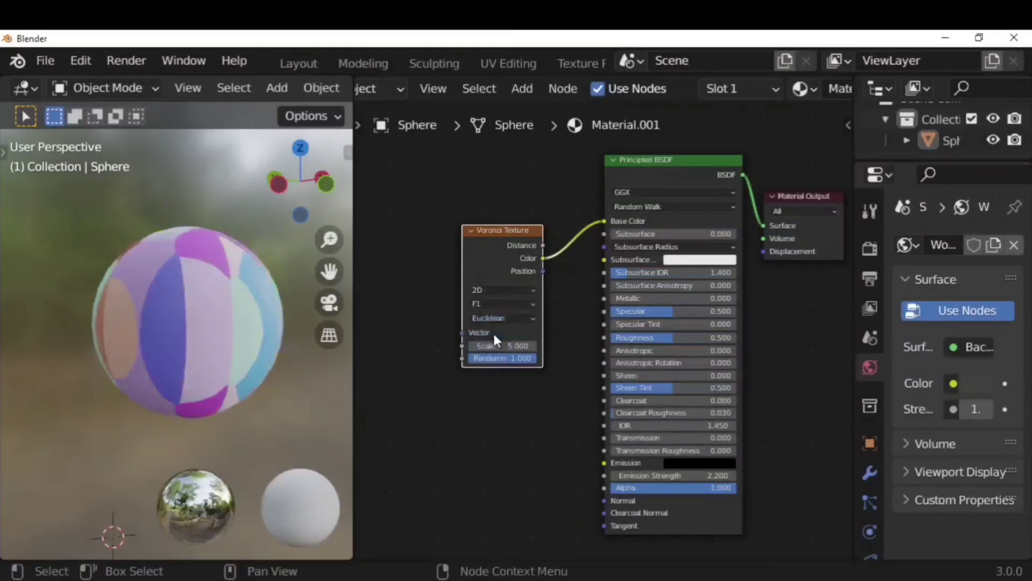
{"action": "left_click", "coordinate": [516, 290]}
{"action": "left_click", "coordinate": [508, 323]}
Set the Voronoi Texture's distance metric to Chebychev and adjust its Scale.
{"action": "left_click", "coordinate": [503, 304]}
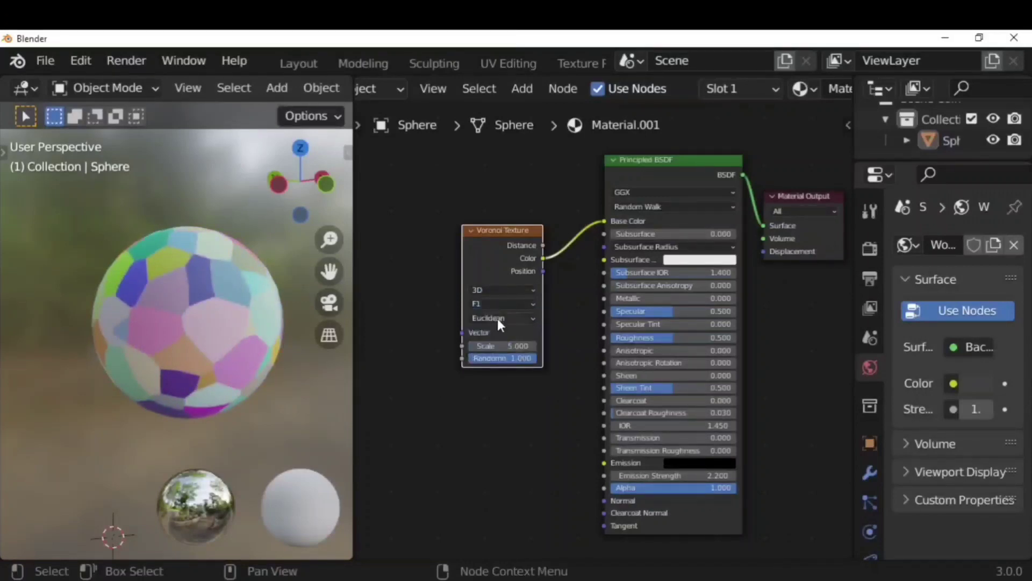
{"action": "left_click", "coordinate": [498, 318]}
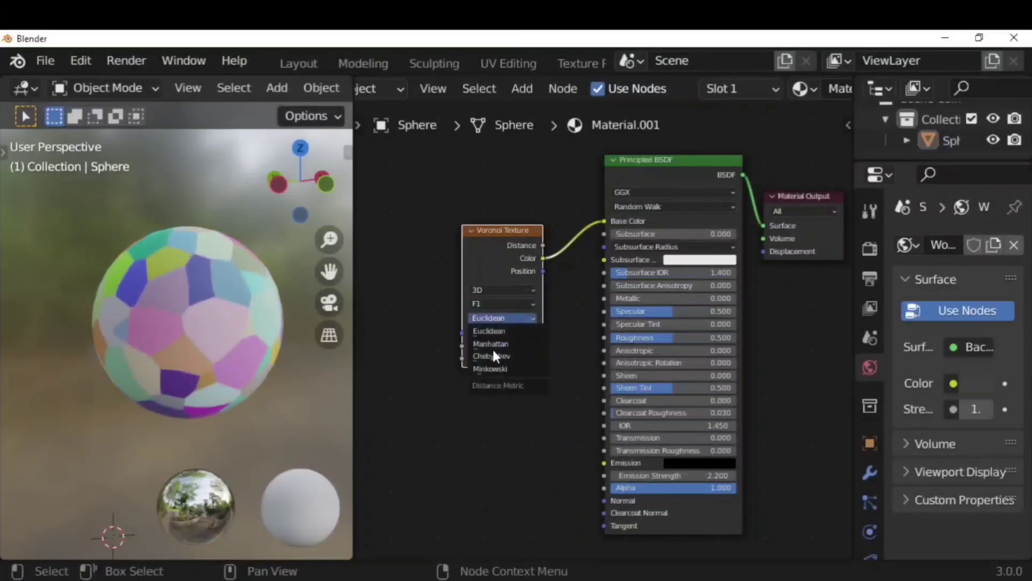
{"action": "left_click", "coordinate": [504, 355]}
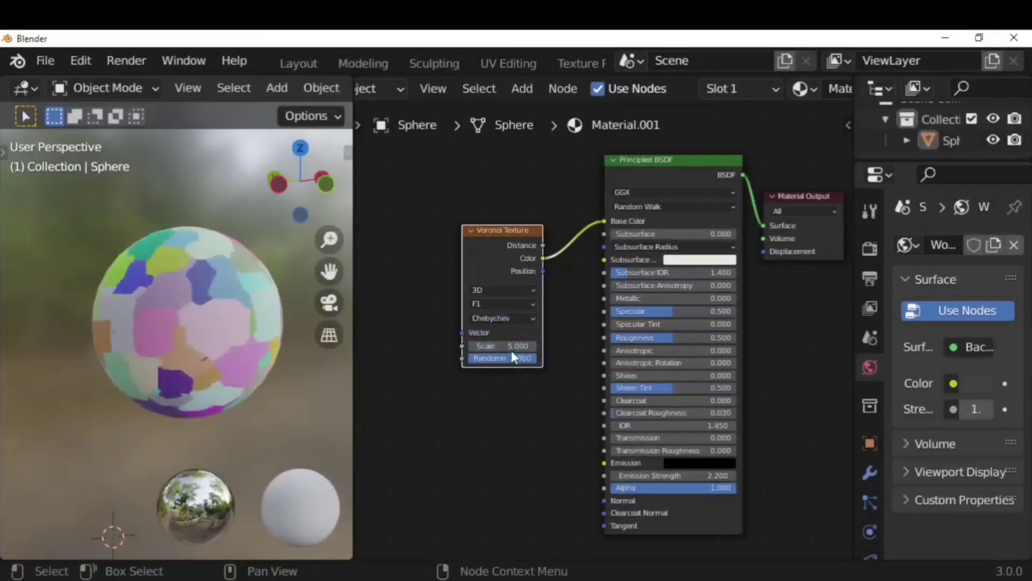
{"action": "left_click_drag", "start_coordinate": [490, 345], "coordinate": [520, 363]}
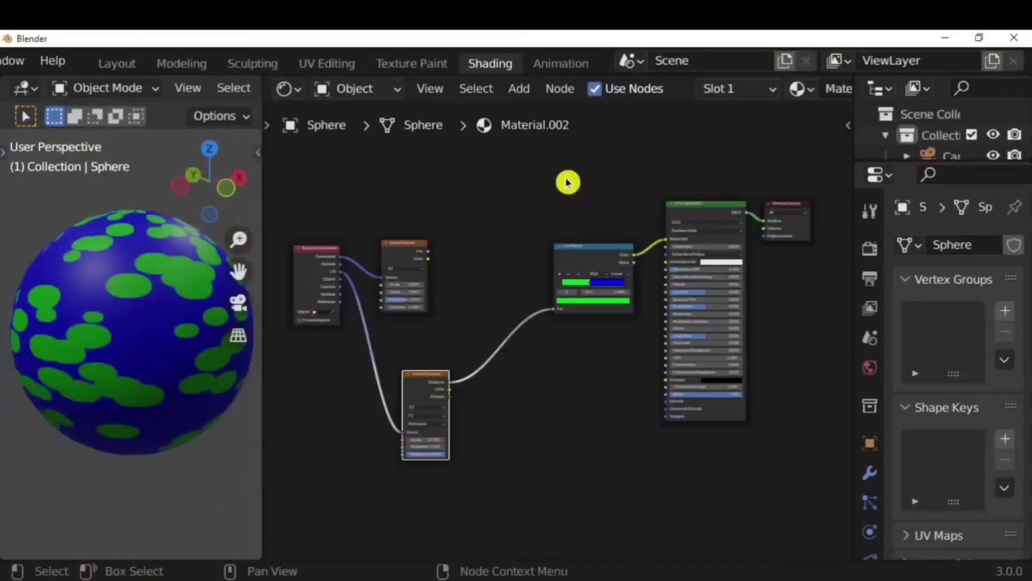
Add a MixRGB node to the green-and-blue sphere's material and place it above the ColorRamp, beside the Noise Texture.
{"action": "left_click", "coordinate": [519, 89]}
{"action": "left_click", "coordinate": [551, 111]}
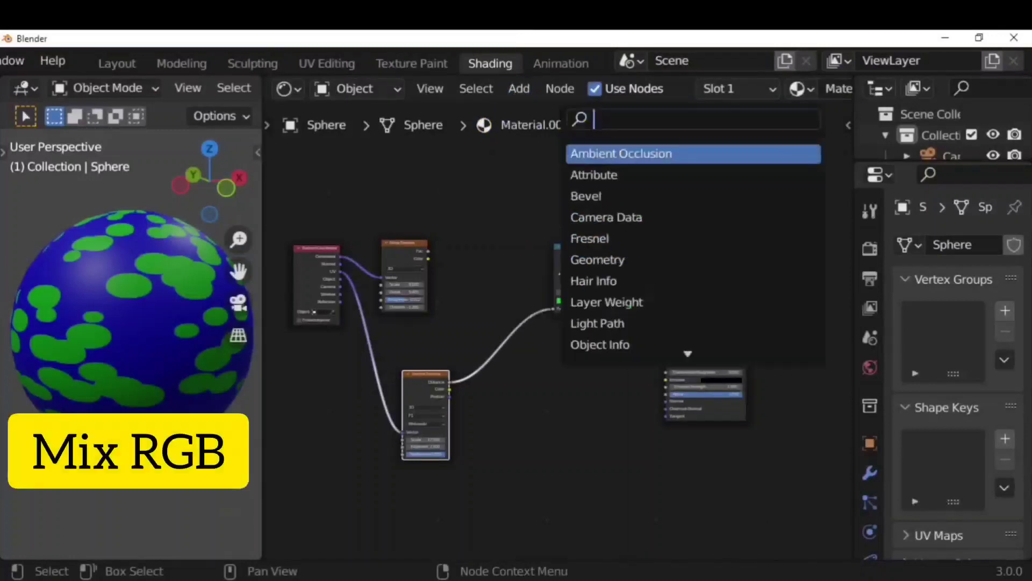
{"action": "type", "text": "mix"}
{"action": "key", "text": "Return"}
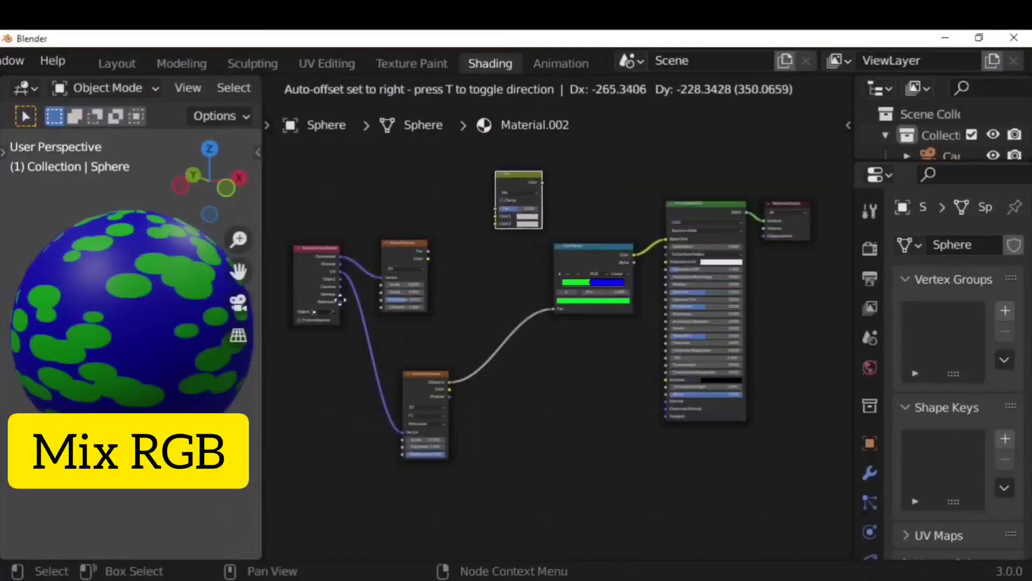
{"action": "left_click", "coordinate": [320, 320]}
Lighten the Mix node's Color1 to a near-white grey.
{"action": "scroll", "coordinate": [559, 189], "scroll_direction": "up", "scroll_amount": 7}
{"action": "middle_click_drag", "start_coordinate": [500, 177], "coordinate": [540, 318], "text": "shift"}
{"action": "scroll", "coordinate": [450, 357], "scroll_direction": "up", "scroll_amount": 4}
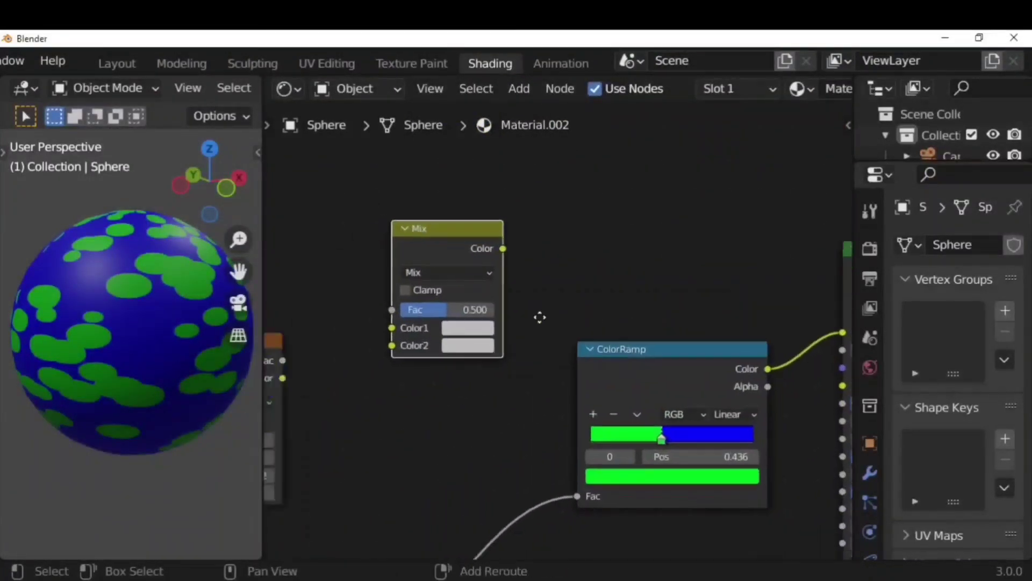
{"action": "scroll", "coordinate": [416, 226], "scroll_direction": "up", "scroll_amount": 1}
{"action": "left_click", "coordinate": [503, 321]}
{"action": "scroll", "coordinate": [575, 197], "scroll_direction": "down", "scroll_amount": 3}
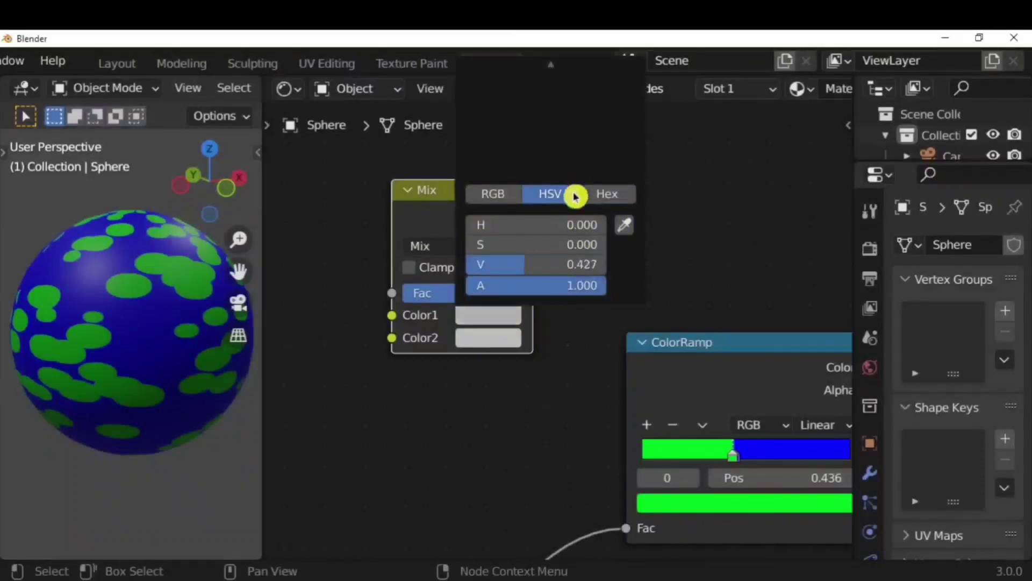
{"action": "scroll", "coordinate": [603, 279], "scroll_direction": "down", "scroll_amount": 3}
{"action": "scroll", "coordinate": [560, 334], "scroll_direction": "down", "scroll_amount": 1}
{"action": "left_click", "coordinate": [502, 319]}
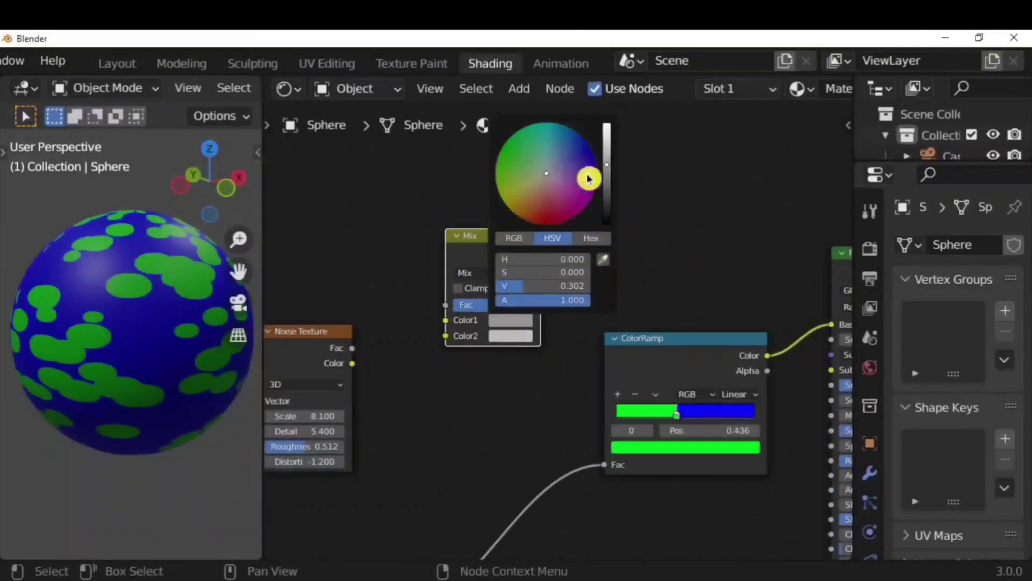
{"action": "mouse_move", "coordinate": [608, 167]}
{"action": "left_mouse_down"}
{"action": "mouse_move", "coordinate": [607, 141]}
{"action": "mouse_move", "coordinate": [607, 207]}
{"action": "mouse_move", "coordinate": [607, 161]}
{"action": "left_mouse_up"}
{"action": "scroll", "coordinate": [564, 323], "scroll_direction": "up", "scroll_amount": 1}
{"action": "left_click", "coordinate": [480, 264]}
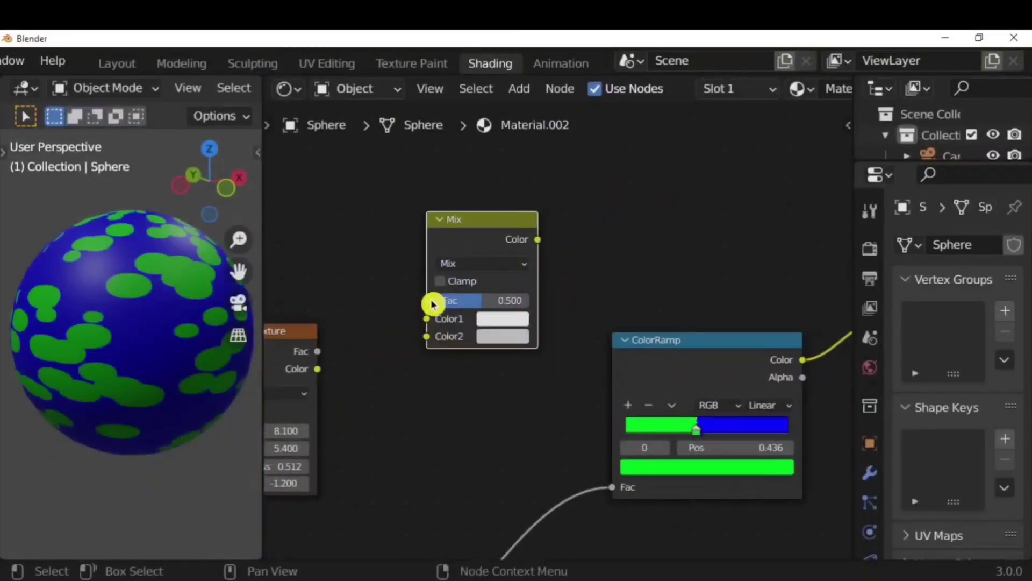
Insert the Mix node into the link between the Voronoi Texture's Distance output and the ColorRamp's Fac input.
{"action": "scroll", "coordinate": [549, 219], "scroll_direction": "down", "scroll_amount": 3}
{"action": "key", "text": "g"}
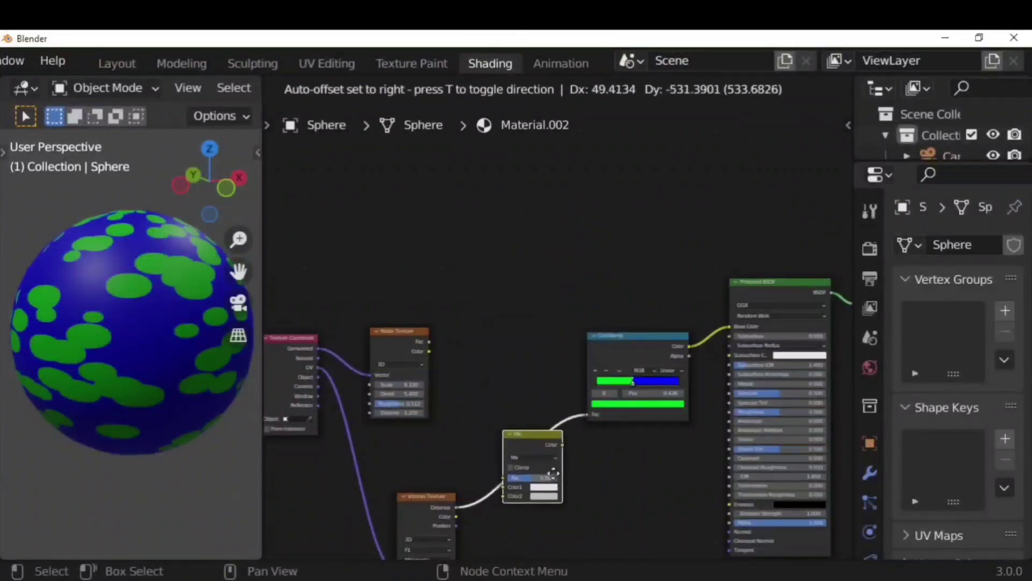
{"action": "left_click", "coordinate": [556, 475]}
{"action": "scroll", "coordinate": [530, 417], "scroll_direction": "down", "scroll_amount": 2, "text": "shift"}
{"action": "scroll", "coordinate": [549, 400], "scroll_direction": "up", "scroll_amount": 2}
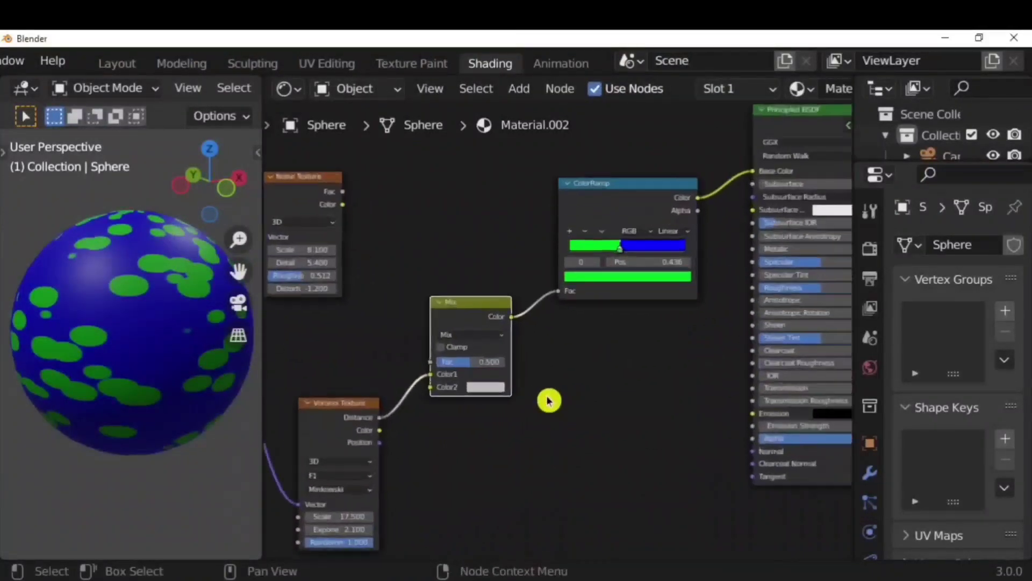
Connect the Noise Texture's Color output to the Mix node's Color2 input.
{"action": "middle_click_drag", "start_coordinate": [553, 452], "coordinate": [593, 407]}
{"action": "scroll", "coordinate": [494, 317], "scroll_direction": "down", "scroll_amount": 2}
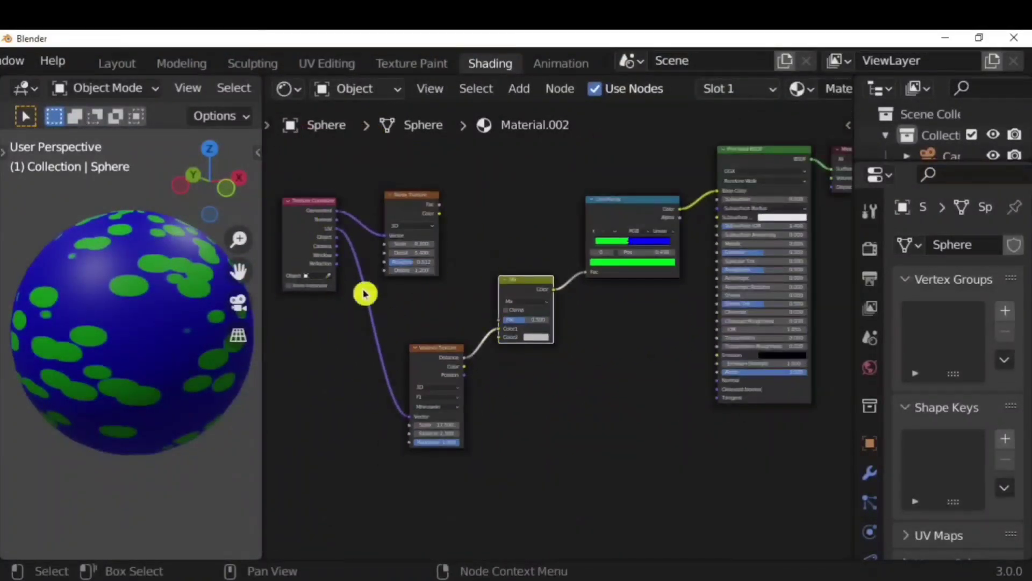
{"action": "scroll", "coordinate": [556, 289], "scroll_direction": "up", "scroll_amount": 2}
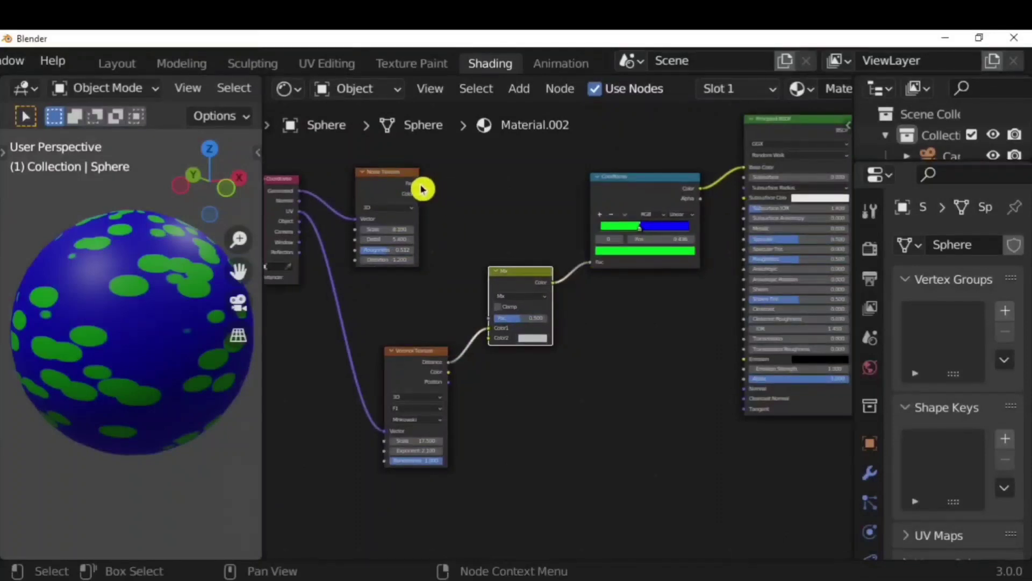
{"action": "left_click_drag", "start_coordinate": [419, 193], "coordinate": [489, 337]}
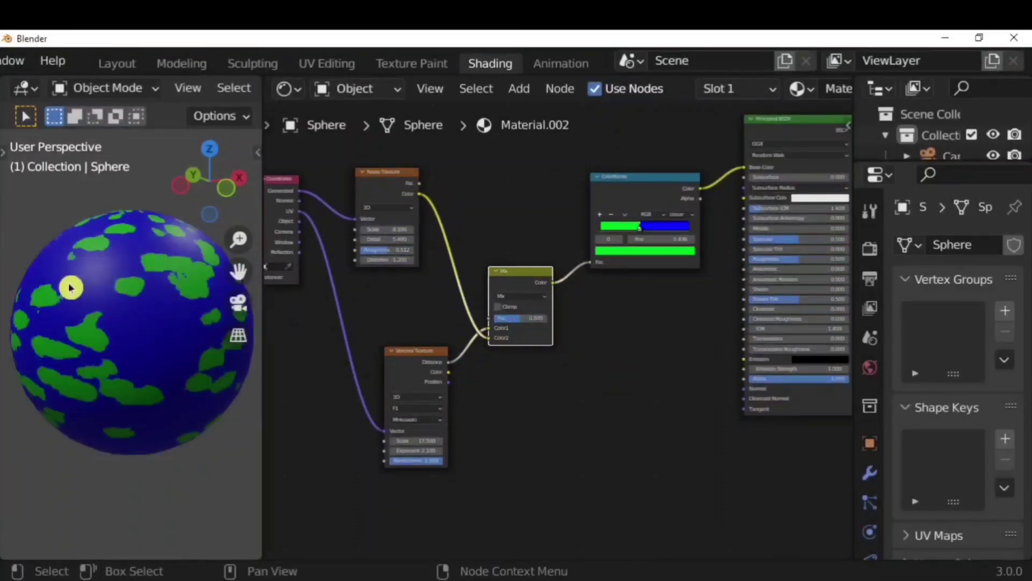
Widen the 3D viewport and set the Mix node's Fac to 0.470.
{"action": "scroll", "coordinate": [519, 325], "scroll_direction": "up", "scroll_amount": 1}
{"action": "left_click_drag", "start_coordinate": [508, 318], "coordinate": [477, 321]}
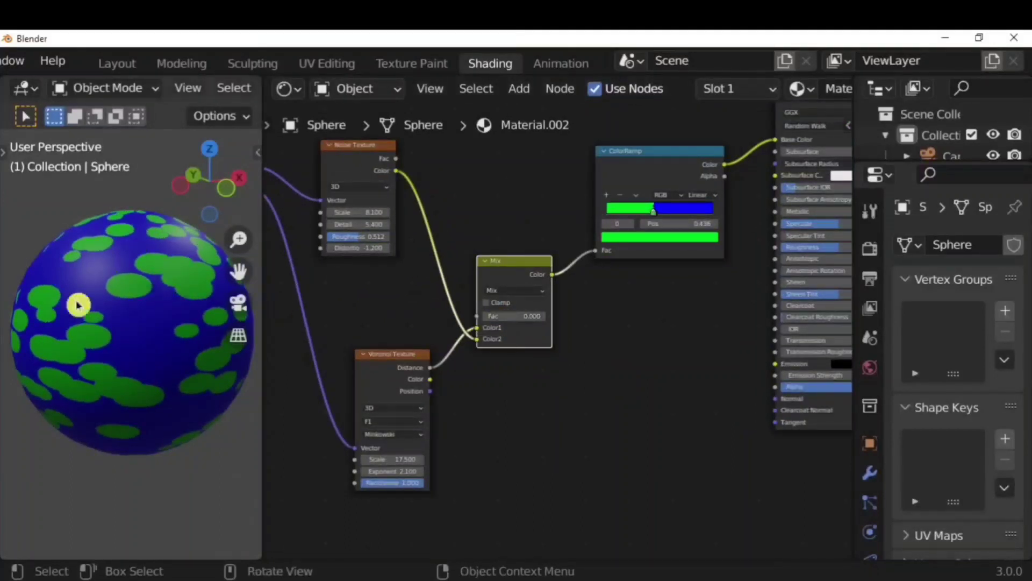
{"action": "left_click_drag", "start_coordinate": [262, 366], "coordinate": [314, 373]}
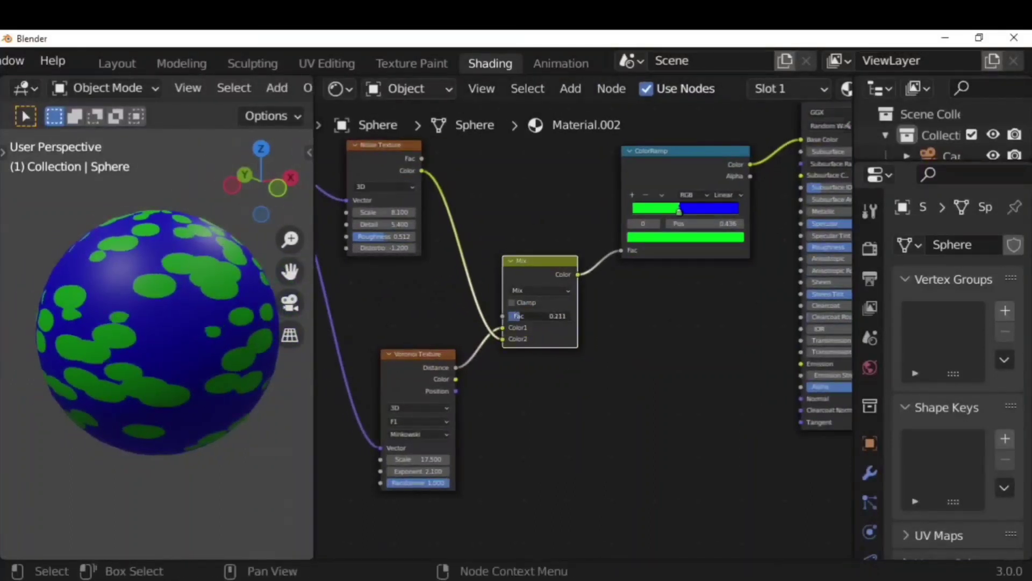
{"action": "left_click_drag", "start_coordinate": [526, 308], "coordinate": [570, 307]}
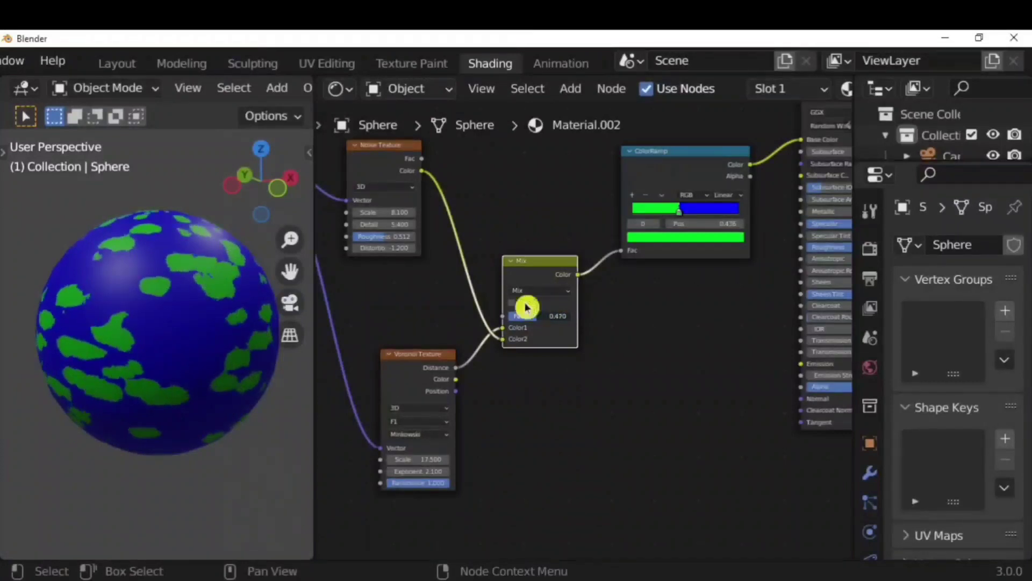
Set the Noise Texture's Scale to 14.200 and Detail to 0.600, raise its Roughness, and set the Mix node's Fac to 0.458.
{"action": "left_click_drag", "start_coordinate": [385, 213], "coordinate": [380, 219]}
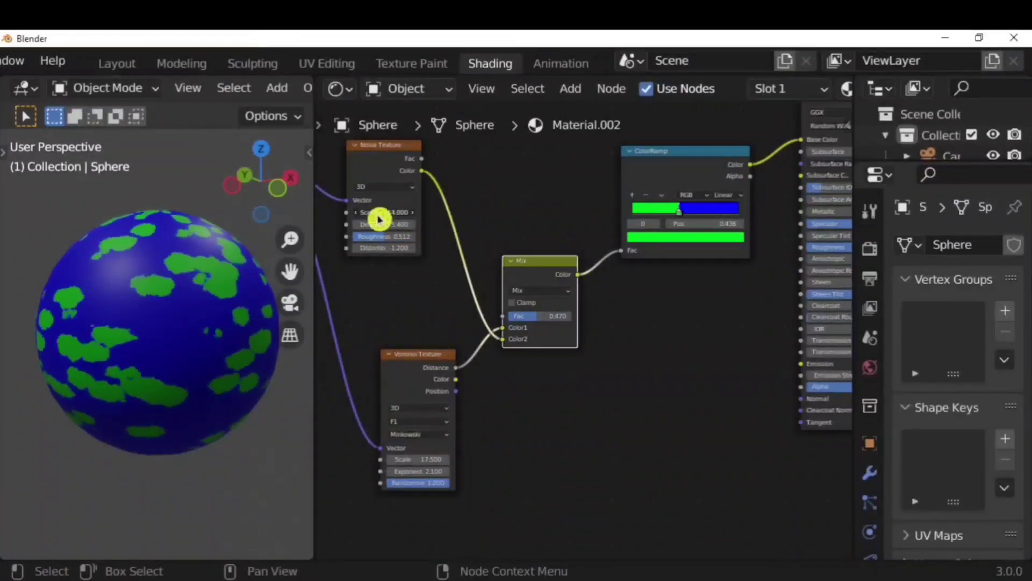
{"action": "left_click_drag", "start_coordinate": [515, 315], "coordinate": [537, 314]}
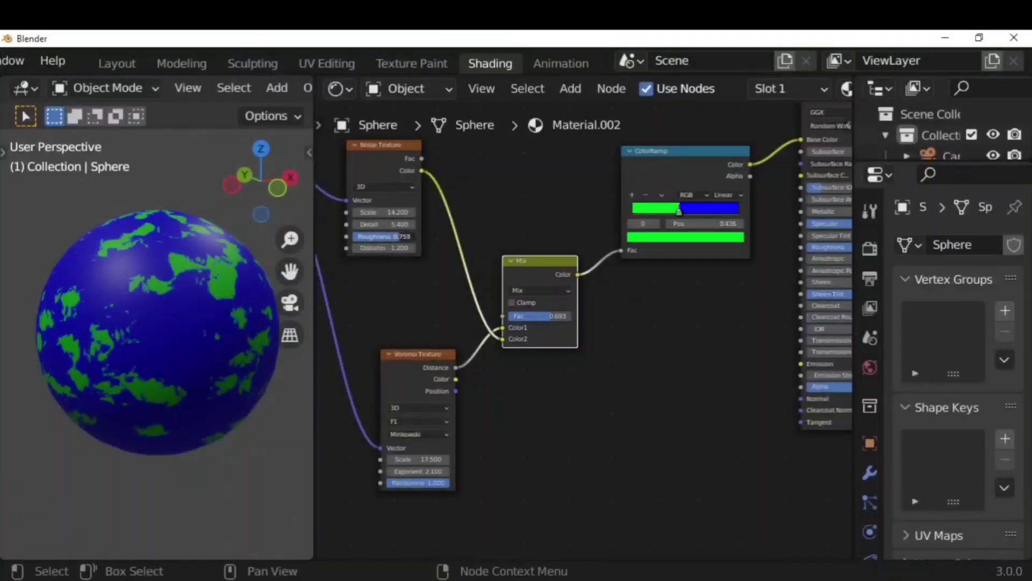
{"action": "left_click_drag", "start_coordinate": [391, 224], "coordinate": [366, 224]}
{"action": "scroll", "coordinate": [613, 317], "scroll_direction": "down", "scroll_amount": 2}
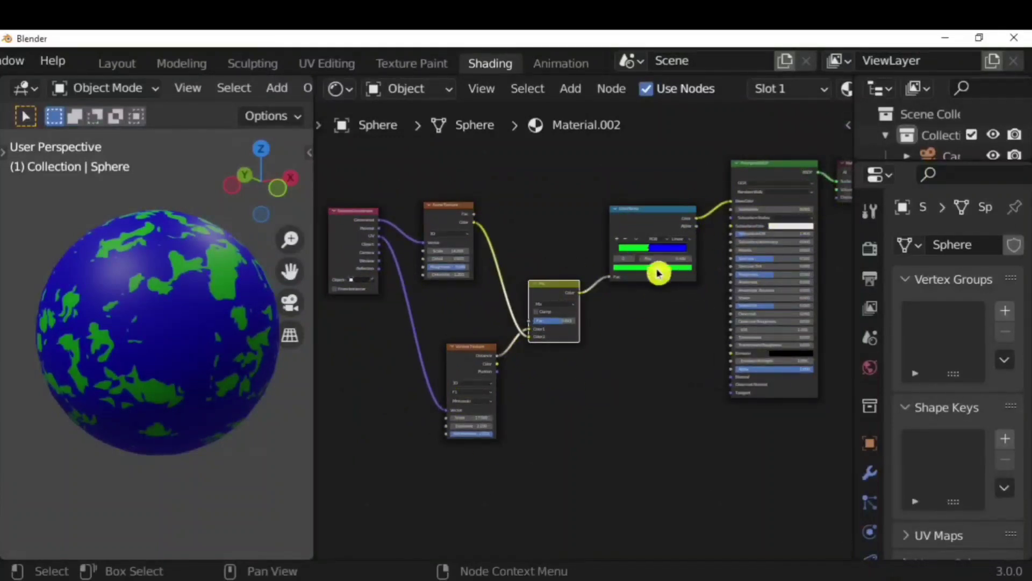
{"action": "scroll", "coordinate": [589, 338], "scroll_direction": "up", "scroll_amount": 2}
{"action": "left_click_drag", "start_coordinate": [559, 324], "coordinate": [533, 316]}
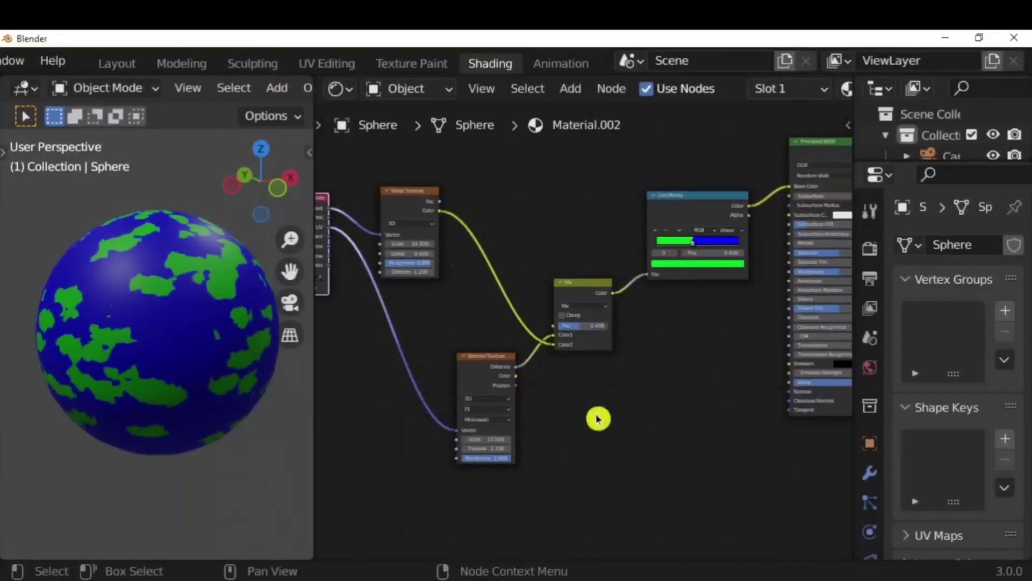
Duplicate the Mix node and insert the copy between the Texture Coordinate's UV output and the Voronoi Texture's Vector input.
{"action": "scroll", "coordinate": [599, 419], "scroll_direction": "down", "scroll_amount": 2}
{"action": "left_click", "coordinate": [634, 276]}
{"action": "key", "text": "shift+d"}
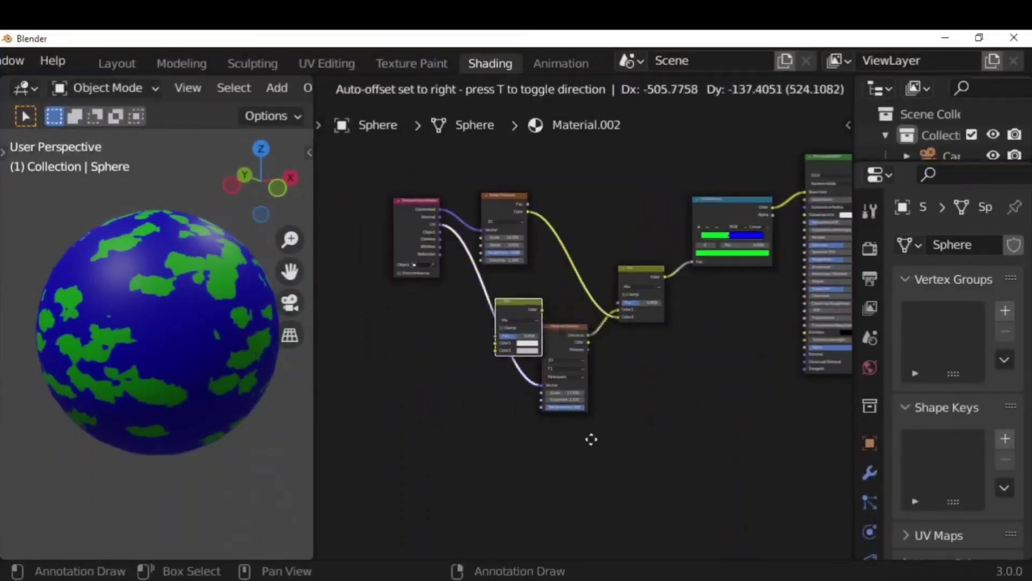
{"action": "left_click", "coordinate": [585, 441]}
Inspect the pattern on the sphere and set the duplicated Mix node's Fac to about 0.53.
{"action": "scroll", "coordinate": [122, 337], "scroll_direction": "up", "scroll_amount": 4}
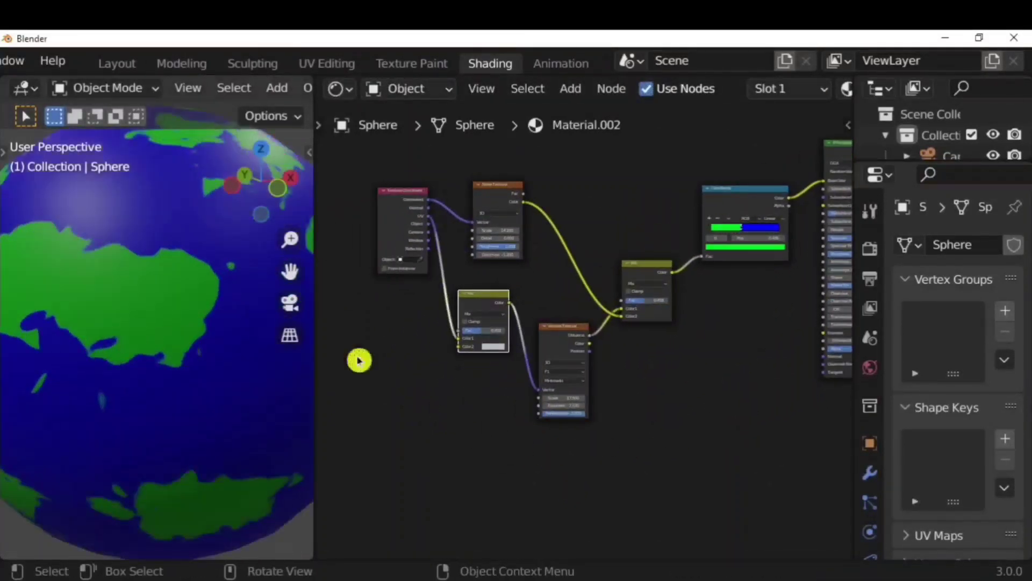
{"action": "scroll", "coordinate": [161, 344], "scroll_direction": "down", "scroll_amount": 4}
{"action": "scroll", "coordinate": [442, 341], "scroll_direction": "up", "scroll_amount": 3}
{"action": "mouse_move", "coordinate": [447, 337]}
{"action": "left_mouse_down"}
{"action": "mouse_move", "coordinate": [456, 345]}
{"action": "mouse_move", "coordinate": [442, 362]}
{"action": "mouse_move", "coordinate": [467, 355]}
{"action": "mouse_move", "coordinate": [451, 355]}
{"action": "left_mouse_up"}
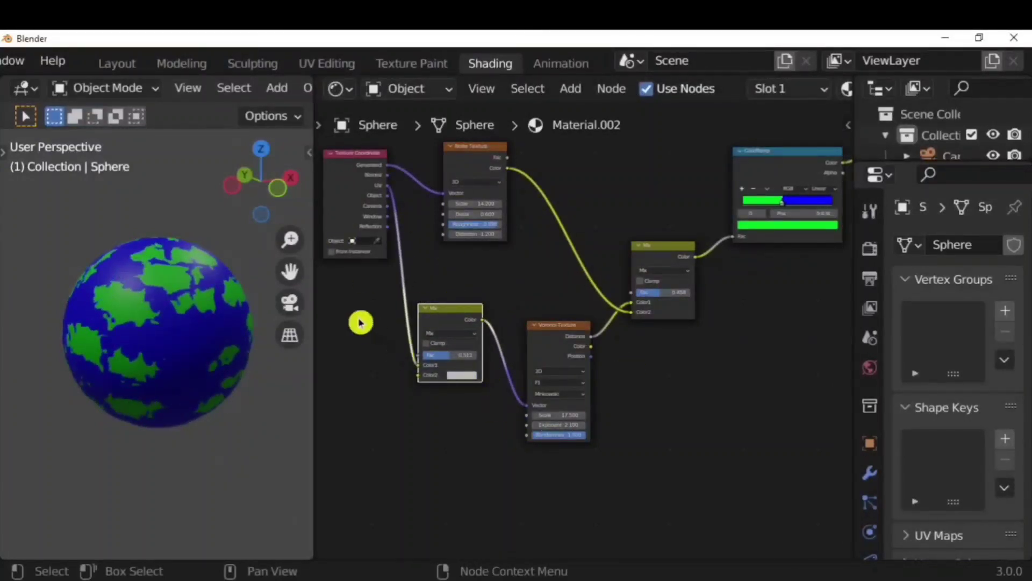
Duplicate the Noise Texture node and place the copy below the Texture Coordinate node, beside the second Mix node.
{"action": "scroll", "coordinate": [484, 301], "scroll_direction": "down", "scroll_amount": 1}
{"action": "left_click", "coordinate": [515, 202]}
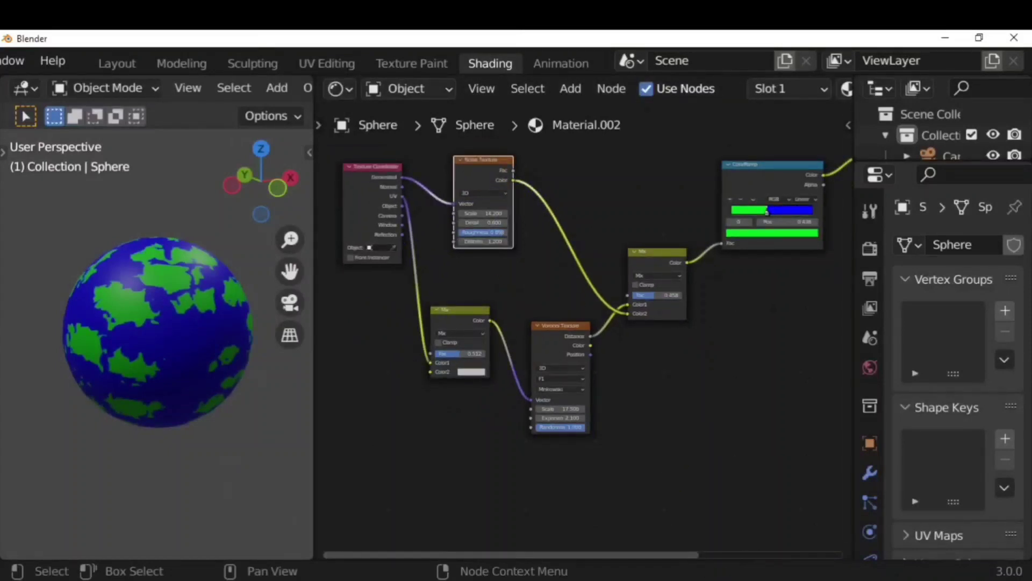
{"action": "key", "text": "shift+d"}
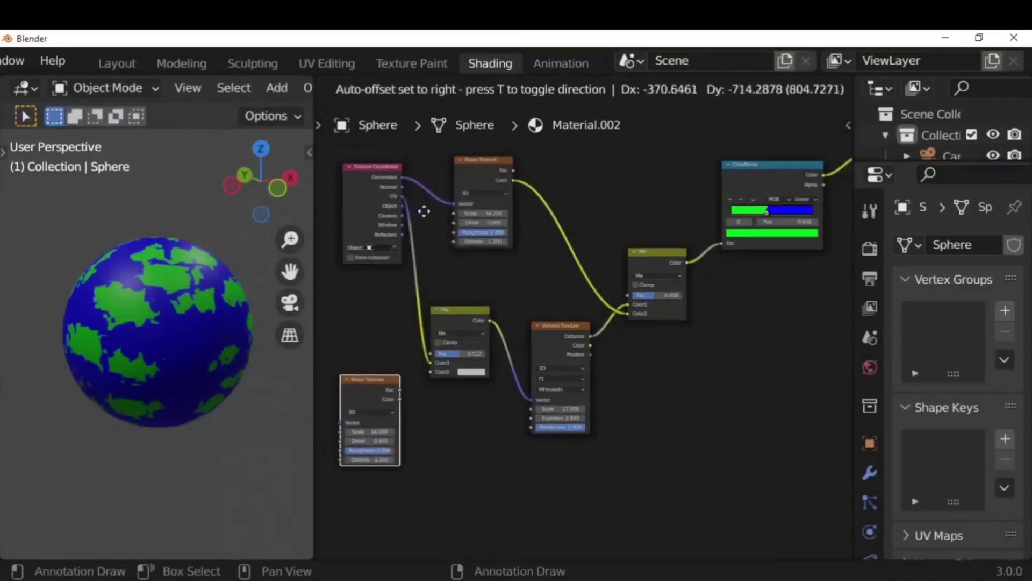
{"action": "left_click", "coordinate": [423, 400]}
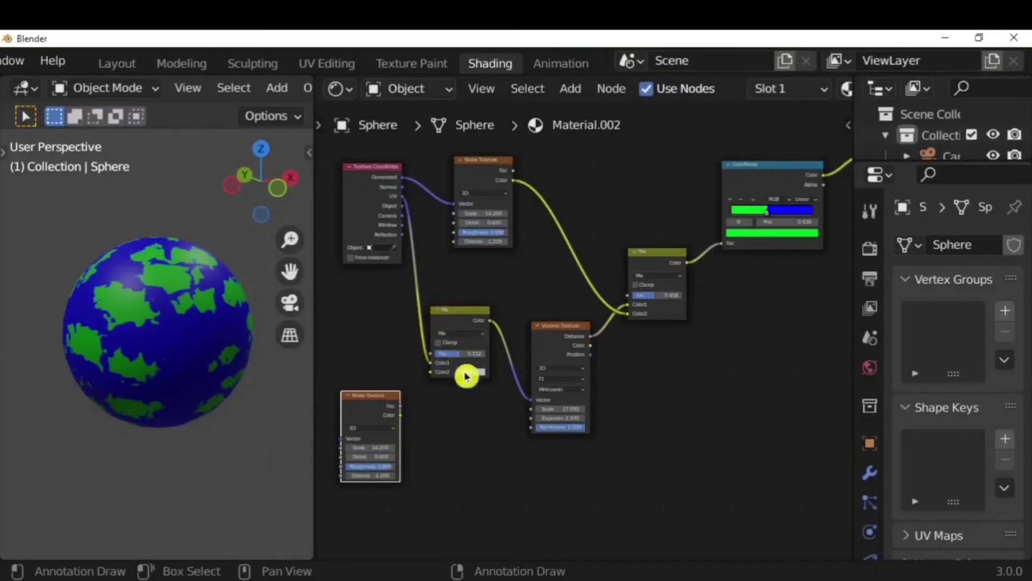
Connect the lower Noise Texture's Fac to the second Mix node's Color2, widen the 3D viewport, and set that Mix node's Fac to 0.596.
{"action": "left_click_drag", "start_coordinate": [403, 412], "coordinate": [433, 372]}
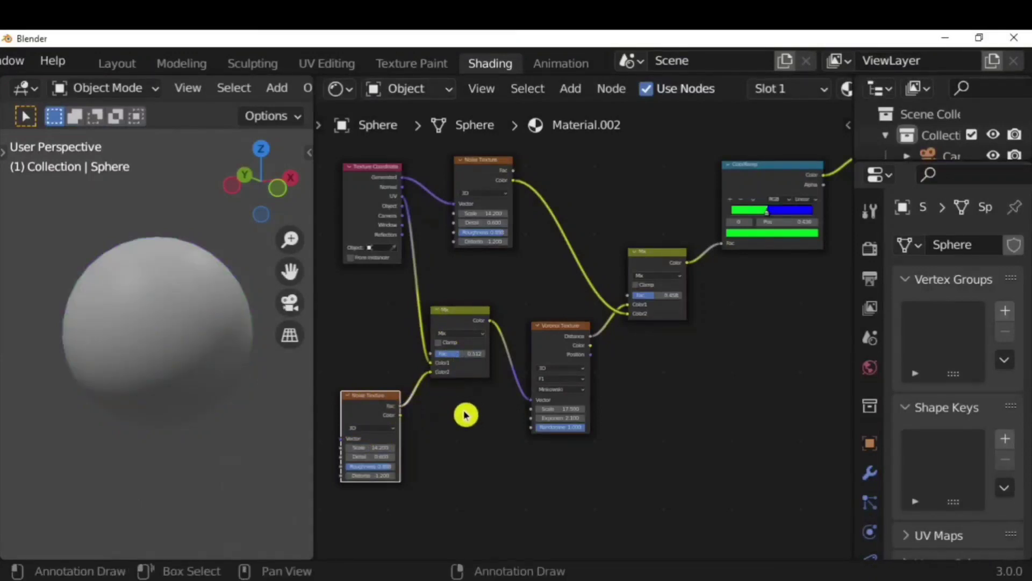
{"action": "scroll", "coordinate": [221, 337], "scroll_direction": "up", "scroll_amount": 5}
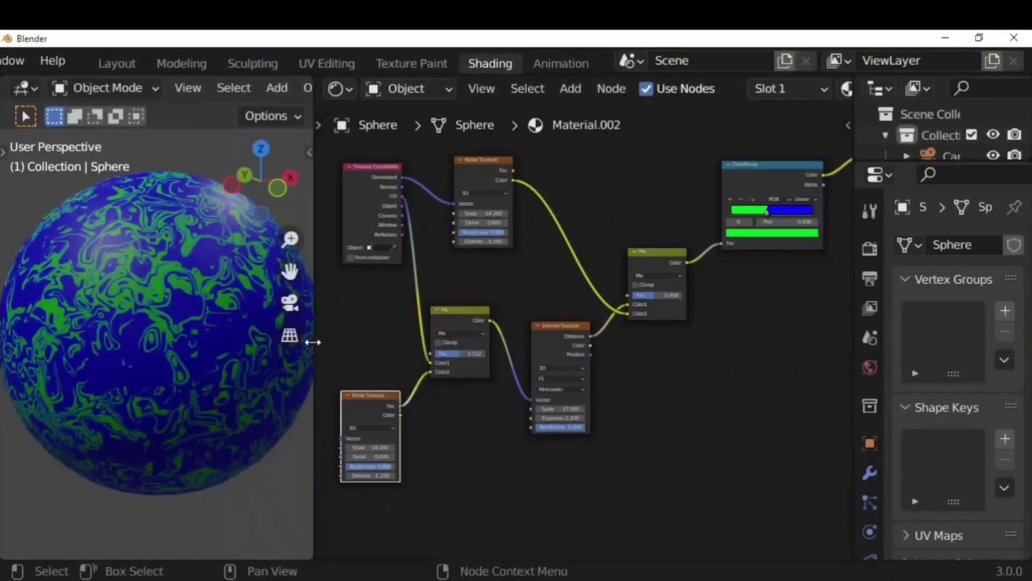
{"action": "left_click_drag", "start_coordinate": [313, 342], "coordinate": [359, 331]}
{"action": "scroll", "coordinate": [463, 376], "scroll_direction": "up", "scroll_amount": 2}
{"action": "mouse_move", "coordinate": [443, 364]}
{"action": "left_mouse_down"}
{"action": "mouse_move", "coordinate": [472, 364]}
{"action": "mouse_move", "coordinate": [452, 365]}
{"action": "left_mouse_up"}
{"action": "scroll", "coordinate": [450, 425], "scroll_direction": "down", "scroll_amount": 3}
{"action": "middle_click_drag", "start_coordinate": [447, 437], "coordinate": [520, 387]}
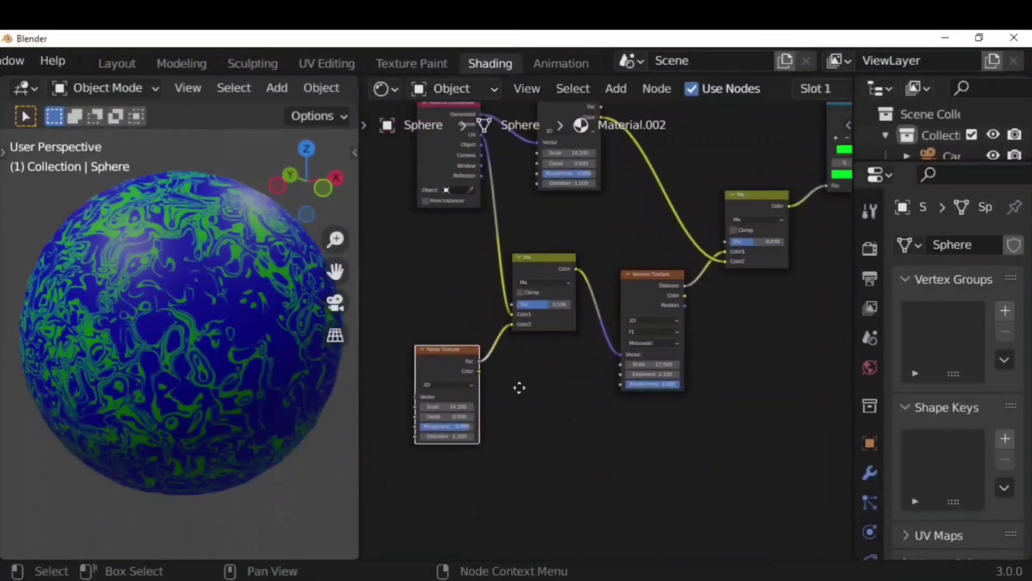
Set the lower Noise Texture's Scale to 17.400 and Detail to 1.400, and switch its dimensions to 4D.
{"action": "scroll", "coordinate": [478, 430], "scroll_direction": "up", "scroll_amount": 1}
{"action": "mouse_move", "coordinate": [430, 413]}
{"action": "left_mouse_down"}
{"action": "mouse_move", "coordinate": [447, 413]}
{"action": "mouse_move", "coordinate": [433, 423]}
{"action": "left_mouse_up"}
{"action": "left_click", "coordinate": [454, 390]}
{"action": "left_click", "coordinate": [443, 435]}
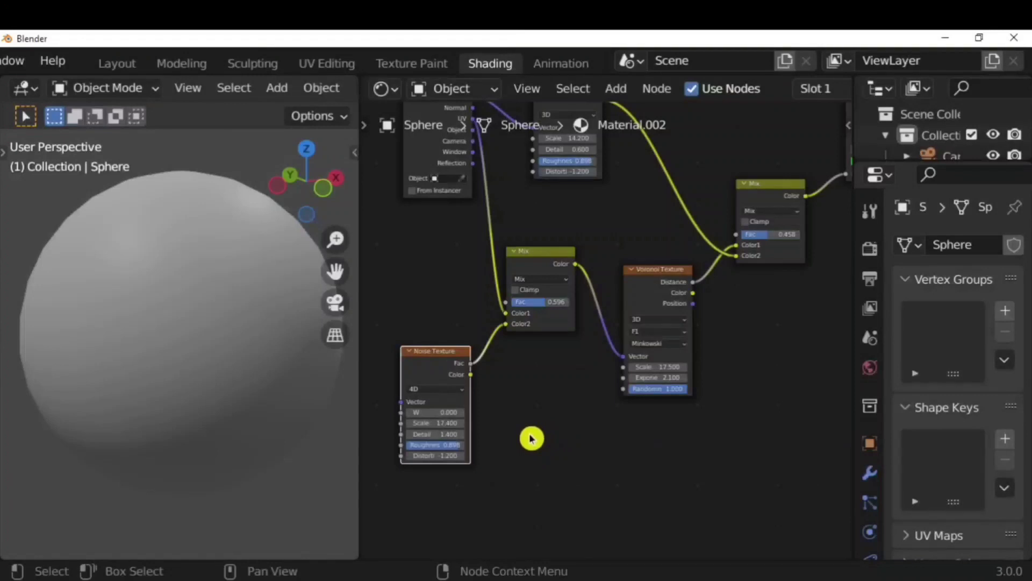
{"action": "scroll", "coordinate": [528, 433], "scroll_direction": "down", "scroll_amount": 2}
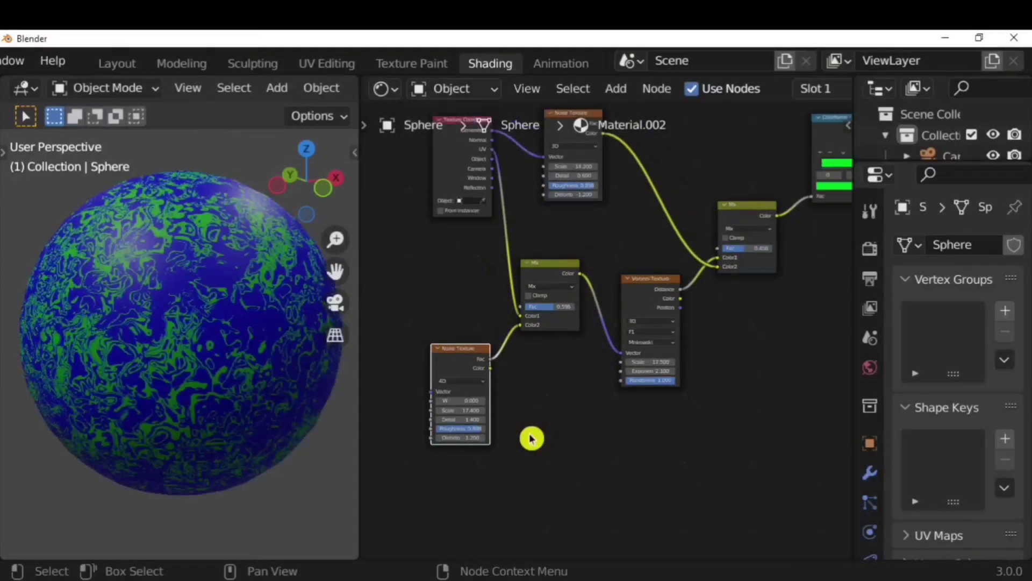
Raise the Fac of the Mix node feeding the ColorRamp, and move the ColorRamp's blue stop to position 0.521.
{"action": "middle_click_drag", "start_coordinate": [608, 228], "coordinate": [586, 330]}
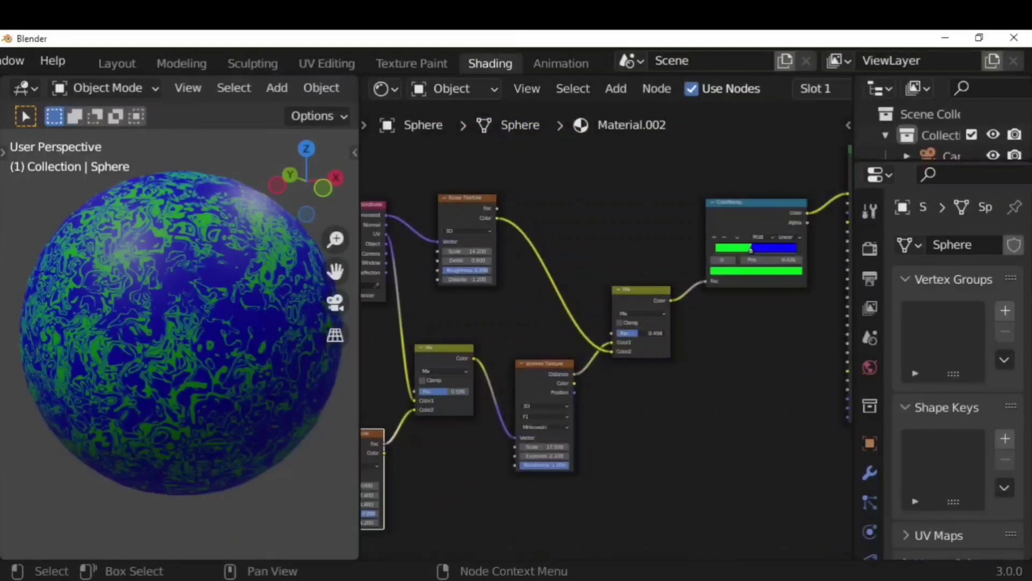
{"action": "left_click_drag", "start_coordinate": [638, 334], "coordinate": [655, 335]}
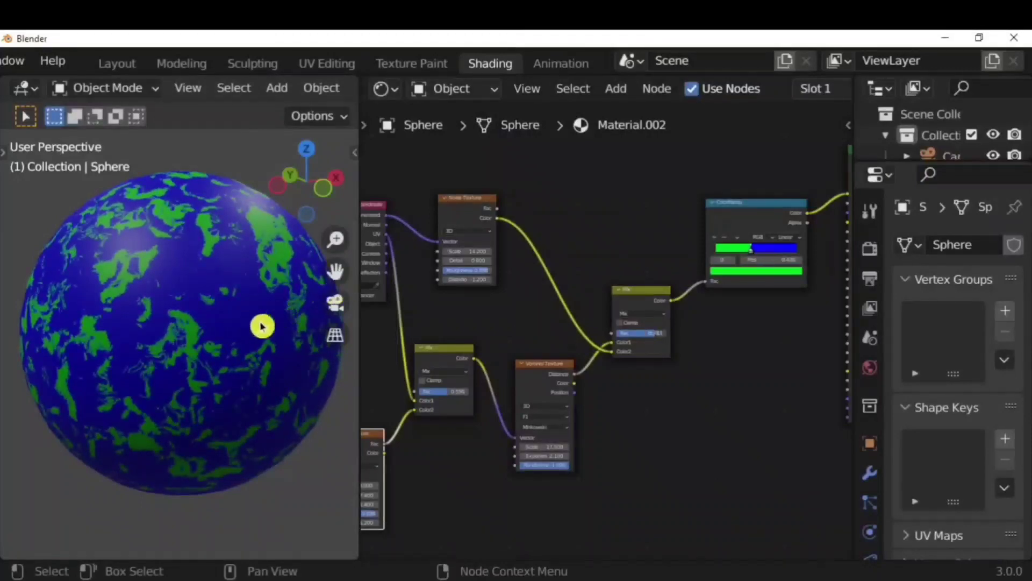
{"action": "scroll", "coordinate": [260, 325], "scroll_direction": "up", "scroll_amount": 4}
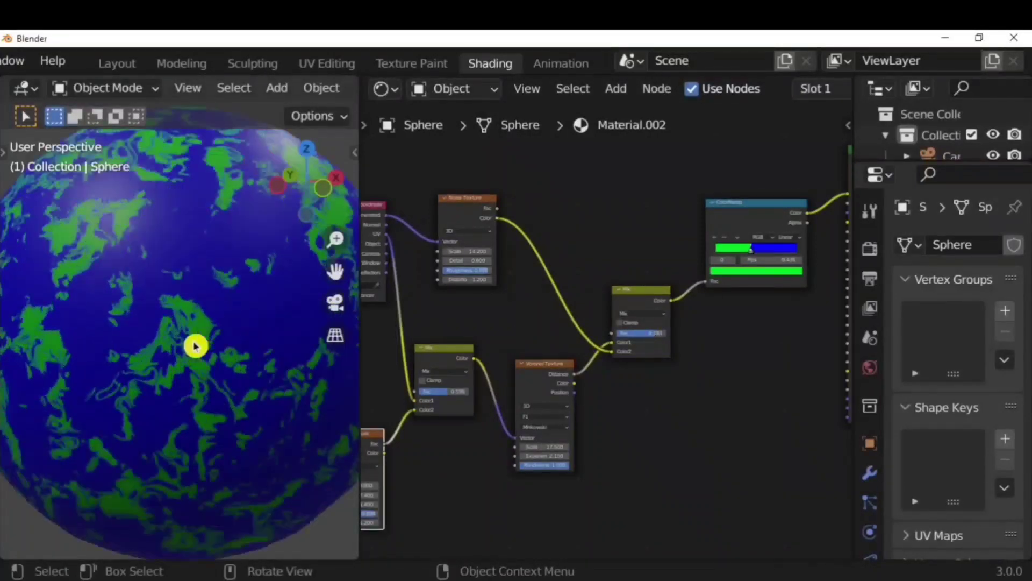
{"action": "scroll", "coordinate": [195, 346], "scroll_direction": "up", "scroll_amount": 3}
{"action": "left_click_drag", "start_coordinate": [753, 251], "coordinate": [777, 277]}
{"action": "scroll", "coordinate": [245, 279], "scroll_direction": "down", "scroll_amount": 5}
{"action": "scroll", "coordinate": [240, 277], "scroll_direction": "up", "scroll_amount": 1}
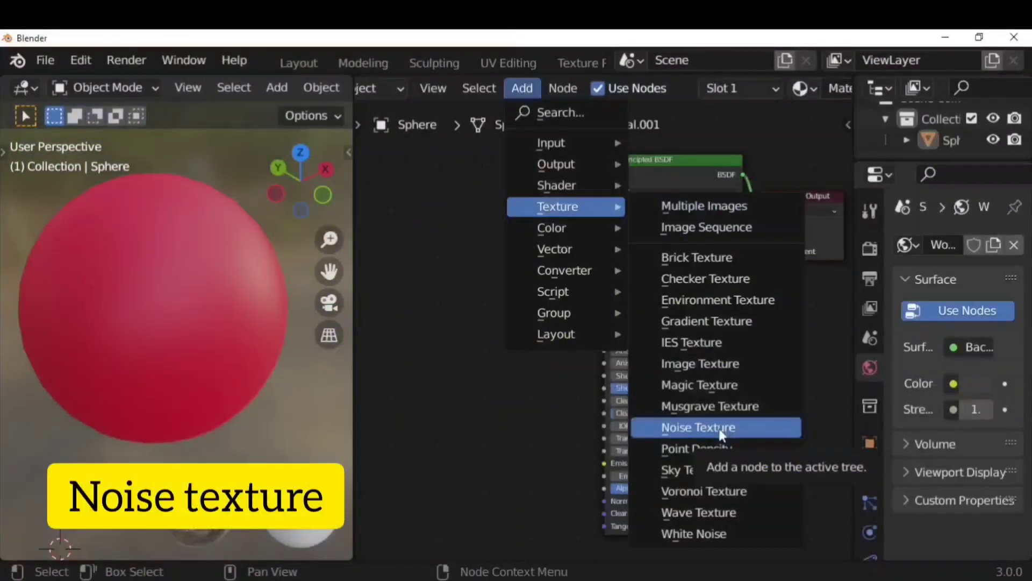
Add a Noise Texture node beside the Principled BSDF of the red sphere and connect its Color output to Base Color.
{"action": "left_click", "coordinate": [720, 427]}
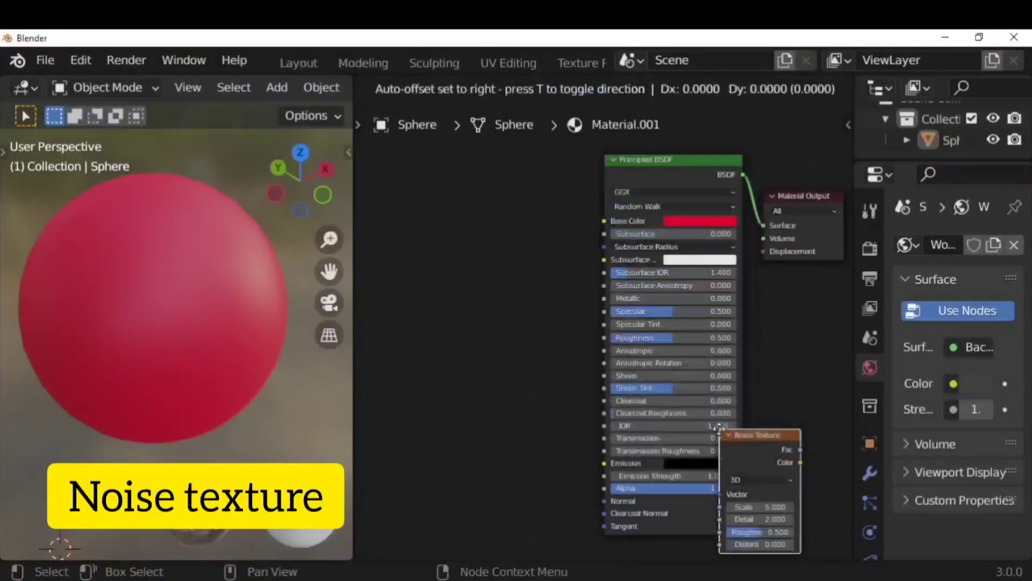
{"action": "left_click", "coordinate": [417, 187]}
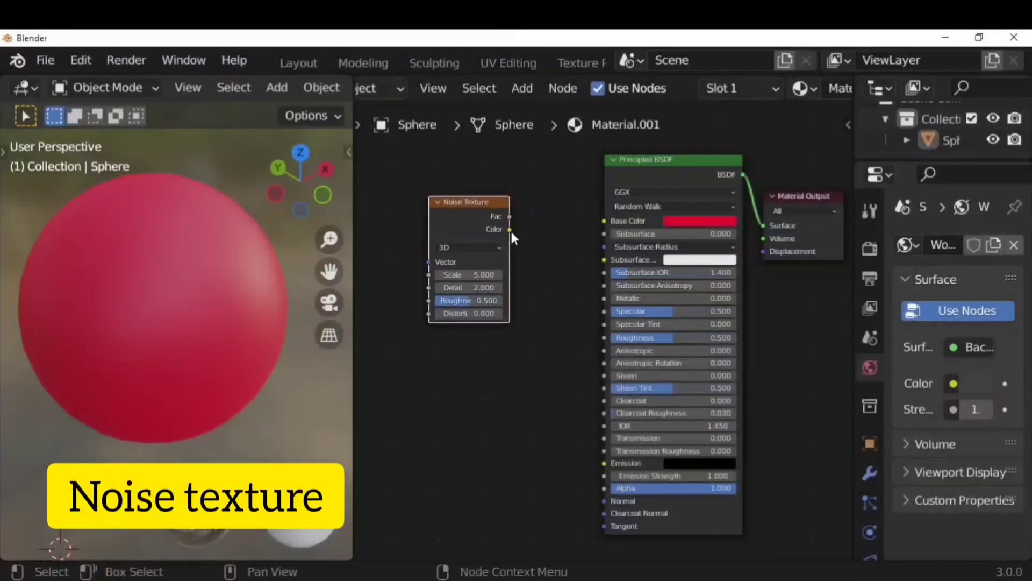
{"action": "left_click_drag", "start_coordinate": [510, 230], "coordinate": [604, 220]}
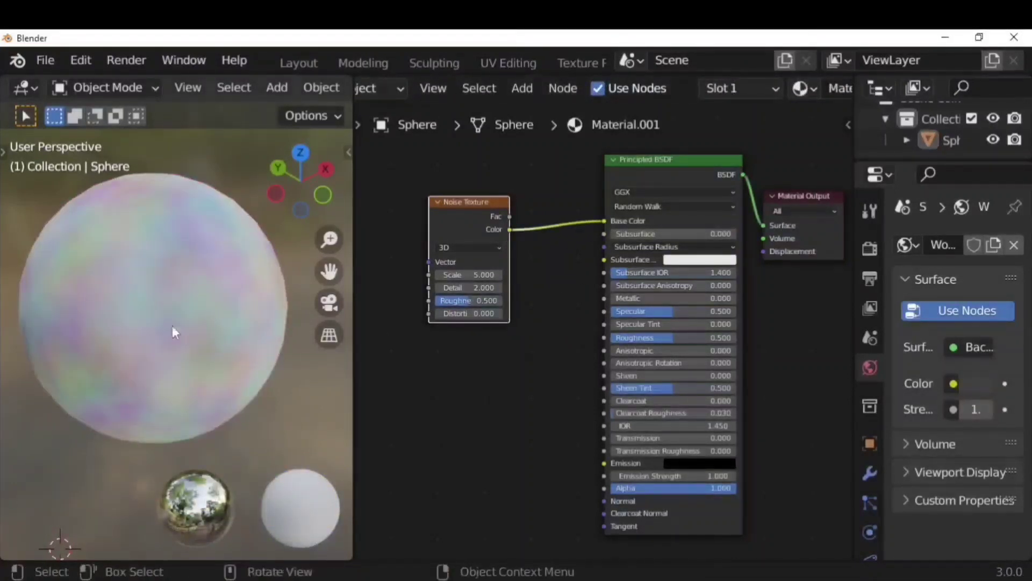
Try the 2D and 4D dimensions on the Noise Texture, and return it to 3D.
{"action": "left_click", "coordinate": [470, 249]}
{"action": "left_click", "coordinate": [463, 270]}
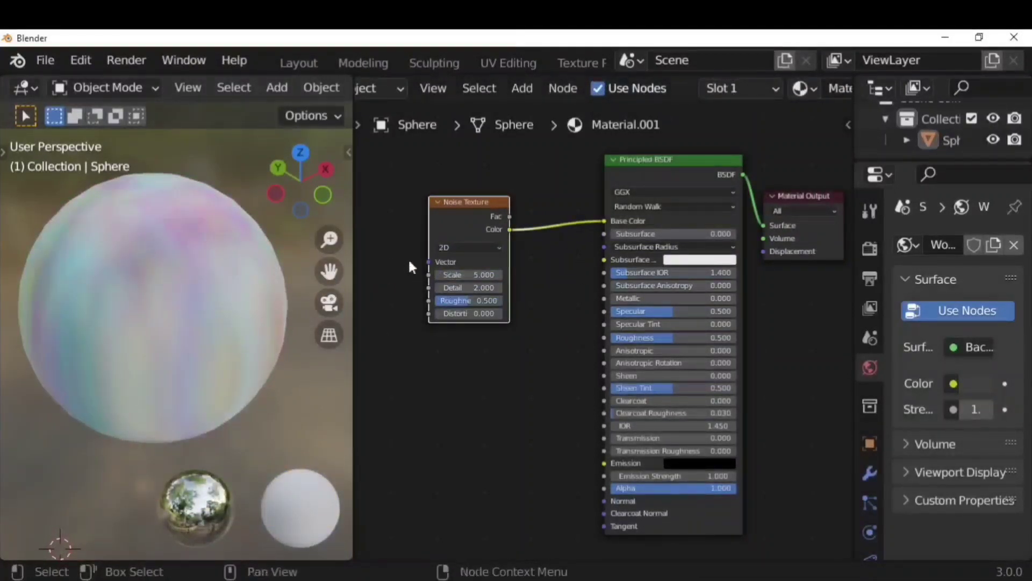
{"action": "left_click", "coordinate": [463, 248]}
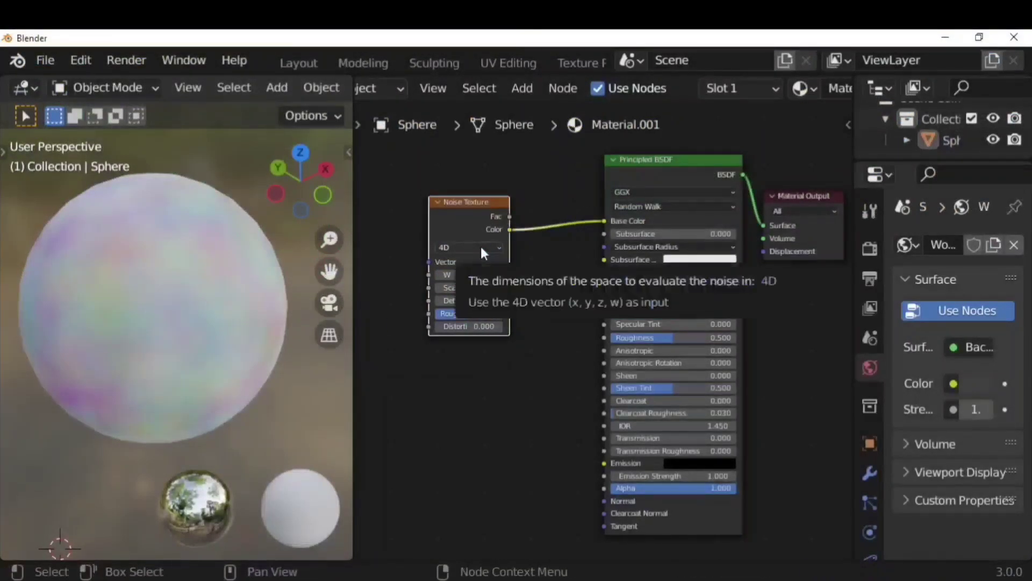
{"action": "left_click", "coordinate": [480, 248]}
{"action": "left_click", "coordinate": [473, 285]}
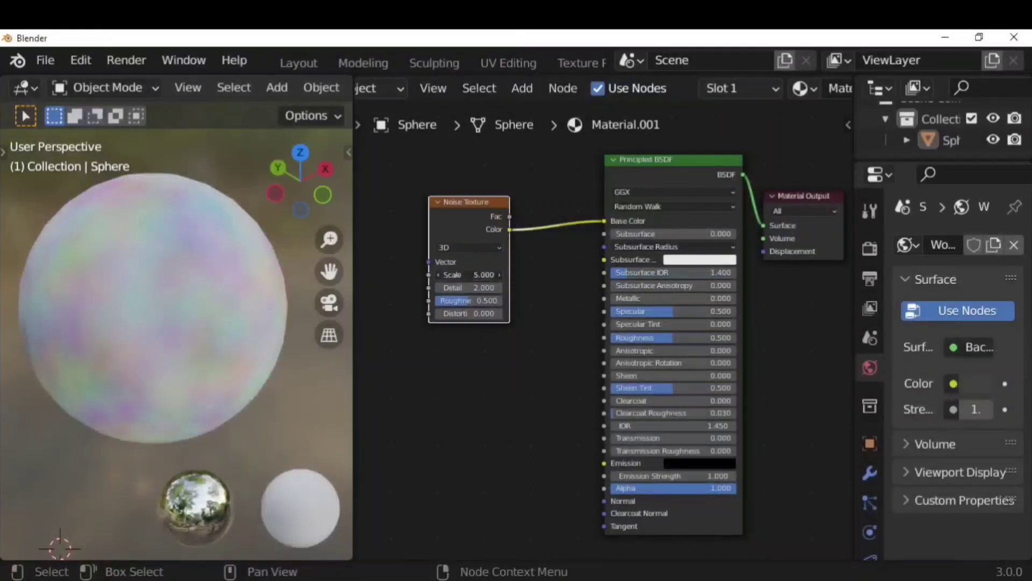
Set the Noise Texture's Scale to 7.400, Detail to 2.600 and Roughness to 0.512, and link its Fac output to Metallic instead of Base Color.
{"action": "mouse_move", "coordinate": [482, 274]}
{"action": "left_mouse_down"}
{"action": "mouse_move", "coordinate": [461, 275]}
{"action": "mouse_move", "coordinate": [495, 275]}
{"action": "mouse_move", "coordinate": [473, 288]}
{"action": "mouse_move", "coordinate": [484, 287]}
{"action": "mouse_move", "coordinate": [480, 301]}
{"action": "left_mouse_up"}
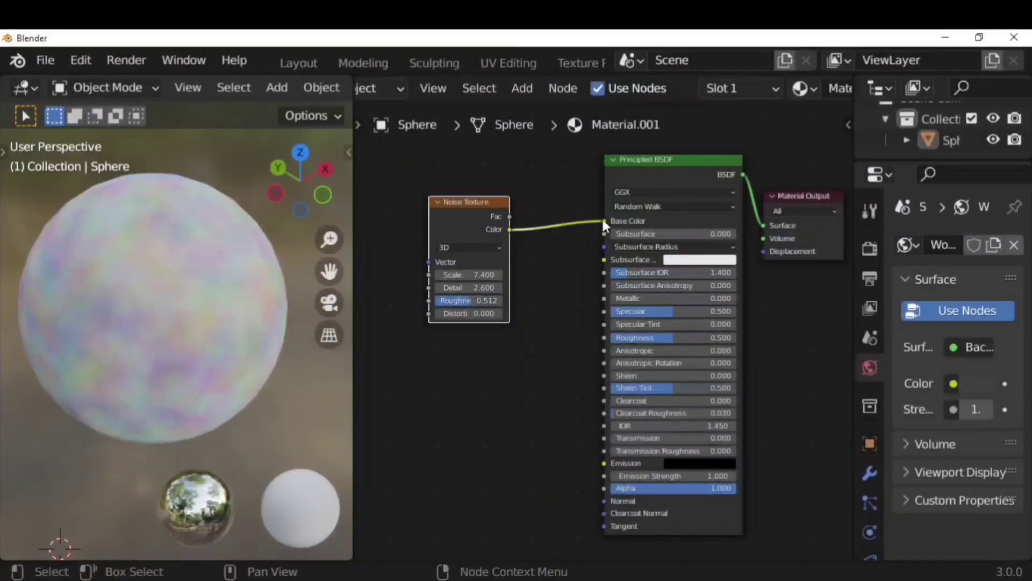
{"action": "mouse_move", "coordinate": [604, 219]}
{"action": "left_mouse_down"}
{"action": "mouse_move", "coordinate": [552, 227]}
{"action": "mouse_move", "coordinate": [518, 217]}
{"action": "mouse_move", "coordinate": [557, 224]}
{"action": "mouse_move", "coordinate": [603, 298]}
{"action": "left_mouse_up"}
{"action": "middle_click_drag", "start_coordinate": [160, 344], "coordinate": [351, 282]}
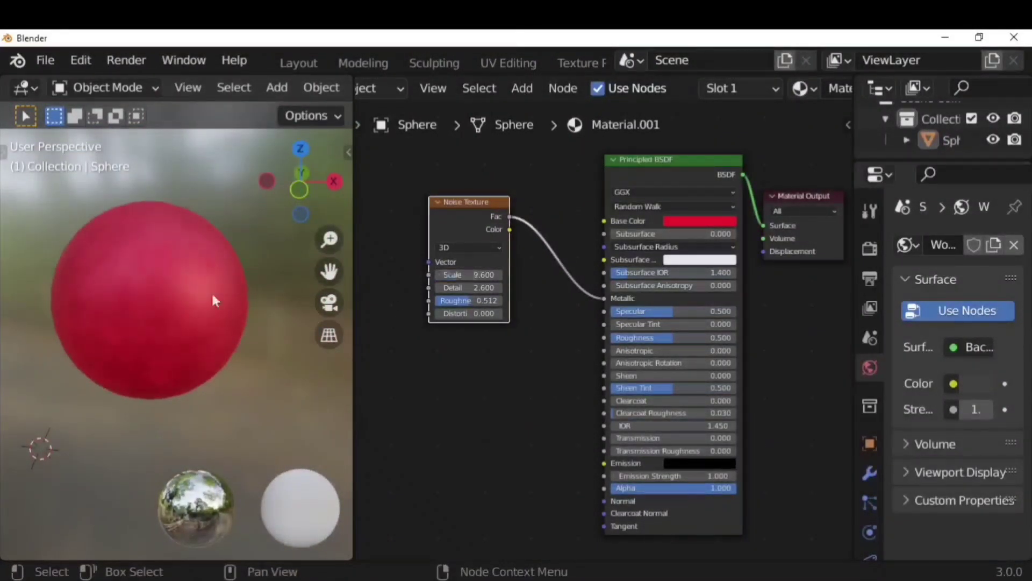
Set the Noise Texture's Scale to 31.000, Detail to 9.100 and Roughness to 0.000, and inspect the sphere's surface.
{"action": "scroll", "coordinate": [172, 323], "scroll_direction": "up", "scroll_amount": 5}
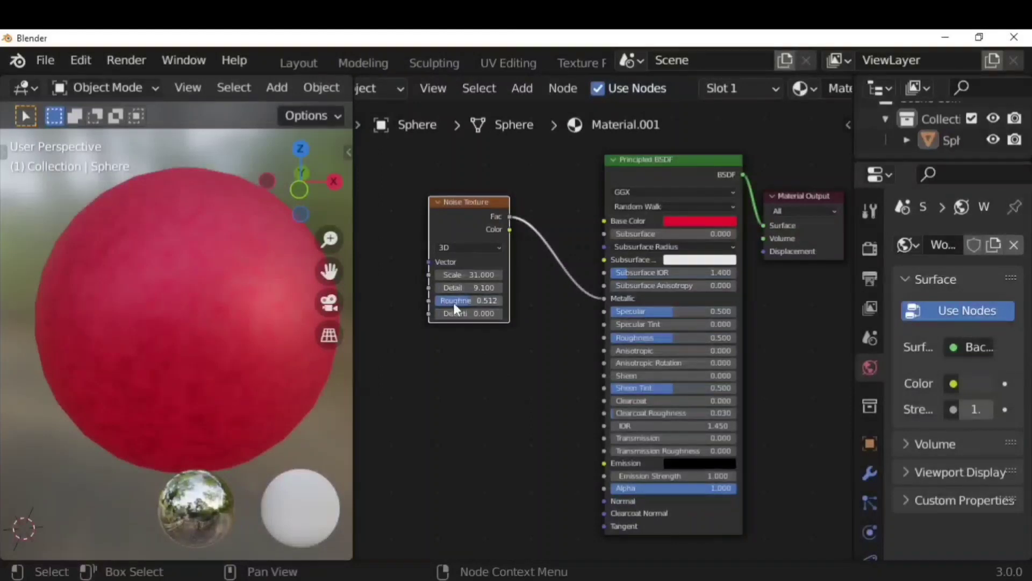
{"action": "scroll", "coordinate": [192, 312], "scroll_direction": "down", "scroll_amount": 3}
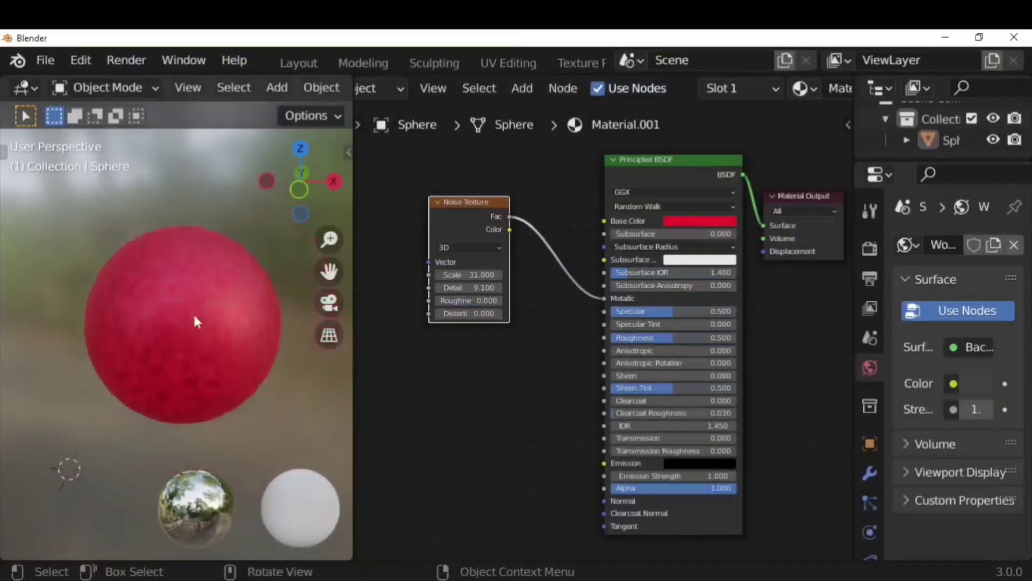
{"action": "middle_click_drag", "start_coordinate": [192, 311], "coordinate": [305, 322]}
Move the Noise Texture's Fac link from Metallic to Anisotropic Rotation and on to the Emission input.
{"action": "left_click_drag", "start_coordinate": [605, 299], "coordinate": [599, 362]}
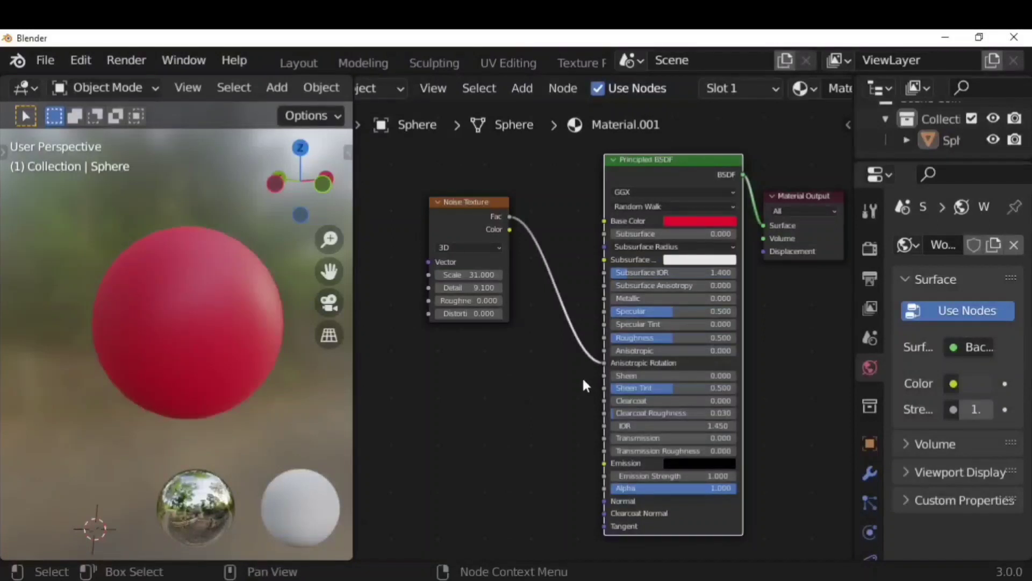
{"action": "left_click_drag", "start_coordinate": [602, 361], "coordinate": [603, 463]}
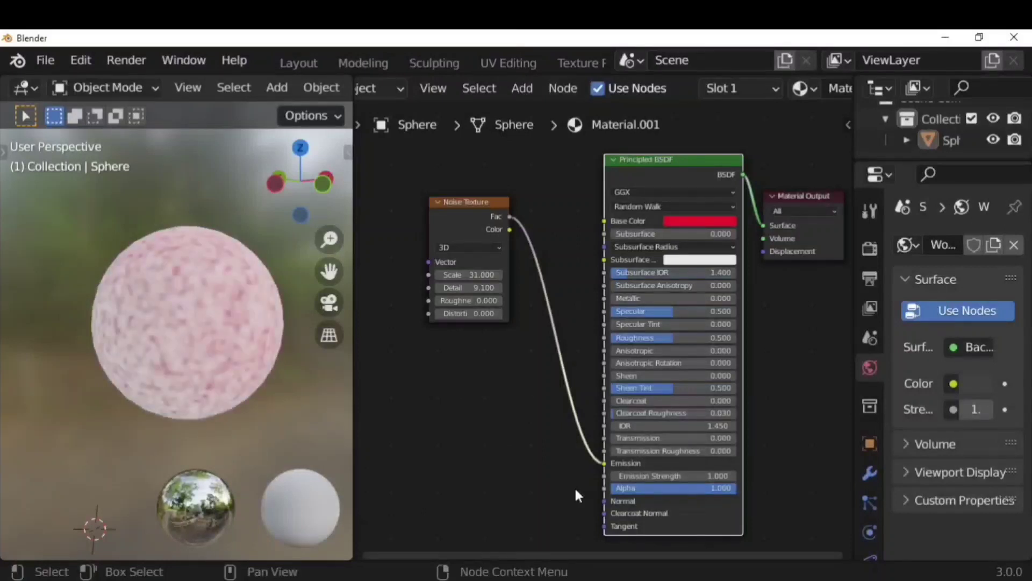
{"action": "scroll", "coordinate": [224, 342], "scroll_direction": "up", "scroll_amount": 1}
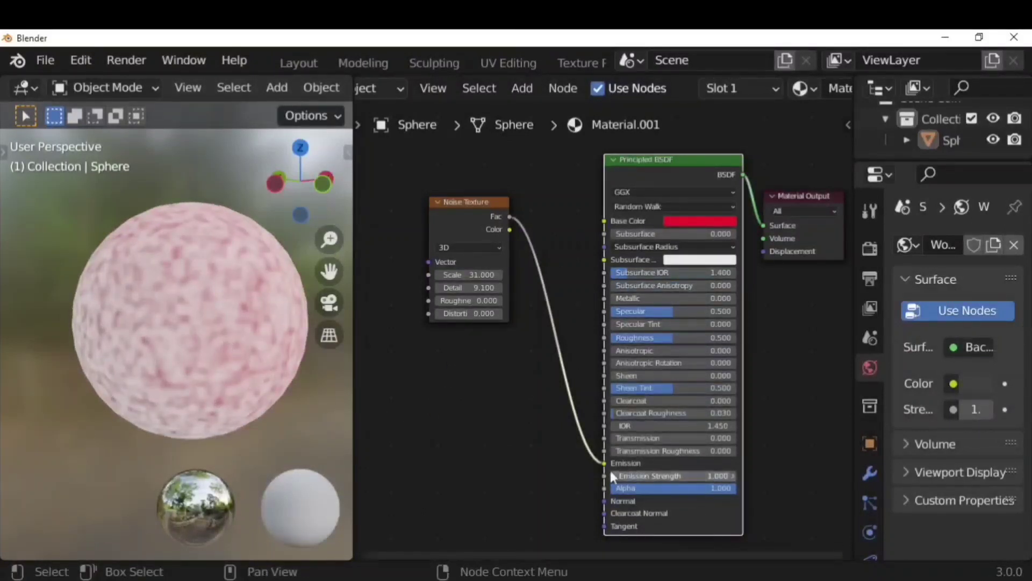
Set the Emission Strength to 2.200, and try moving the noise link from Emission to Roughness.
{"action": "left_click_drag", "start_coordinate": [633, 476], "coordinate": [568, 345]}
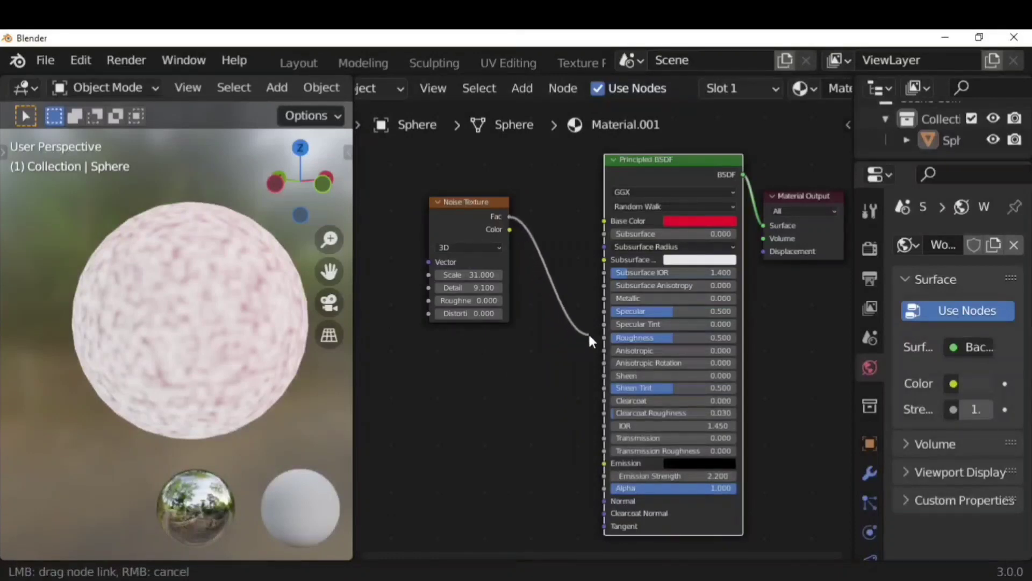
{"action": "left_click_drag", "start_coordinate": [579, 391], "coordinate": [575, 394]}
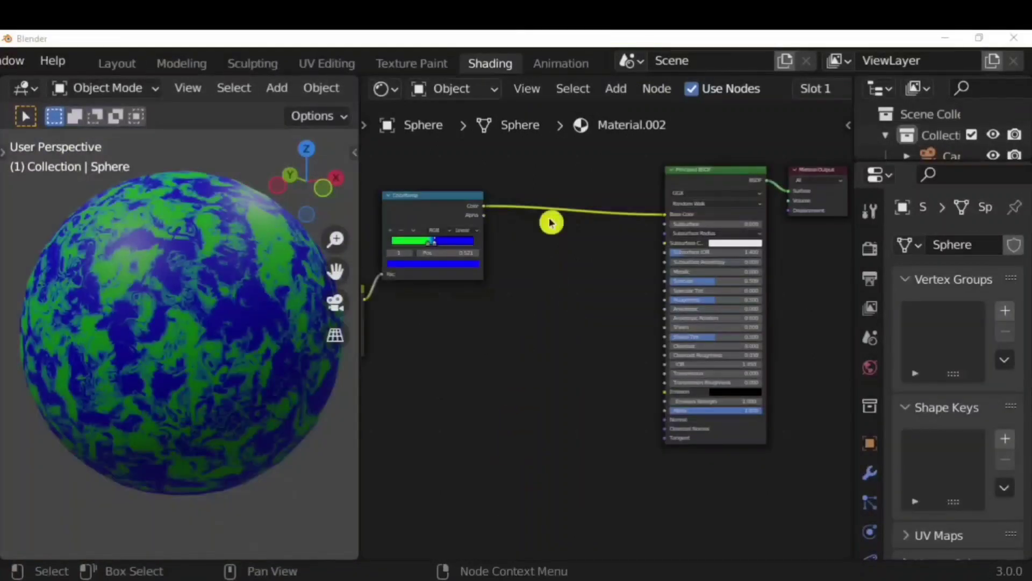
Add a Bump node to Material.002 and place it in the empty area between the ColorRamp and the Principled BSDF.
{"action": "left_click", "coordinate": [616, 90]}
{"action": "left_click", "coordinate": [649, 114]}
{"action": "type", "text": "bi"}
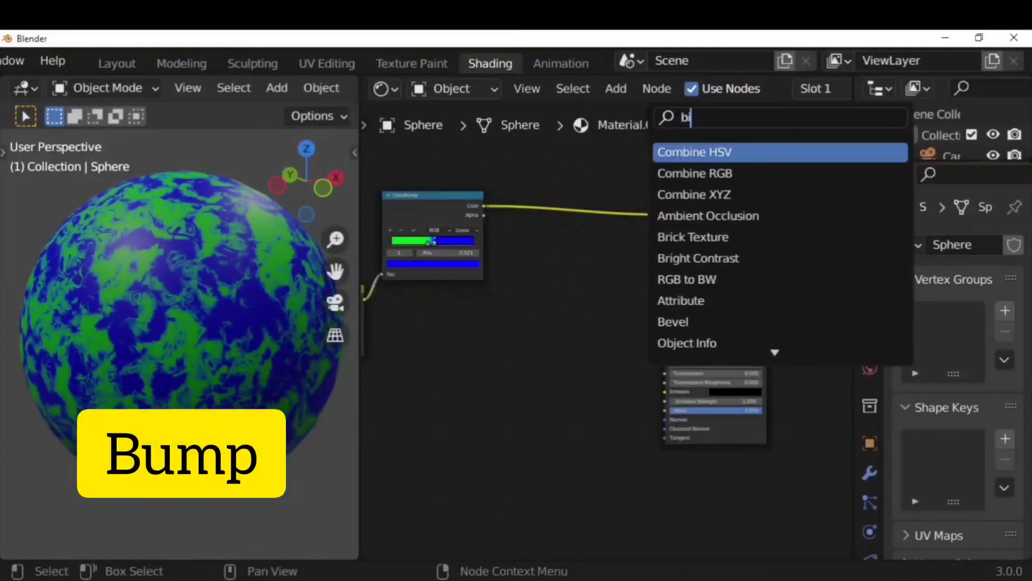
{"action": "key", "text": "BackSpace"}
{"action": "type", "text": "ump"}
{"action": "key", "text": "Return"}
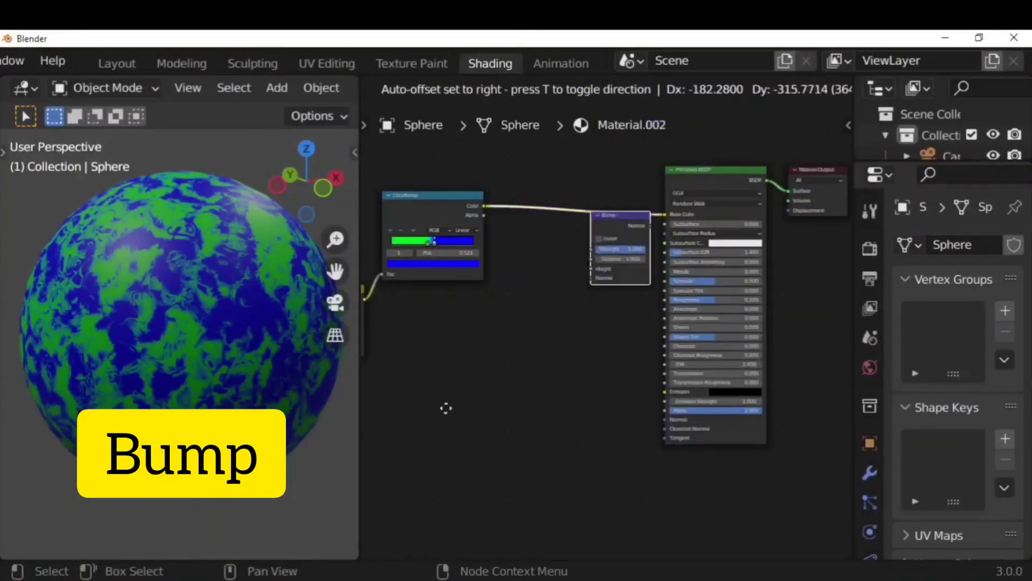
{"action": "left_click", "coordinate": [416, 522]}
Connect the Bump node's Normal output to the Principled BSDF's Normal, and the ColorRamp's Color output to the Bump's Height.
{"action": "scroll", "coordinate": [627, 293], "scroll_direction": "up", "scroll_amount": 4}
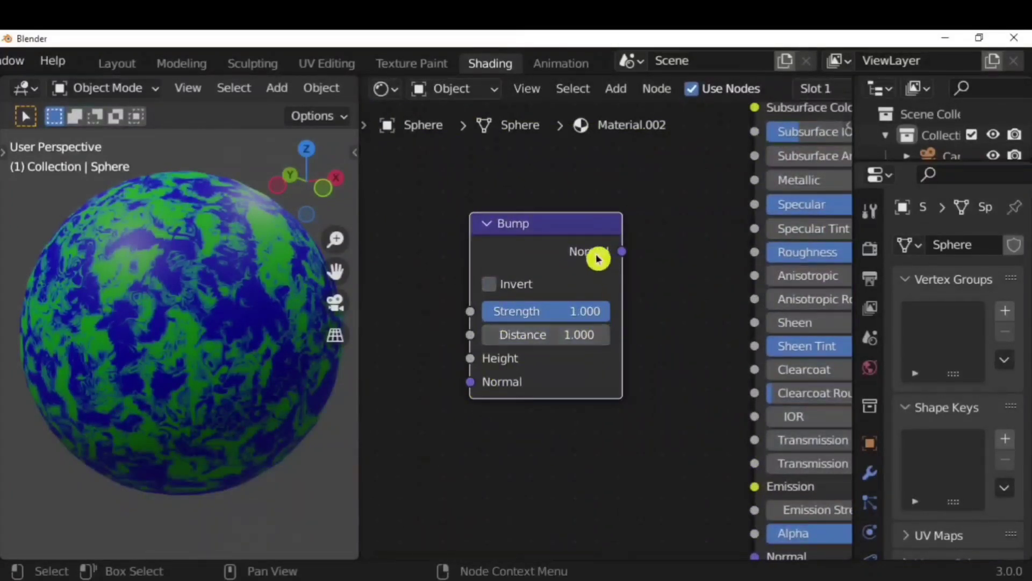
{"action": "scroll", "coordinate": [563, 300], "scroll_direction": "down", "scroll_amount": 1}
{"action": "scroll", "coordinate": [564, 299], "scroll_direction": "down", "scroll_amount": 3}
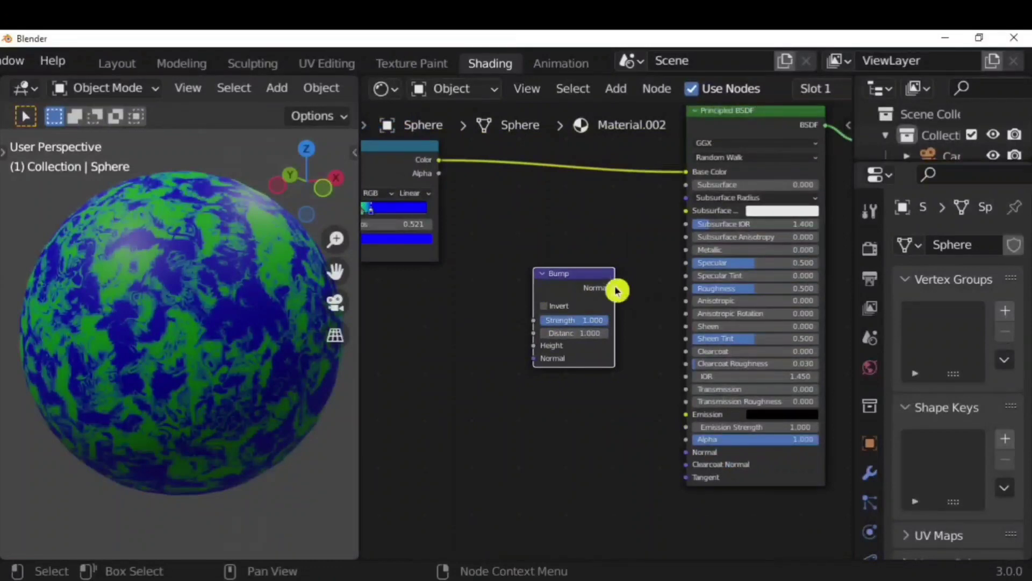
{"action": "left_click_drag", "start_coordinate": [618, 290], "coordinate": [687, 452]}
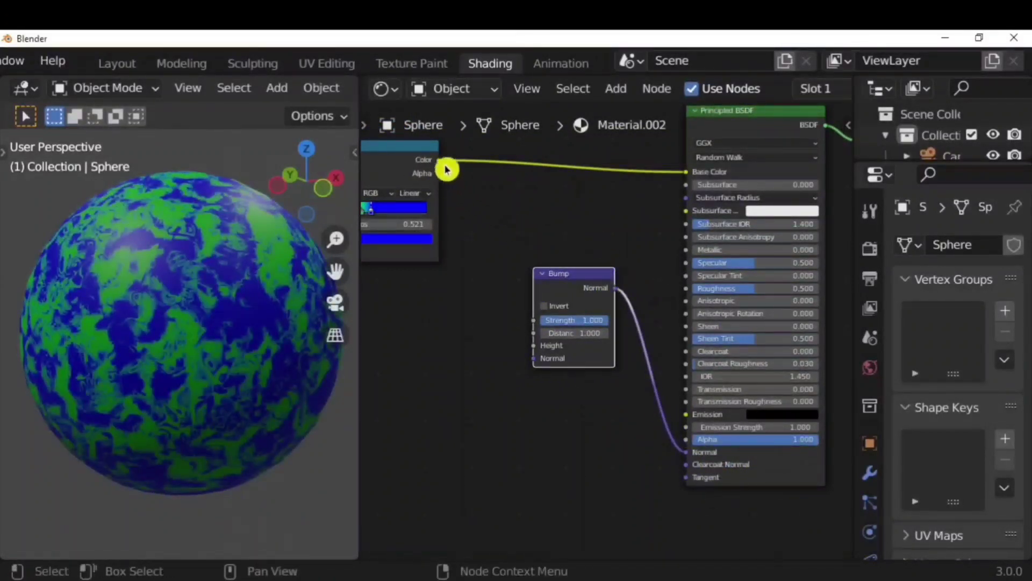
{"action": "scroll", "coordinate": [509, 221], "scroll_direction": "down", "scroll_amount": 5}
{"action": "scroll", "coordinate": [587, 293], "scroll_direction": "up", "scroll_amount": 5}
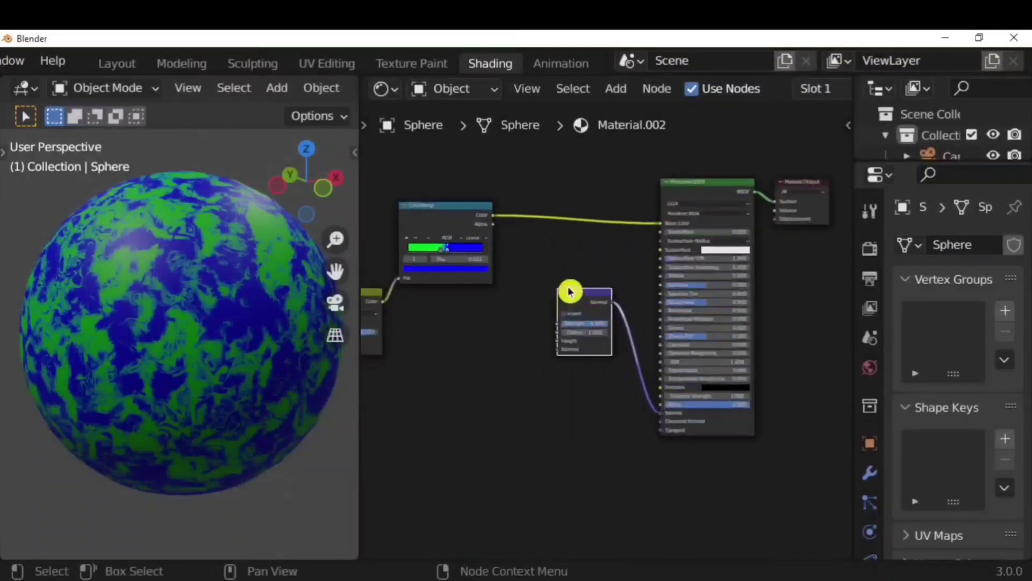
{"action": "left_click_drag", "start_coordinate": [476, 203], "coordinate": [559, 347]}
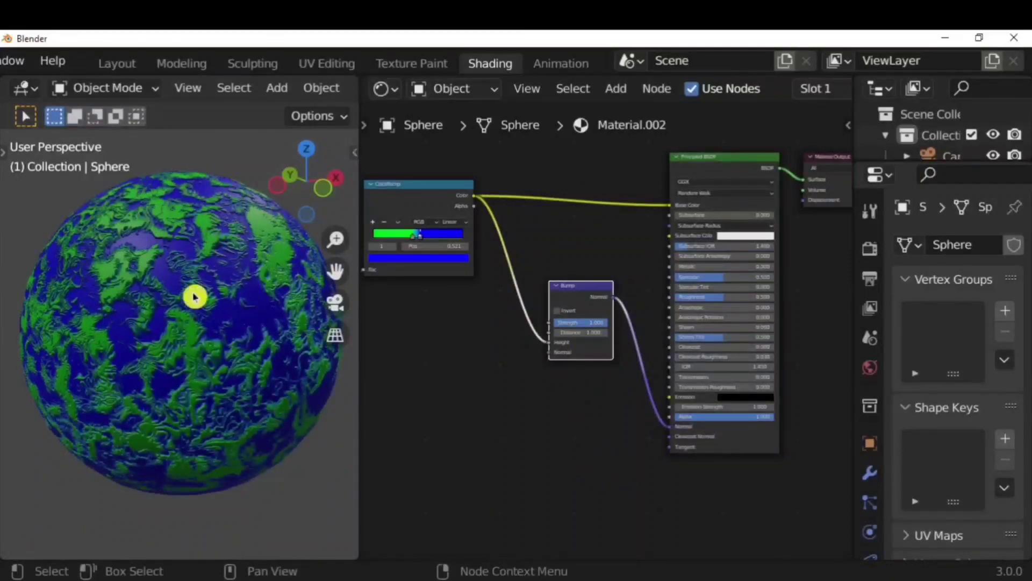
Set the Bump node's Strength to about 0.687 and the ColorRamp's blue stop to position 0.630, and inspect the sphere's relief.
{"action": "scroll", "coordinate": [604, 331], "scroll_direction": "up", "scroll_amount": 1}
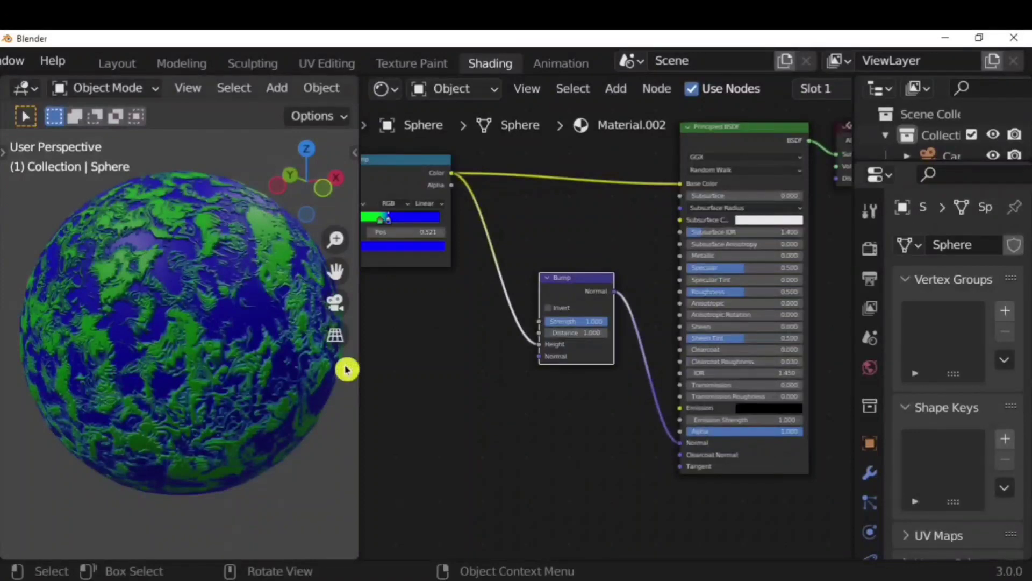
{"action": "scroll", "coordinate": [347, 370], "scroll_direction": "up", "scroll_amount": 4}
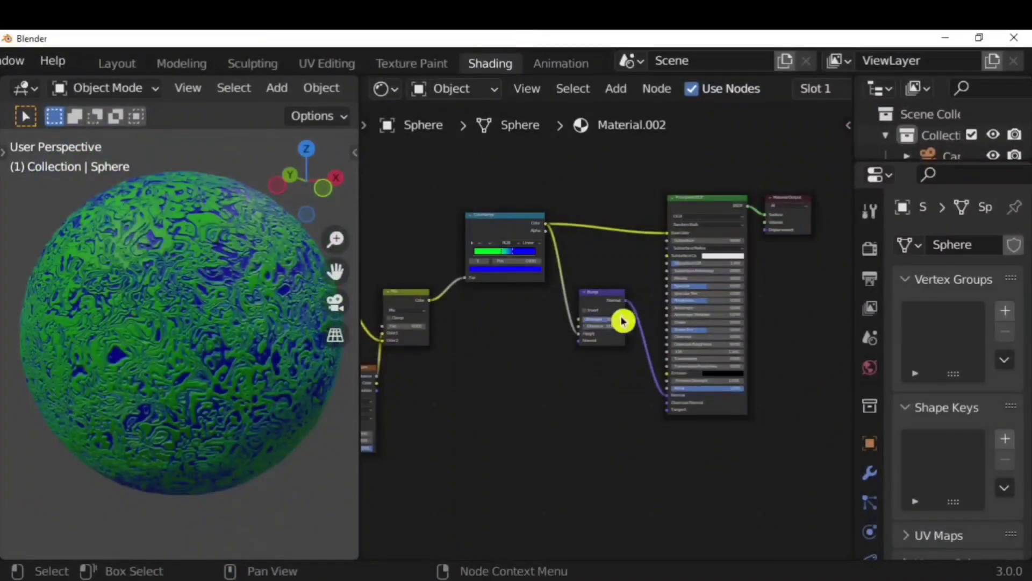
{"action": "scroll", "coordinate": [466, 425], "scroll_direction": "down", "scroll_amount": 4}
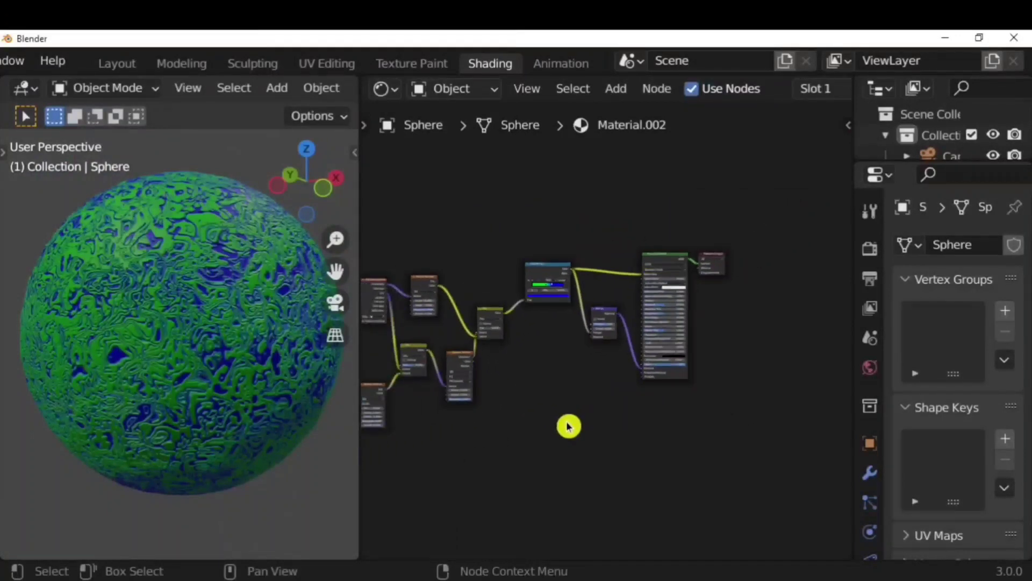
{"action": "scroll", "coordinate": [530, 339], "scroll_direction": "up", "scroll_amount": 2}
{"action": "scroll", "coordinate": [539, 349], "scroll_direction": "up", "scroll_amount": 7}
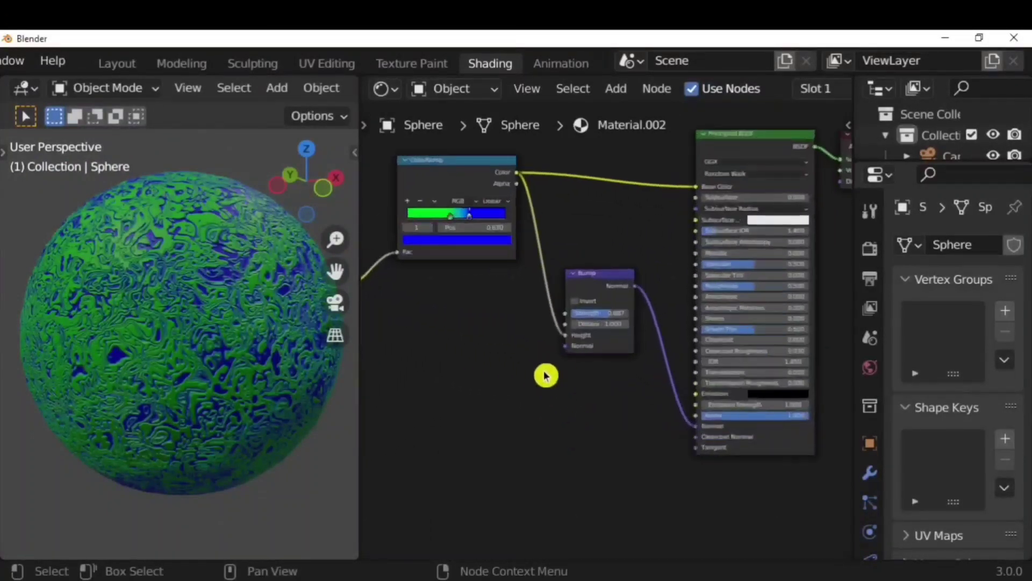
Turn on Invert for the Bump node, set its Distance to 5.000, and inspect the sphere's inverted relief.
{"action": "scroll", "coordinate": [592, 339], "scroll_direction": "down", "scroll_amount": 2}
{"action": "scroll", "coordinate": [591, 339], "scroll_direction": "down", "scroll_amount": 1}
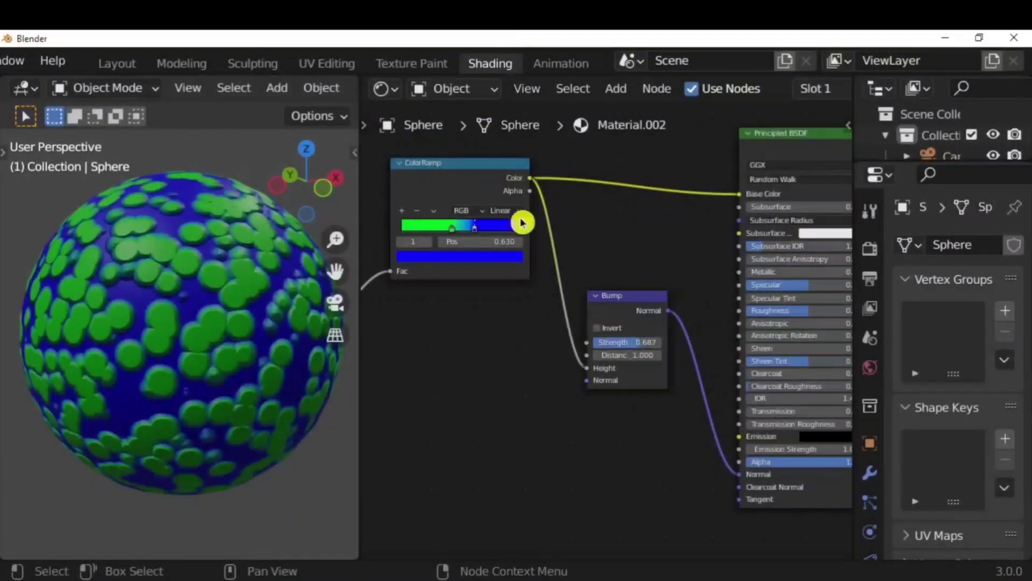
{"action": "left_click", "coordinate": [597, 328]}
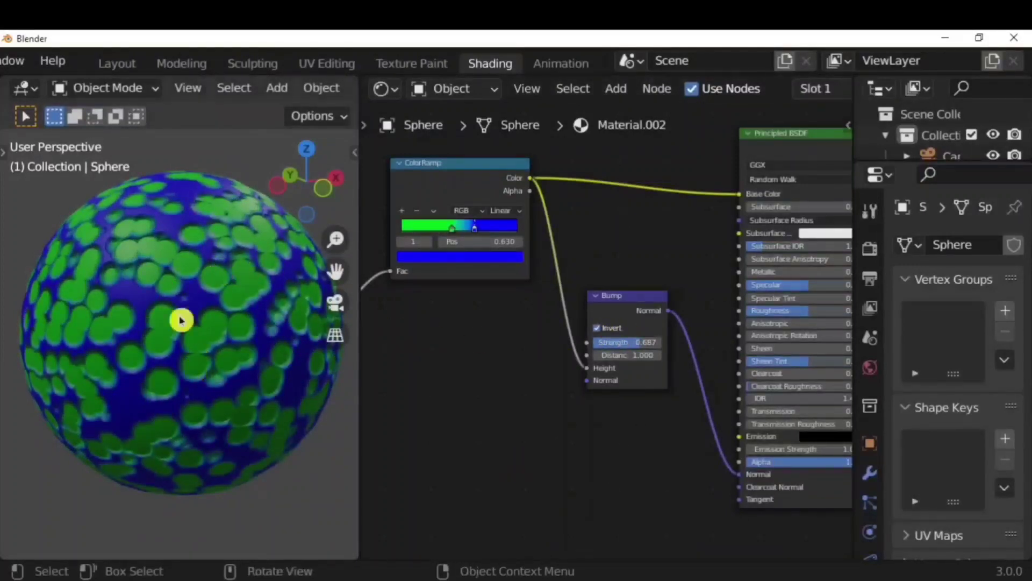
{"action": "middle_click_drag", "start_coordinate": [205, 360], "coordinate": [361, 401]}
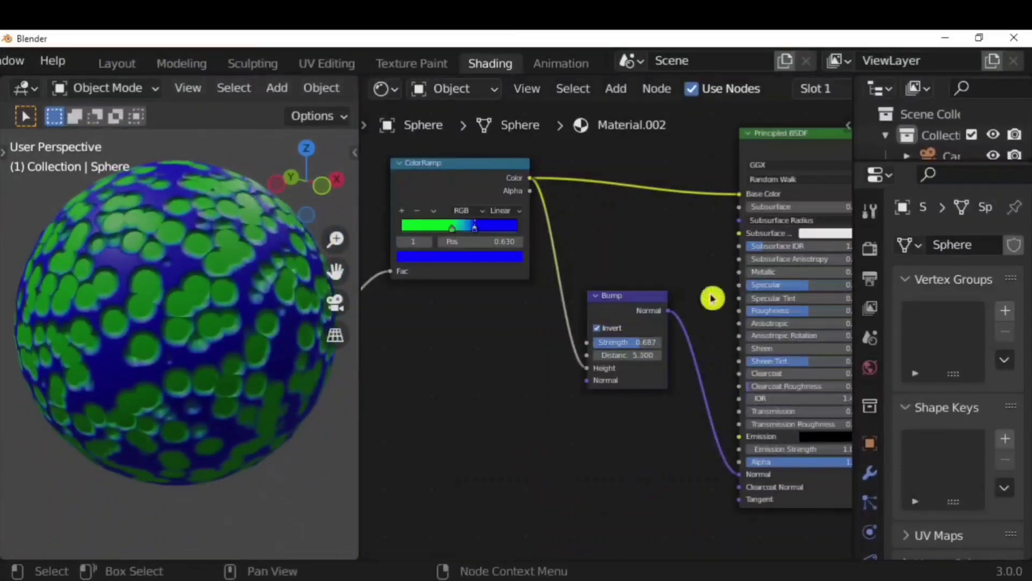
{"action": "scroll", "coordinate": [486, 357], "scroll_direction": "down", "scroll_amount": 8}
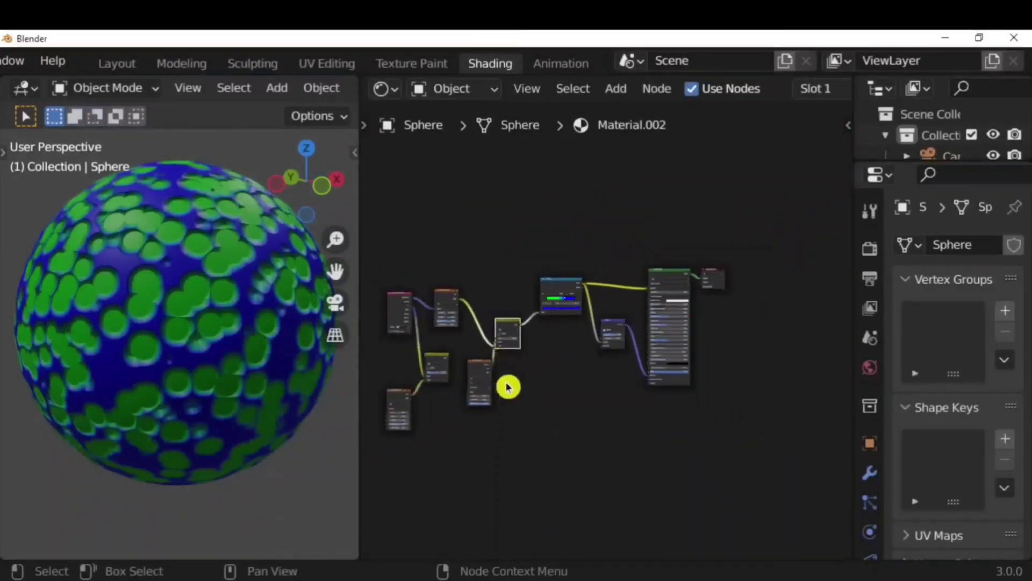
{"action": "scroll", "coordinate": [540, 317], "scroll_direction": "up", "scroll_amount": 5}
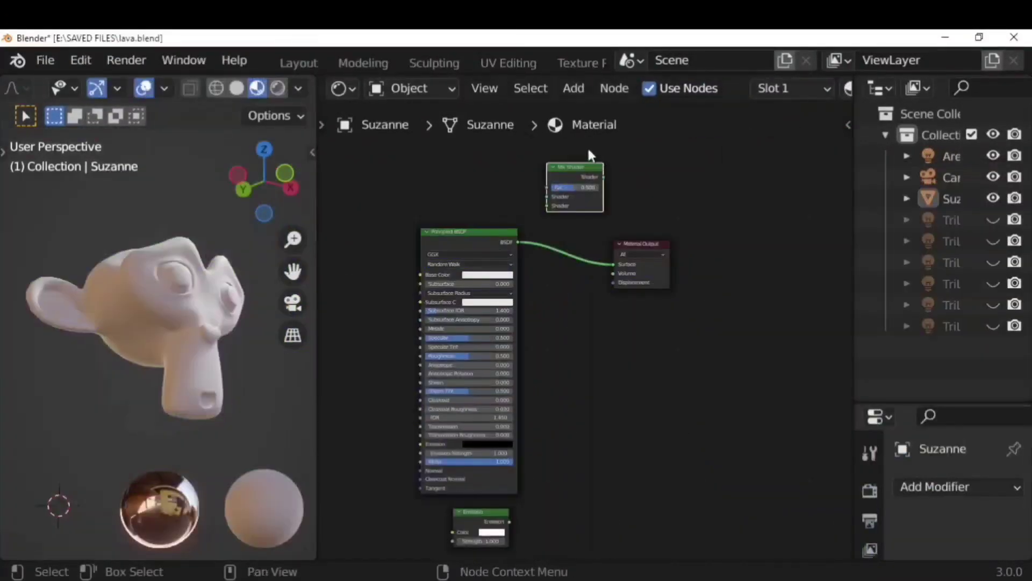
Insert the Mix Shader between Suzanne's Principled BSDF and Material Output, and connect the Emission node to its second Shader input.
{"action": "left_click_drag", "start_coordinate": [556, 186], "coordinate": [561, 258]}
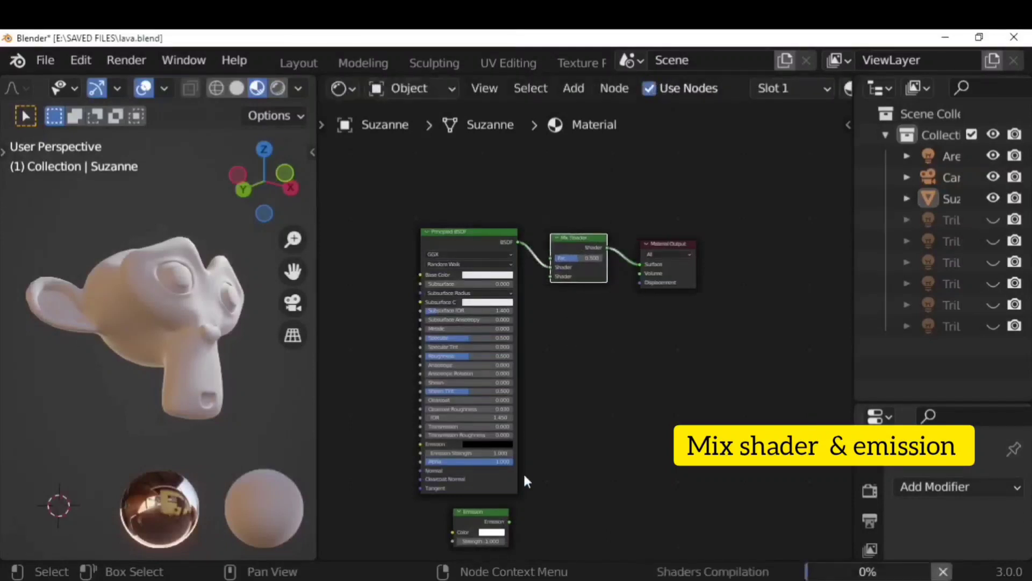
{"action": "left_click_drag", "start_coordinate": [509, 521], "coordinate": [550, 277]}
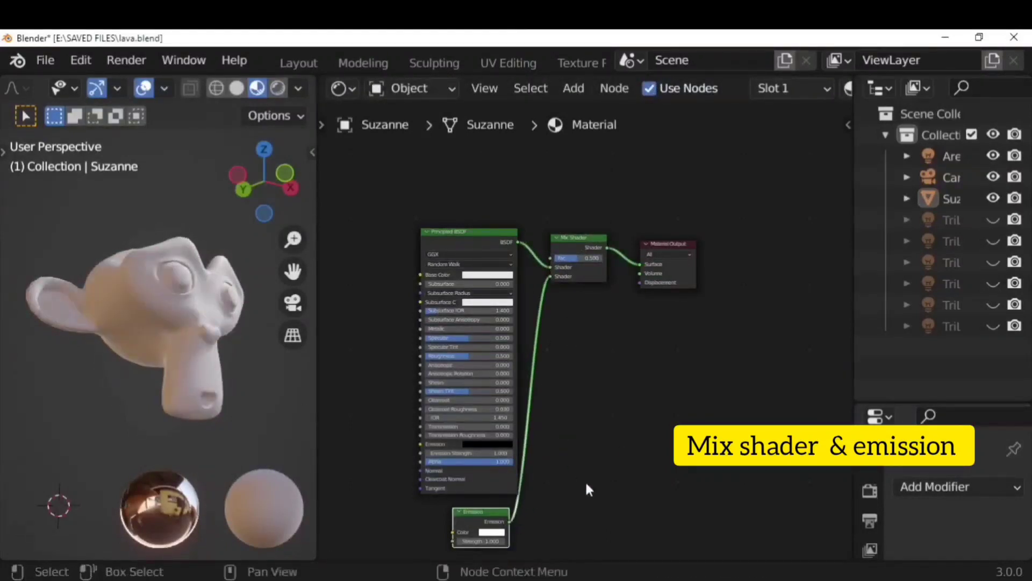
Set the Emission node's Strength to 20.000 and its Color to light blue.
{"action": "middle_click_drag", "start_coordinate": [587, 484], "coordinate": [603, 414]}
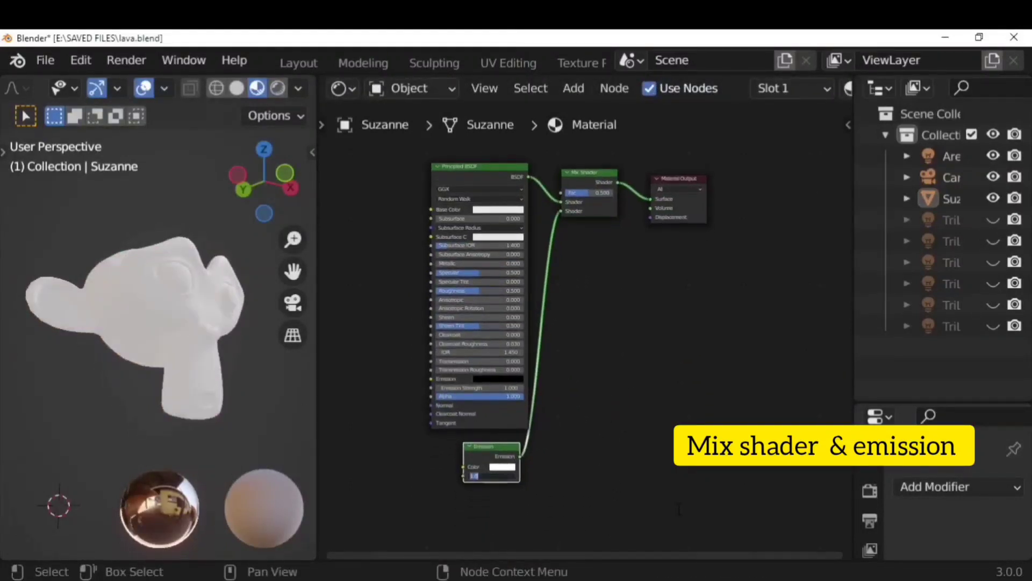
{"action": "key", "text": "Return"}
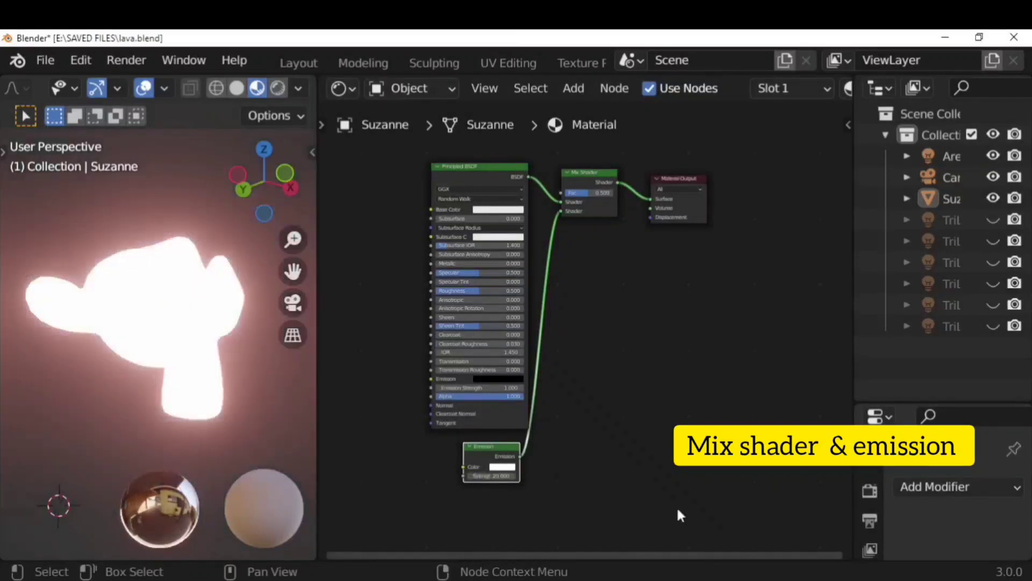
{"action": "left_click", "coordinate": [507, 468]}
{"action": "left_click_drag", "start_coordinate": [526, 378], "coordinate": [534, 350]}
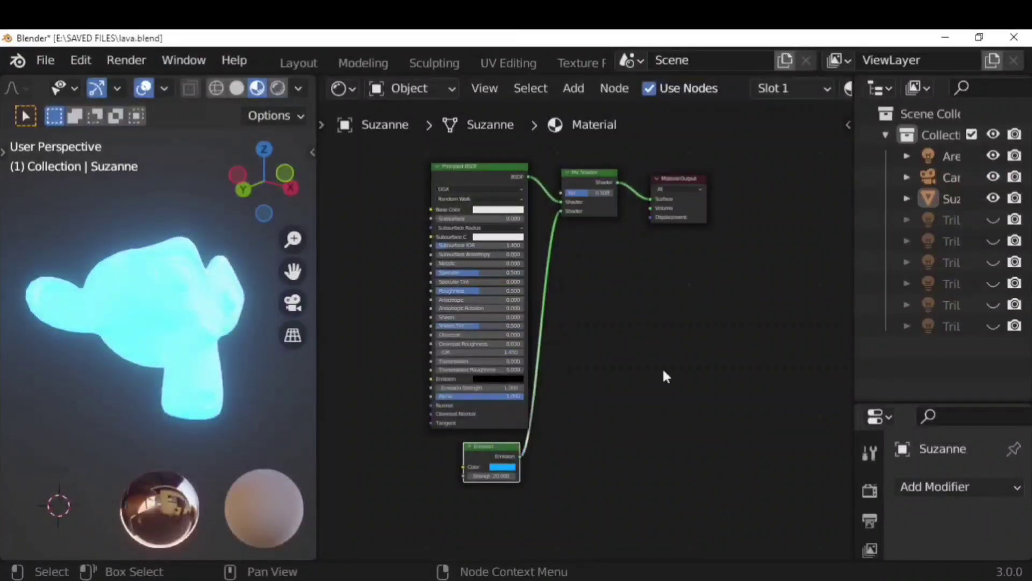
Add a ColorRamp node and place it above the Principled BSDF in Suzanne's material.
{"action": "middle_click_drag", "start_coordinate": [645, 293], "coordinate": [727, 446]}
{"action": "left_click", "coordinate": [574, 90]}
{"action": "left_click", "coordinate": [610, 115]}
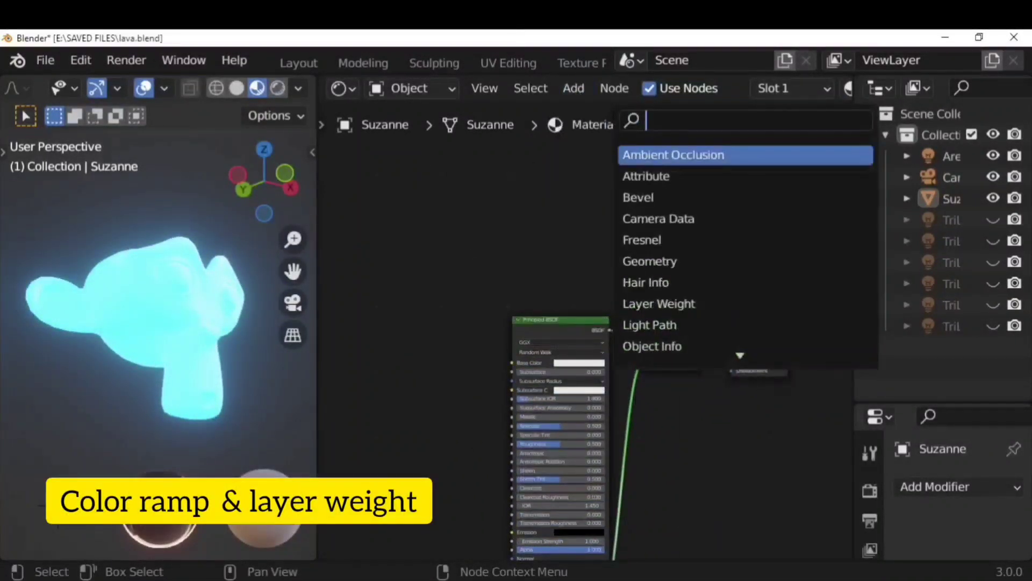
{"action": "type", "text": "col"}
{"action": "key", "text": "Return"}
{"action": "left_click", "coordinate": [579, 199]}
{"action": "scroll", "coordinate": [579, 199], "scroll_direction": "up", "scroll_amount": 1}
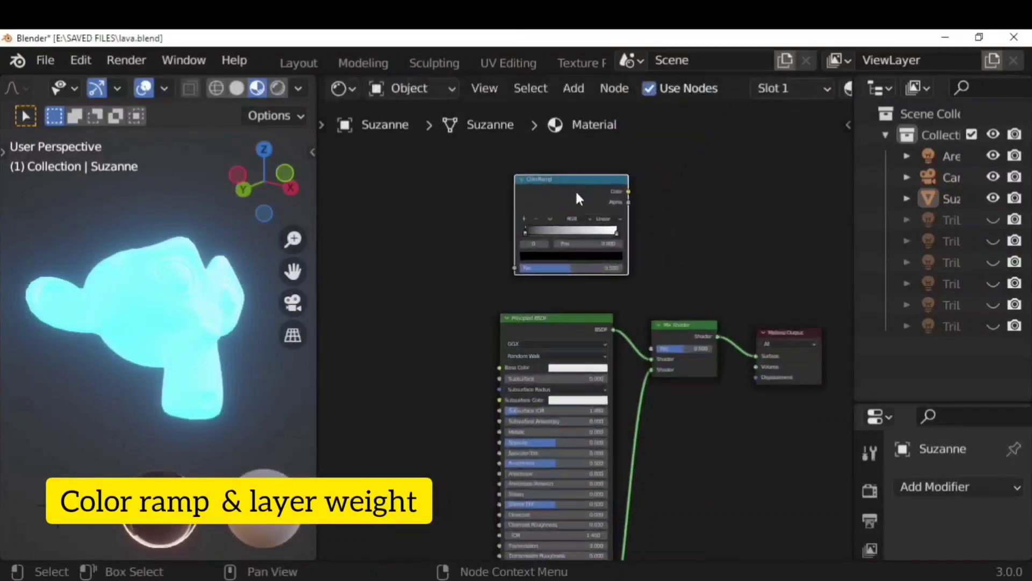
Add a Layer Weight node and place it just before the ColorRamp.
{"action": "left_click", "coordinate": [573, 89]}
{"action": "left_click", "coordinate": [601, 111]}
{"action": "type", "text": "lay"}
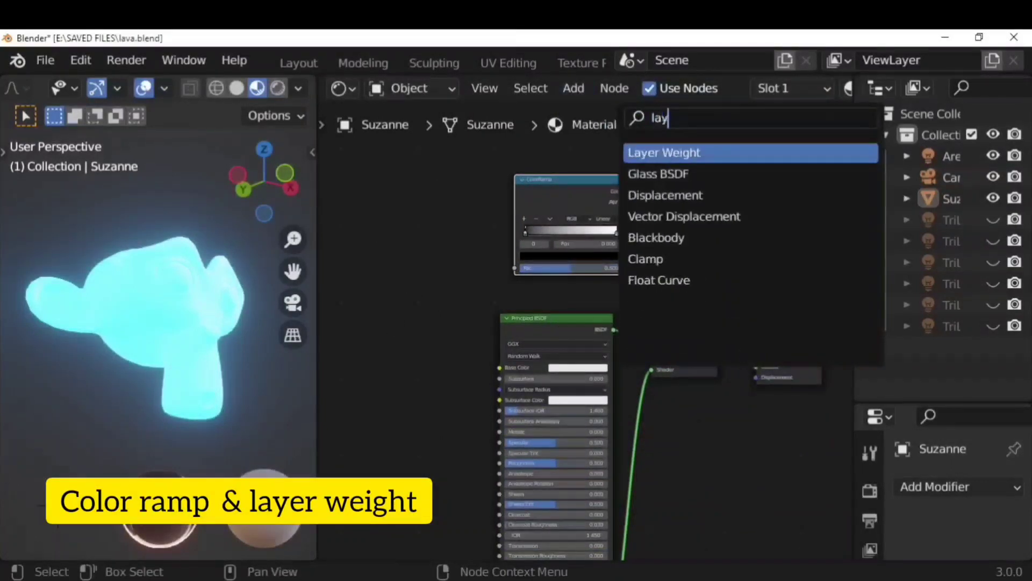
{"action": "type", "text": "er"}
{"action": "key", "text": "Return"}
{"action": "left_click", "coordinate": [347, 244]}
{"action": "key", "text": "g"}
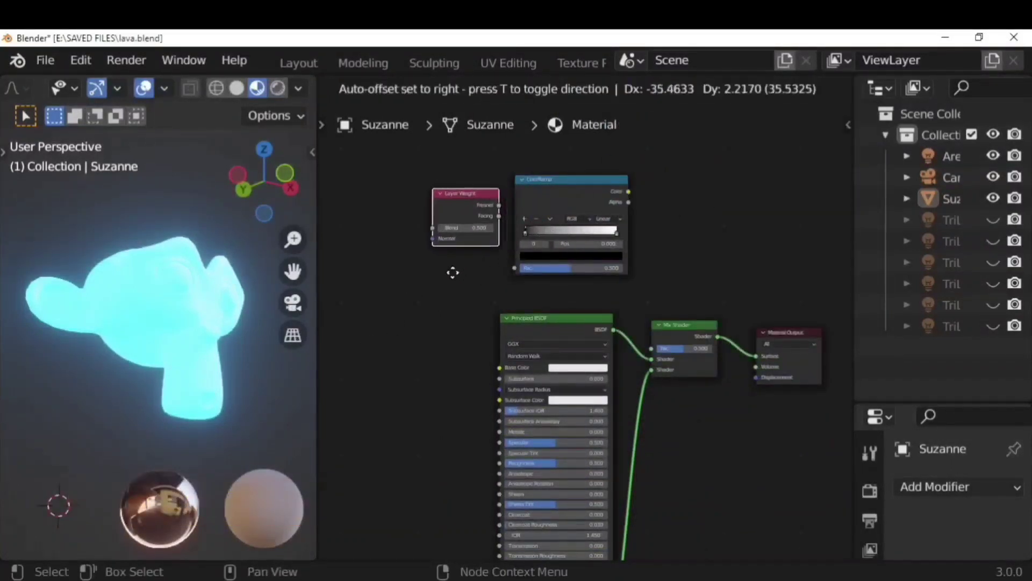
{"action": "left_click", "coordinate": [434, 279]}
Connect the ColorRamp's Color to the Mix Shader's Fac, and the Layer Weight's Facing output to the ColorRamp's Fac.
{"action": "scroll", "coordinate": [502, 199], "scroll_direction": "up", "scroll_amount": 1}
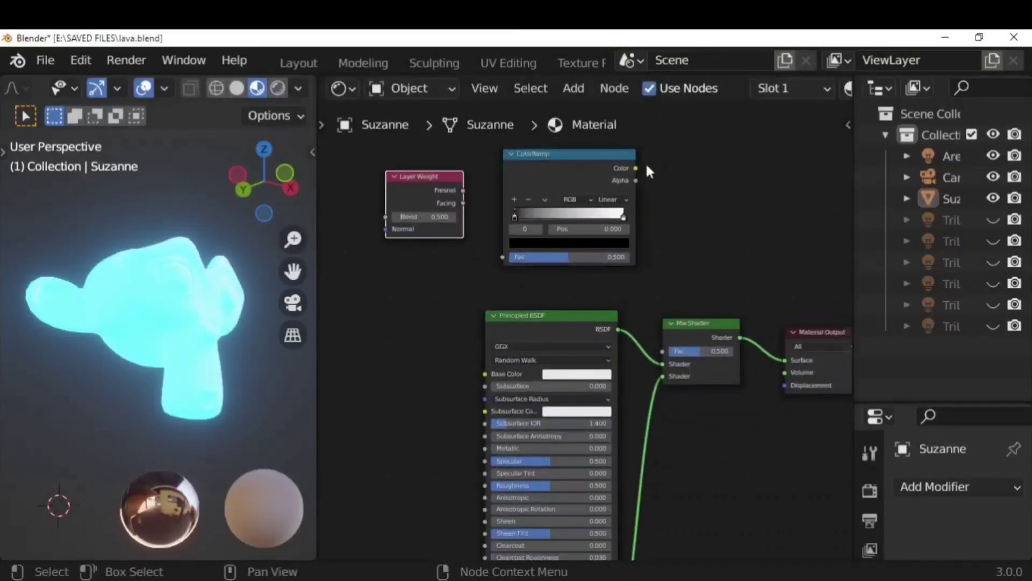
{"action": "left_click_drag", "start_coordinate": [645, 168], "coordinate": [685, 242]}
{"action": "left_click_drag", "start_coordinate": [660, 350], "coordinate": [662, 351]}
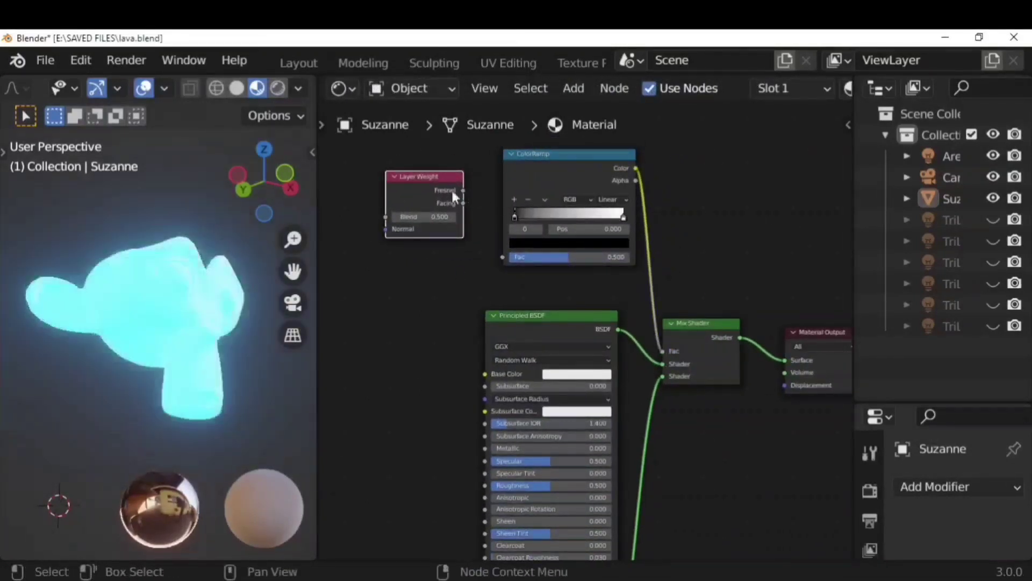
{"action": "left_click_drag", "start_coordinate": [462, 203], "coordinate": [502, 257]}
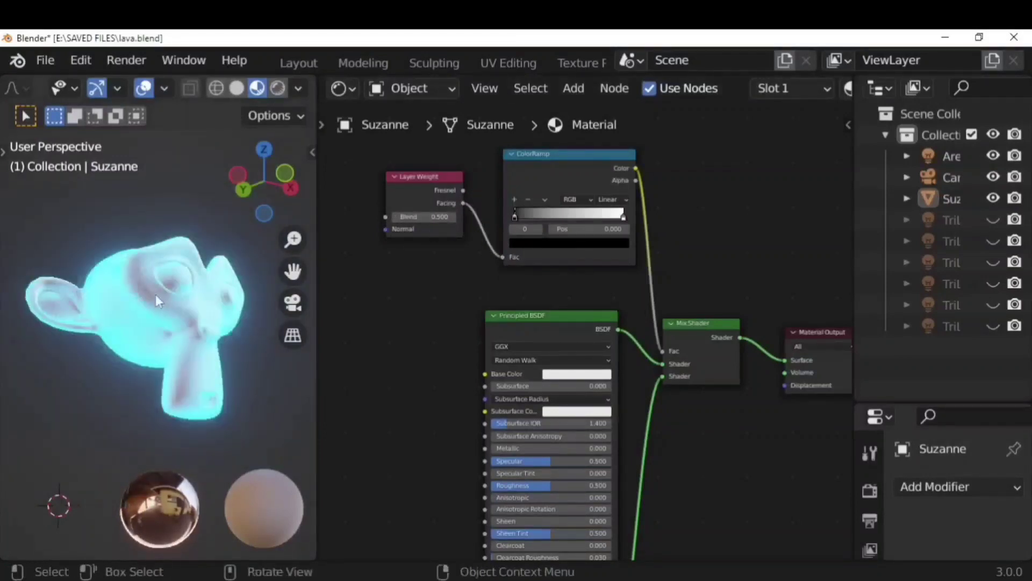
Try a Layer Weight Blend of 0.200 and settle on 0.300 for the glow around Suzanne's edges.
{"action": "middle_click_drag", "start_coordinate": [156, 300], "coordinate": [120, 303]}
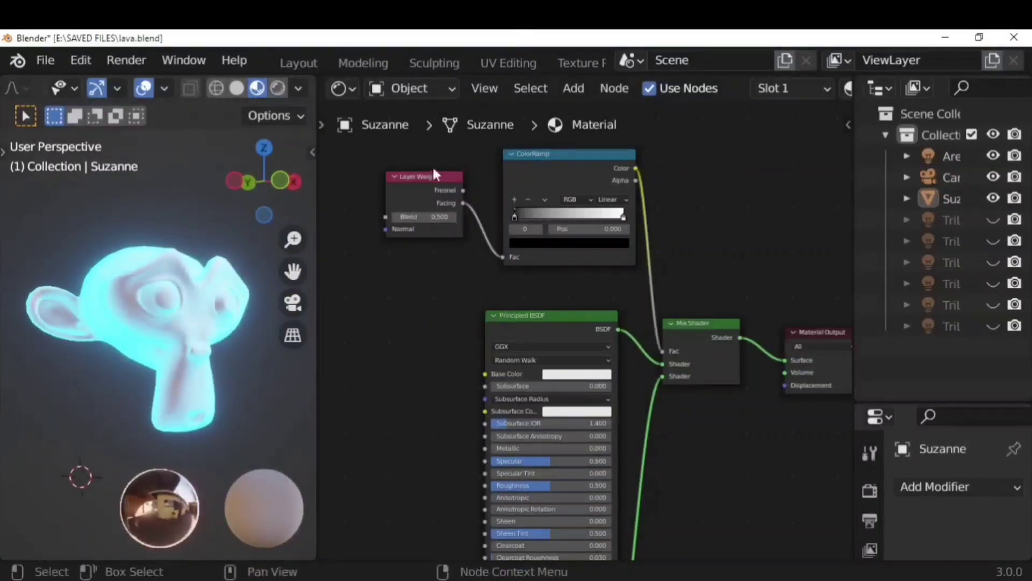
{"action": "scroll", "coordinate": [435, 172], "scroll_direction": "up", "scroll_amount": 2}
{"action": "type", "text": "0.2"}
{"action": "key", "text": "Return"}
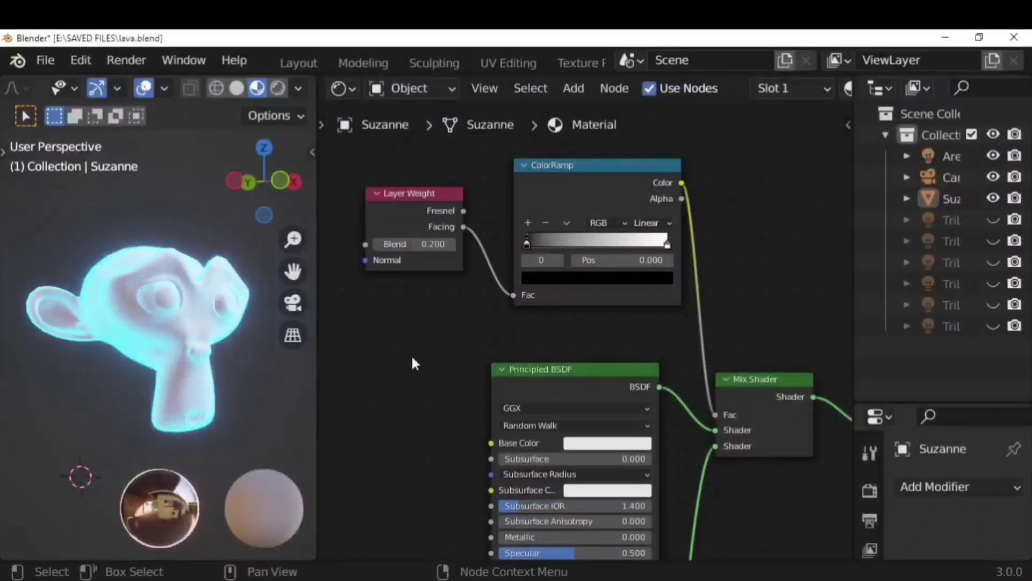
{"action": "left_click", "coordinate": [415, 244]}
{"action": "type", "text": ".3"}
{"action": "key", "text": "Return"}
Move the ColorRamp's black stop to 0.384 and white stop to 0.456, and set its interpolation to B-Spline after comparing with Linear.
{"action": "left_click_drag", "start_coordinate": [527, 243], "coordinate": [570, 262]}
{"action": "left_click_drag", "start_coordinate": [661, 247], "coordinate": [587, 259]}
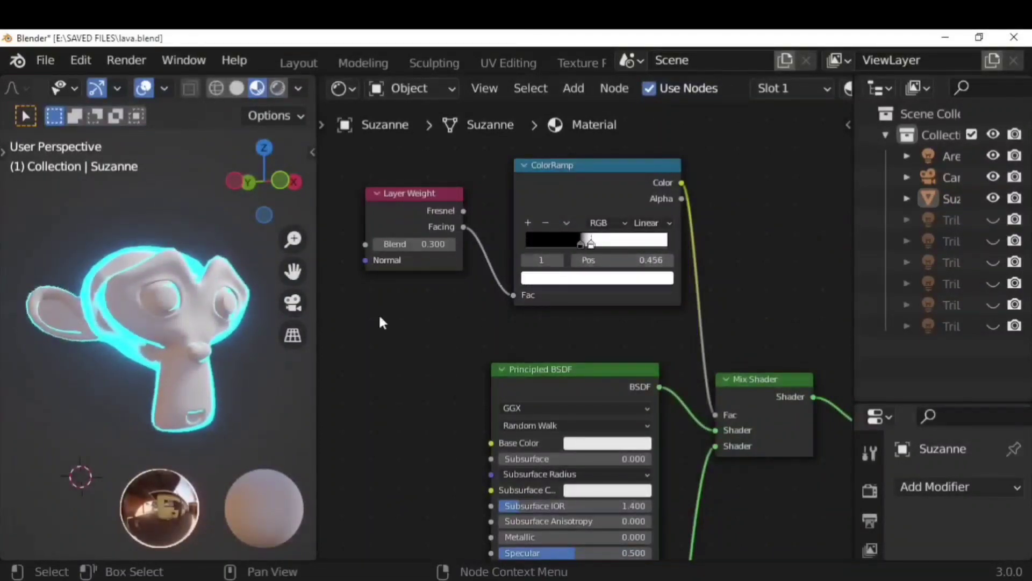
{"action": "left_click", "coordinate": [670, 228]}
{"action": "left_click", "coordinate": [653, 284]}
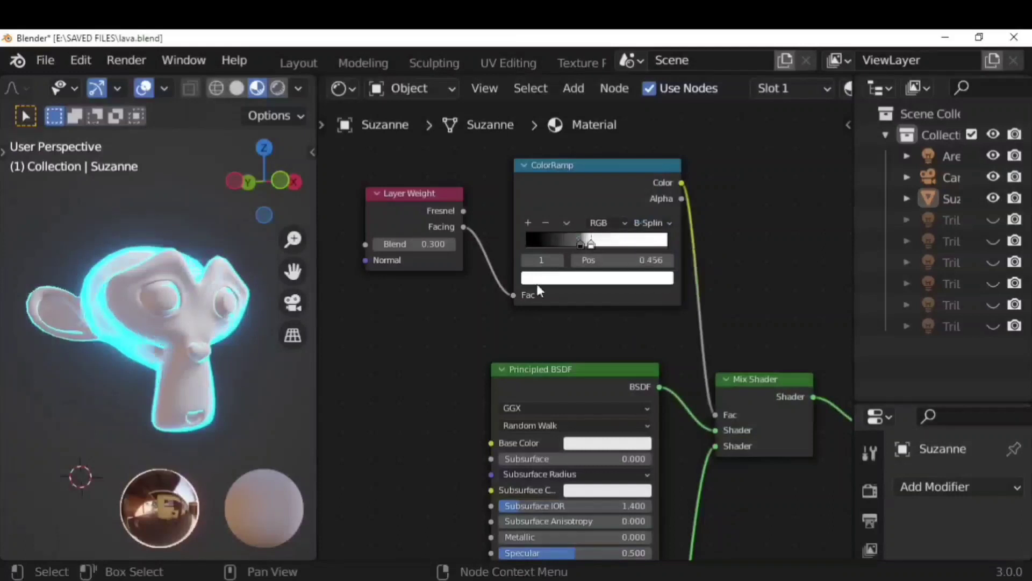
{"action": "left_click", "coordinate": [653, 222]}
{"action": "left_click", "coordinate": [648, 268]}
{"action": "left_click", "coordinate": [649, 222]}
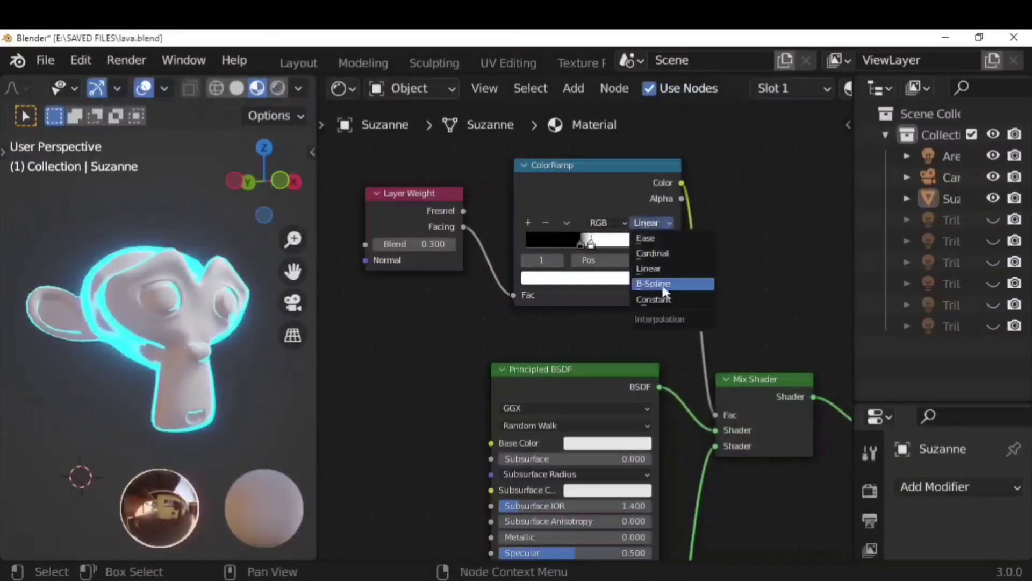
{"action": "left_click", "coordinate": [665, 292]}
Switch the viewport to Rendered shading and move the ColorRamp's black stop to position 0.472.
{"action": "left_click", "coordinate": [278, 88]}
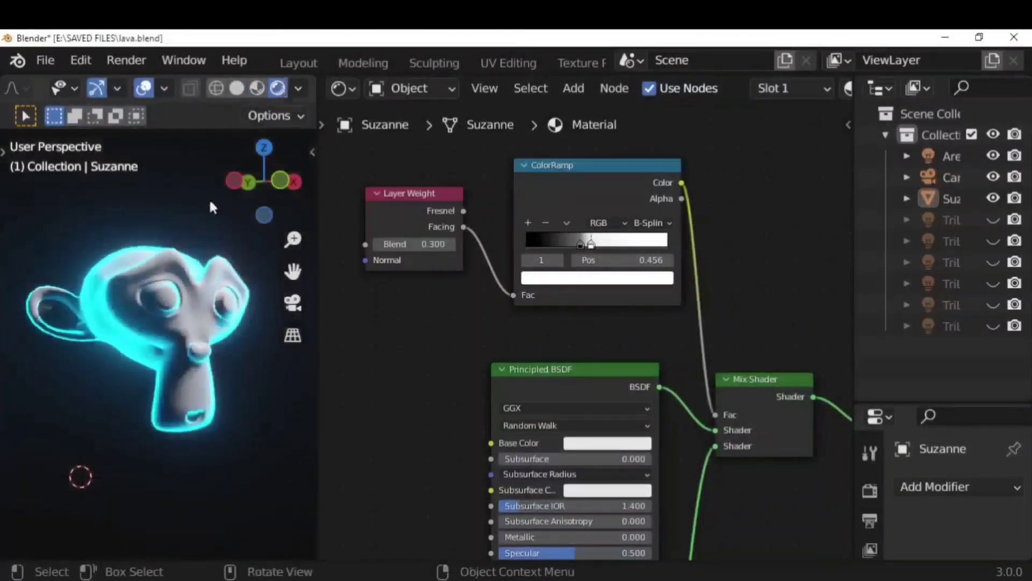
{"action": "scroll", "coordinate": [212, 207], "scroll_direction": "up", "scroll_amount": 1}
{"action": "left_click", "coordinate": [542, 243]}
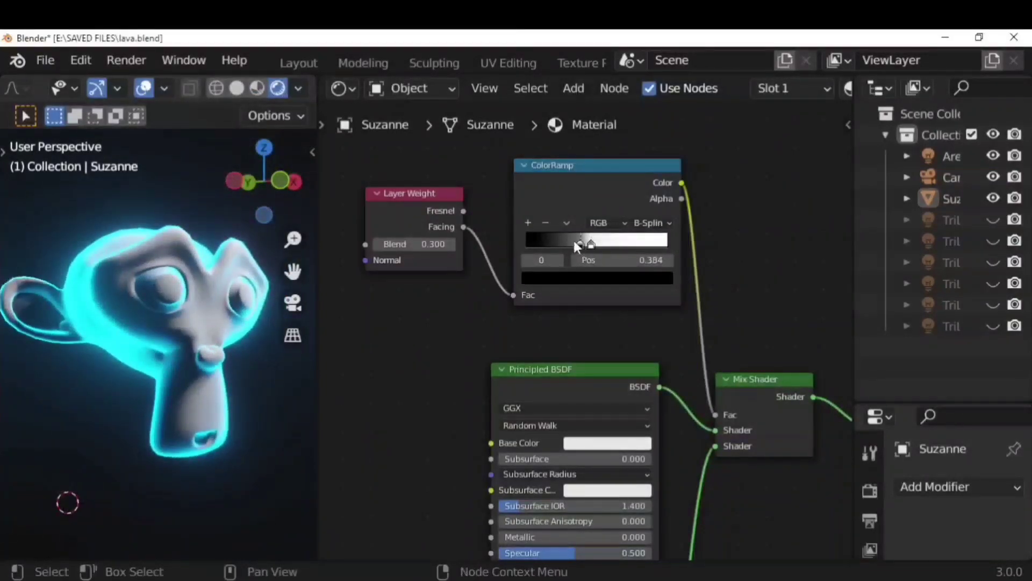
{"action": "mouse_move", "coordinate": [578, 242]}
{"action": "left_mouse_down"}
{"action": "mouse_move", "coordinate": [601, 241]}
{"action": "mouse_move", "coordinate": [592, 245]}
{"action": "left_mouse_up"}
{"action": "middle_click_drag", "start_coordinate": [253, 344], "coordinate": [248, 371]}
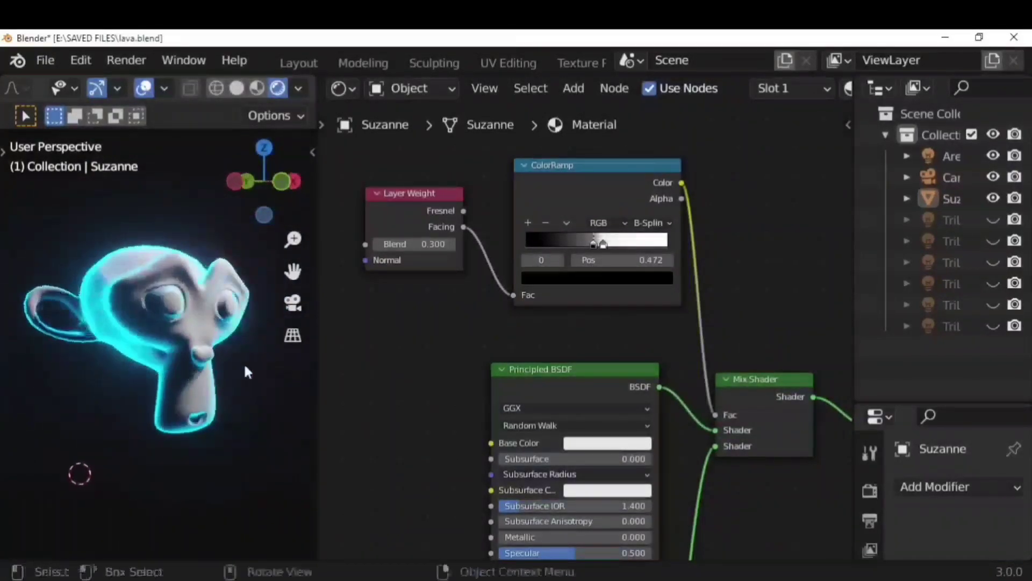
{"action": "middle_click_drag", "start_coordinate": [258, 372], "coordinate": [185, 378]}
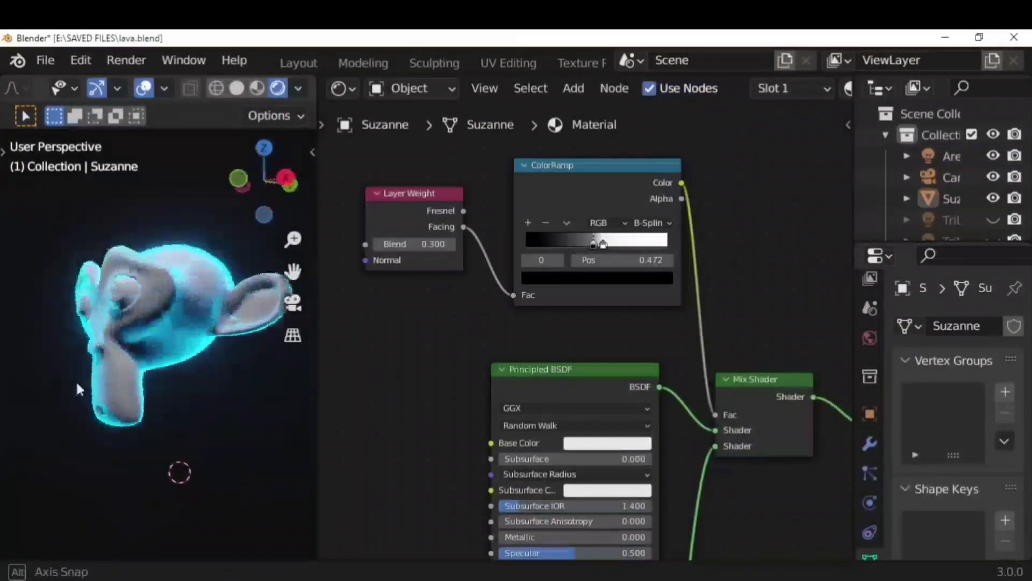
Change the Emission node's Color from blue to pink.
{"action": "scroll", "coordinate": [441, 403], "scroll_direction": "down", "scroll_amount": 3}
{"action": "middle_click_drag", "start_coordinate": [771, 448], "coordinate": [739, 312]}
{"action": "scroll", "coordinate": [731, 376], "scroll_direction": "down", "scroll_amount": 3}
{"action": "middle_click_drag", "start_coordinate": [725, 419], "coordinate": [709, 253]}
{"action": "scroll", "coordinate": [634, 455], "scroll_direction": "up", "scroll_amount": 7}
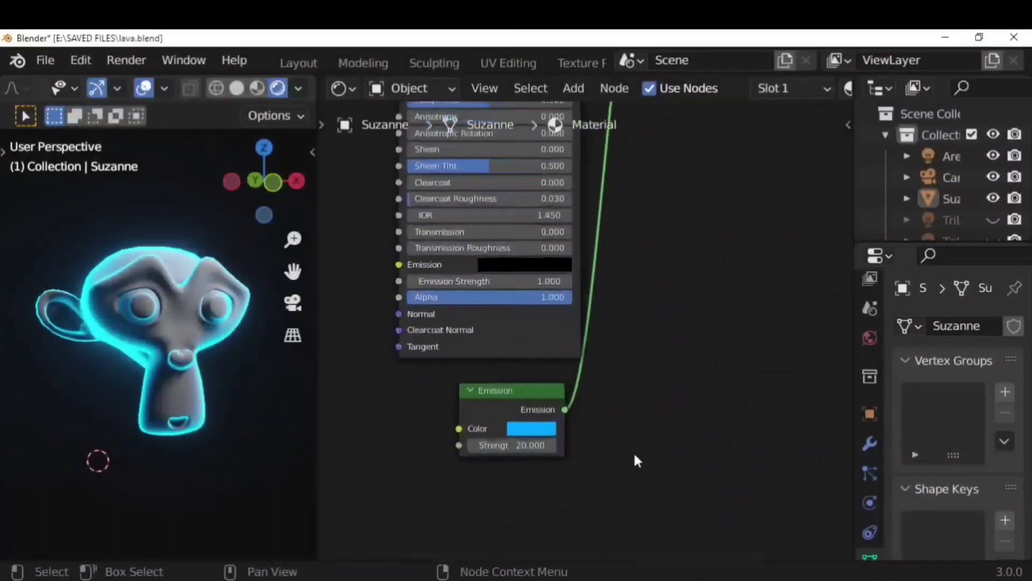
{"action": "scroll", "coordinate": [636, 461], "scroll_direction": "up", "scroll_amount": 1}
{"action": "left_click", "coordinate": [525, 457]}
{"action": "left_click_drag", "start_coordinate": [581, 275], "coordinate": [601, 283]}
Move the ColorRamp's white stop to 0.725 and, after trying 0.531, its black stop to about 0.400.
{"action": "middle_click_drag", "start_coordinate": [253, 403], "coordinate": [33, 436]}
{"action": "scroll", "coordinate": [694, 449], "scroll_direction": "down", "scroll_amount": 2}
{"action": "middle_click_drag", "start_coordinate": [694, 449], "coordinate": [670, 285]}
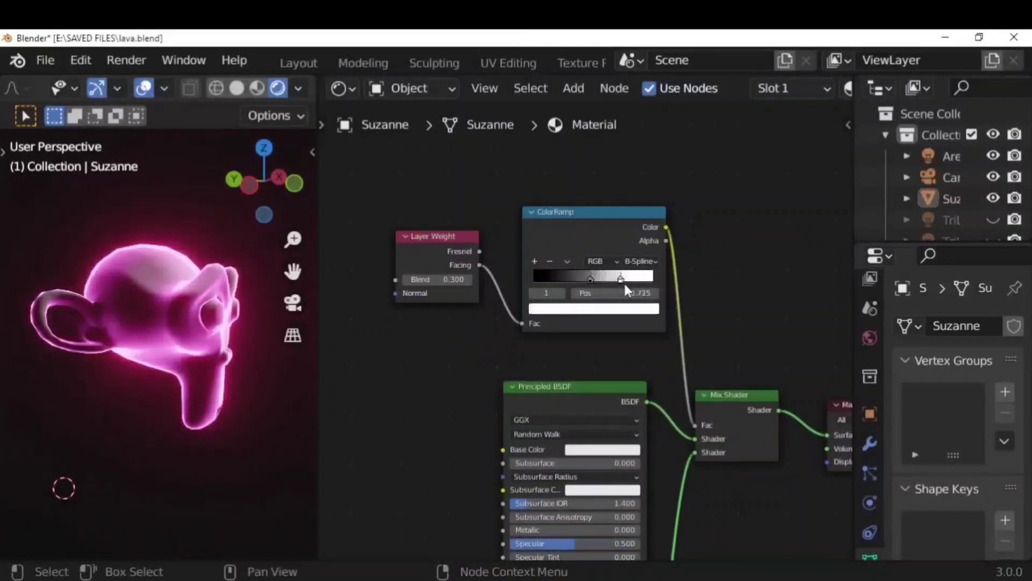
{"action": "left_click_drag", "start_coordinate": [590, 278], "coordinate": [596, 280]}
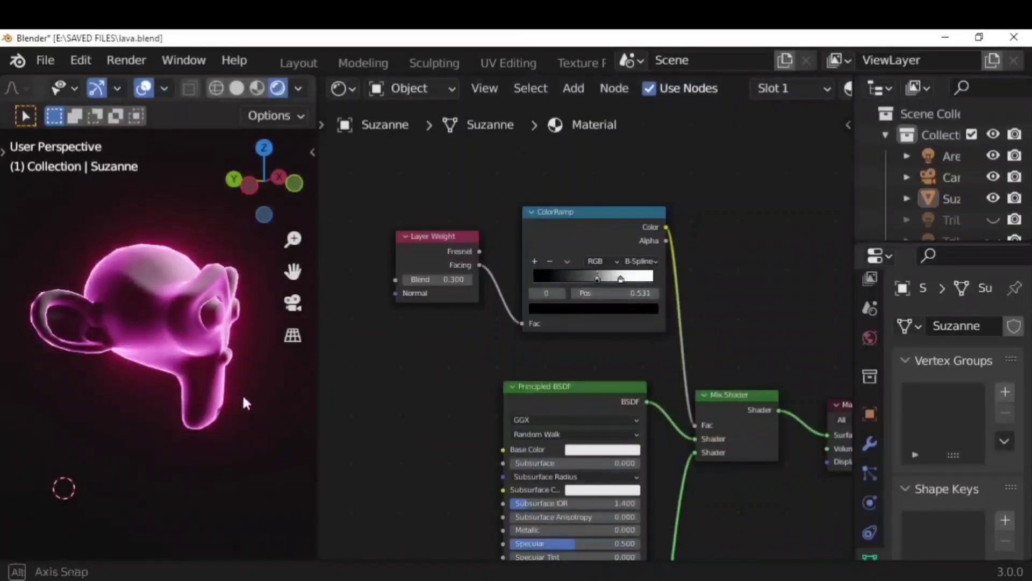
{"action": "middle_click_drag", "start_coordinate": [243, 397], "coordinate": [147, 392]}
{"action": "left_click_drag", "start_coordinate": [594, 281], "coordinate": [548, 292]}
{"action": "scroll", "coordinate": [390, 360], "scroll_direction": "down", "scroll_amount": 3}
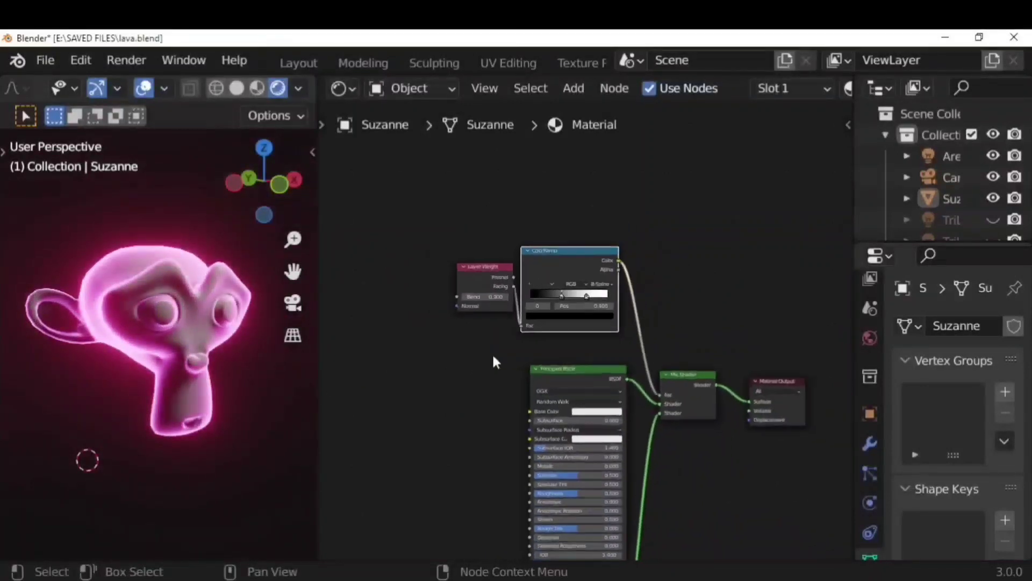
{"action": "scroll", "coordinate": [493, 356], "scroll_direction": "down", "scroll_amount": 7}
{"action": "middle_click_drag", "start_coordinate": [743, 438], "coordinate": [677, 376]}
{"action": "scroll", "coordinate": [677, 407], "scroll_direction": "up", "scroll_amount": 4}
{"action": "scroll", "coordinate": [680, 411], "scroll_direction": "up", "scroll_amount": 4}
{"action": "mouse_move", "coordinate": [680, 419]}
{"action": "middle_mouse_down"}
{"action": "mouse_move", "coordinate": [697, 405]}
{"action": "mouse_move", "coordinate": [732, 412]}
{"action": "middle_mouse_up"}
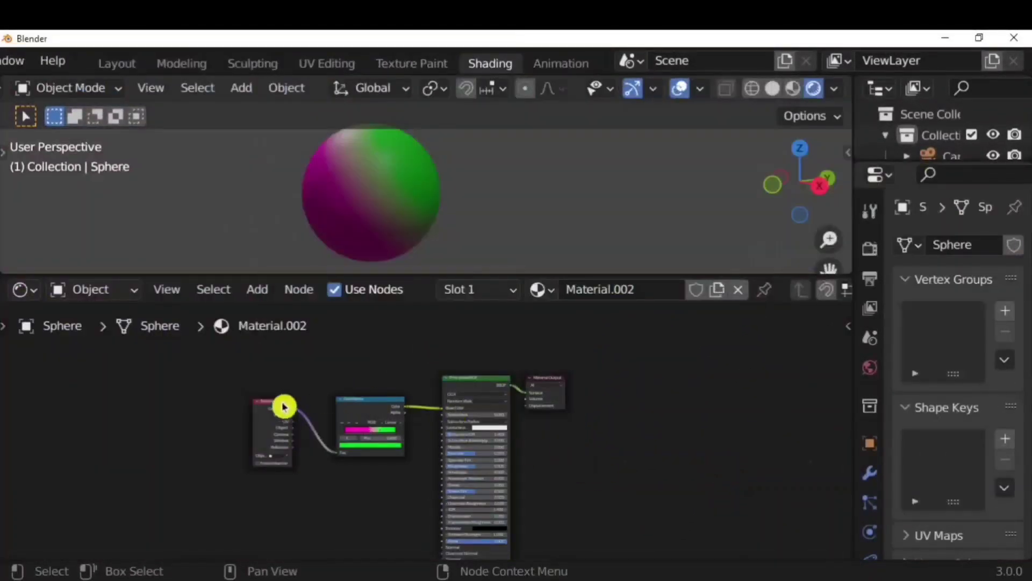
Add a Noise Texture node to the sphere's Material.002 and place it over the lower part of the ColorRamp.
{"action": "scroll", "coordinate": [284, 407], "scroll_direction": "up", "scroll_amount": 3}
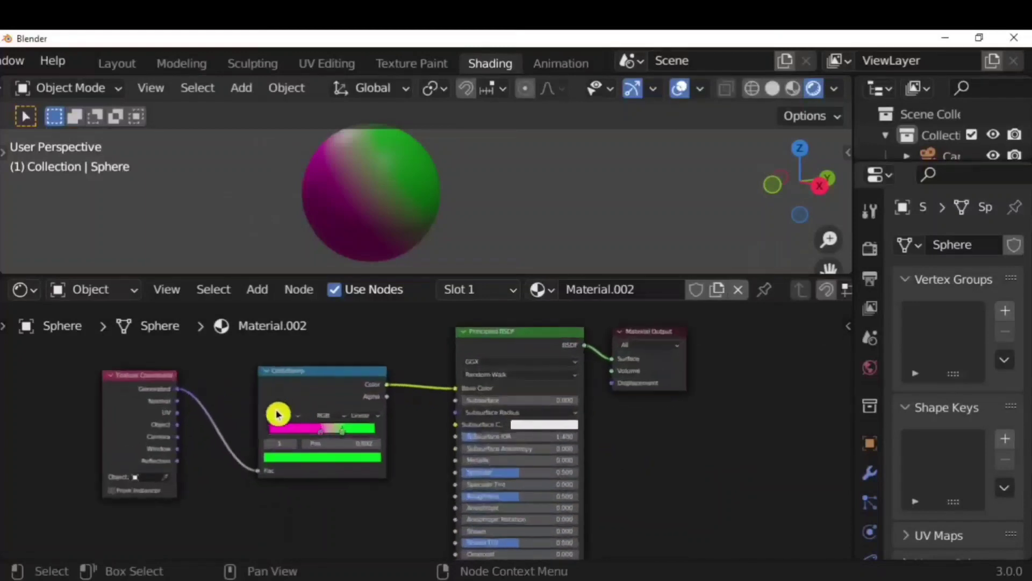
{"action": "left_click", "coordinate": [269, 290]}
{"action": "left_click", "coordinate": [313, 314]}
{"action": "type", "text": "noise"}
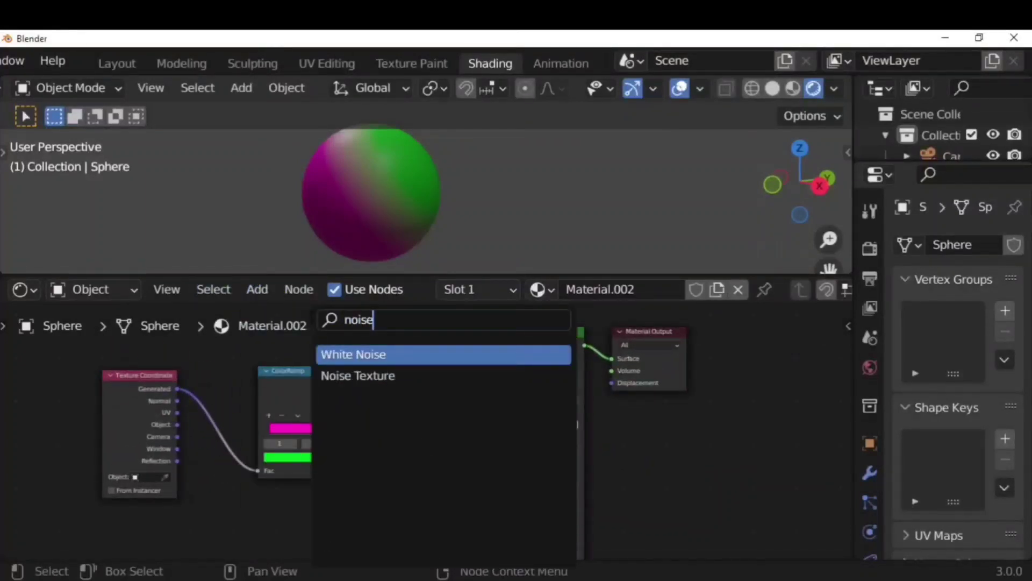
{"action": "key", "text": "Down"}
{"action": "key", "text": "Return"}
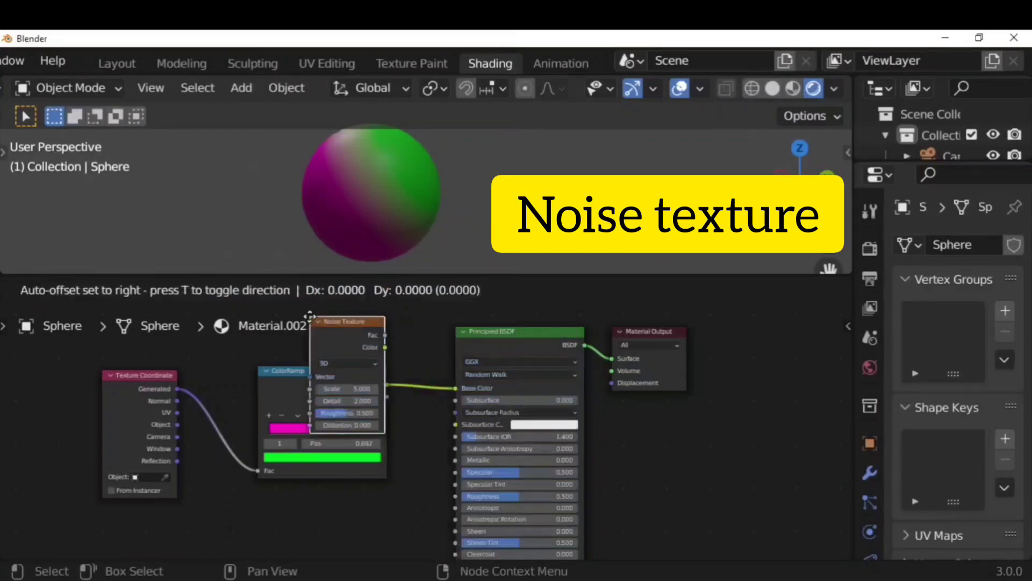
{"action": "left_click", "coordinate": [280, 548]}
{"action": "scroll", "coordinate": [355, 461], "scroll_direction": "down", "scroll_amount": 5}
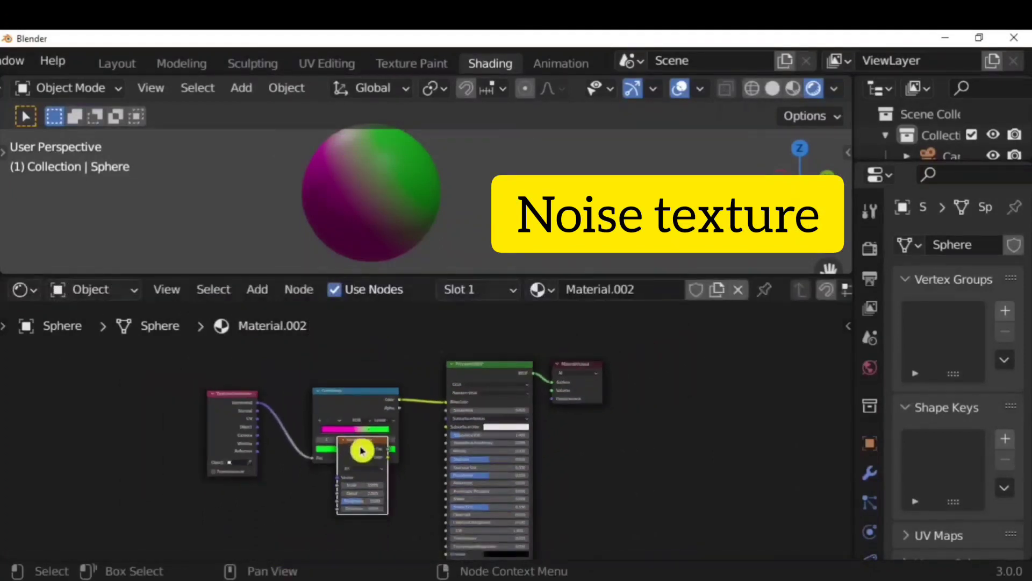
Place the Noise Texture node in the free space below the ColorRamp.
{"action": "left_click_drag", "start_coordinate": [360, 445], "coordinate": [362, 480]}
{"action": "scroll", "coordinate": [299, 410], "scroll_direction": "up", "scroll_amount": 1}
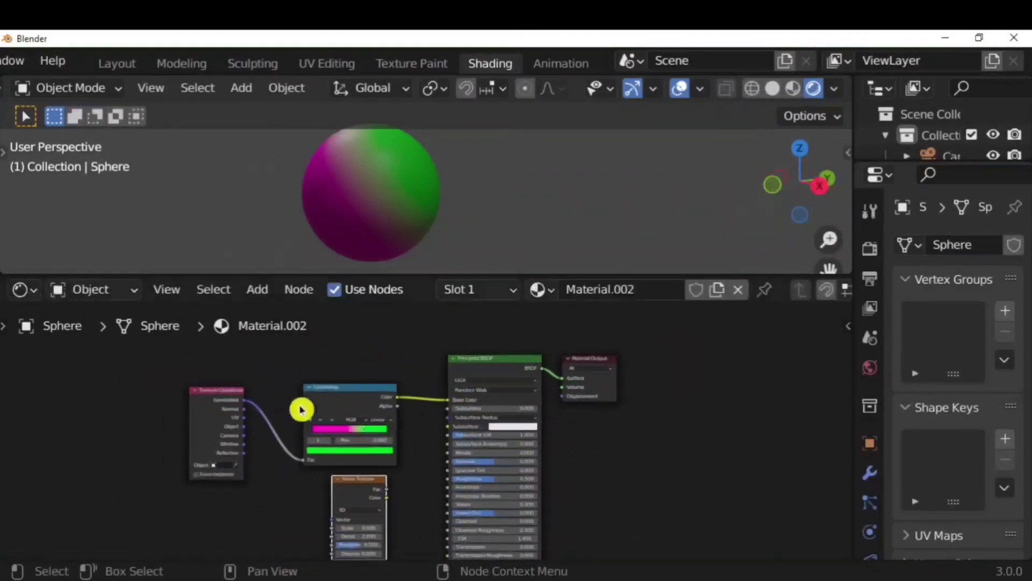
{"action": "scroll", "coordinate": [392, 493], "scroll_direction": "down", "scroll_amount": 3}
{"action": "scroll", "coordinate": [392, 495], "scroll_direction": "up", "scroll_amount": 6}
{"action": "left_click_drag", "start_coordinate": [416, 519], "coordinate": [415, 476]}
{"action": "middle_click_drag", "start_coordinate": [406, 480], "coordinate": [434, 328]}
{"action": "scroll", "coordinate": [437, 387], "scroll_direction": "up", "scroll_amount": 1}
{"action": "middle_click_drag", "start_coordinate": [444, 382], "coordinate": [437, 431]}
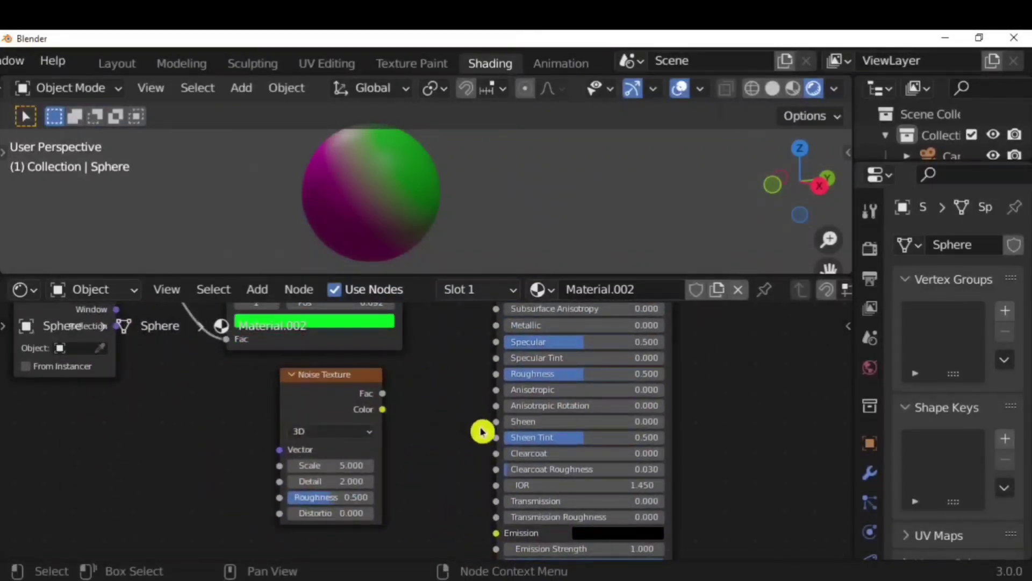
Link the Noise Texture's Color output to the Principled BSDF's Base Color and set the texture's Scale to about 6.5 and Roughness to 0.512.
{"action": "scroll", "coordinate": [468, 453], "scroll_direction": "down", "scroll_amount": 3}
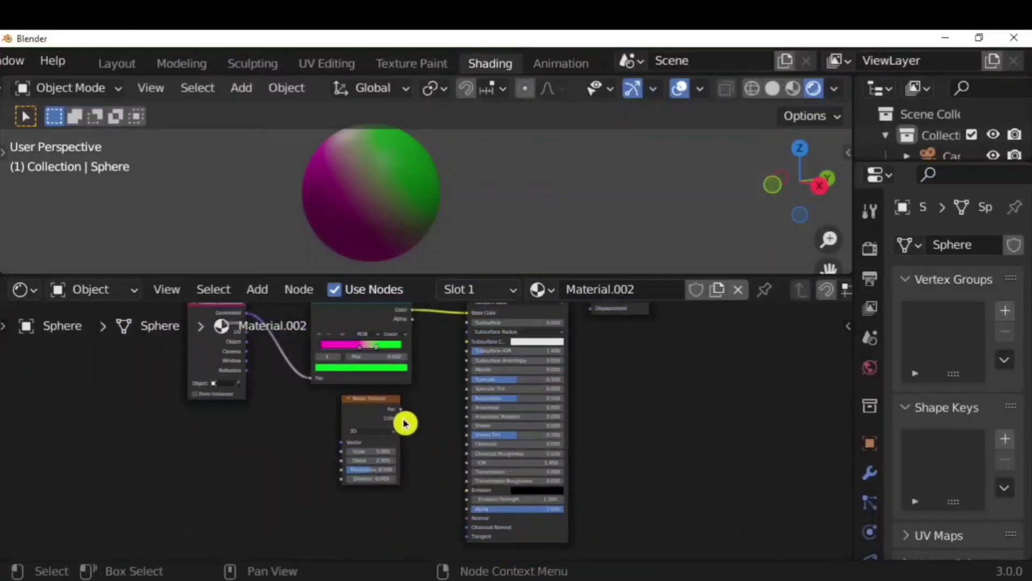
{"action": "left_click_drag", "start_coordinate": [402, 420], "coordinate": [466, 471]}
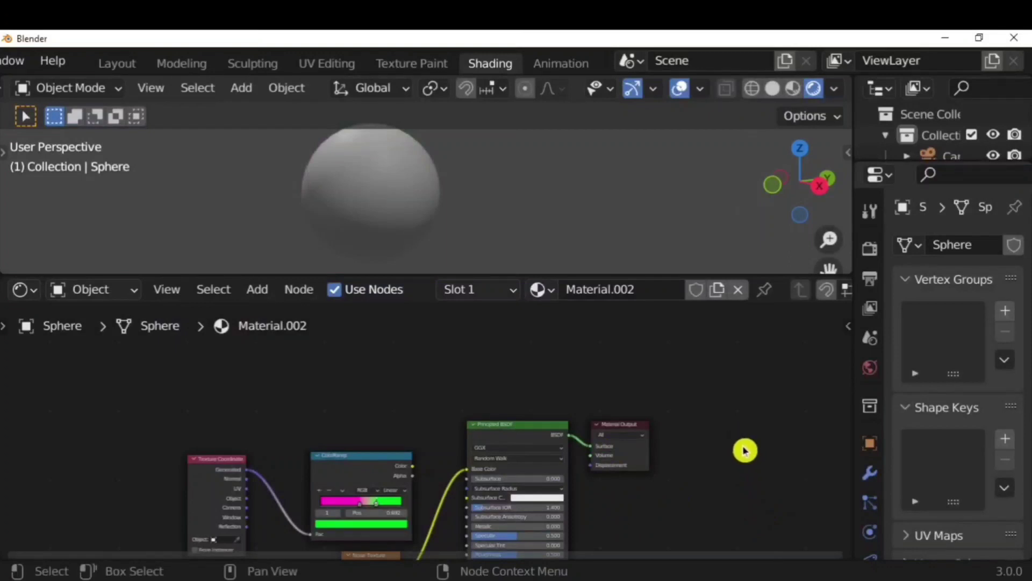
{"action": "middle_click_drag", "start_coordinate": [749, 484], "coordinate": [685, 398]}
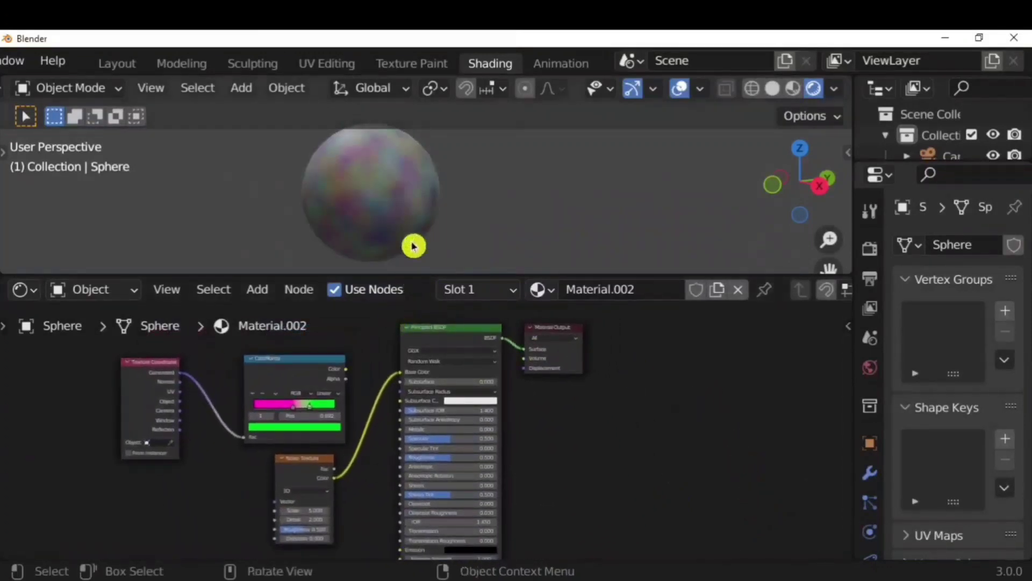
{"action": "middle_click_drag", "start_coordinate": [446, 198], "coordinate": [453, 178]}
{"action": "mouse_move", "coordinate": [312, 511]}
{"action": "left_mouse_down"}
{"action": "mouse_move", "coordinate": [300, 511]}
{"action": "mouse_move", "coordinate": [318, 511]}
{"action": "left_mouse_up"}
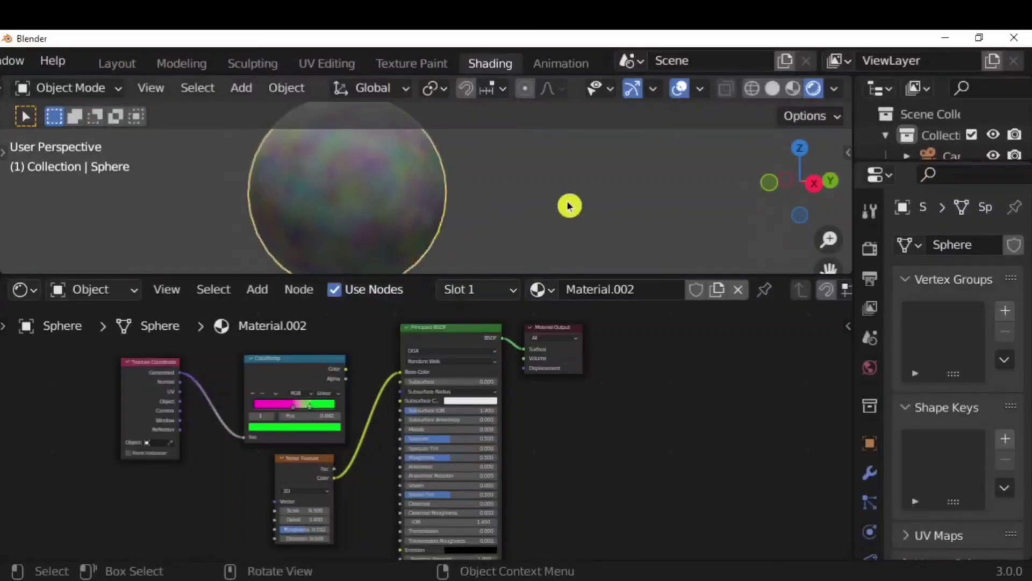
Insert the ColorRamp between the Noise Texture and Base Color, and arrange the Texture Coordinate and Noise Texture nodes ahead of it.
{"action": "scroll", "coordinate": [328, 466], "scroll_direction": "down", "scroll_amount": 1}
{"action": "left_click", "coordinate": [328, 465]}
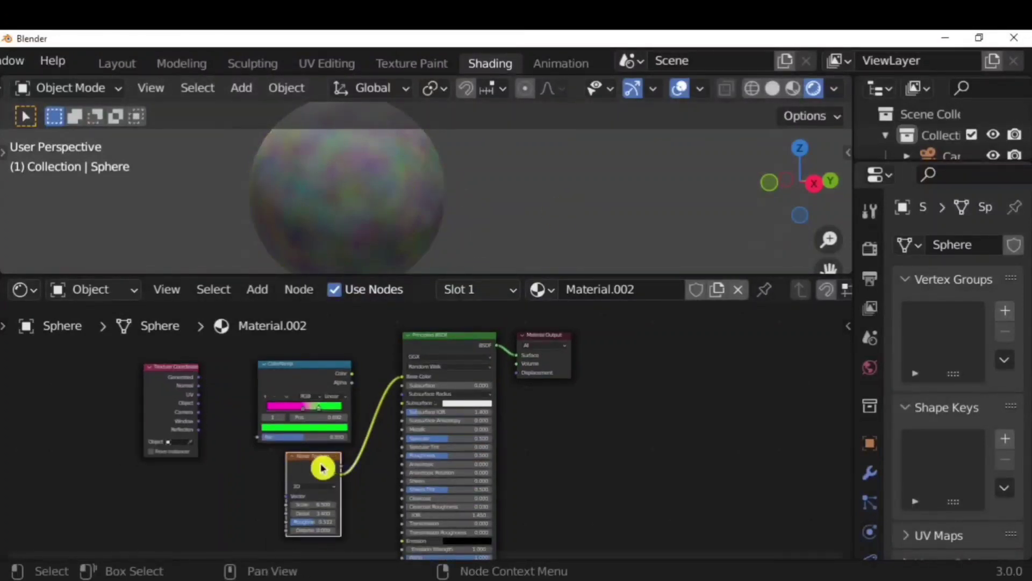
{"action": "left_click_drag", "start_coordinate": [322, 468], "coordinate": [230, 484]}
{"action": "left_click_drag", "start_coordinate": [304, 370], "coordinate": [325, 401]}
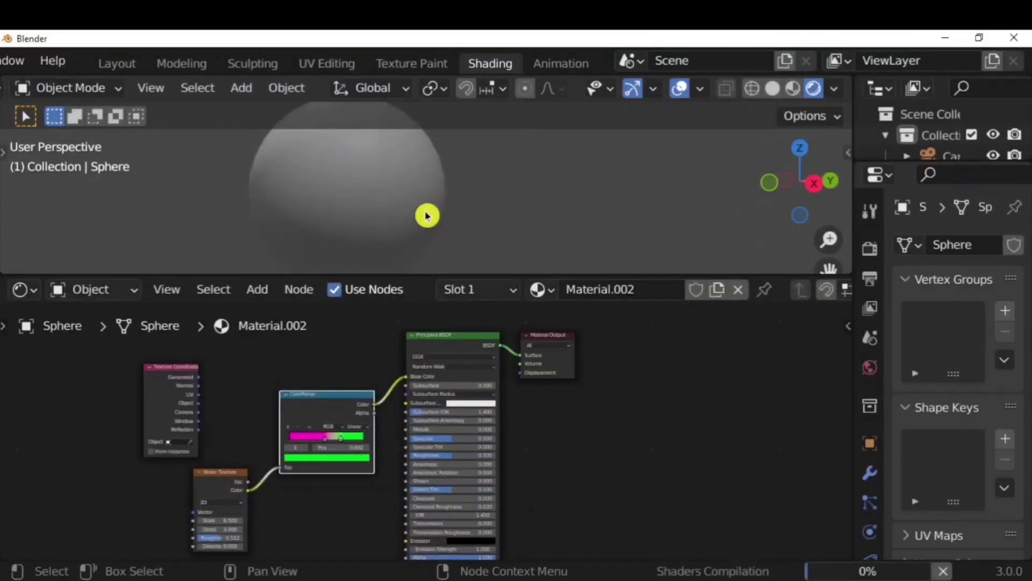
{"action": "middle_click_drag", "start_coordinate": [449, 192], "coordinate": [502, 206]}
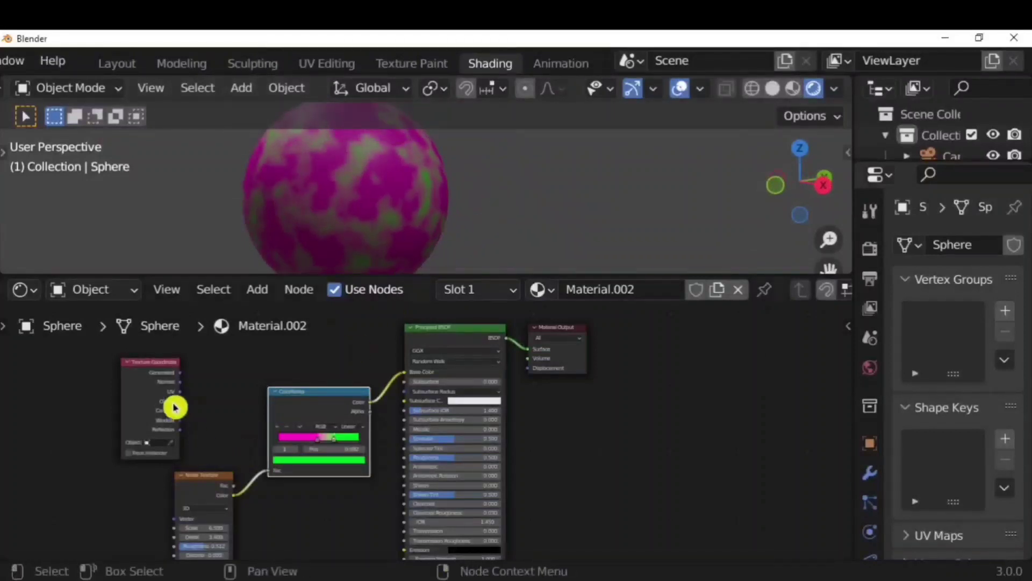
{"action": "left_click_drag", "start_coordinate": [175, 407], "coordinate": [95, 435]}
{"action": "left_click_drag", "start_coordinate": [205, 486], "coordinate": [181, 393]}
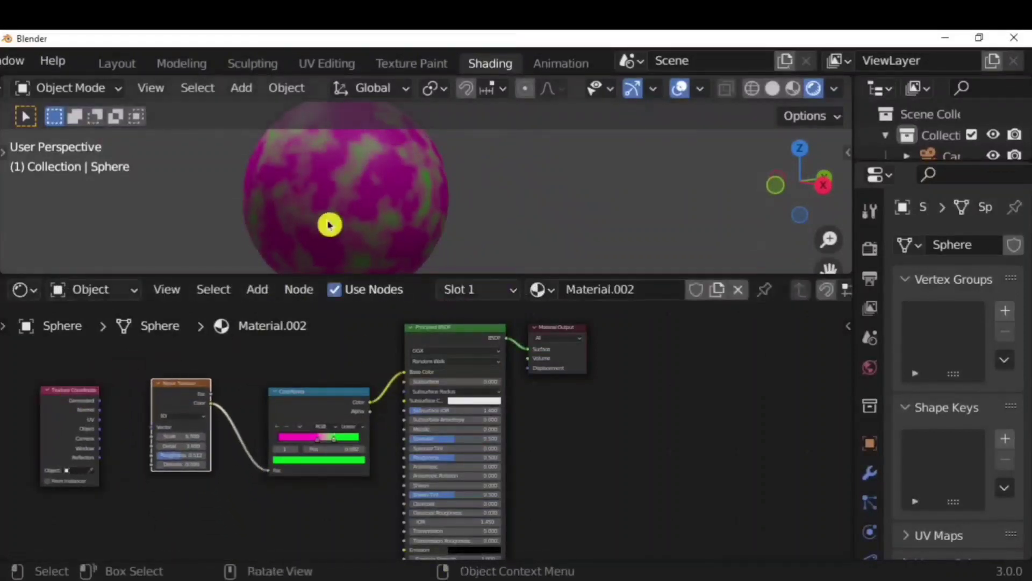
Enlarge the 3D viewport and increase the Noise Texture's Scale, Detail and Distortion.
{"action": "scroll", "coordinate": [369, 212], "scroll_direction": "down", "scroll_amount": 2}
{"action": "left_click_drag", "start_coordinate": [426, 276], "coordinate": [427, 323]}
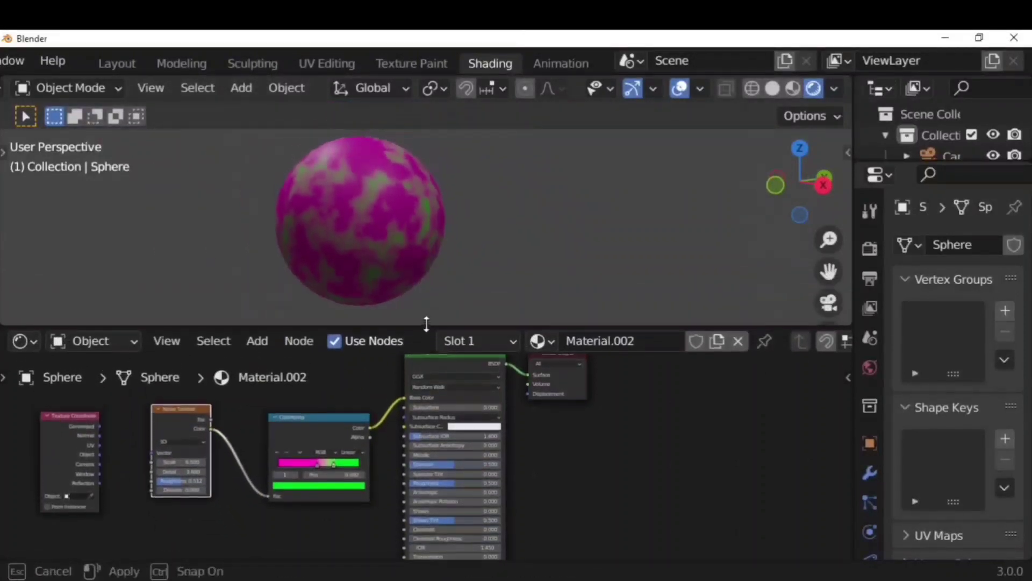
{"action": "scroll", "coordinate": [415, 242], "scroll_direction": "up", "scroll_amount": 3}
{"action": "scroll", "coordinate": [457, 240], "scroll_direction": "down", "scroll_amount": 2}
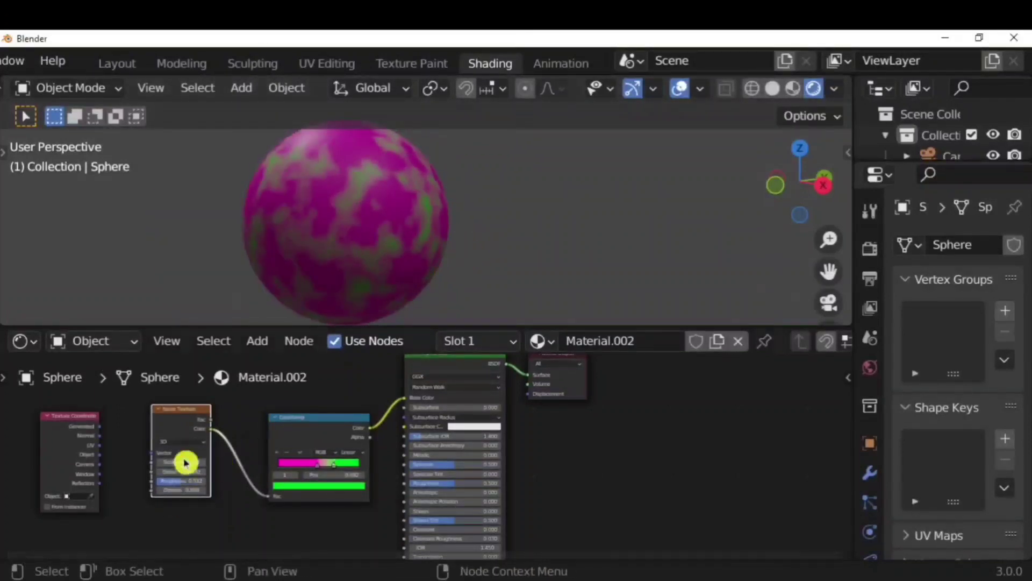
{"action": "left_click_drag", "start_coordinate": [185, 462], "coordinate": [185, 490]}
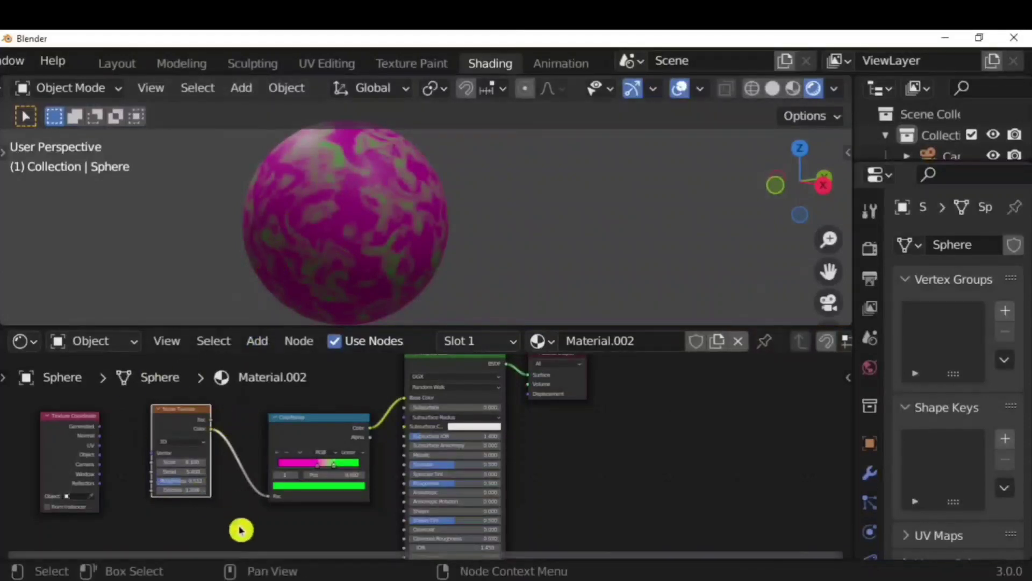
Link the Texture Coordinate's Generated output to the Noise Texture's Vector and adjust the ColorRamp's pink stop.
{"action": "left_click_drag", "start_coordinate": [101, 426], "coordinate": [140, 442]}
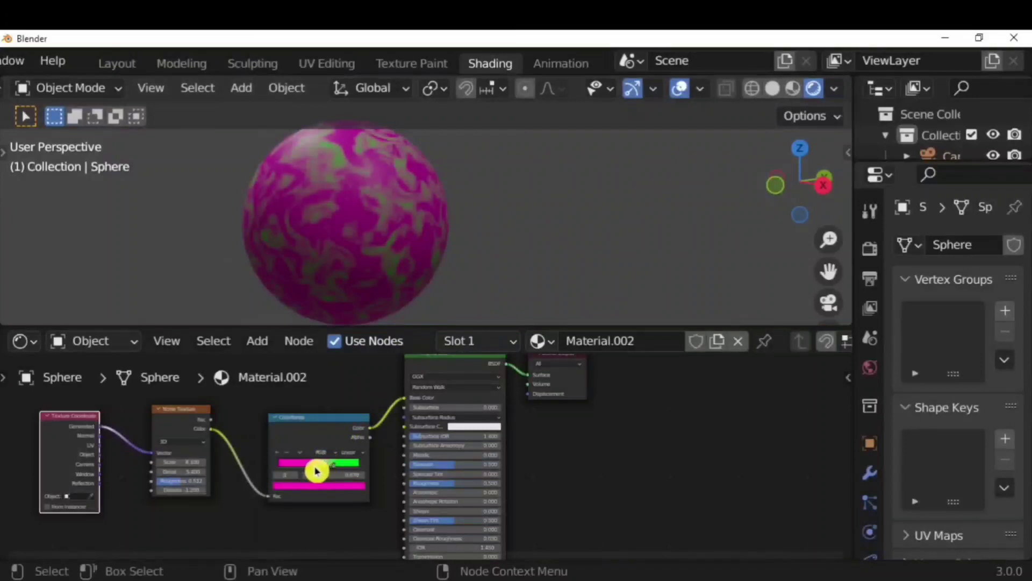
{"action": "mouse_move", "coordinate": [317, 471]}
{"action": "left_mouse_down"}
{"action": "mouse_move", "coordinate": [338, 468]}
{"action": "mouse_move", "coordinate": [318, 473]}
{"action": "left_mouse_up"}
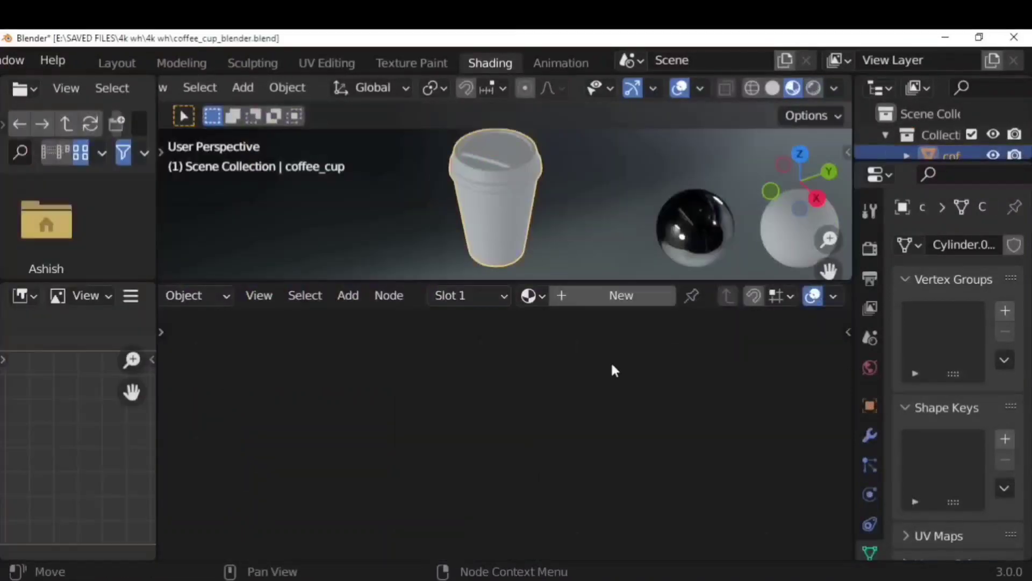
Create a new material for the coffee cup and link a new Image Texture node's Color to the Principled BSDF's Base Color.
{"action": "left_click", "coordinate": [585, 304]}
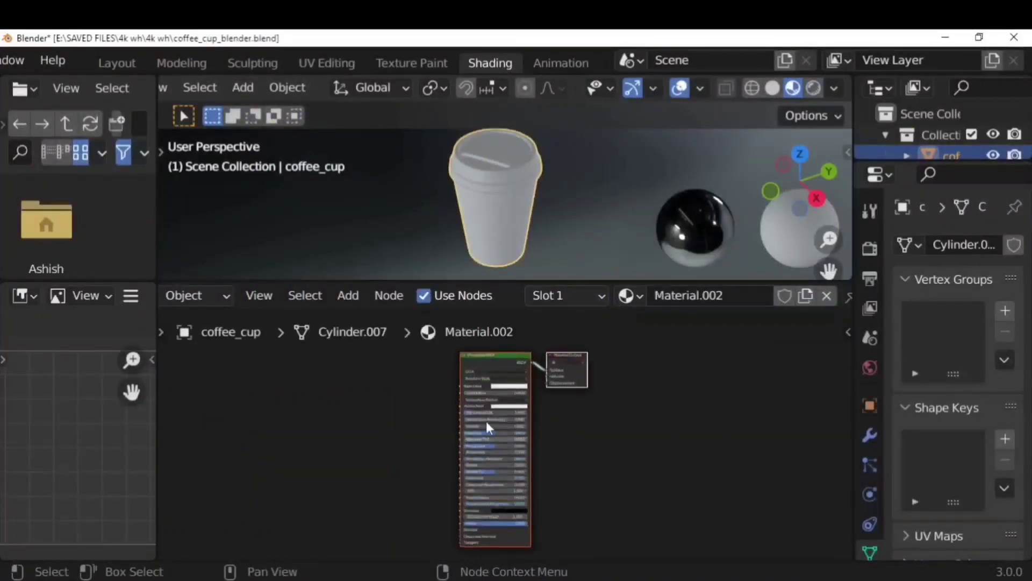
{"action": "key", "text": "shift+a"}
{"action": "left_click", "coordinate": [401, 335]}
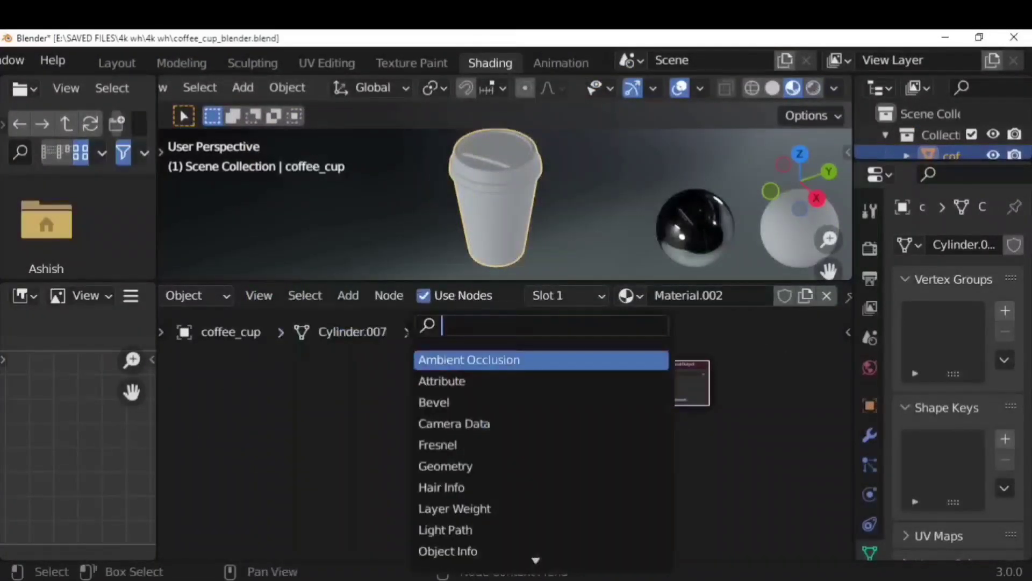
{"action": "type", "text": "im"}
{"action": "key", "text": "Return"}
{"action": "left_click", "coordinate": [510, 360]}
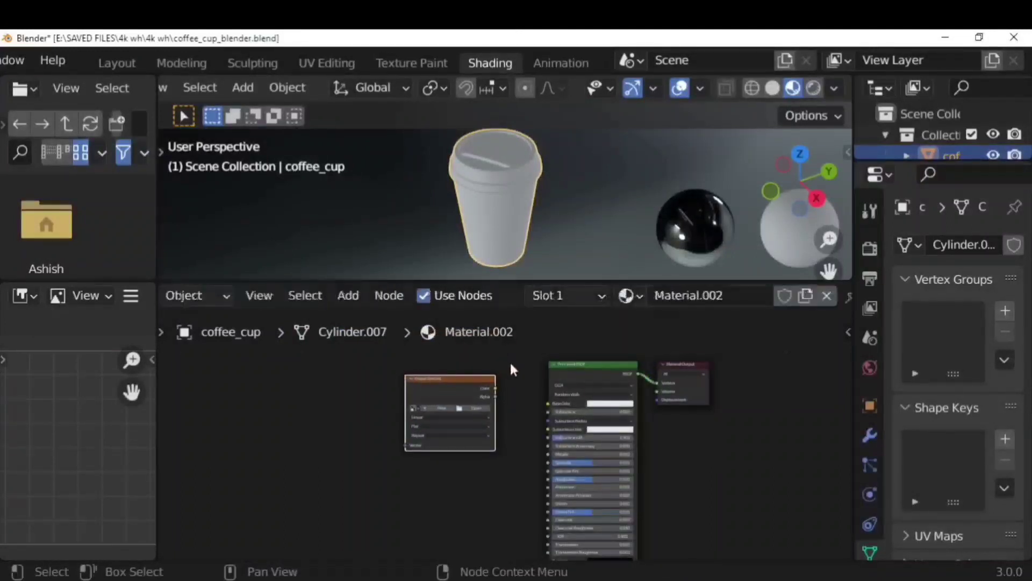
{"action": "scroll", "coordinate": [506, 371], "scroll_direction": "up", "scroll_amount": 2}
{"action": "left_click_drag", "start_coordinate": [493, 371], "coordinate": [563, 392]}
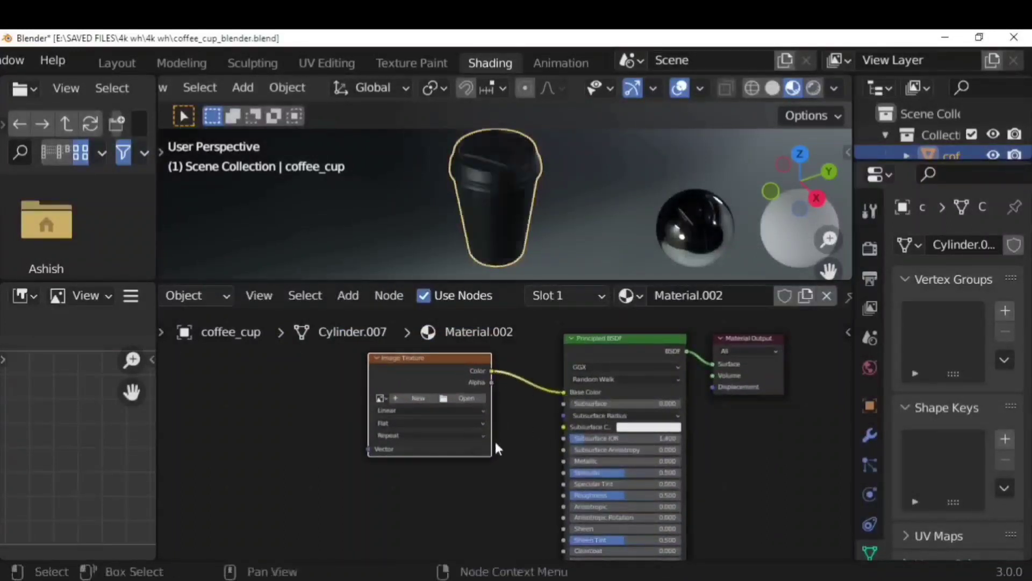
Create a blank white 2048 x 2048 px image in the Image Texture node.
{"action": "left_click", "coordinate": [417, 399]}
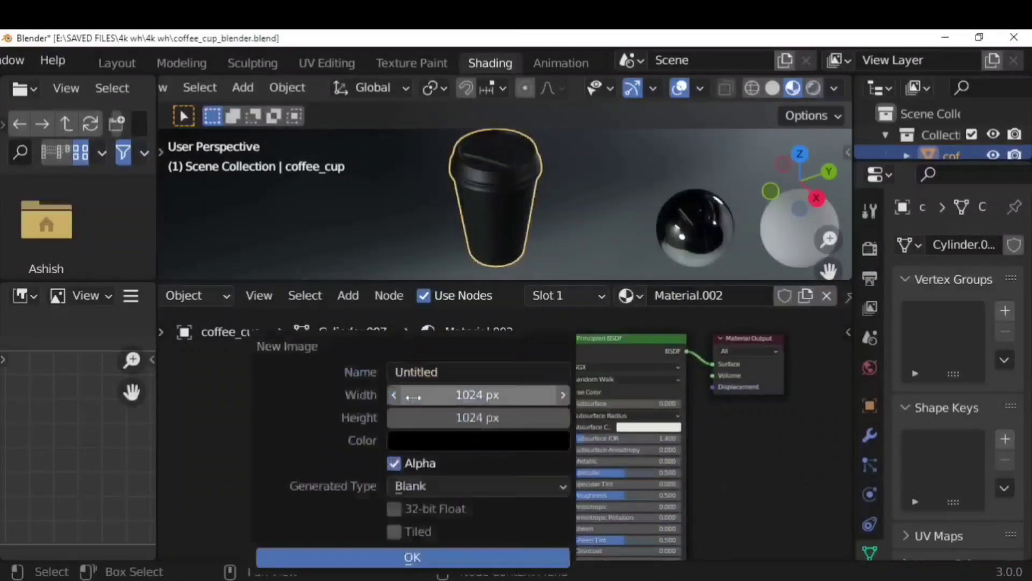
{"action": "left_click", "coordinate": [469, 395]}
{"action": "type", "text": "2048"}
{"action": "key", "text": "Return"}
{"action": "left_click", "coordinate": [472, 415]}
{"action": "type", "text": "2048"}
{"action": "key", "text": "Return"}
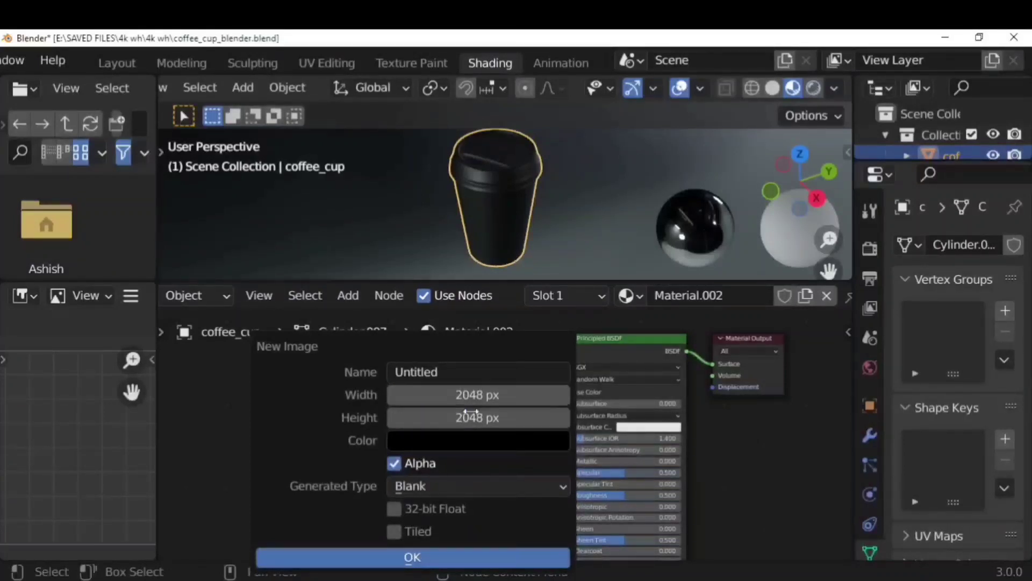
{"action": "left_click", "coordinate": [472, 442]}
{"action": "left_click_drag", "start_coordinate": [573, 291], "coordinate": [570, 135]}
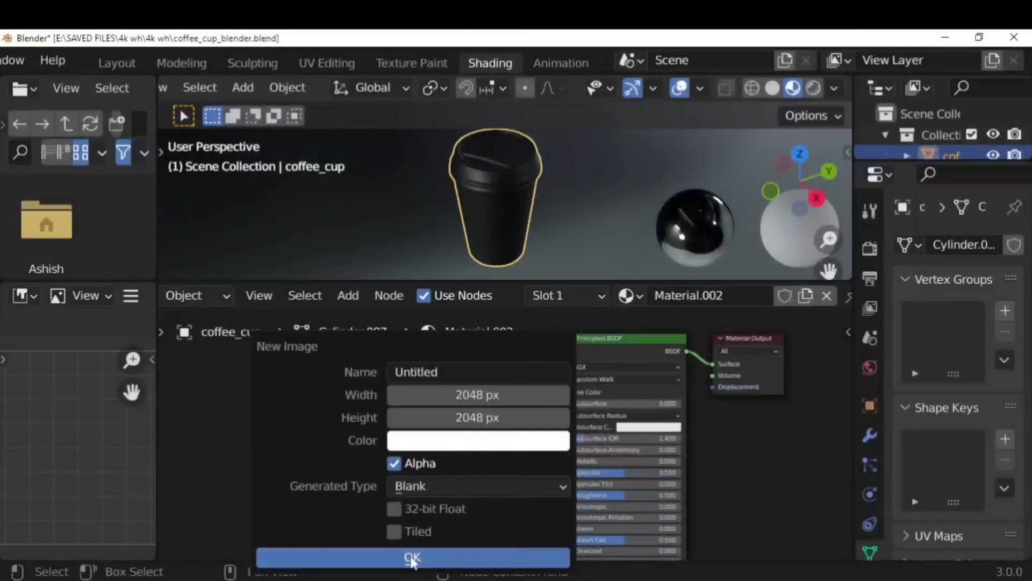
{"action": "left_click", "coordinate": [411, 559]}
{"action": "key", "text": "F1"}
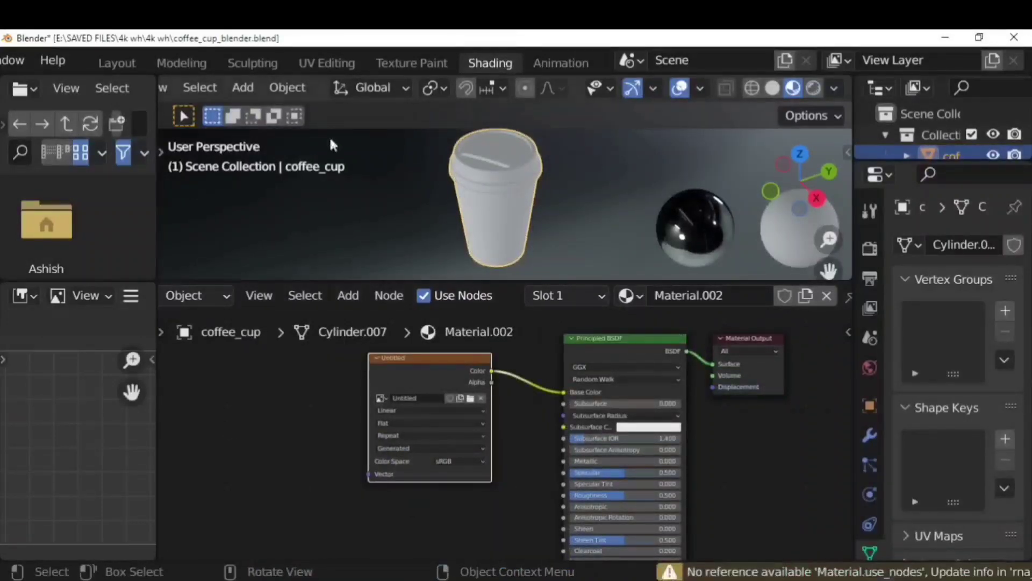
Switch to the Modeling workspace, frame the coffee cup and put it in Texture Paint mode.
{"action": "left_click", "coordinate": [182, 63]}
{"action": "key", "text": "Tab"}
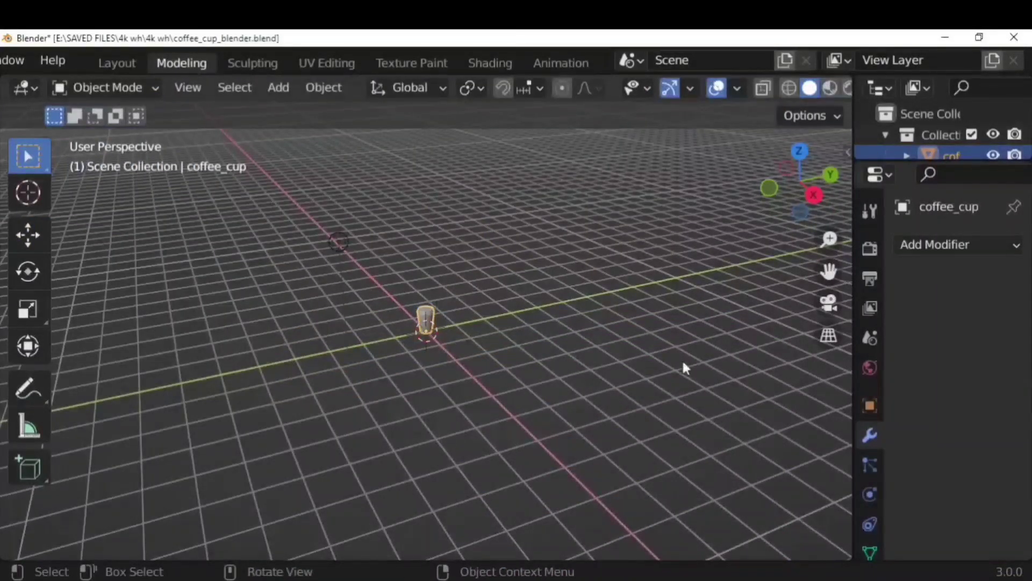
{"action": "key", "text": "KP_Decimal"}
{"action": "middle_click_drag", "start_coordinate": [682, 360], "coordinate": [596, 371]}
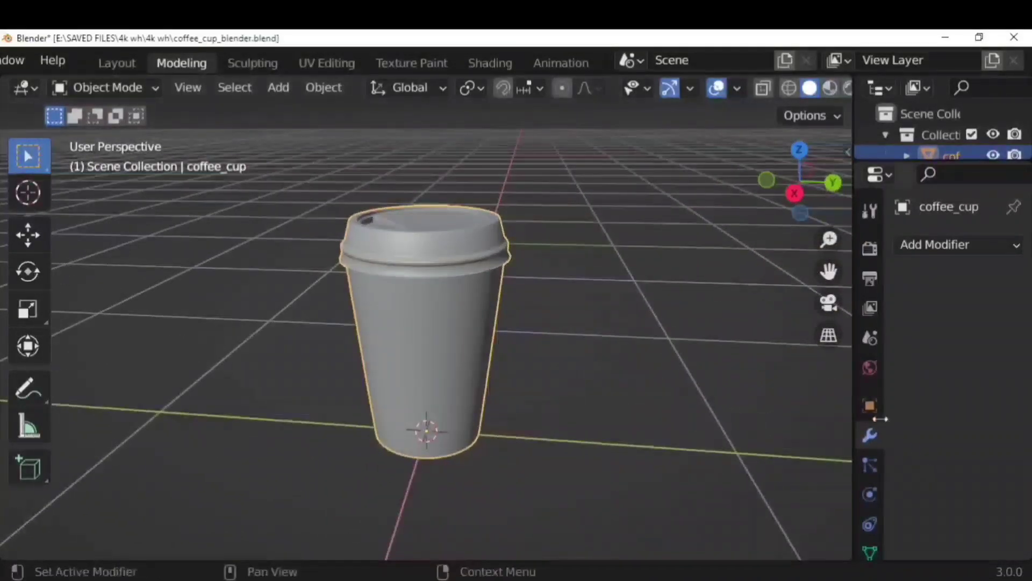
{"action": "left_click_drag", "start_coordinate": [854, 408], "coordinate": [764, 414]}
{"action": "left_click", "coordinate": [102, 87]}
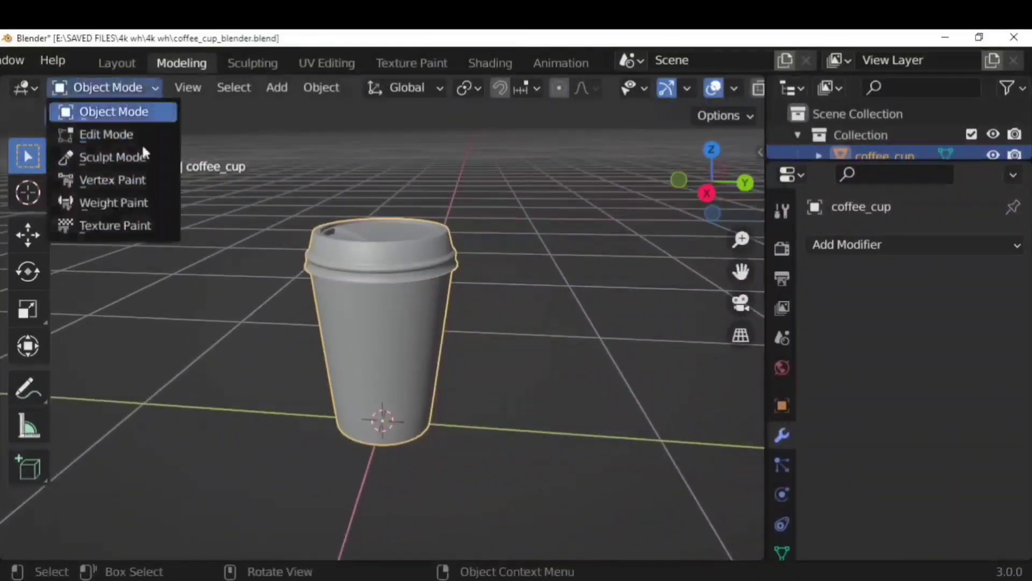
{"action": "left_click", "coordinate": [127, 225]}
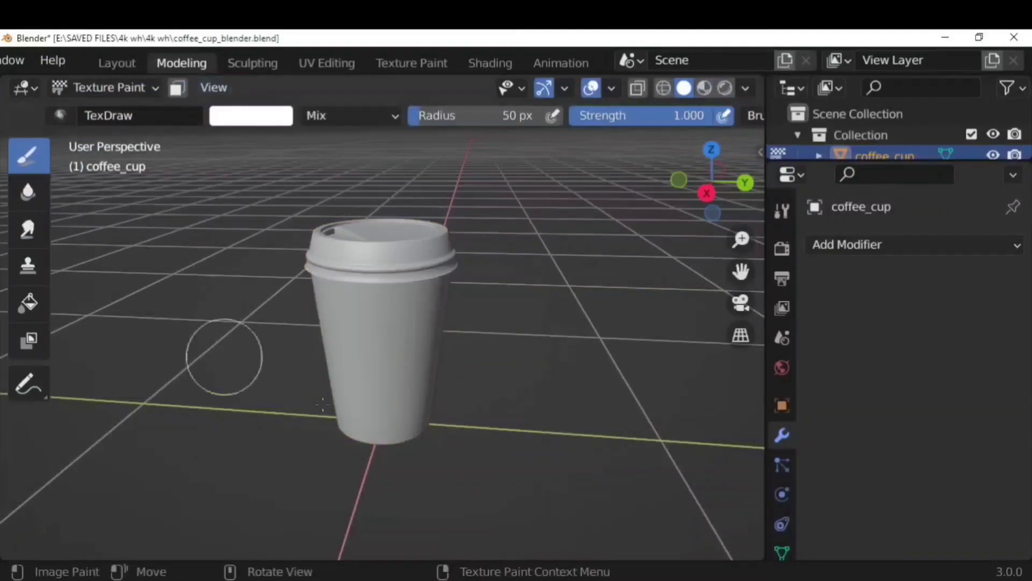
Add a new brush texture and load blender logo.png from the Desktop as its image.
{"action": "scroll", "coordinate": [782, 510], "scroll_direction": "down", "scroll_amount": 4}
{"action": "left_click", "coordinate": [782, 535]}
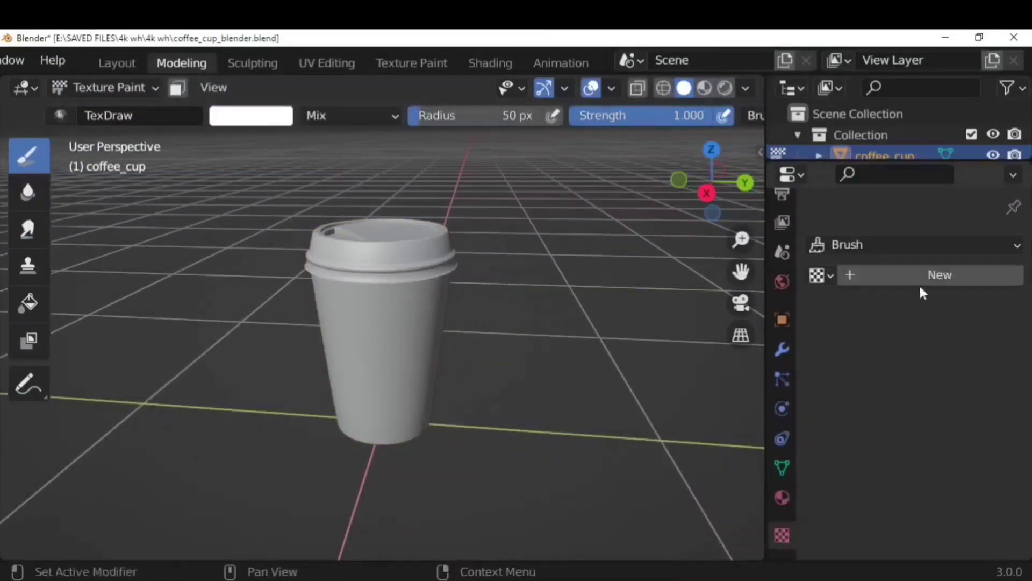
{"action": "left_click", "coordinate": [922, 278]}
{"action": "scroll", "coordinate": [869, 360], "scroll_direction": "down", "scroll_amount": 6}
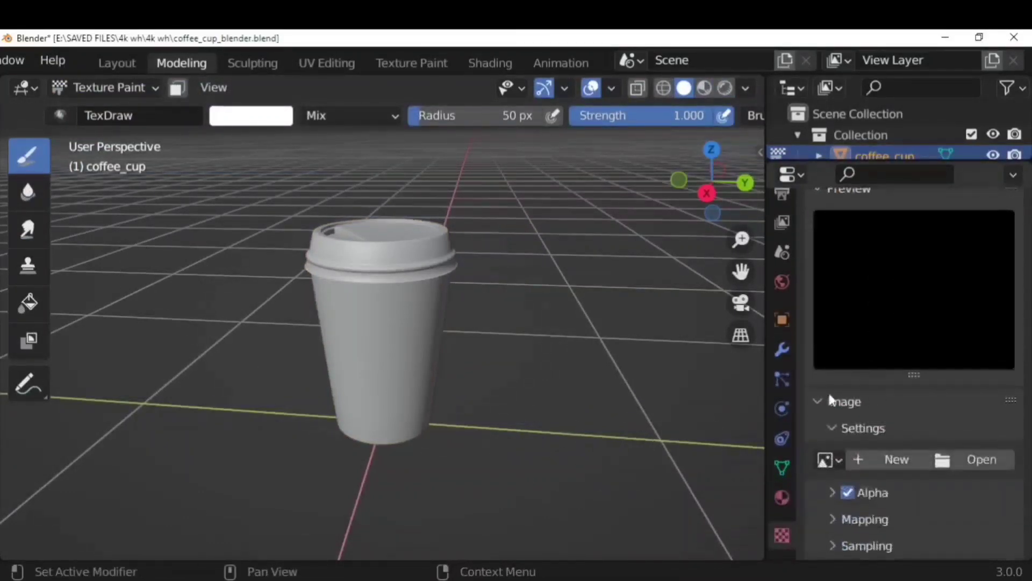
{"action": "left_click", "coordinate": [967, 464]}
{"action": "left_click", "coordinate": [102, 298]}
{"action": "left_click", "coordinate": [333, 233]}
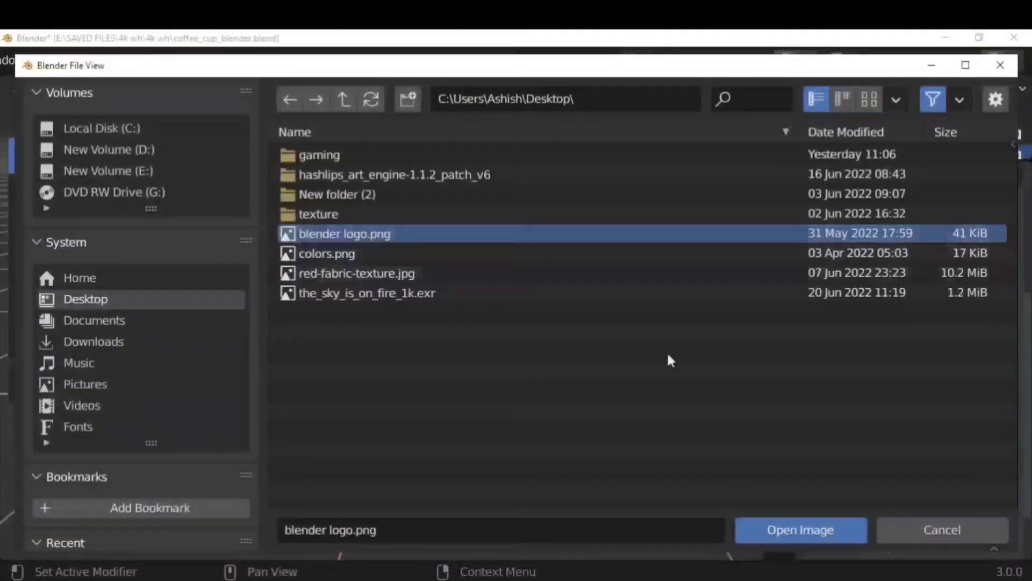
{"action": "left_click", "coordinate": [826, 539]}
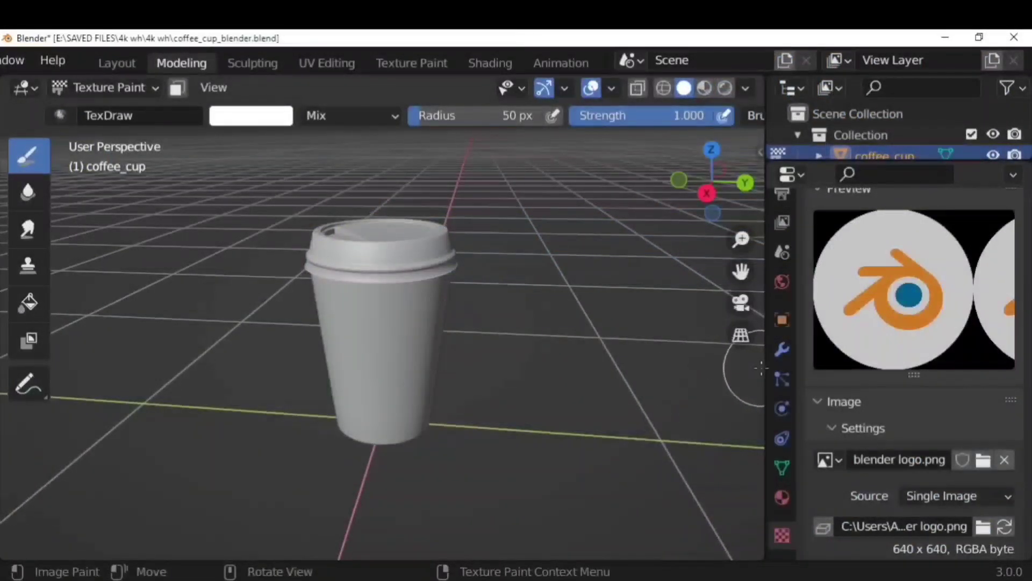
{"action": "left_click_drag", "start_coordinate": [762, 368], "coordinate": [690, 373]}
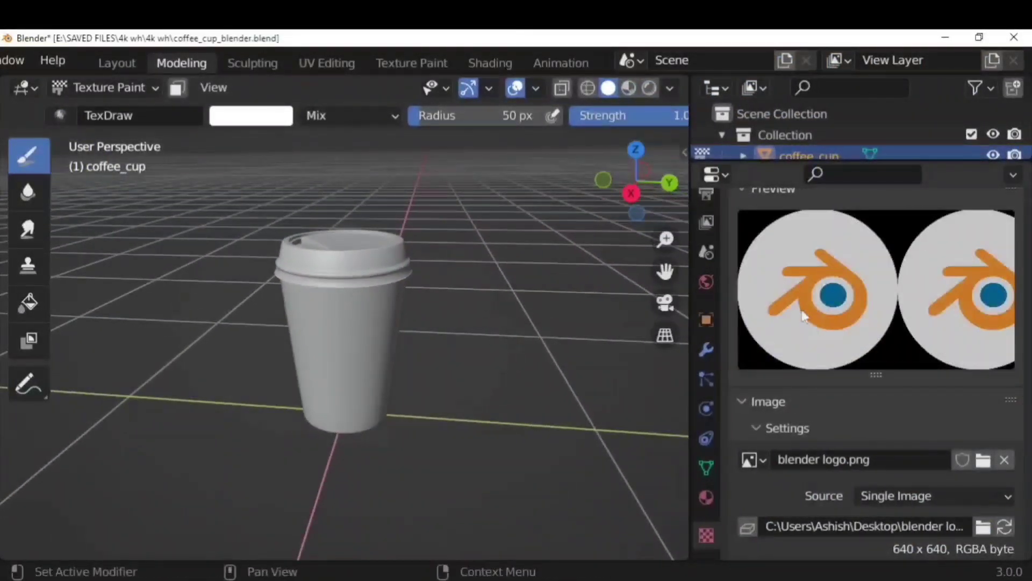
Review the brush texture's image settings and show the active tool's settings in the viewport sidebar.
{"action": "scroll", "coordinate": [903, 381], "scroll_direction": "down", "scroll_amount": 6}
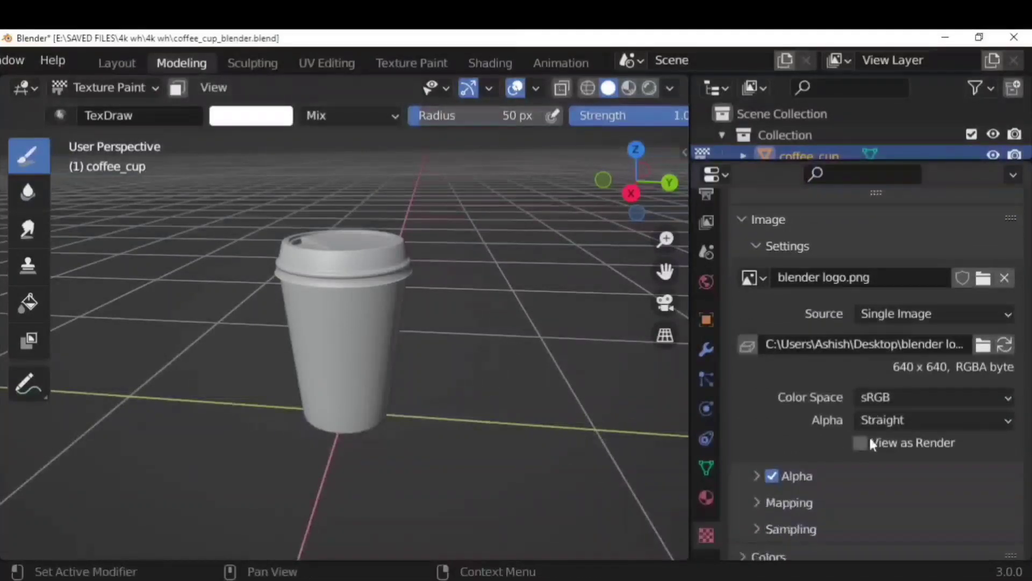
{"action": "scroll", "coordinate": [837, 376], "scroll_direction": "up", "scroll_amount": 4}
{"action": "scroll", "coordinate": [753, 366], "scroll_direction": "up", "scroll_amount": 4}
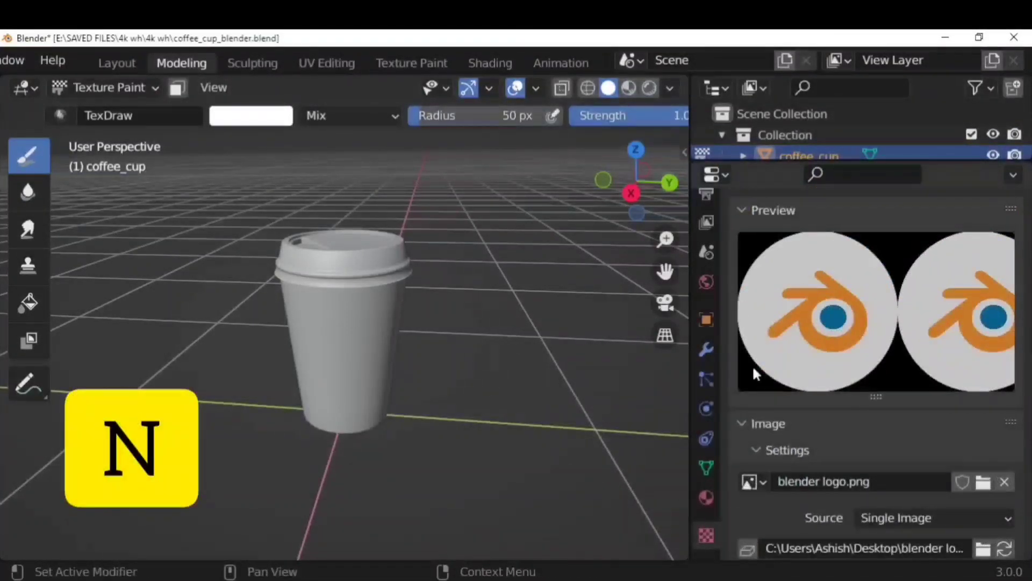
{"action": "key", "text": "n"}
{"action": "left_click", "coordinate": [678, 196]}
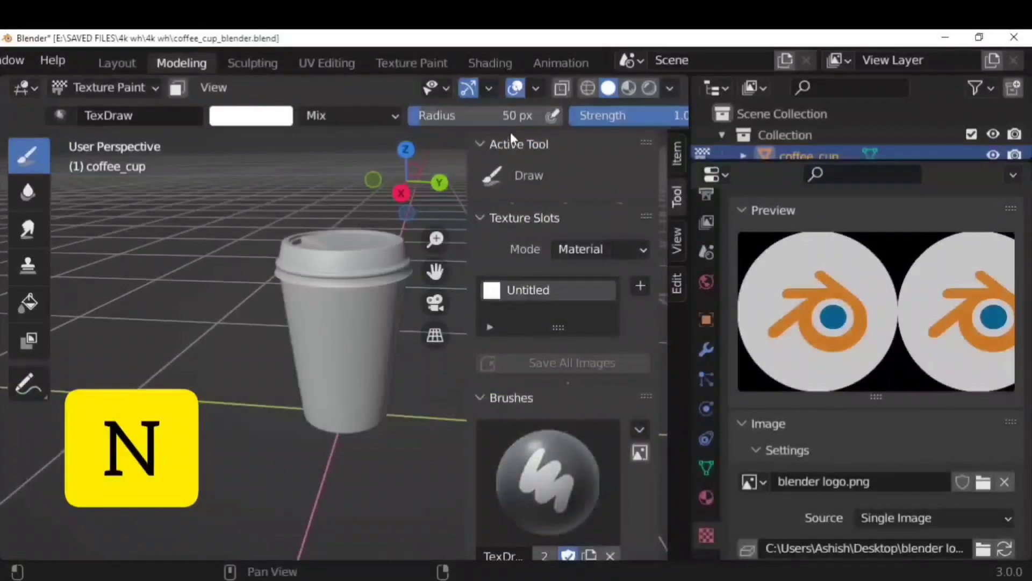
Set the brush texture's mapping to Stencil and hide the viewport sidebar.
{"action": "scroll", "coordinate": [551, 338], "scroll_direction": "down", "scroll_amount": 12}
{"action": "left_click", "coordinate": [499, 363]}
{"action": "scroll", "coordinate": [577, 317], "scroll_direction": "down", "scroll_amount": 3}
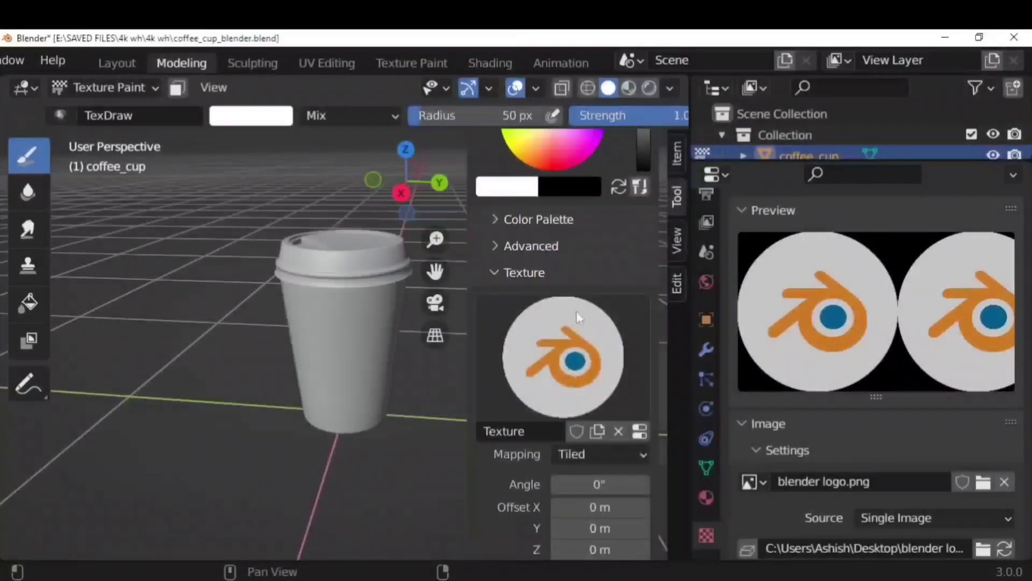
{"action": "scroll", "coordinate": [577, 317], "scroll_direction": "down", "scroll_amount": 4}
{"action": "left_click", "coordinate": [604, 359]}
{"action": "left_click", "coordinate": [601, 478]}
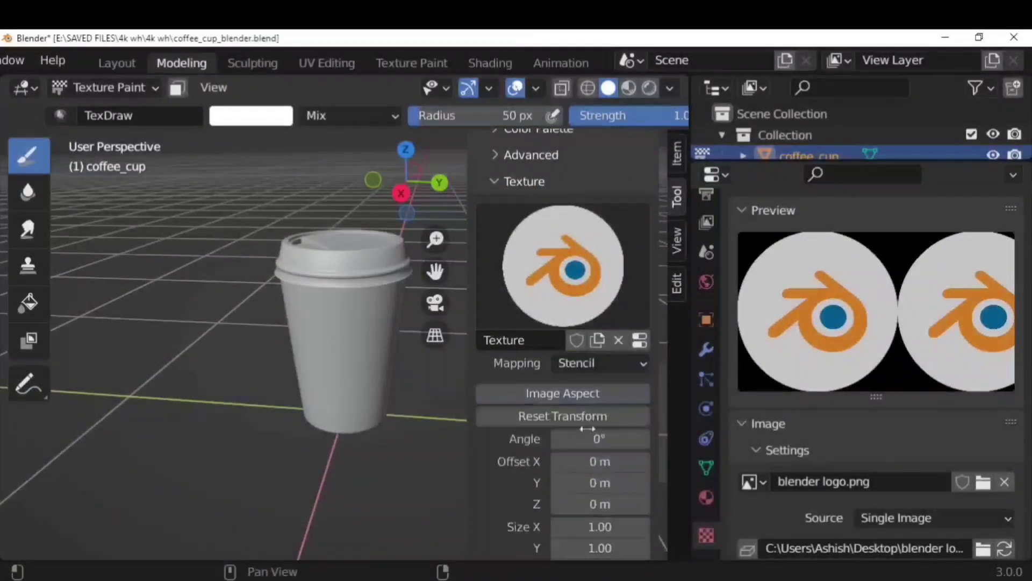
{"action": "key", "text": "n"}
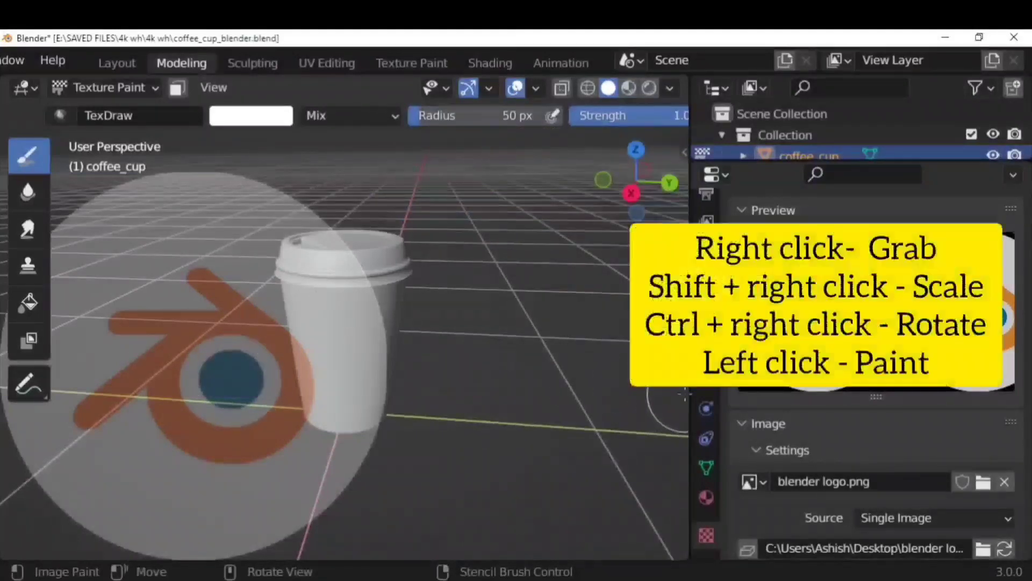
In the right orthographic view, move, rotate and scale the logo stencil over the cup's side and paint the logo onto it.
{"action": "left_click_drag", "start_coordinate": [692, 391], "coordinate": [727, 388]}
{"action": "key", "text": "KP_3"}
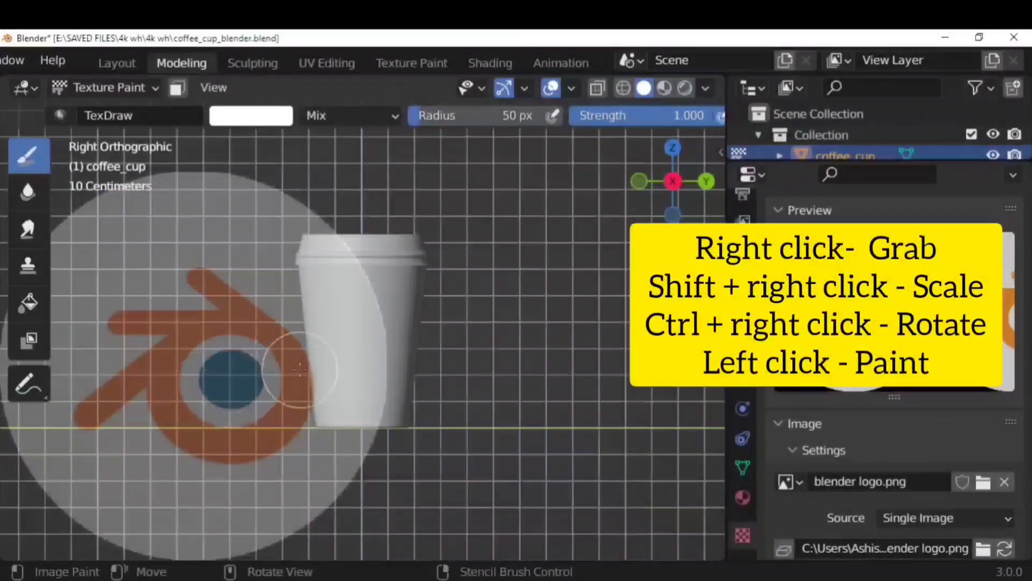
{"action": "right_click_drag", "start_coordinate": [296, 364], "coordinate": [379, 316]}
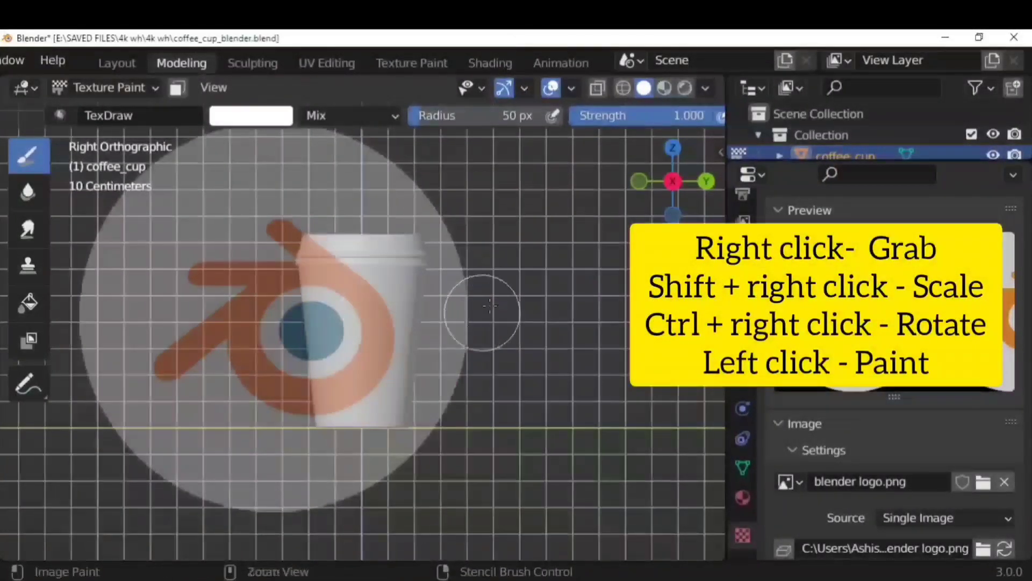
{"action": "right_click_drag", "start_coordinate": [481, 313], "coordinate": [439, 342], "text": "ctrl"}
{"action": "right_click_drag", "start_coordinate": [592, 414], "coordinate": [527, 394], "text": "shift"}
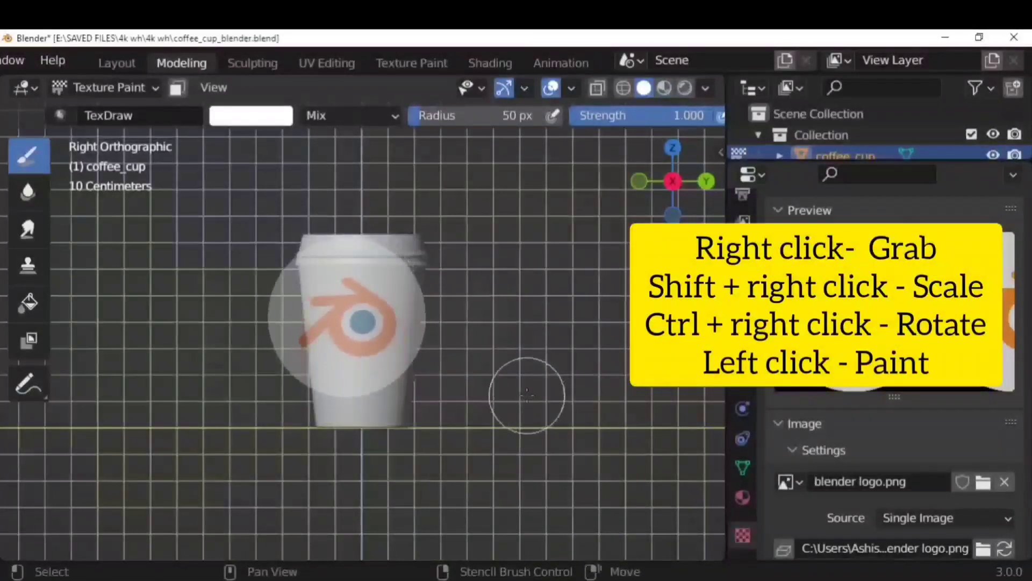
{"action": "mouse_move", "coordinate": [488, 342]}
{"action": "right_mouse_down"}
{"action": "mouse_move", "coordinate": [525, 353]}
{"action": "mouse_move", "coordinate": [492, 340]}
{"action": "right_mouse_up"}
{"action": "scroll", "coordinate": [497, 340], "scroll_direction": "up", "scroll_amount": 3}
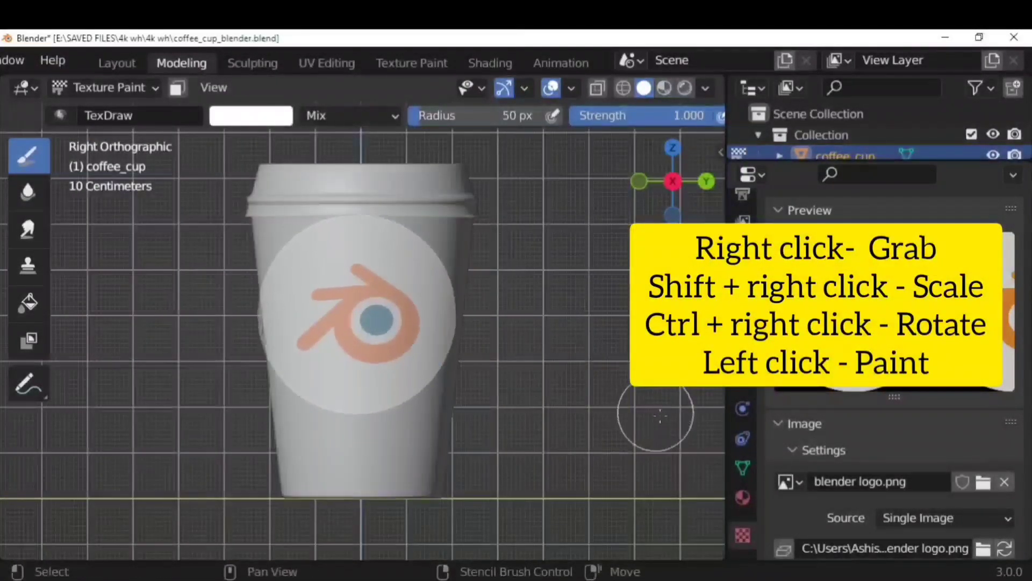
{"action": "right_click_drag", "start_coordinate": [624, 386], "coordinate": [606, 376]}
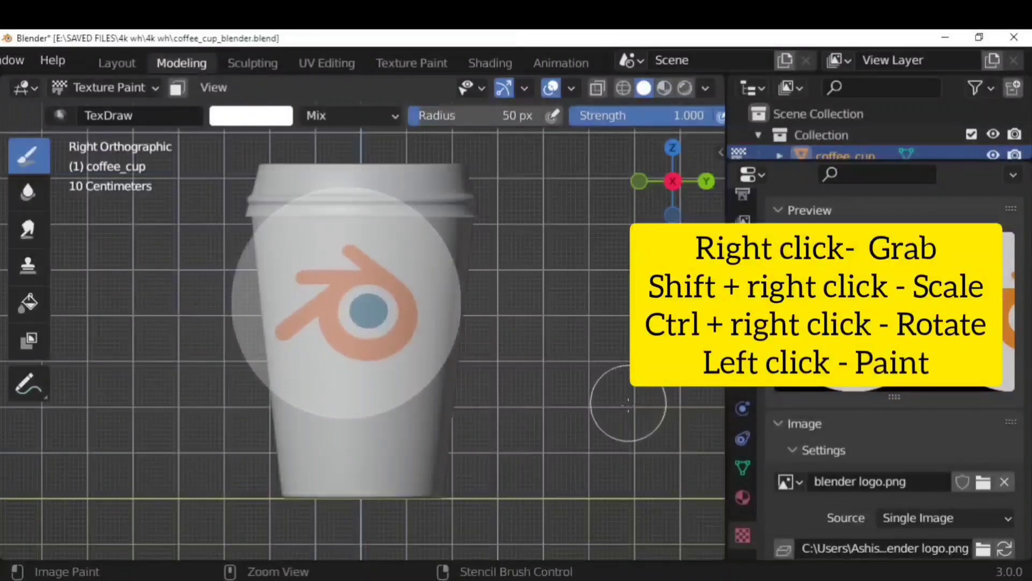
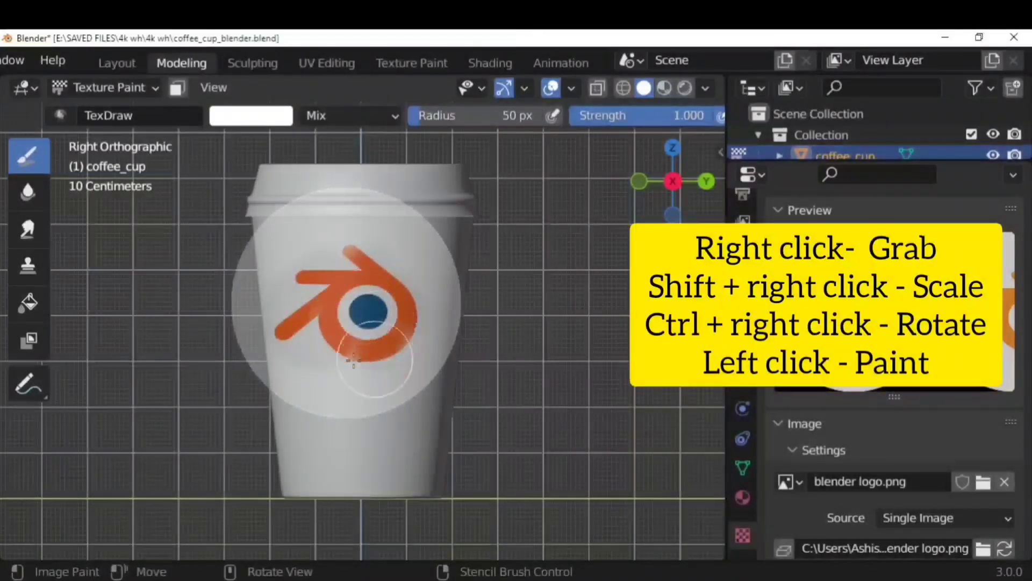
Check the painted logo in perspective, then move and shrink the stencil to fit the cup's base in the bottom view.
{"action": "mouse_move", "coordinate": [391, 344]}
{"action": "middle_mouse_down"}
{"action": "mouse_move", "coordinate": [404, 399]}
{"action": "mouse_move", "coordinate": [421, 403]}
{"action": "middle_mouse_up"}
{"action": "scroll", "coordinate": [422, 403], "scroll_direction": "down", "scroll_amount": 2}
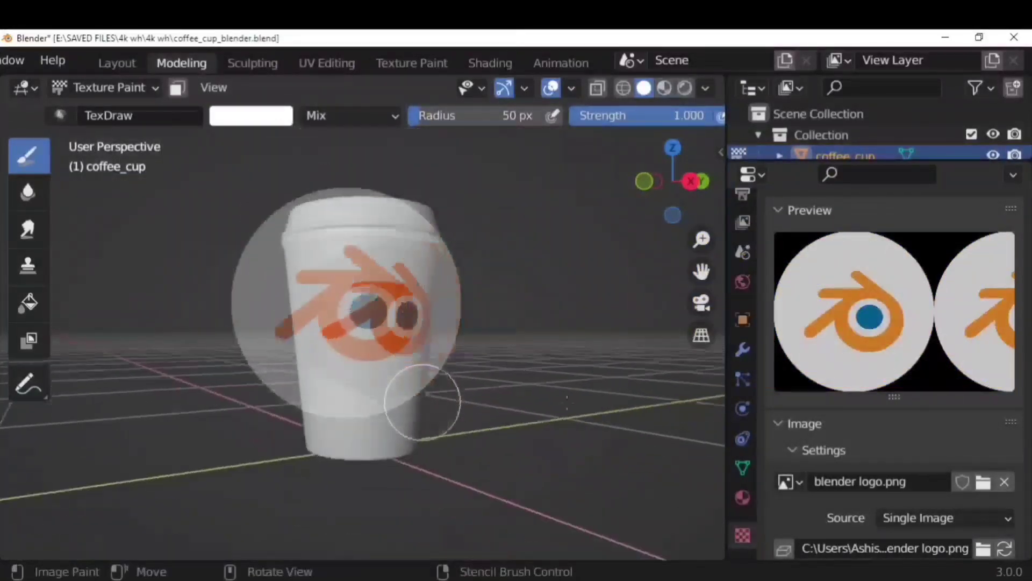
{"action": "mouse_move", "coordinate": [650, 358]}
{"action": "middle_mouse_down"}
{"action": "mouse_move", "coordinate": [590, 407]}
{"action": "mouse_move", "coordinate": [631, 375]}
{"action": "mouse_move", "coordinate": [583, 352]}
{"action": "mouse_move", "coordinate": [641, 262]}
{"action": "middle_mouse_up"}
{"action": "left_click", "coordinate": [676, 195]}
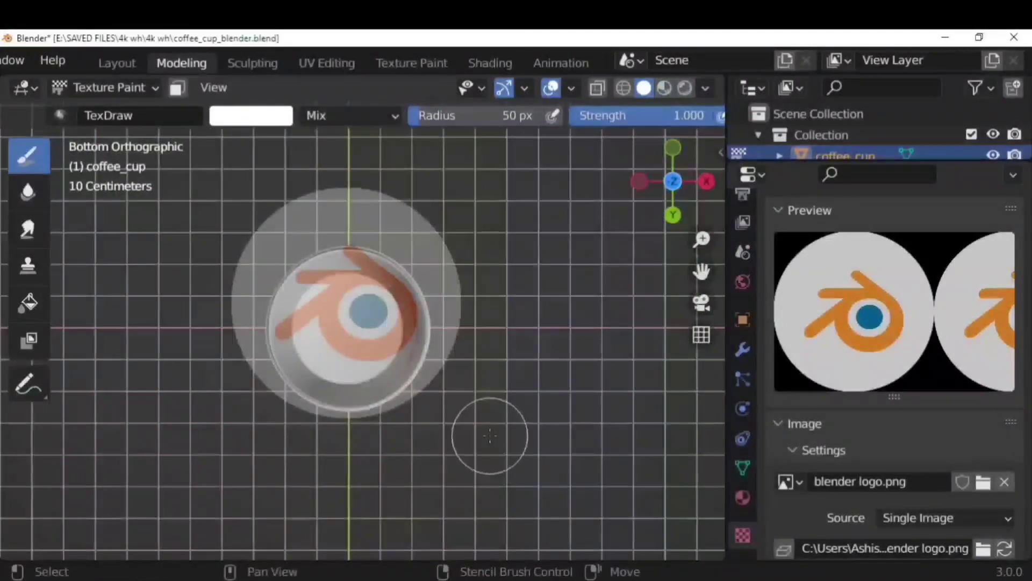
{"action": "mouse_move", "coordinate": [544, 452]}
{"action": "right_mouse_down"}
{"action": "mouse_move", "coordinate": [486, 451]}
{"action": "mouse_move", "coordinate": [531, 470]}
{"action": "right_mouse_up"}
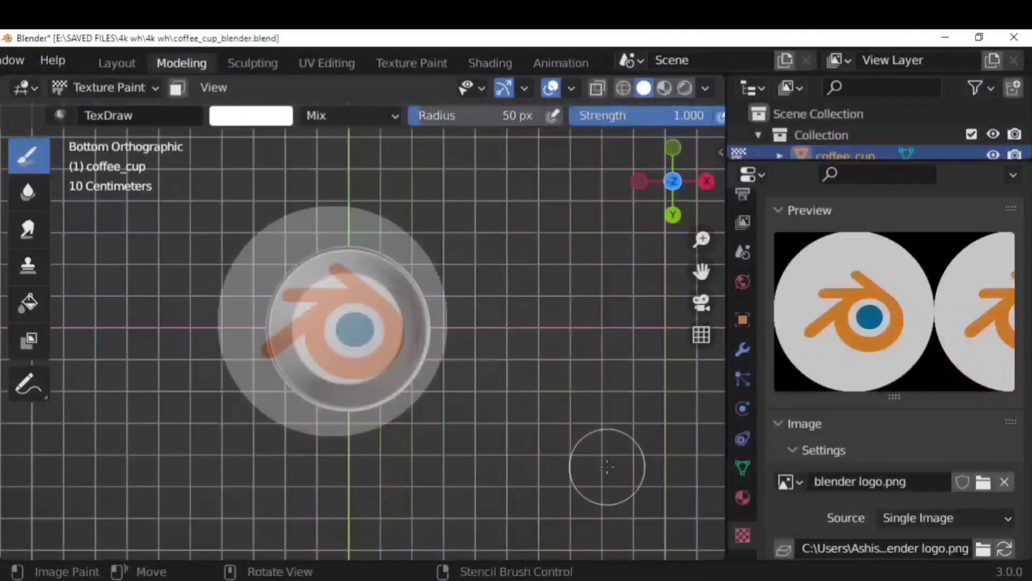
{"action": "right_click_drag", "start_coordinate": [606, 479], "coordinate": [488, 435], "text": "shift"}
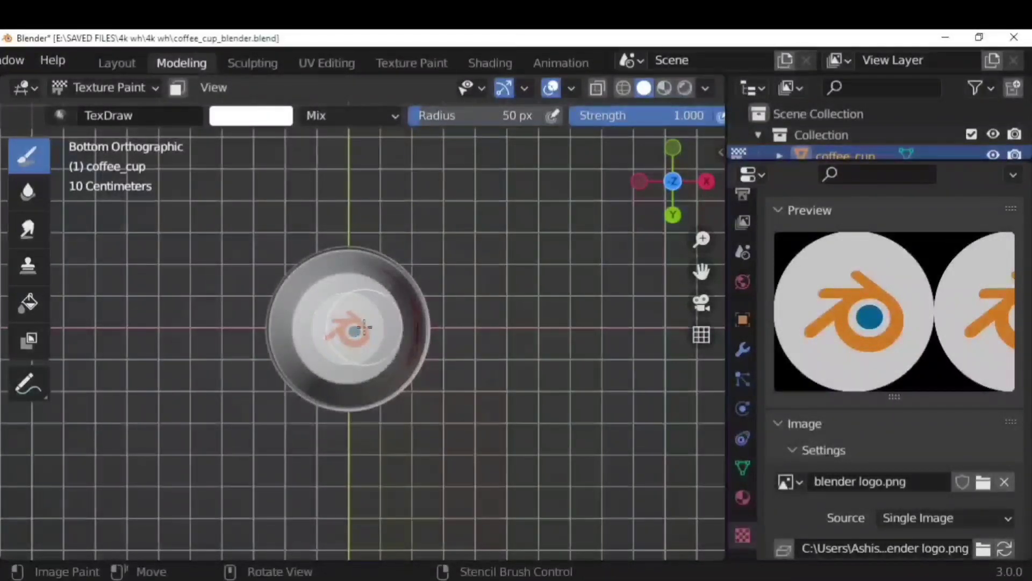
{"action": "middle_click_drag", "start_coordinate": [363, 326], "coordinate": [417, 532]}
{"action": "mouse_move", "coordinate": [543, 345]}
{"action": "middle_mouse_down"}
{"action": "mouse_move", "coordinate": [471, 468]}
{"action": "mouse_move", "coordinate": [472, 362]}
{"action": "mouse_move", "coordinate": [549, 361]}
{"action": "middle_mouse_up"}
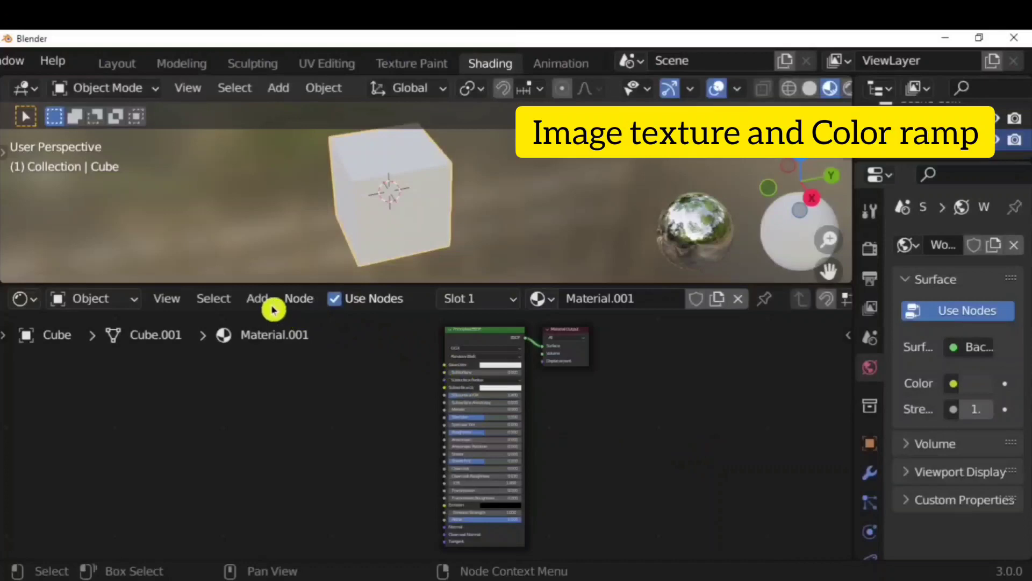
Add an Image Texture node beside the cube material's Principled BSDF and load red-fabric-texture.jpg from the Desktop.
{"action": "left_click", "coordinate": [269, 301]}
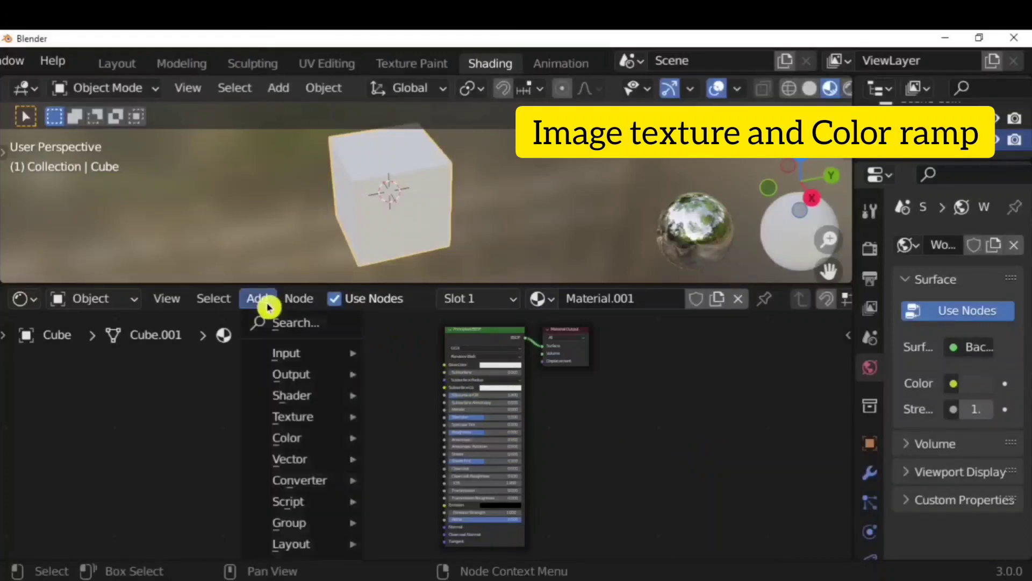
{"action": "mouse_move", "coordinate": [316, 417]}
{"action": "left_click", "coordinate": [469, 248]}
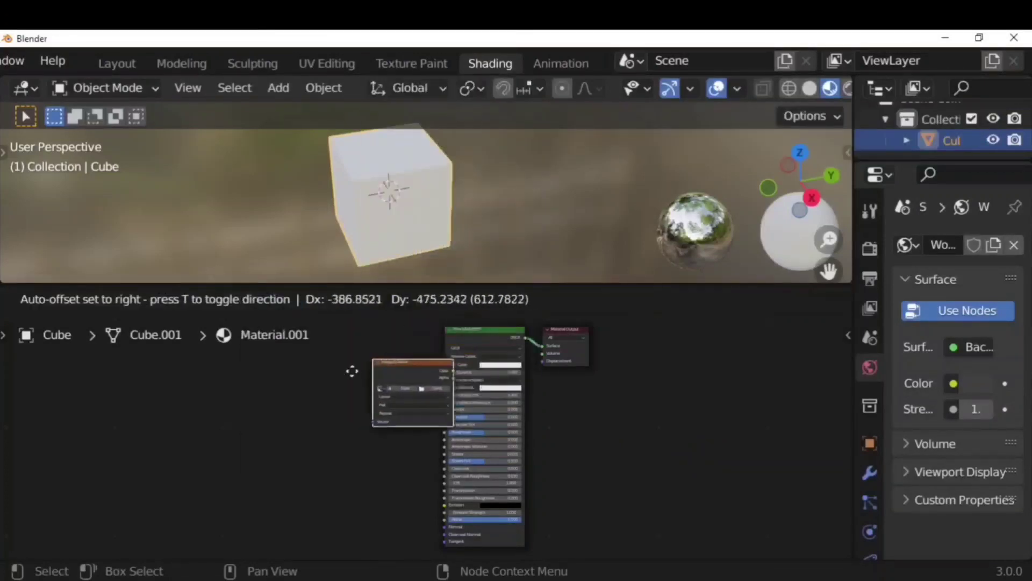
{"action": "left_click", "coordinate": [340, 376]}
{"action": "scroll", "coordinate": [349, 406], "scroll_direction": "up", "scroll_amount": 2}
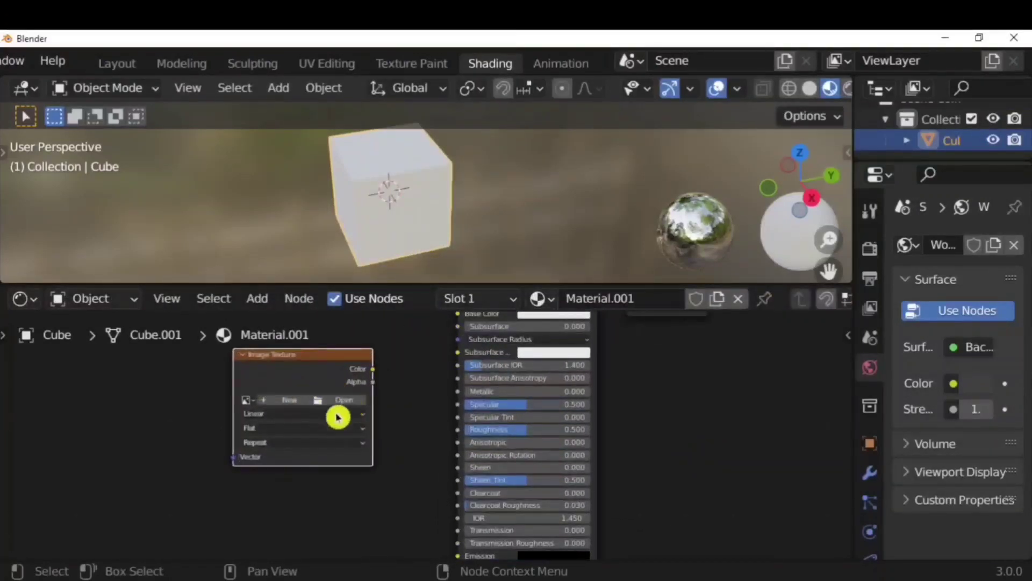
{"action": "left_click", "coordinate": [349, 406]}
{"action": "left_click", "coordinate": [137, 303]}
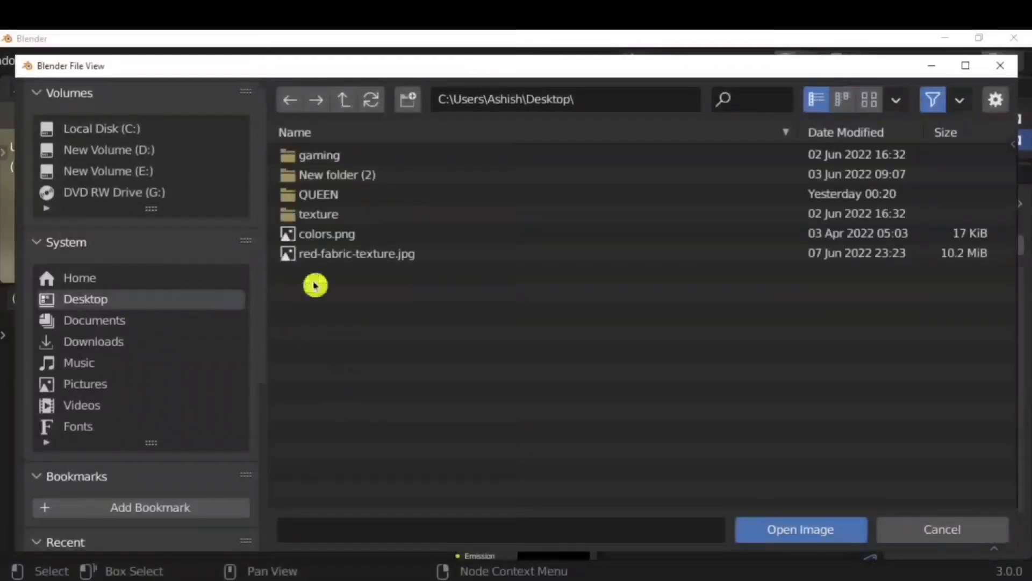
{"action": "left_click", "coordinate": [397, 263]}
{"action": "left_click", "coordinate": [807, 530]}
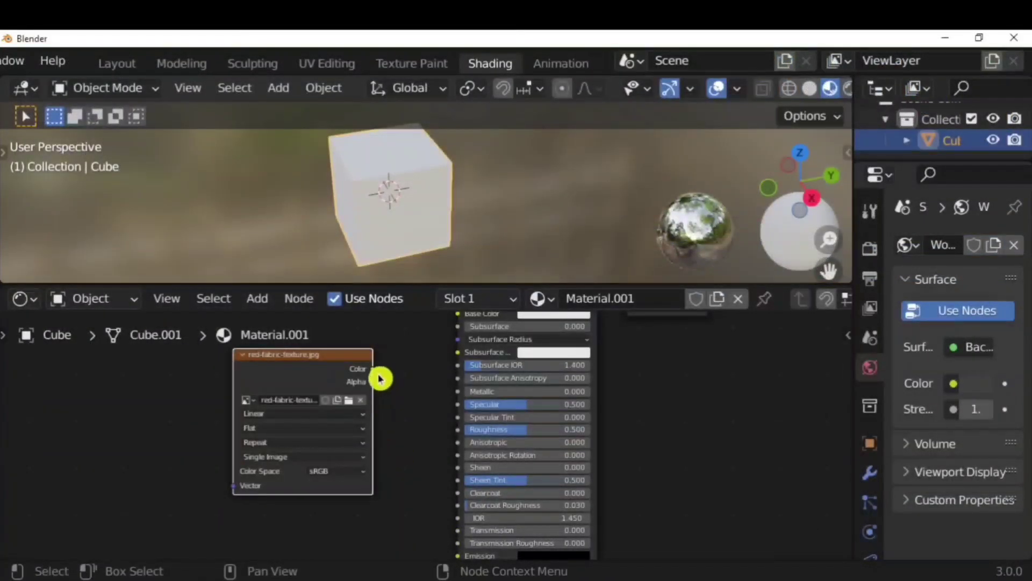
Connect the image texture's Color output to the Principled BSDF's Base Color and move the texture node level with that input.
{"action": "left_click_drag", "start_coordinate": [372, 370], "coordinate": [444, 436]}
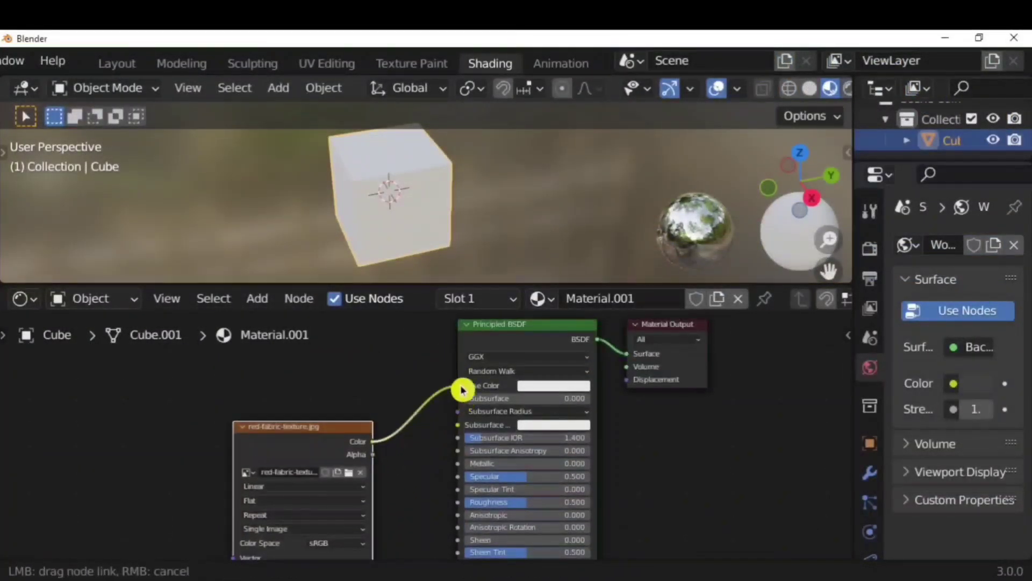
{"action": "left_click_drag", "start_coordinate": [462, 389], "coordinate": [459, 386]}
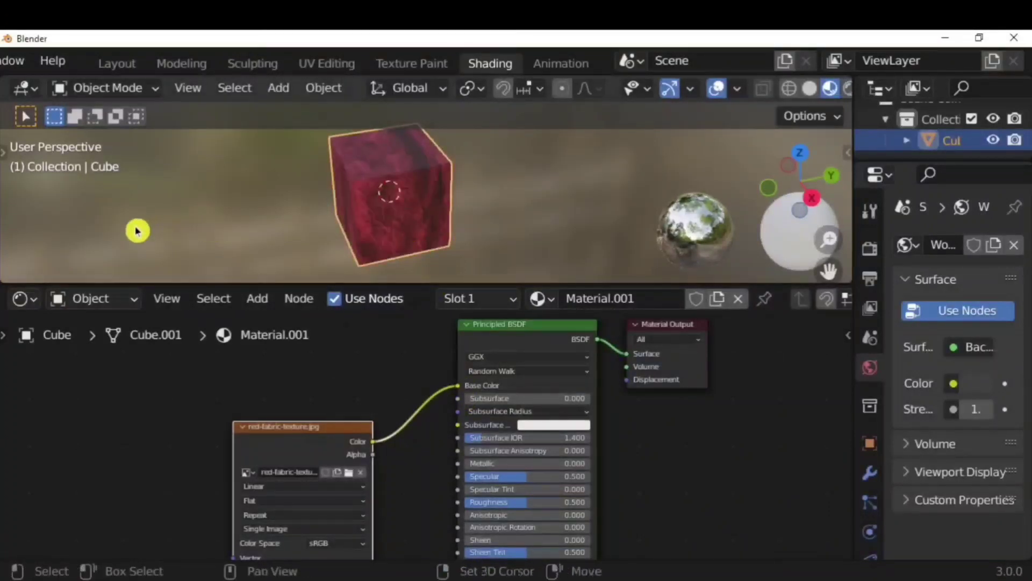
{"action": "scroll", "coordinate": [410, 199], "scroll_direction": "up", "scroll_amount": 4}
{"action": "scroll", "coordinate": [459, 221], "scroll_direction": "down", "scroll_amount": 4}
{"action": "middle_click_drag", "start_coordinate": [464, 217], "coordinate": [602, 185]}
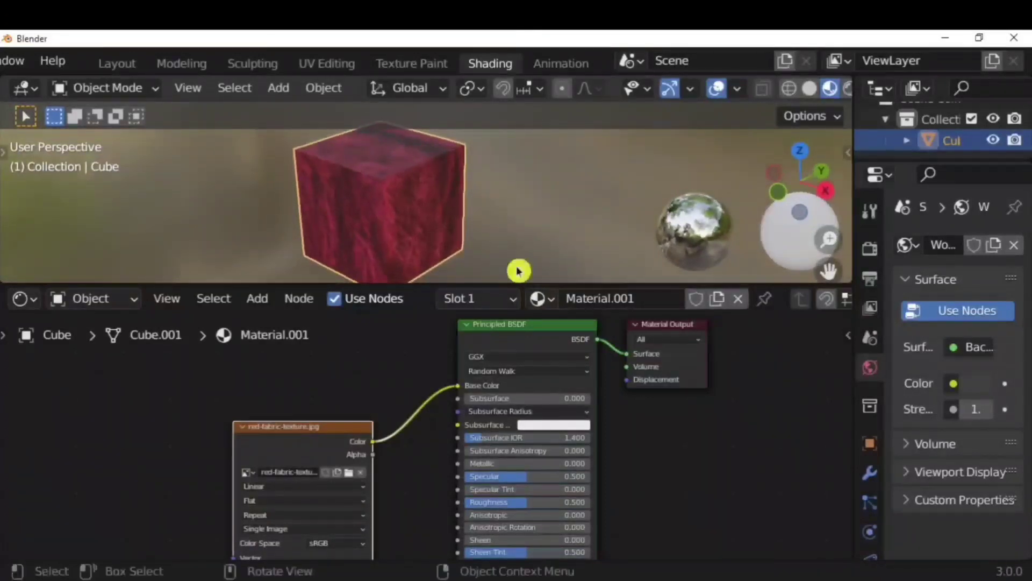
{"action": "left_click_drag", "start_coordinate": [300, 430], "coordinate": [321, 365]}
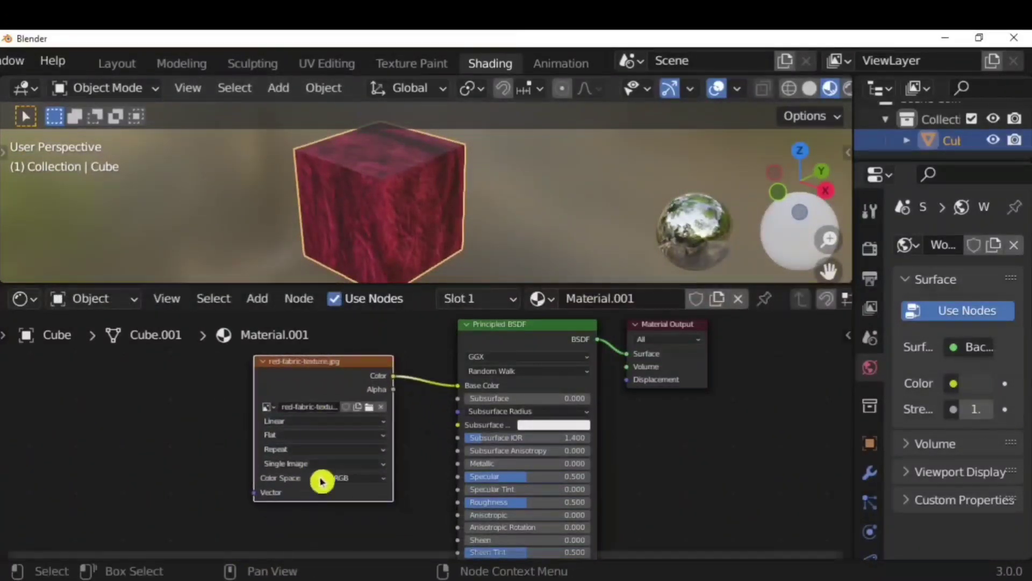
Try the Sphere and Box projections on the Image Texture node and return it to Flat.
{"action": "left_click", "coordinate": [329, 435]}
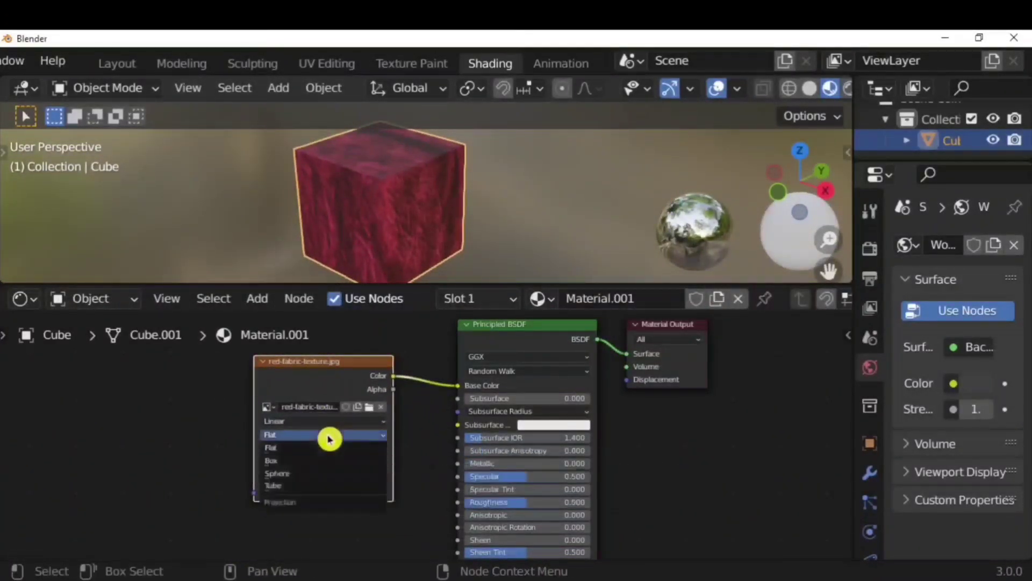
{"action": "left_click", "coordinate": [306, 475]}
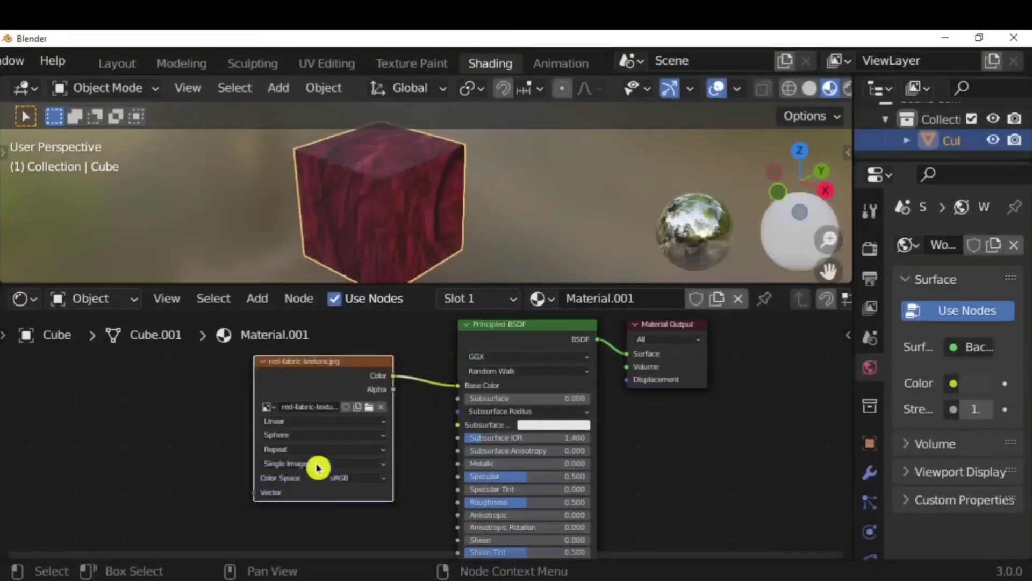
{"action": "left_click", "coordinate": [329, 435]}
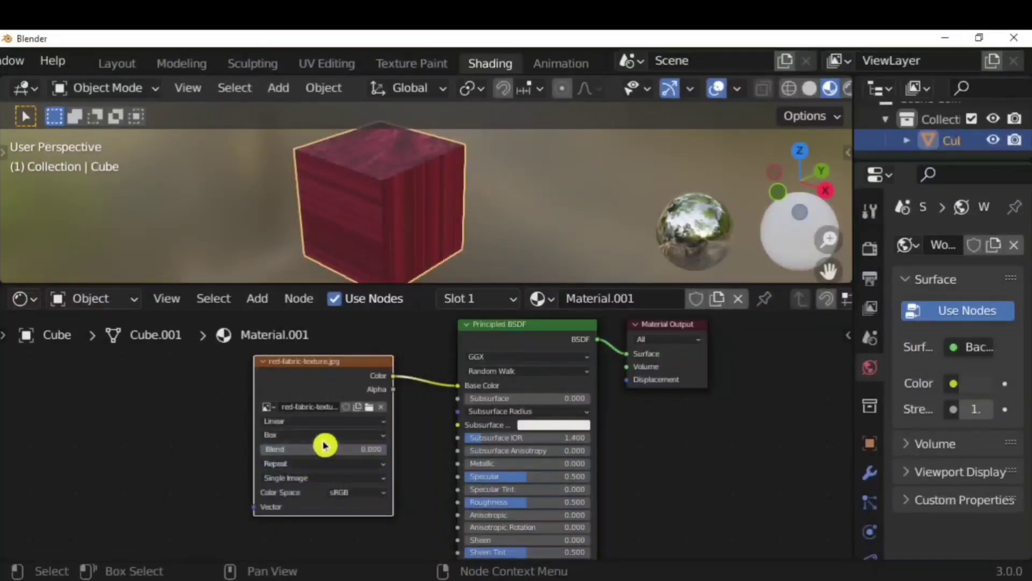
{"action": "left_click", "coordinate": [322, 435]}
{"action": "left_click", "coordinate": [321, 429]}
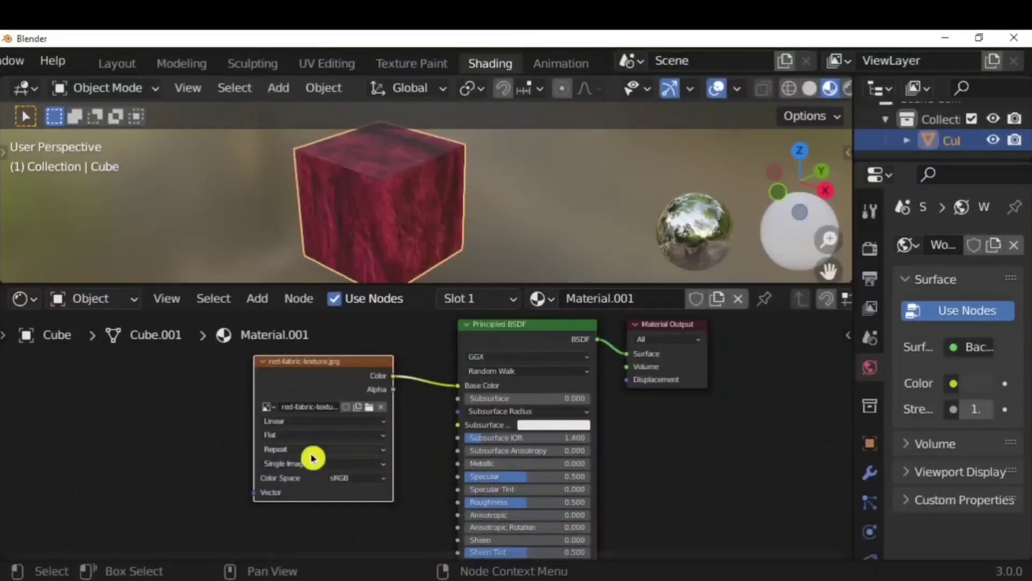
Review the Image Texture node's extension, source and color space options.
{"action": "left_click", "coordinate": [313, 450]}
{"action": "left_click", "coordinate": [313, 460]}
{"action": "left_click", "coordinate": [307, 466]}
{"action": "left_click", "coordinate": [306, 465]}
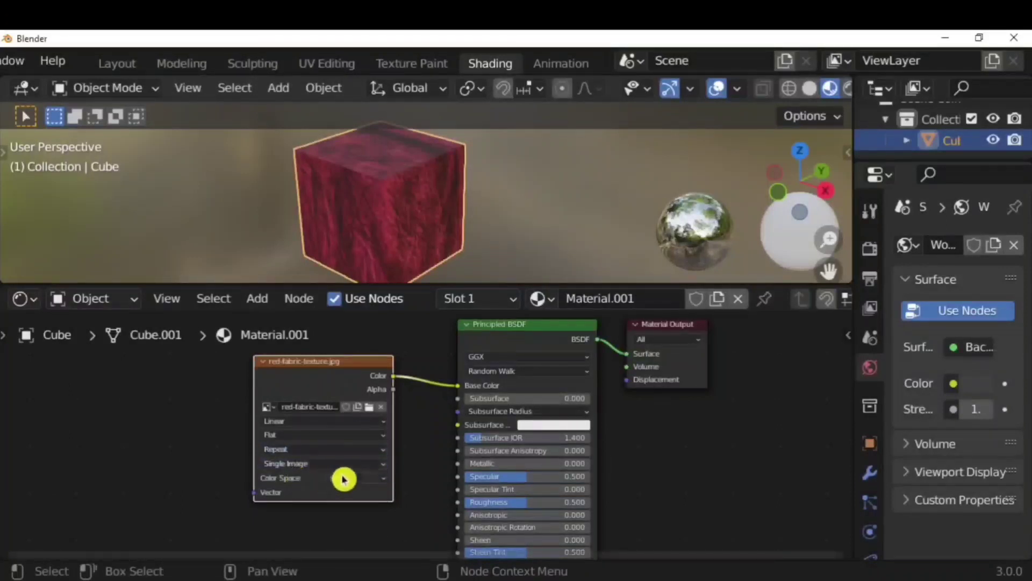
{"action": "left_click", "coordinate": [364, 479]}
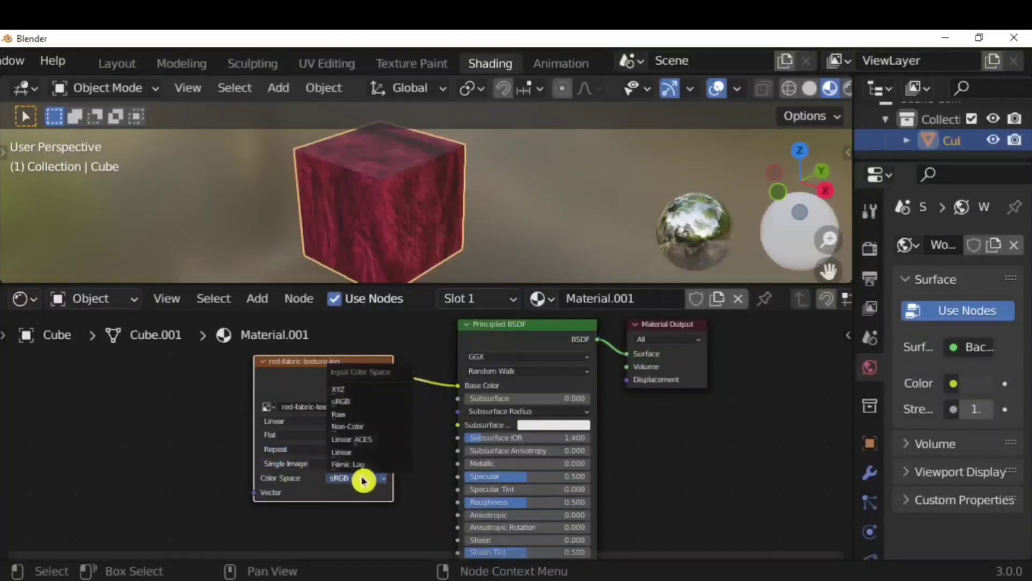
Try the Non-Color color space on the red fabric image texture and restore it to sRGB.
{"action": "left_click", "coordinate": [359, 427]}
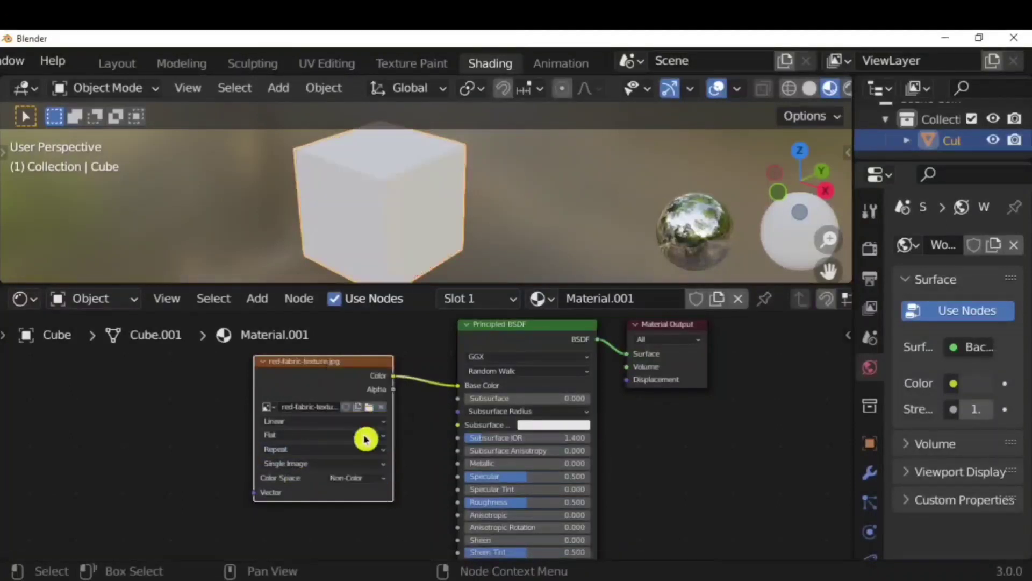
{"action": "left_click", "coordinate": [368, 480]}
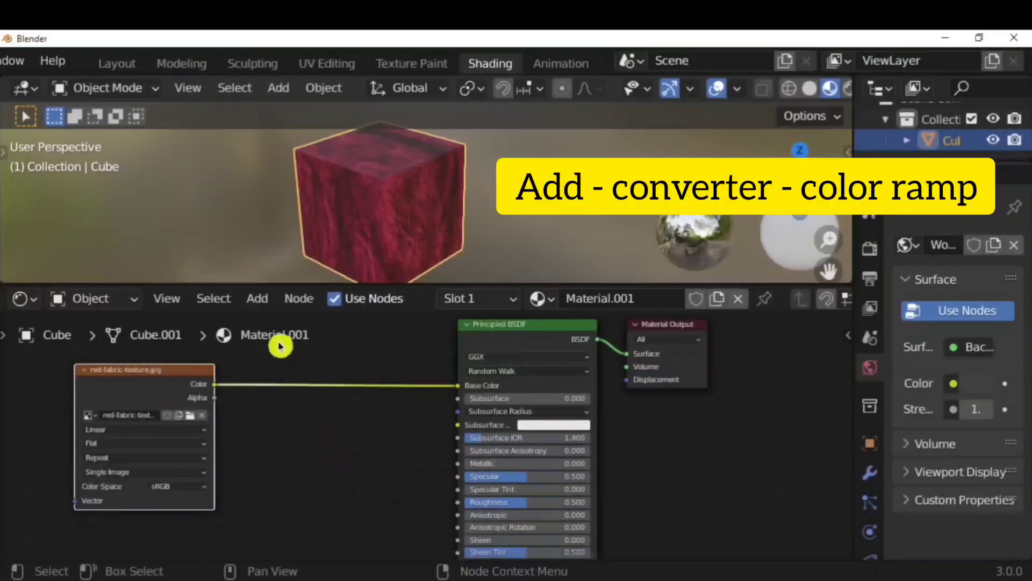
Insert a ColorRamp node between the red fabric texture and the Base Color input, and adjust its black and white stops.
{"action": "left_click", "coordinate": [257, 298]}
{"action": "mouse_move", "coordinate": [322, 483]}
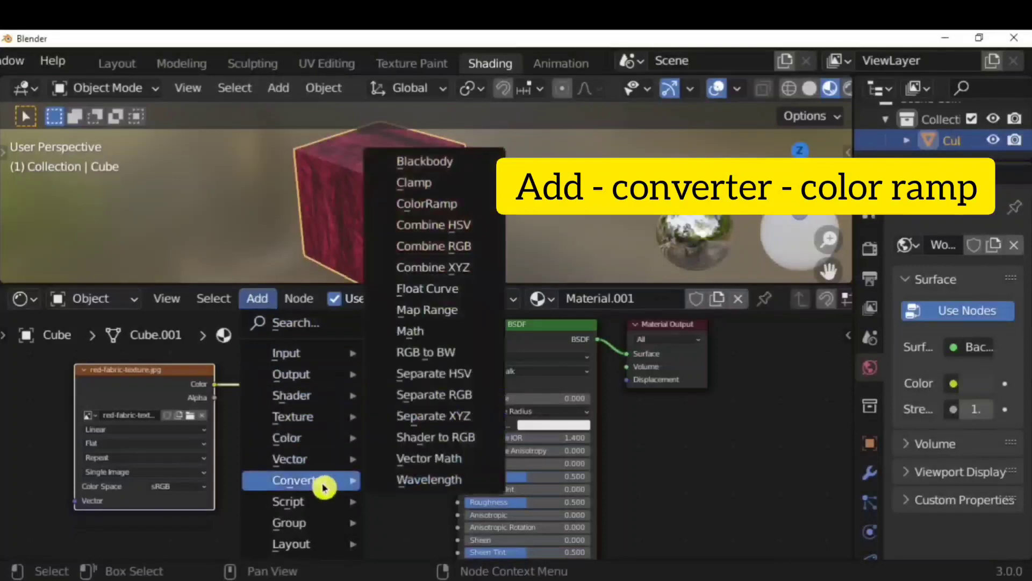
{"action": "left_click", "coordinate": [448, 211]}
{"action": "left_click", "coordinate": [307, 401]}
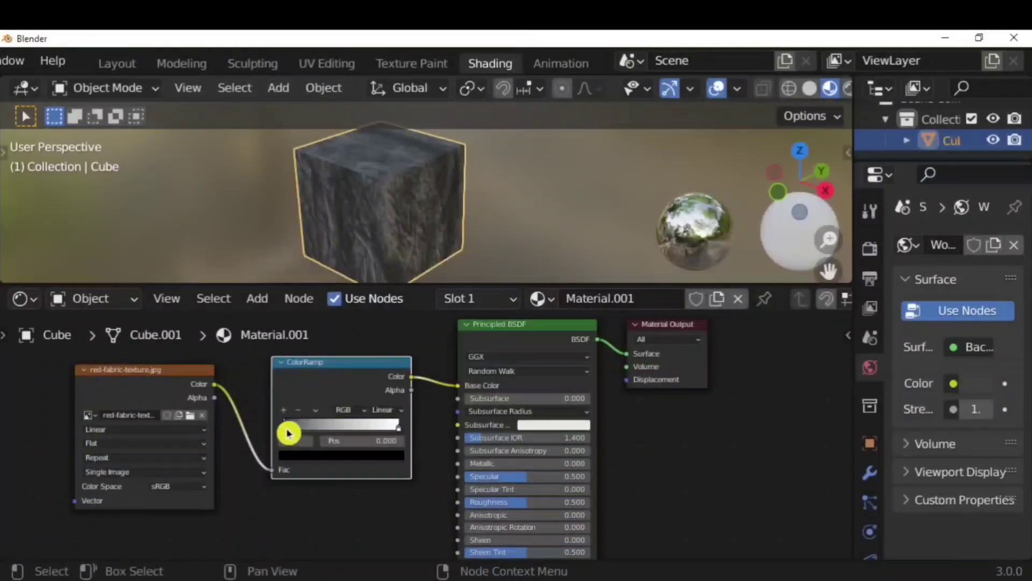
{"action": "mouse_move", "coordinate": [289, 433]}
{"action": "left_mouse_down"}
{"action": "mouse_move", "coordinate": [295, 427]}
{"action": "mouse_move", "coordinate": [279, 428]}
{"action": "left_mouse_up"}
{"action": "mouse_move", "coordinate": [398, 433]}
{"action": "left_mouse_down"}
{"action": "mouse_move", "coordinate": [353, 427]}
{"action": "mouse_move", "coordinate": [399, 433]}
{"action": "mouse_move", "coordinate": [329, 437]}
{"action": "mouse_move", "coordinate": [395, 441]}
{"action": "left_mouse_up"}
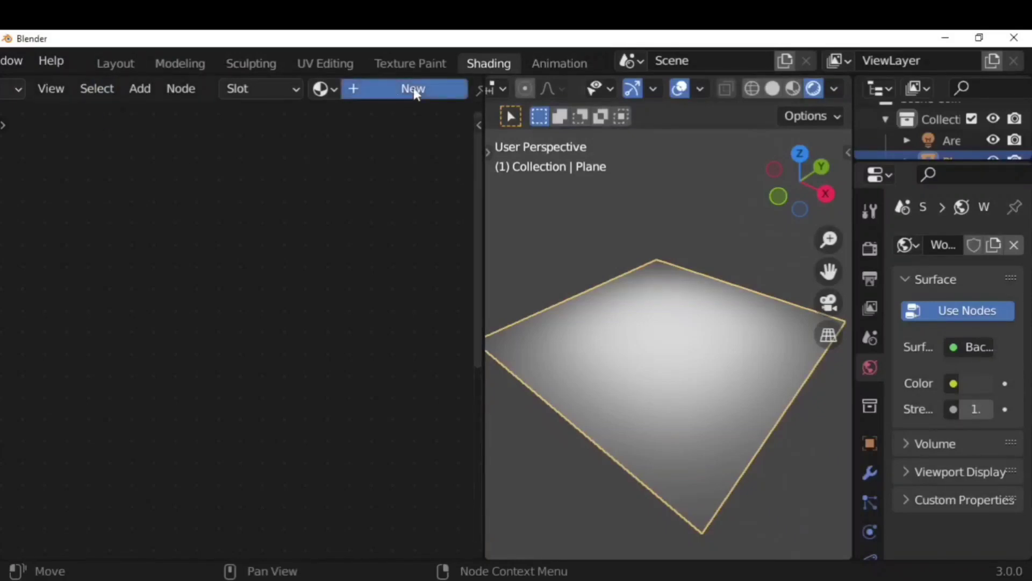
Create a new material for the plane and add a ColorRamp node before the Principled BSDF.
{"action": "left_click", "coordinate": [413, 90]}
{"action": "scroll", "coordinate": [386, 355], "scroll_direction": "down", "scroll_amount": 5}
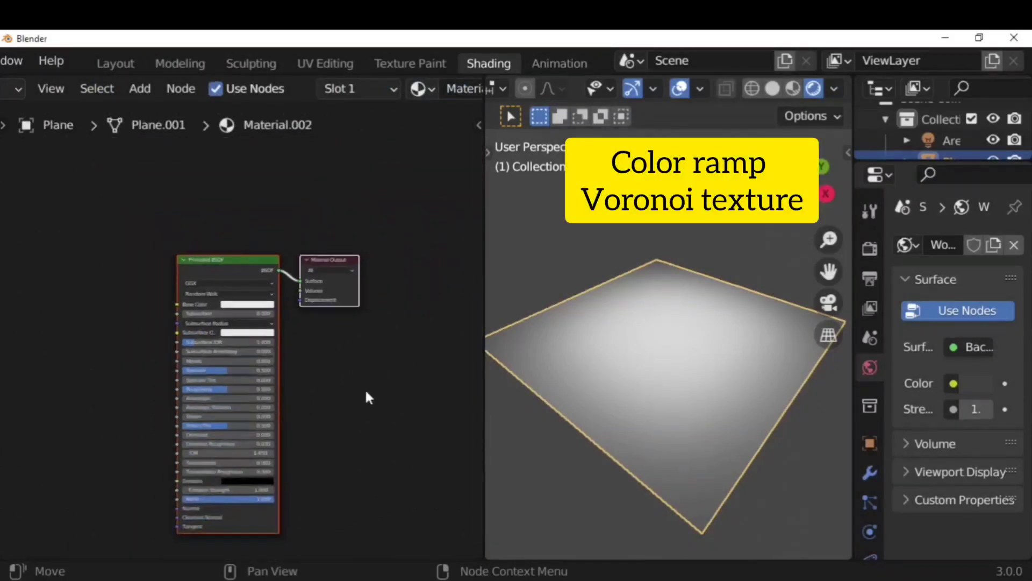
{"action": "scroll", "coordinate": [377, 398], "scroll_direction": "down", "scroll_amount": 4}
{"action": "key", "text": "shift+a"}
{"action": "left_click", "coordinate": [145, 329]}
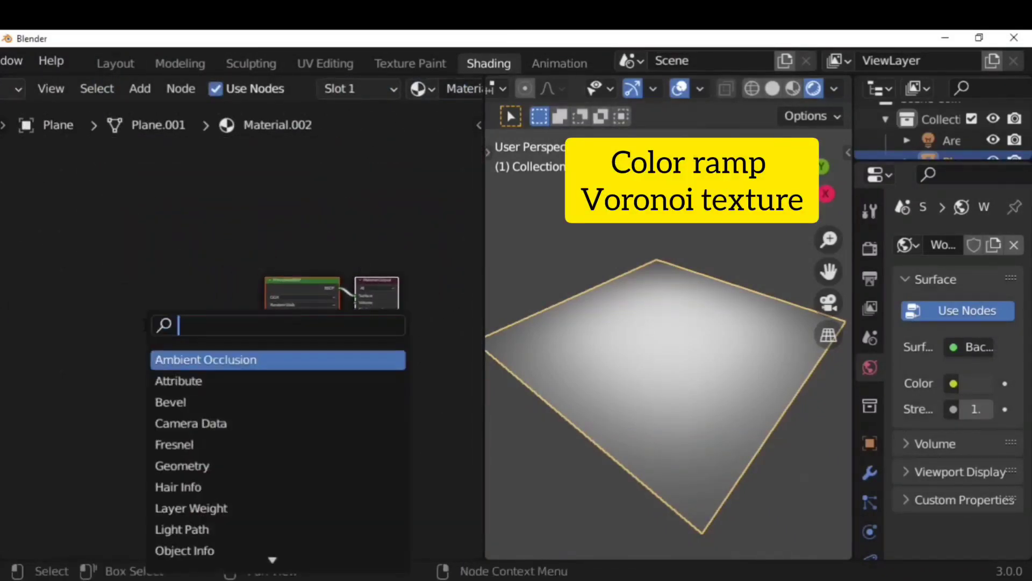
{"action": "type", "text": "colo"}
{"action": "key", "text": "Return"}
{"action": "left_click", "coordinate": [155, 277]}
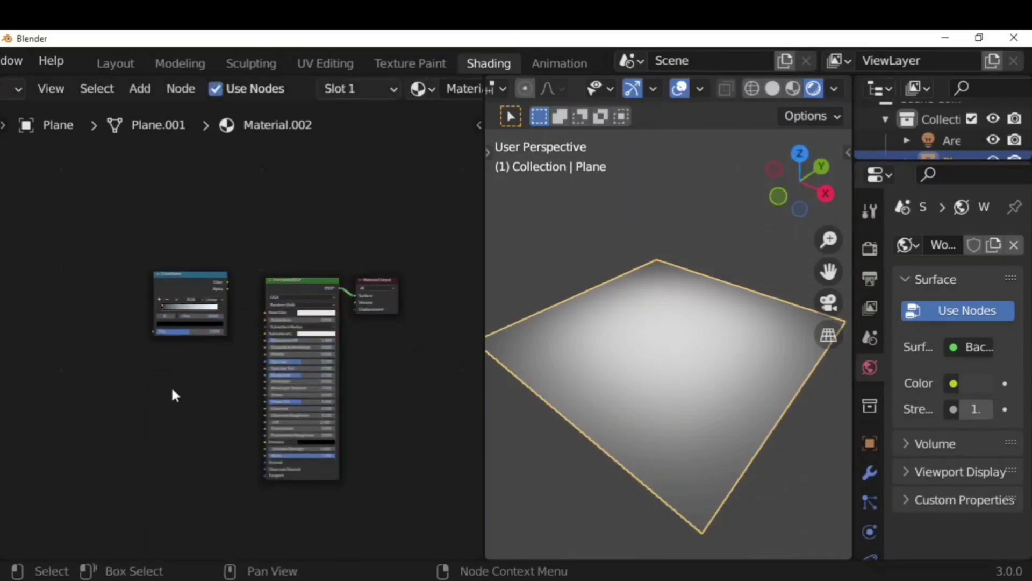
Add a Voronoi Texture node before the ColorRamp.
{"action": "key", "text": "shift+a"}
{"action": "left_click", "coordinate": [147, 341]}
{"action": "type", "text": "vor"}
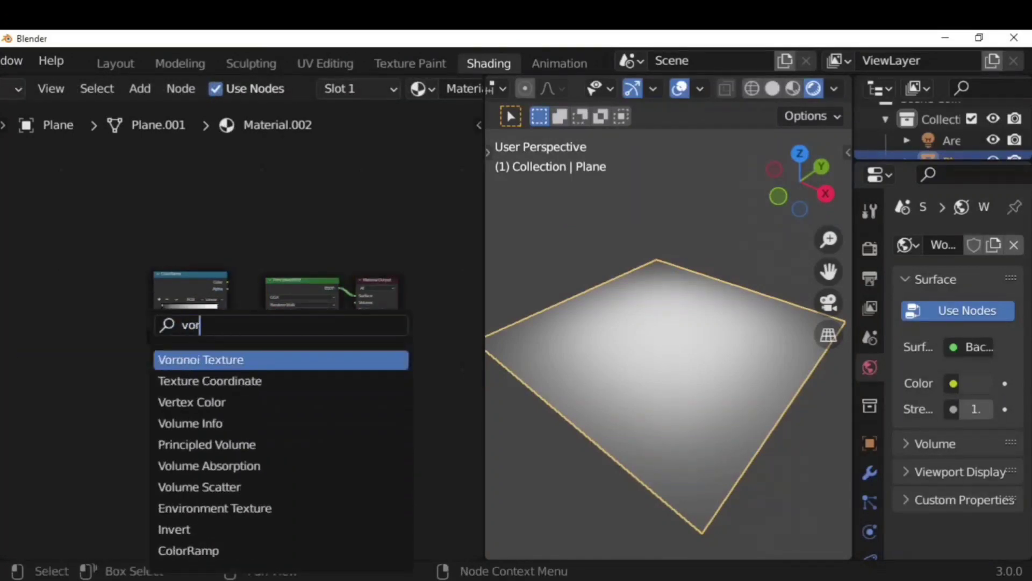
{"action": "key", "text": "Return"}
{"action": "left_click", "coordinate": [86, 287]}
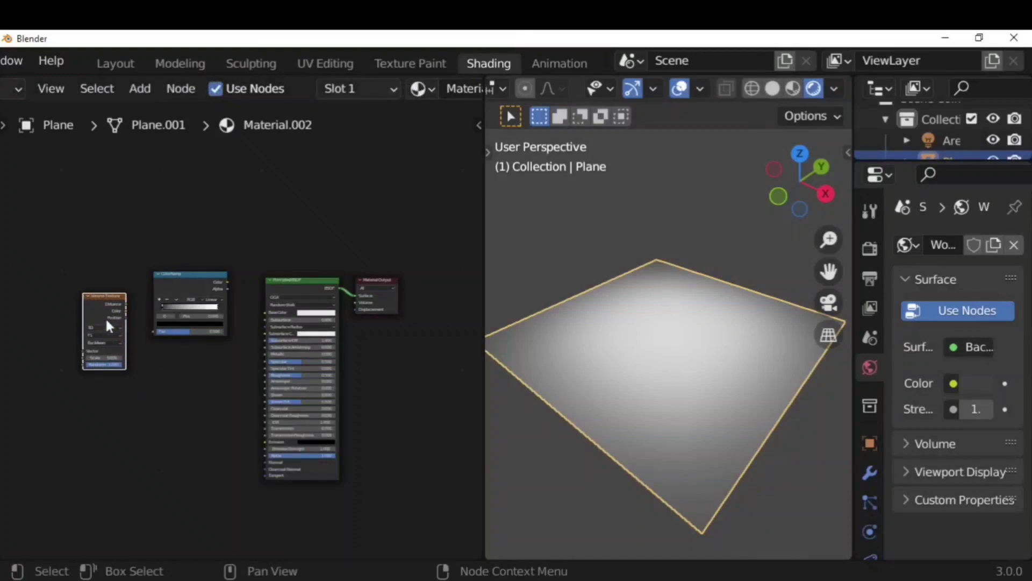
Link the Voronoi Distance output to the ColorRamp's Fac and the ramp's Color to the Principled BSDF's Base Color.
{"action": "scroll", "coordinate": [106, 325], "scroll_direction": "up", "scroll_amount": 2}
{"action": "left_click_drag", "start_coordinate": [135, 305], "coordinate": [178, 347]}
{"action": "left_click_drag", "start_coordinate": [285, 273], "coordinate": [324, 315]}
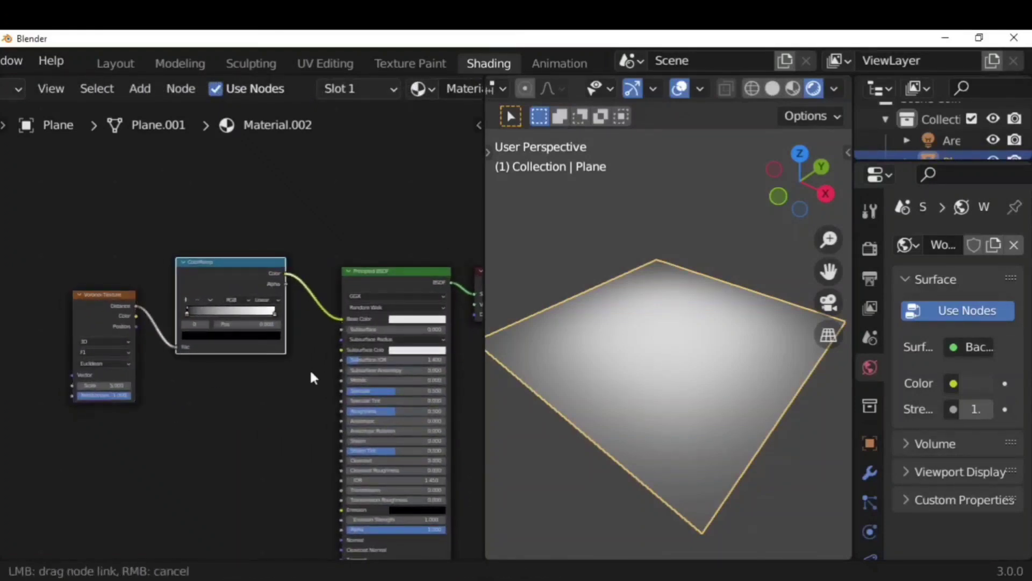
{"action": "left_click_drag", "start_coordinate": [311, 377], "coordinate": [306, 396]}
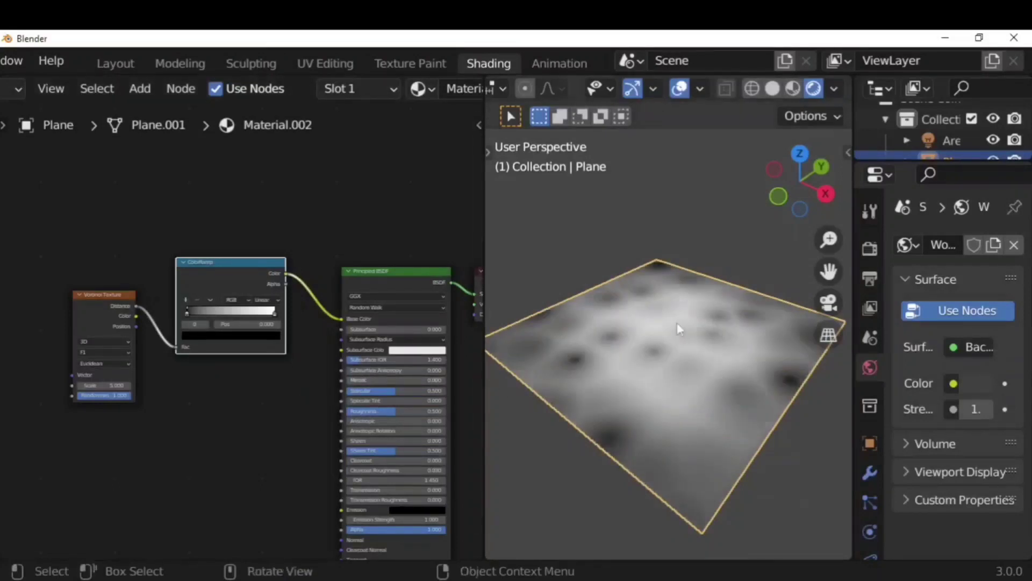
Add Texture Coordinate and Mapping nodes to the Voronoi Texture and link the Object output to the Mapping node's Vector input.
{"action": "middle_click_drag", "start_coordinate": [214, 433], "coordinate": [320, 416]}
{"action": "left_click", "coordinate": [197, 283]}
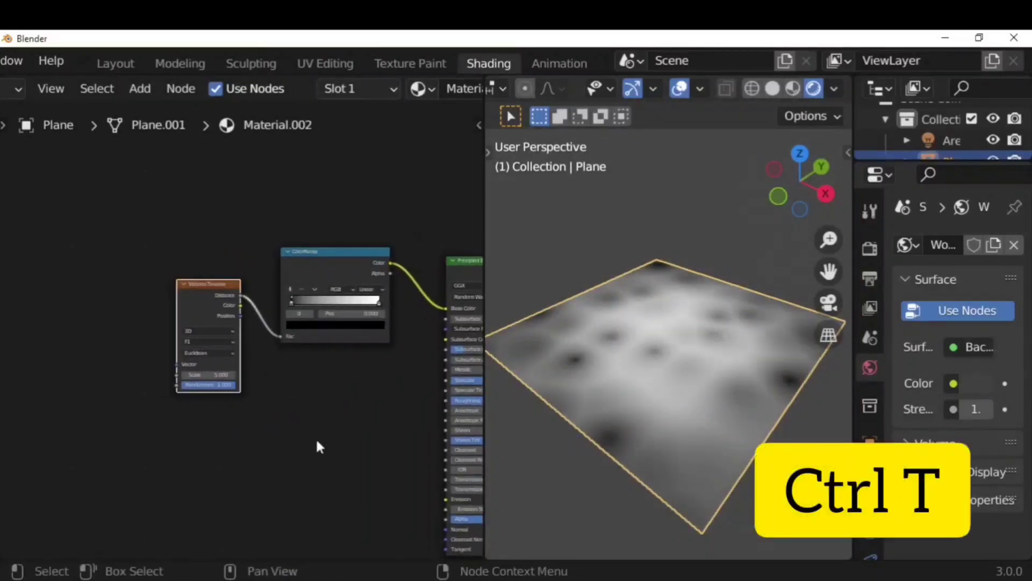
{"action": "key", "text": "ctrl+t"}
{"action": "scroll", "coordinate": [332, 439], "scroll_direction": "down", "scroll_amount": 3}
{"action": "middle_click_drag", "start_coordinate": [233, 445], "coordinate": [264, 451]}
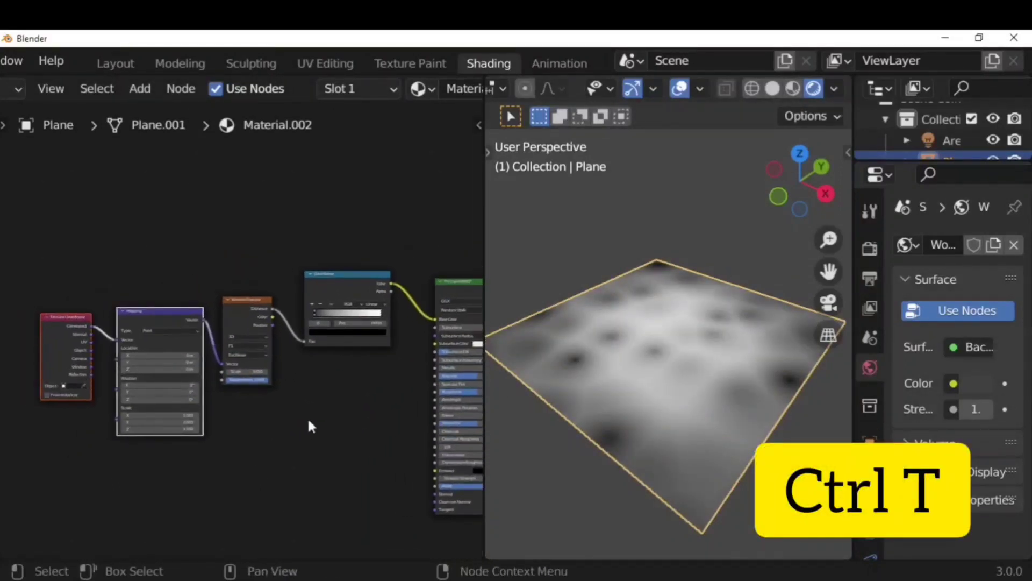
{"action": "scroll", "coordinate": [92, 389], "scroll_direction": "up", "scroll_amount": 2}
{"action": "middle_click_drag", "start_coordinate": [92, 390], "coordinate": [201, 393]}
{"action": "scroll", "coordinate": [200, 392], "scroll_direction": "up", "scroll_amount": 1}
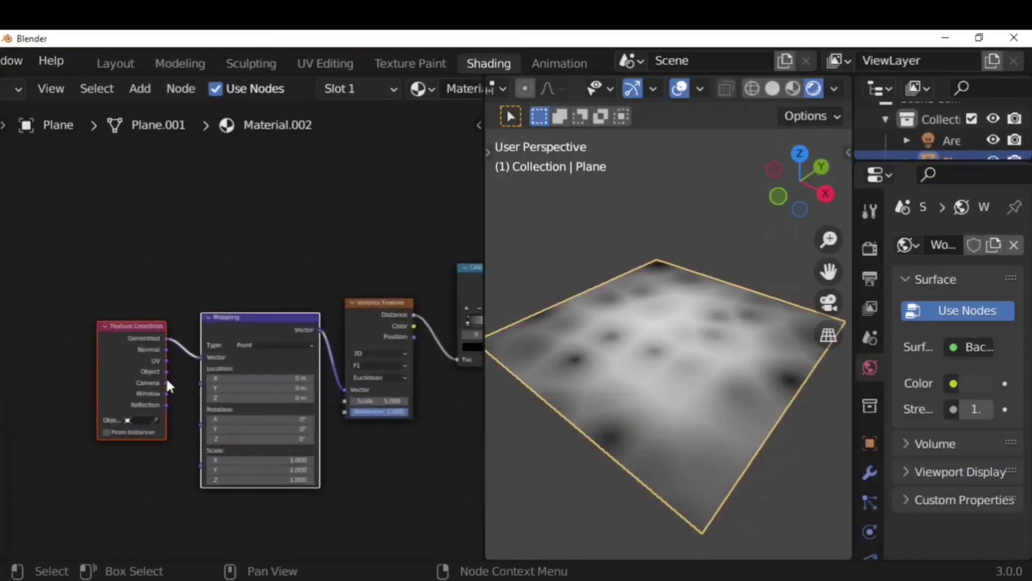
{"action": "left_click_drag", "start_coordinate": [166, 371], "coordinate": [201, 357]}
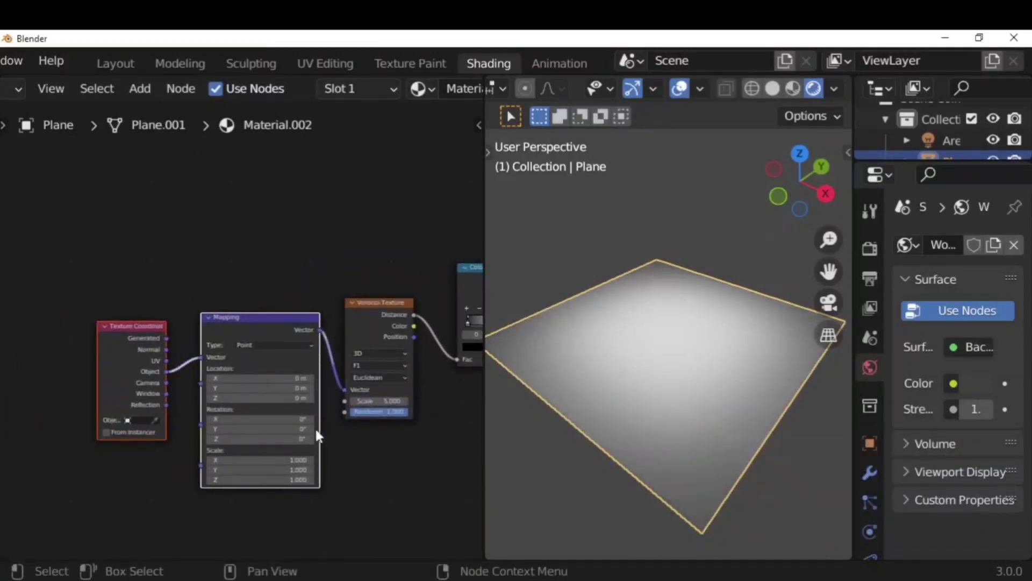
Set the Voronoi Texture's feature output to Distance to Edge.
{"action": "middle_click_drag", "start_coordinate": [414, 461], "coordinate": [362, 458]}
{"action": "scroll", "coordinate": [362, 403], "scroll_direction": "up", "scroll_amount": 1}
{"action": "left_click", "coordinate": [366, 374]}
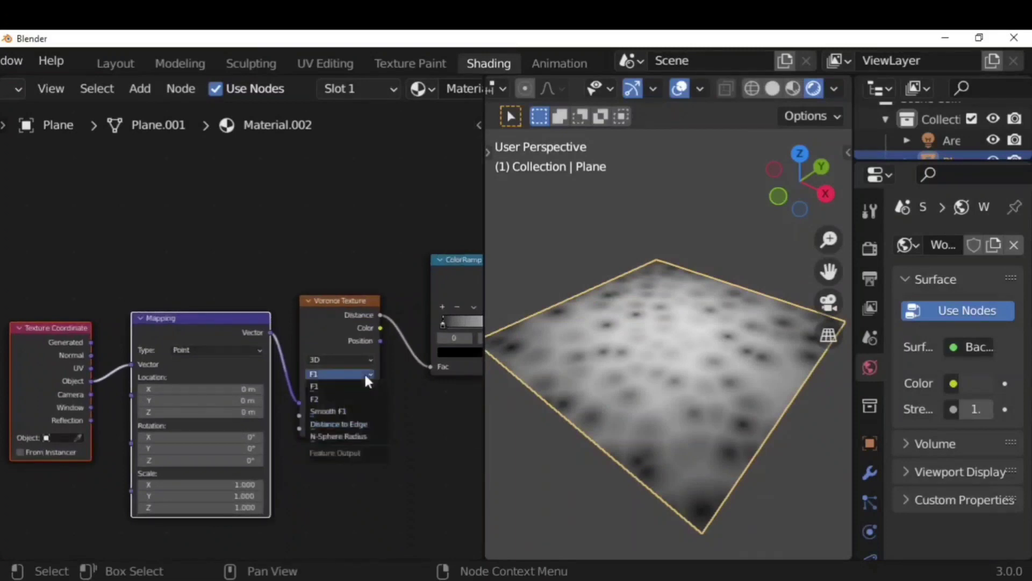
{"action": "left_click", "coordinate": [364, 424]}
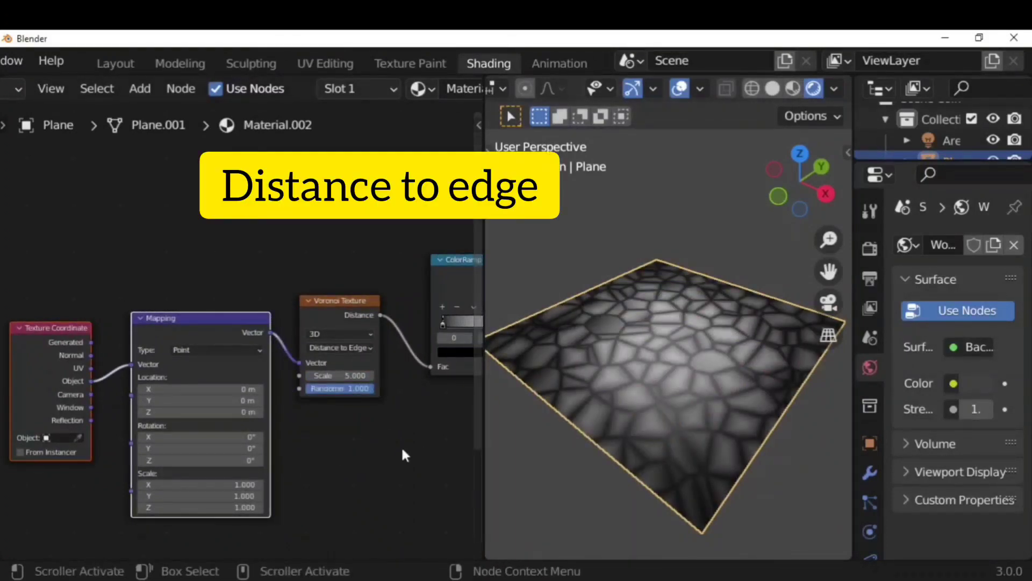
Add a Bump node beside the Principled BSDF's Normal input.
{"action": "scroll", "coordinate": [401, 446], "scroll_direction": "down", "scroll_amount": 3}
{"action": "middle_click_drag", "start_coordinate": [358, 449], "coordinate": [283, 425]}
{"action": "key", "text": "shift+a"}
{"action": "left_click", "coordinate": [239, 337]}
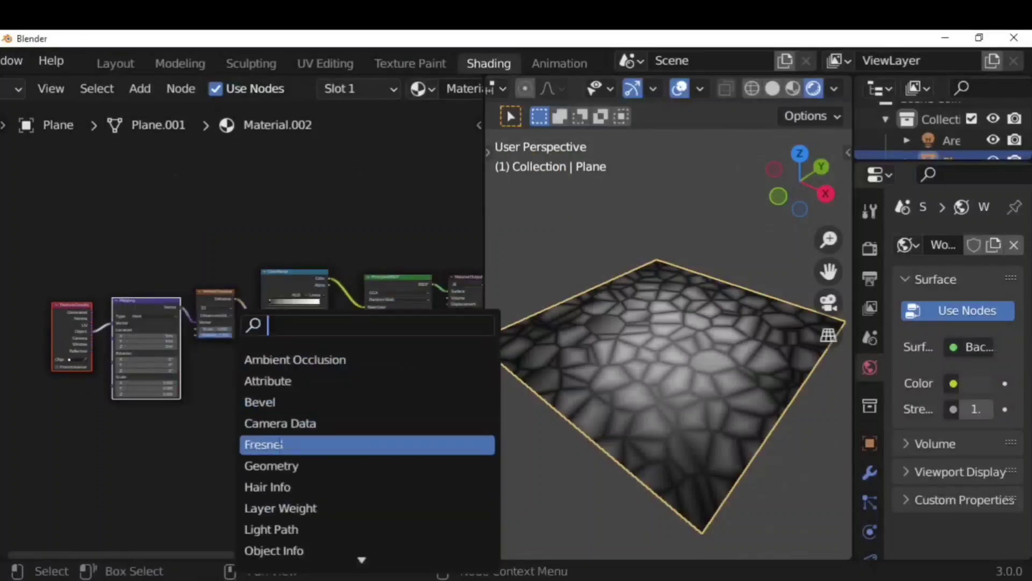
{"action": "type", "text": "bump"}
{"action": "key", "text": "Return"}
{"action": "left_click", "coordinate": [359, 429]}
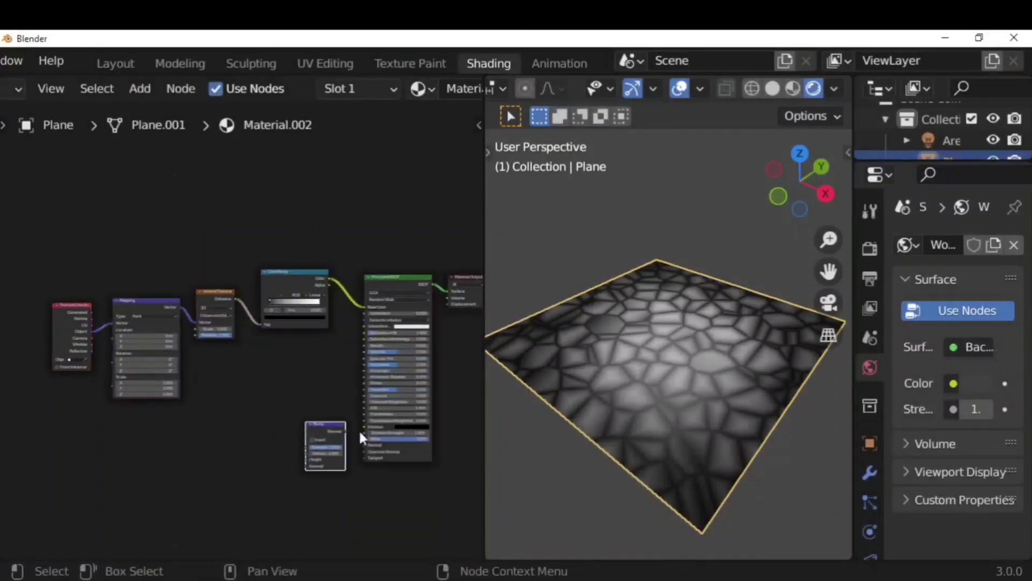
Link the Voronoi Distance output to the Bump node's Height and the Bump's Normal to the Principled BSDF's Normal.
{"action": "scroll", "coordinate": [326, 361], "scroll_direction": "up", "scroll_amount": 2}
{"action": "middle_click_drag", "start_coordinate": [326, 362], "coordinate": [256, 328]}
{"action": "left_click_drag", "start_coordinate": [131, 205], "coordinate": [266, 480]}
{"action": "left_click_drag", "start_coordinate": [311, 416], "coordinate": [338, 439]}
{"action": "middle_click_drag", "start_coordinate": [703, 418], "coordinate": [679, 409]}
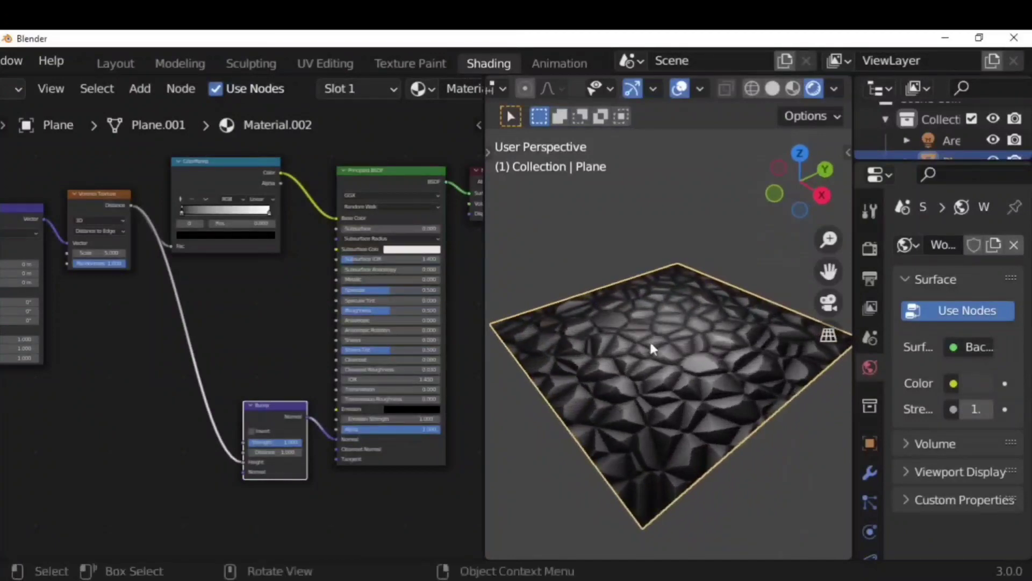
Set the Voronoi Texture's scale to 15.
{"action": "middle_click_drag", "start_coordinate": [90, 346], "coordinate": [153, 427]}
{"action": "scroll", "coordinate": [123, 425], "scroll_direction": "up", "scroll_amount": 2}
{"action": "scroll", "coordinate": [123, 430], "scroll_direction": "up", "scroll_amount": 1}
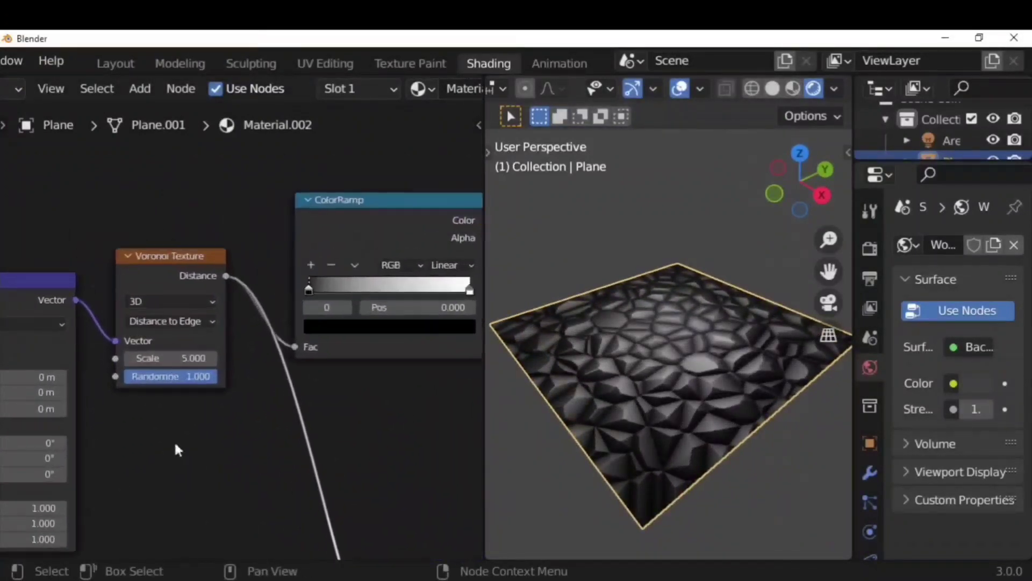
{"action": "double_click", "coordinate": [161, 358]}
{"action": "type", "text": "15"}
{"action": "key", "text": "Return"}
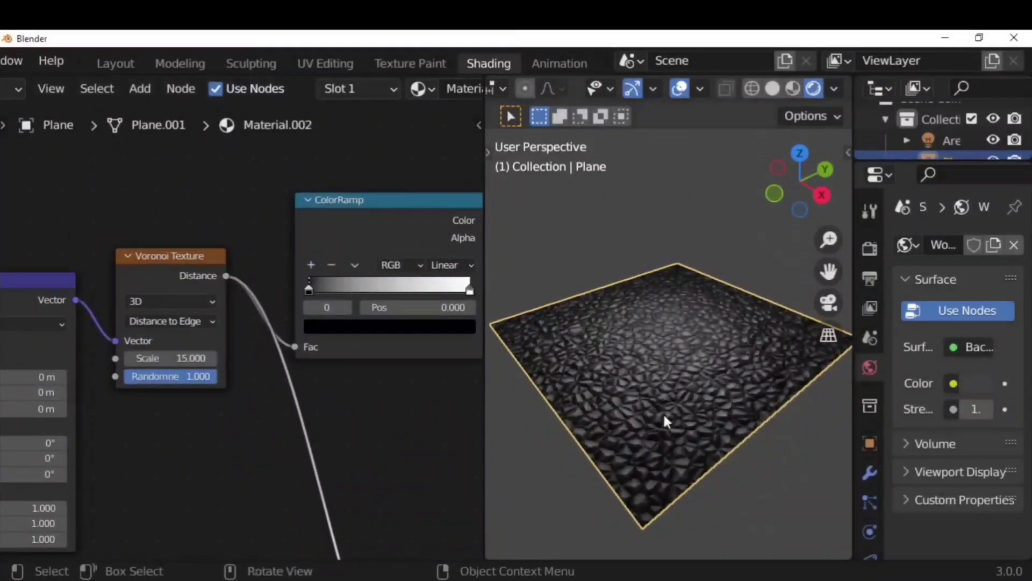
{"action": "scroll", "coordinate": [663, 412], "scroll_direction": "up", "scroll_amount": 3}
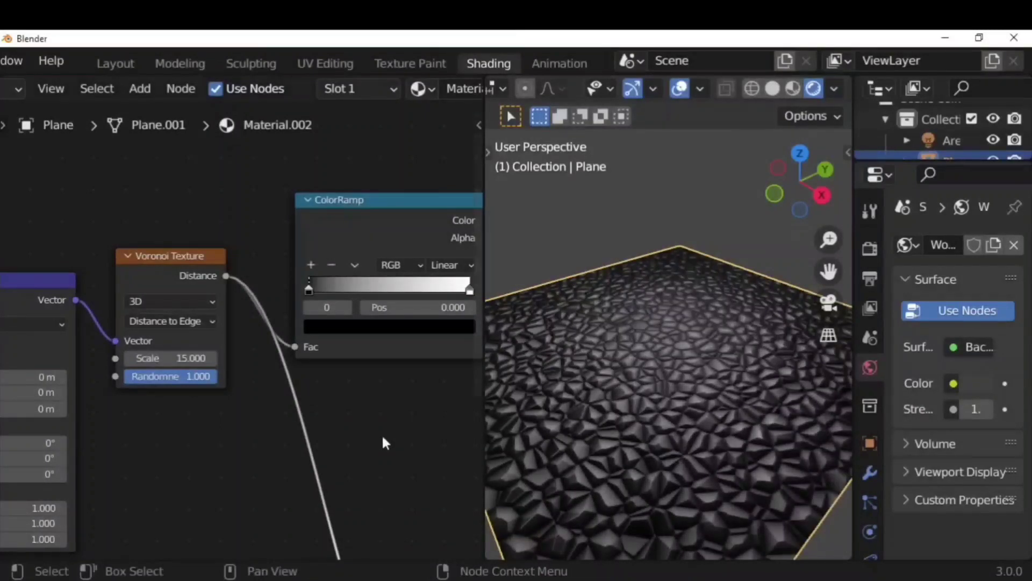
Try Voronoi Texture randomness values of 0.5 and 0.2 and restore it to 1.
{"action": "double_click", "coordinate": [149, 377]}
{"action": "type", "text": "0.5"}
{"action": "key", "text": "Return"}
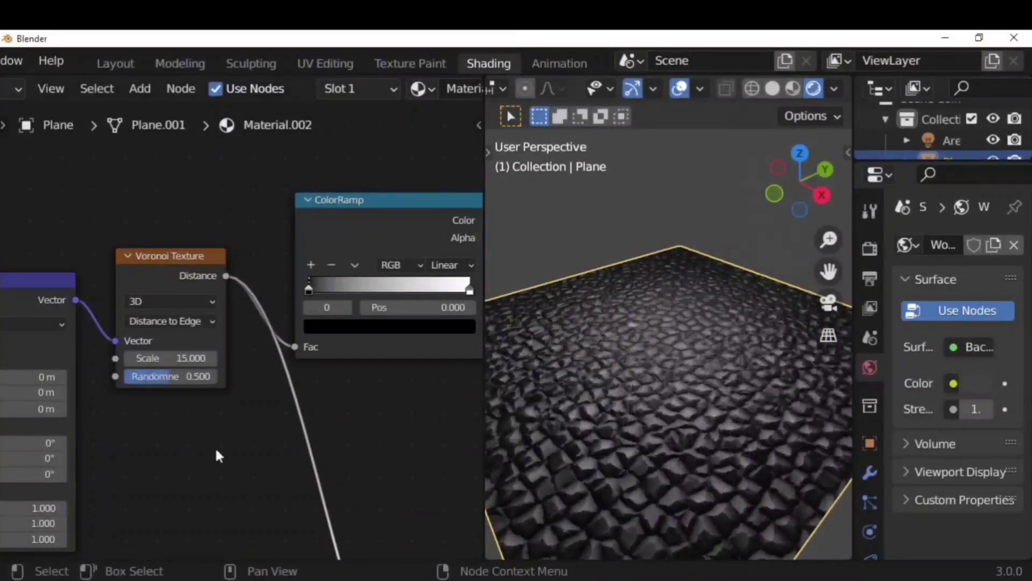
{"action": "double_click", "coordinate": [192, 376]}
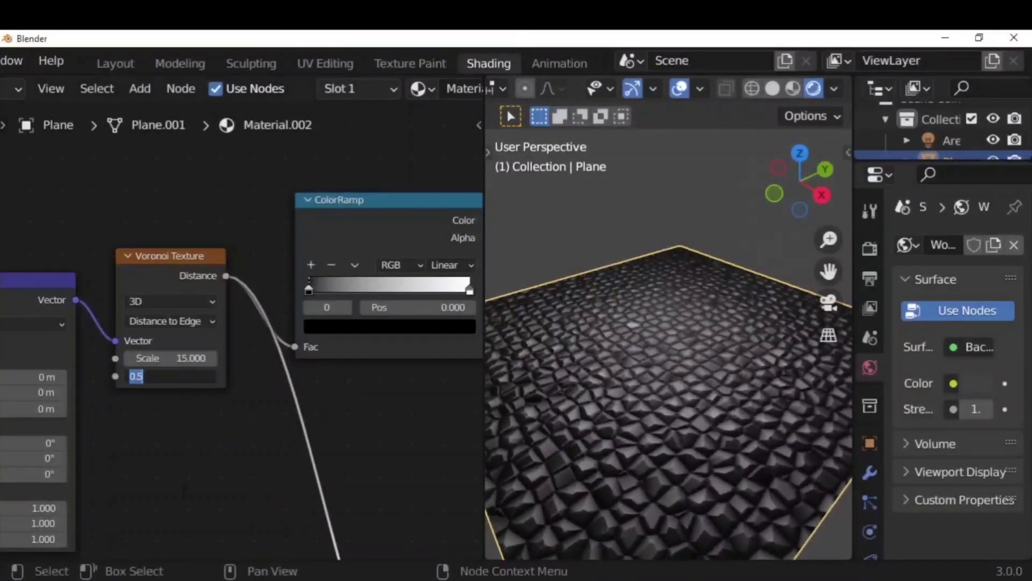
{"action": "type", "text": "0.2"}
{"action": "key", "text": "Return"}
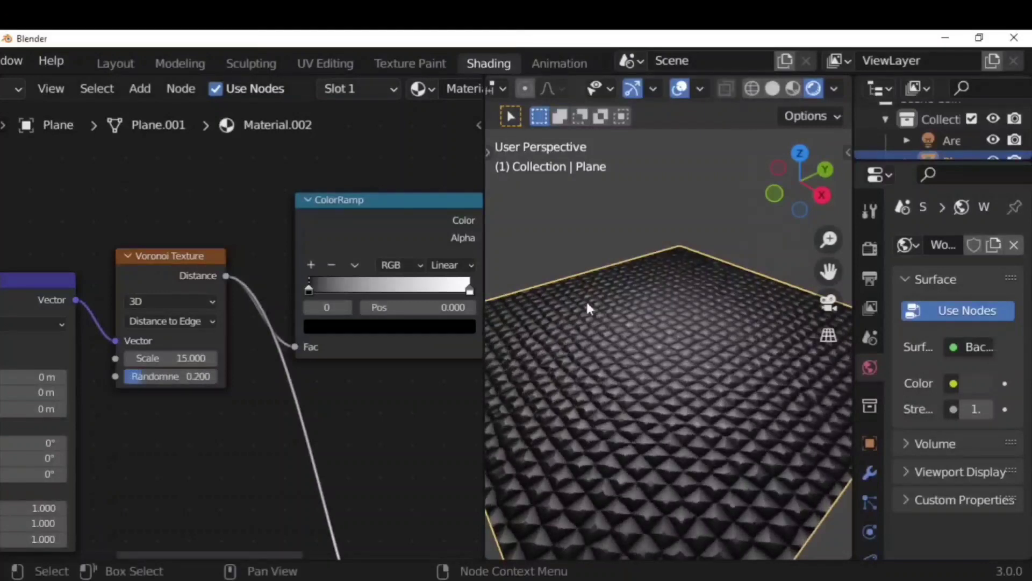
{"action": "double_click", "coordinate": [176, 377]}
{"action": "type", "text": "1"}
{"action": "key", "text": "Return"}
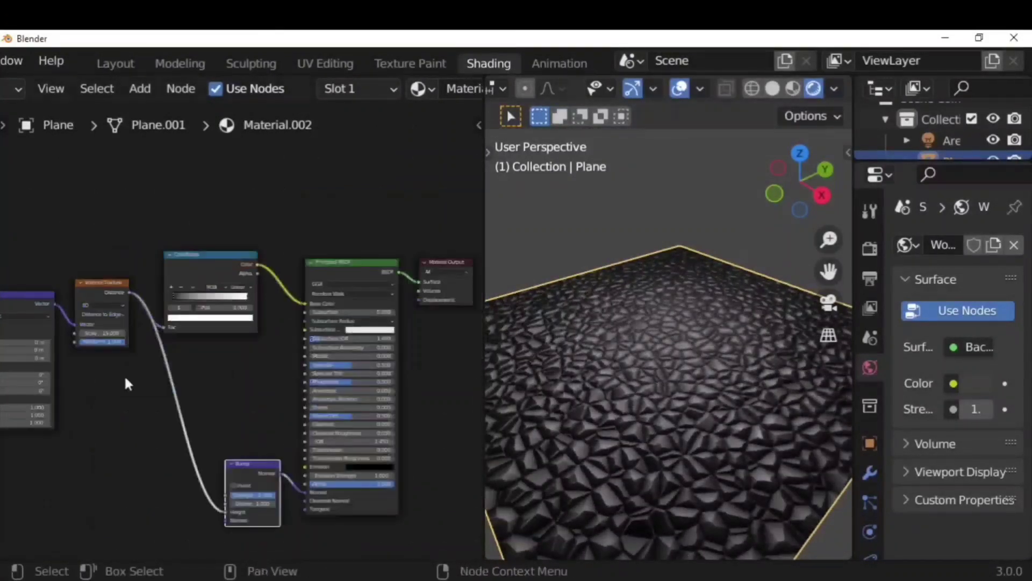
Compare the F1, F2 and Smooth F1 features on the Voronoi Texture and settle on F2.
{"action": "middle_click_drag", "start_coordinate": [100, 330], "coordinate": [188, 371]}
{"action": "scroll", "coordinate": [188, 371], "scroll_direction": "up", "scroll_amount": 3}
{"action": "middle_click_drag", "start_coordinate": [172, 449], "coordinate": [270, 408]}
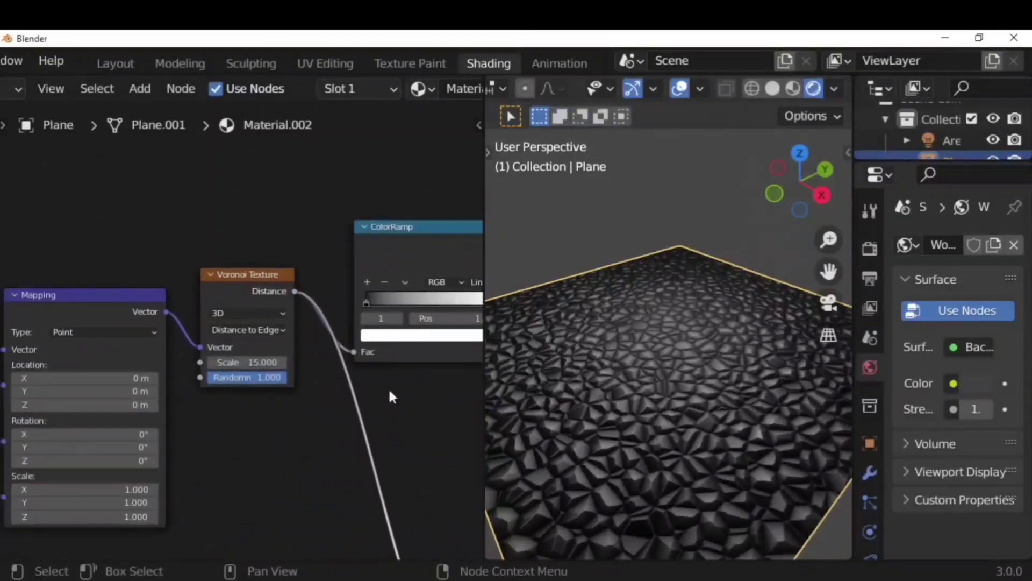
{"action": "left_click", "coordinate": [257, 330]}
{"action": "left_click", "coordinate": [260, 347]}
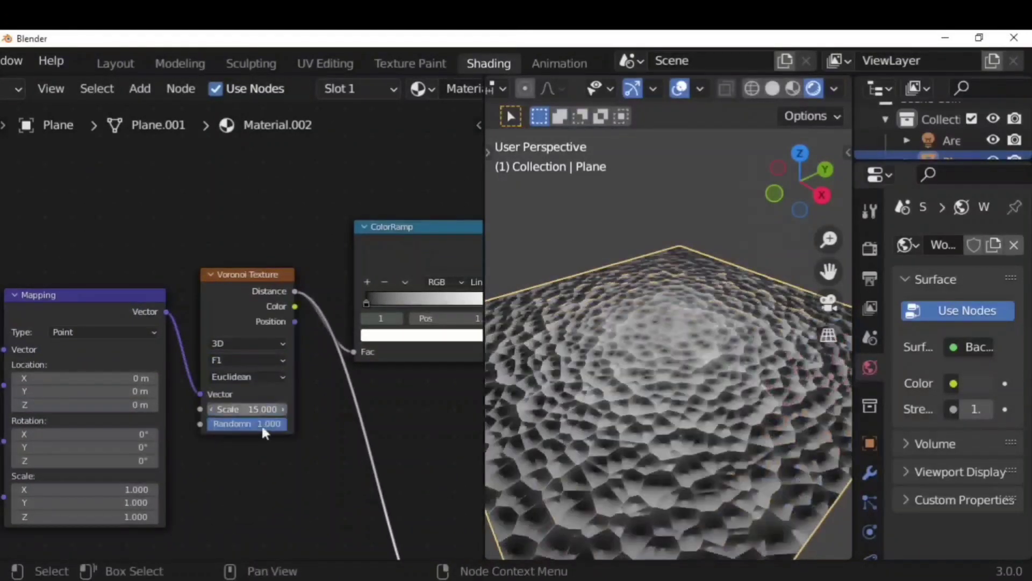
{"action": "left_click", "coordinate": [248, 356]}
{"action": "left_click", "coordinate": [237, 386]}
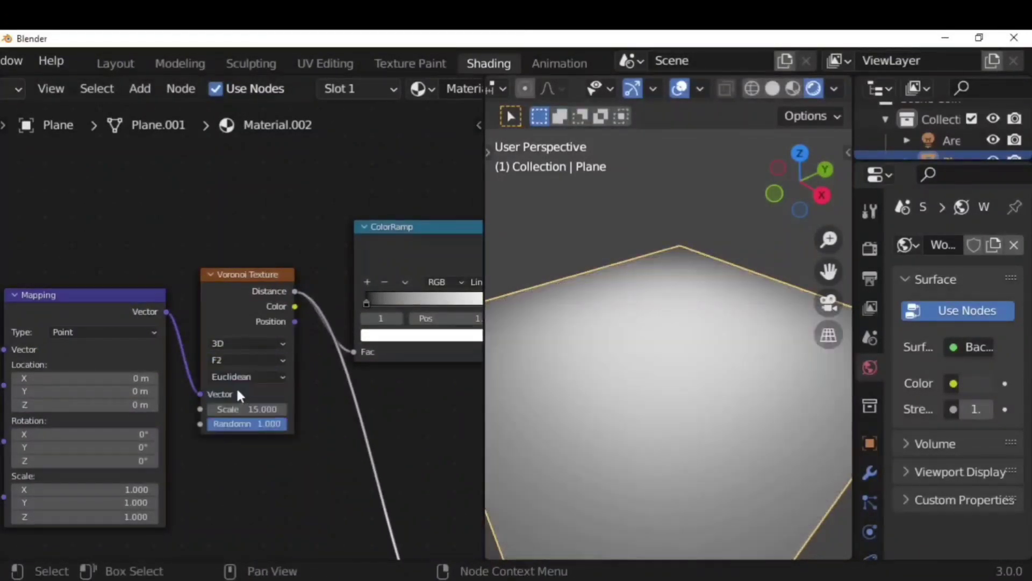
{"action": "left_click", "coordinate": [253, 356]}
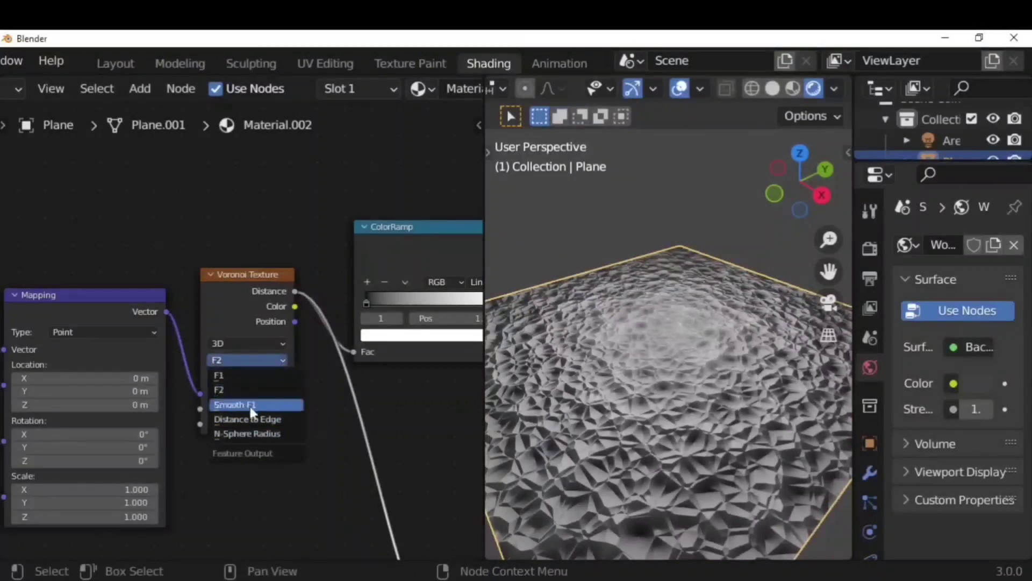
{"action": "left_click", "coordinate": [249, 403]}
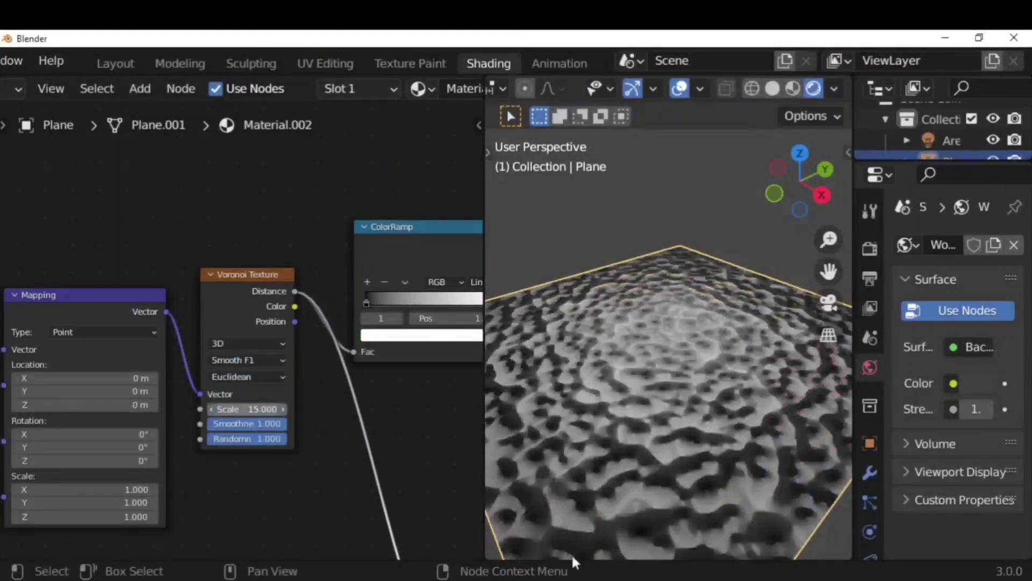
{"action": "left_click", "coordinate": [243, 358]}
{"action": "left_click", "coordinate": [247, 419]}
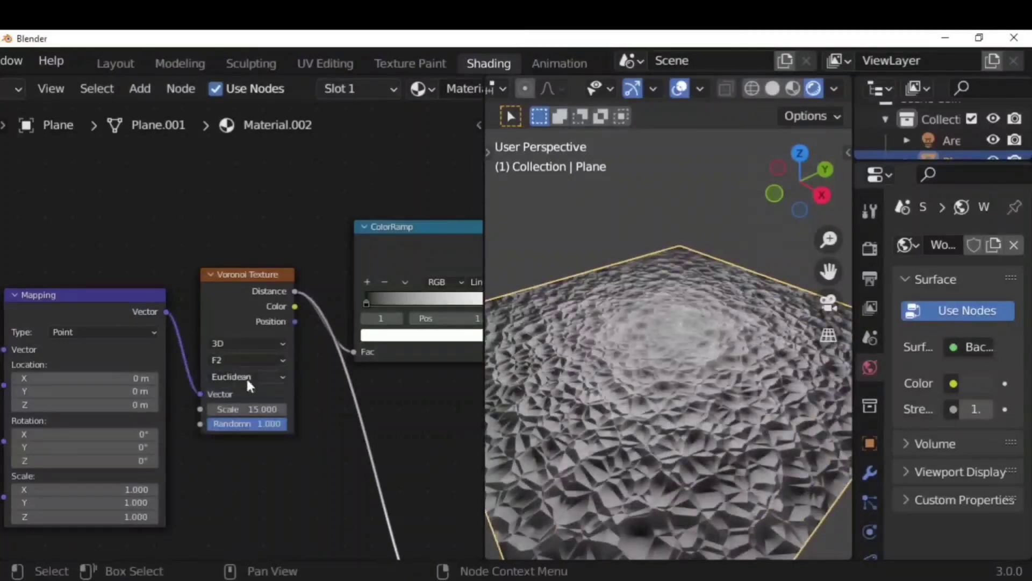
Compare the Manhattan and Chebychev distance metrics on the Voronoi Texture and settle on Minkowski.
{"action": "left_click", "coordinate": [249, 377]}
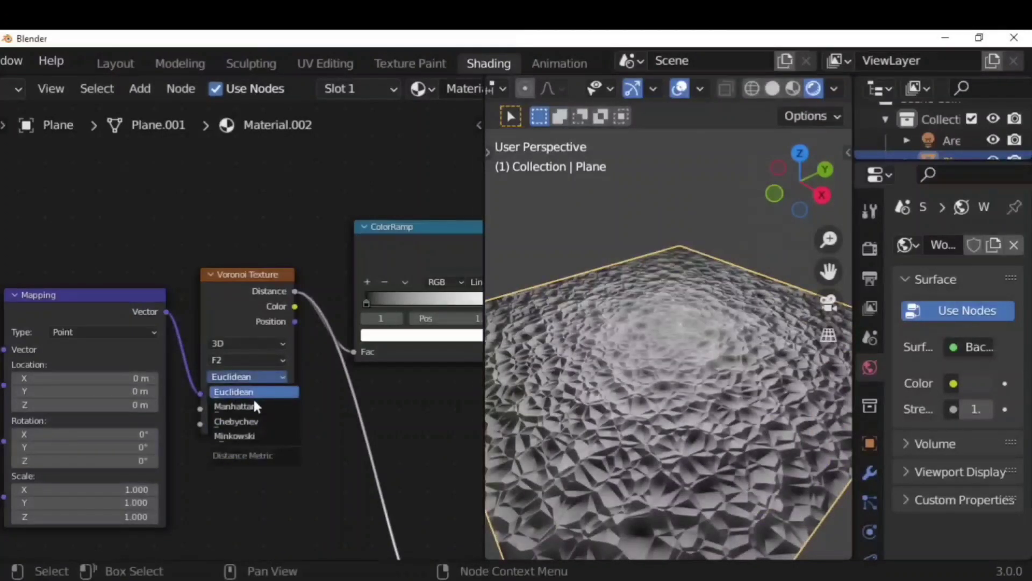
{"action": "left_click", "coordinate": [255, 407]}
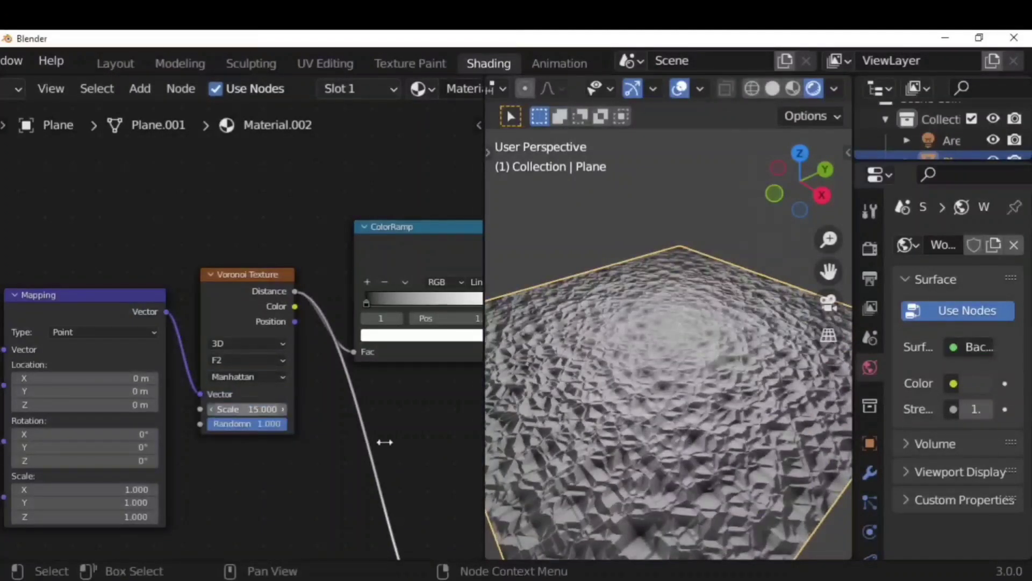
{"action": "left_click", "coordinate": [263, 376]}
{"action": "left_click", "coordinate": [256, 421]}
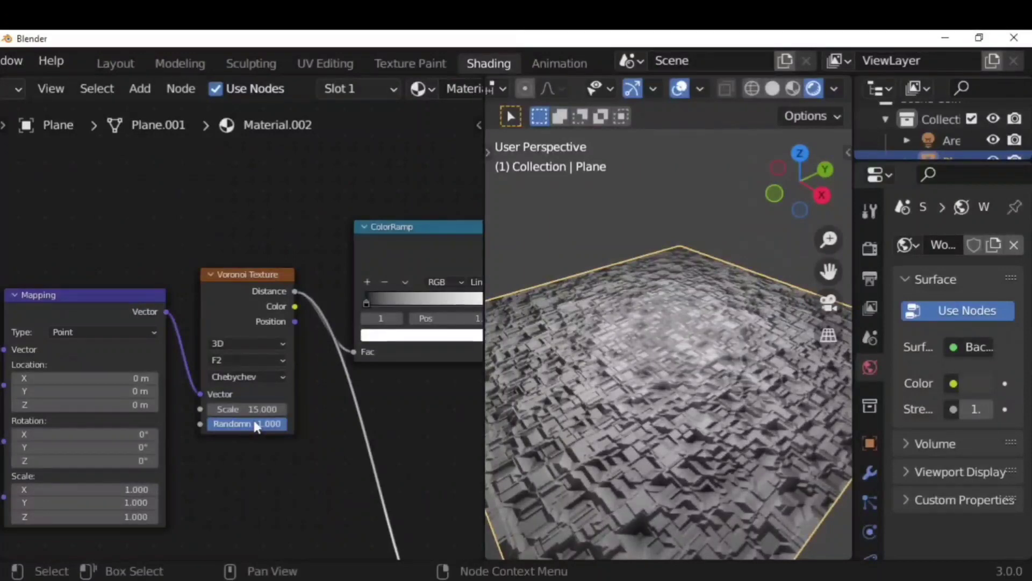
{"action": "left_click", "coordinate": [258, 376]}
{"action": "left_click", "coordinate": [266, 435]}
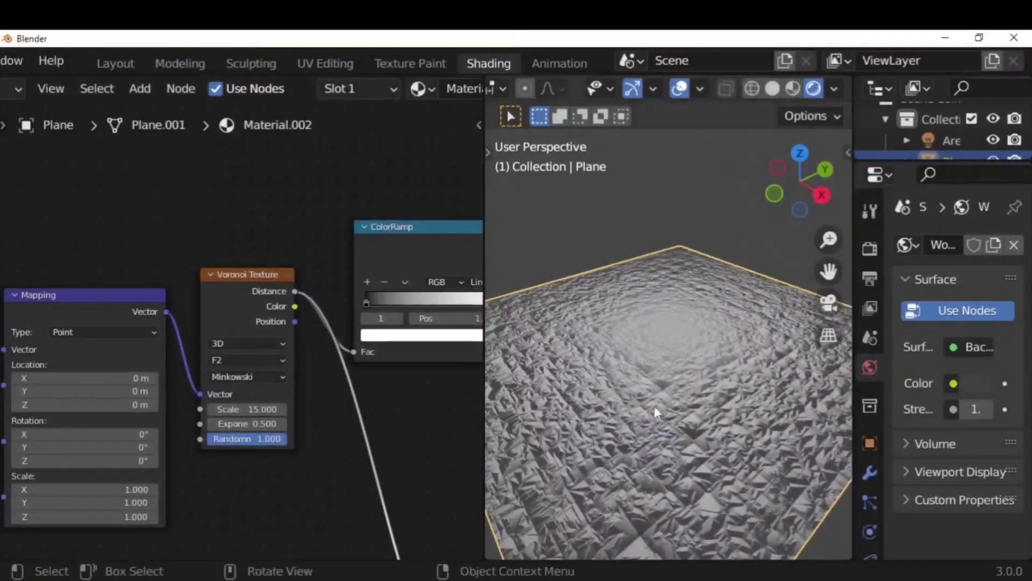
{"action": "scroll", "coordinate": [677, 411], "scroll_direction": "down", "scroll_amount": 2}
{"action": "scroll", "coordinate": [871, 530], "scroll_direction": "down", "scroll_amount": 4}
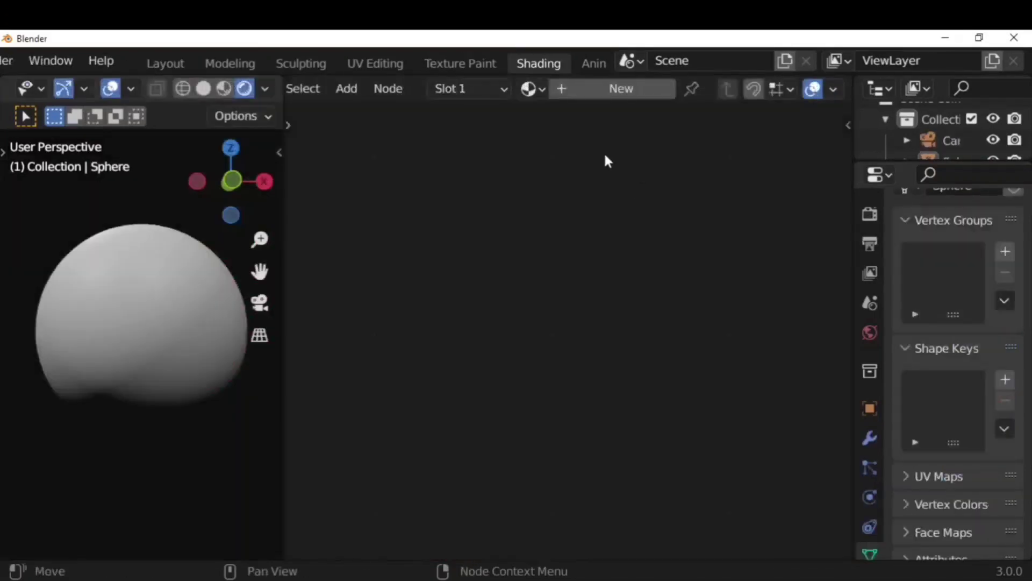
Create a new material on the sphere and link Noise Texture Color to Bump Height and Bump Normal to the Principled BSDF's Normal.
{"action": "left_click", "coordinate": [622, 88]}
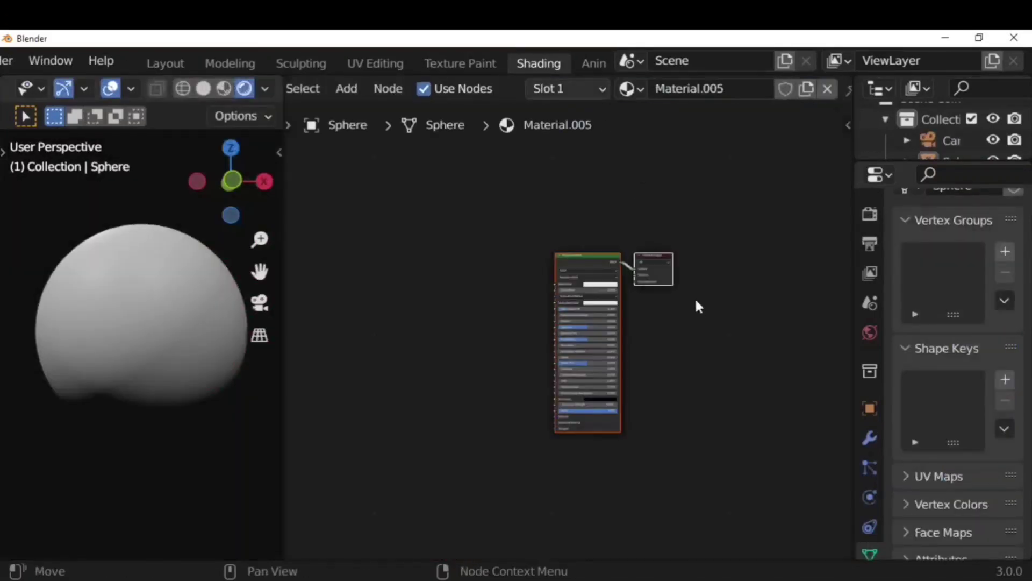
{"action": "scroll", "coordinate": [695, 297], "scroll_direction": "up", "scroll_amount": 3}
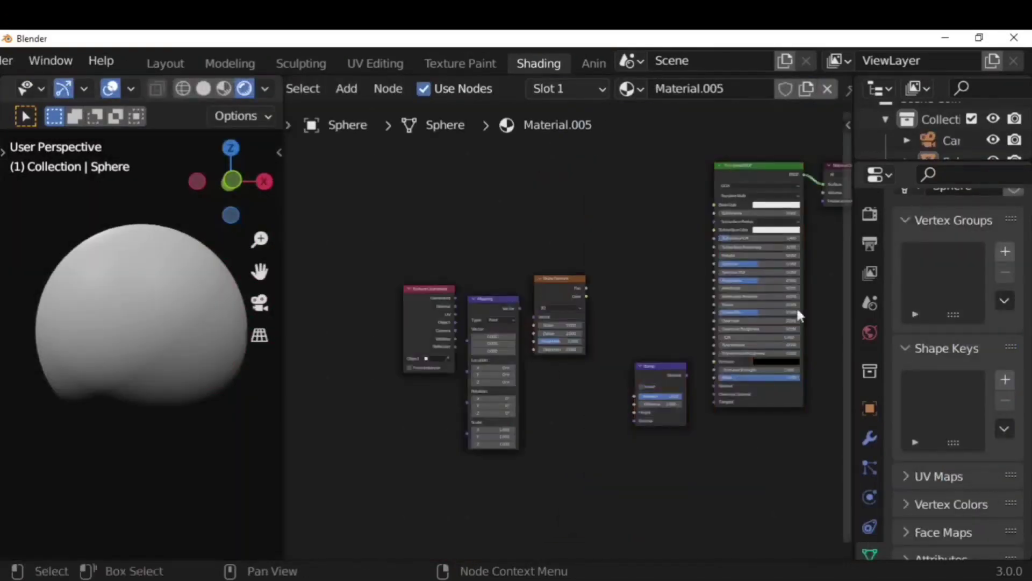
{"action": "scroll", "coordinate": [763, 334], "scroll_direction": "up", "scroll_amount": 2}
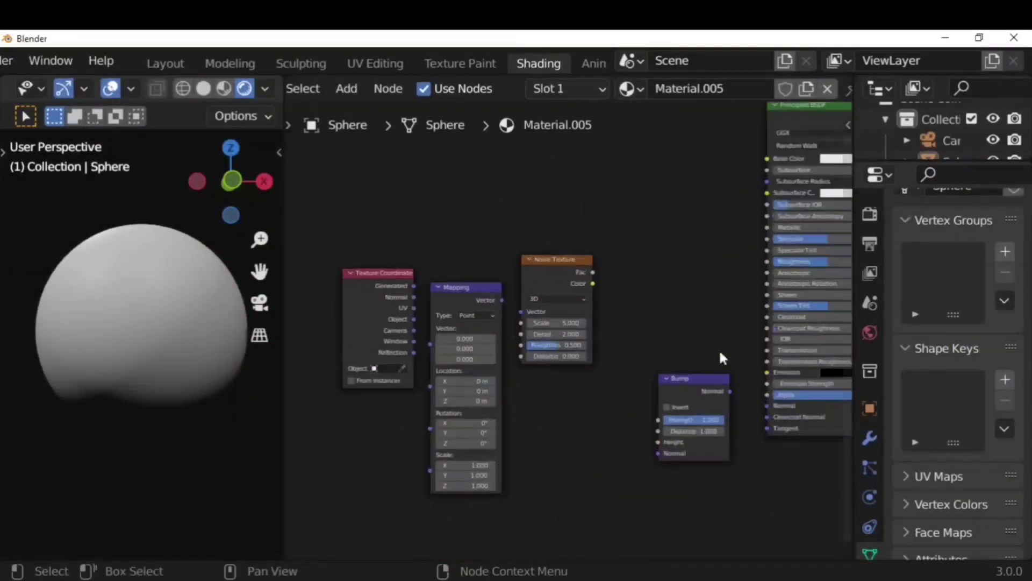
{"action": "left_click_drag", "start_coordinate": [731, 391], "coordinate": [767, 406]}
{"action": "left_click_drag", "start_coordinate": [592, 283], "coordinate": [658, 442]}
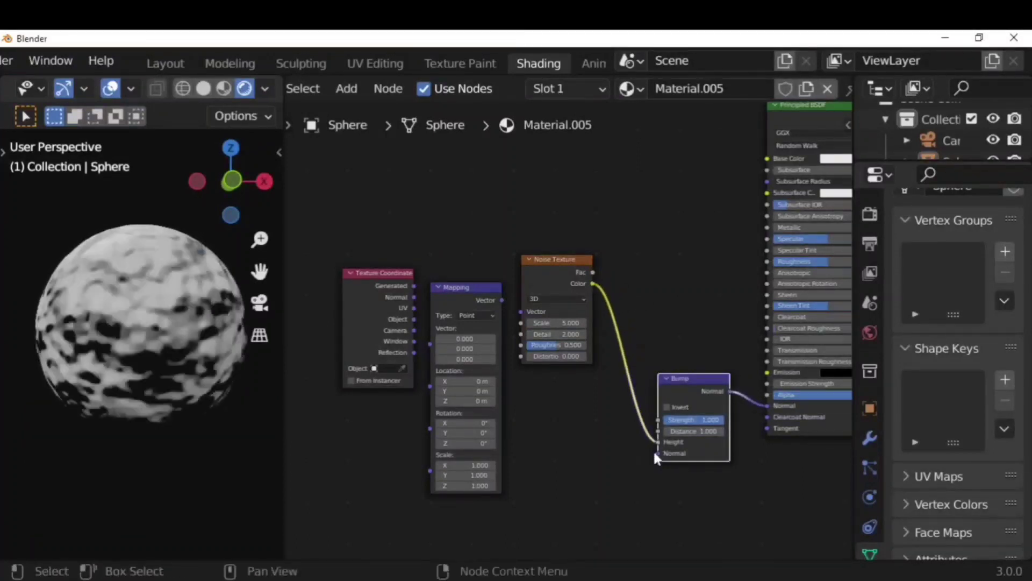
Set the Principled BSDF's Metallic to 1 and feed the Texture Coordinate's Object output through Mapping into the Noise Texture's Vector.
{"action": "scroll", "coordinate": [741, 237], "scroll_direction": "down", "scroll_amount": 1}
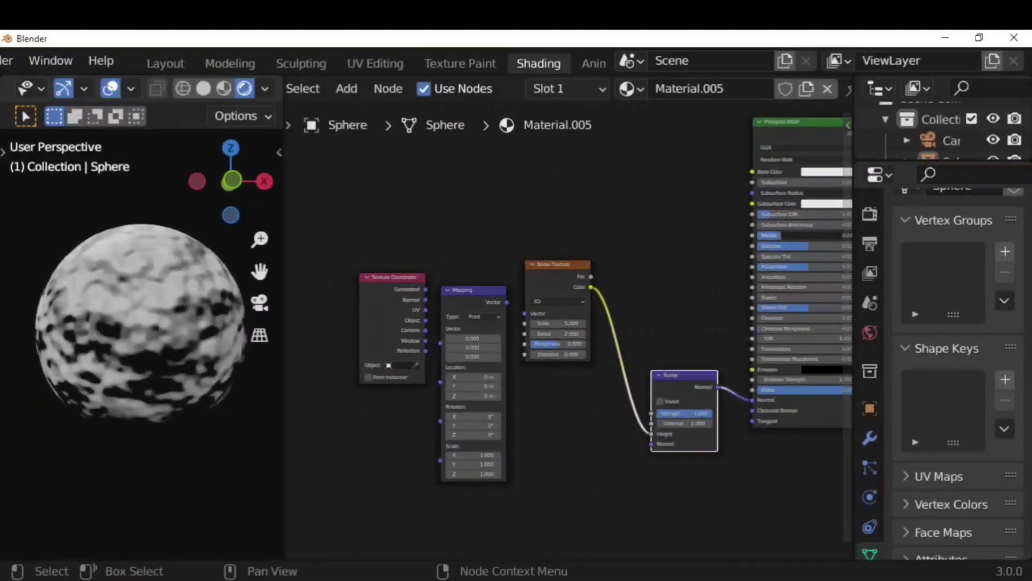
{"action": "scroll", "coordinate": [679, 480], "scroll_direction": "up", "scroll_amount": 2}
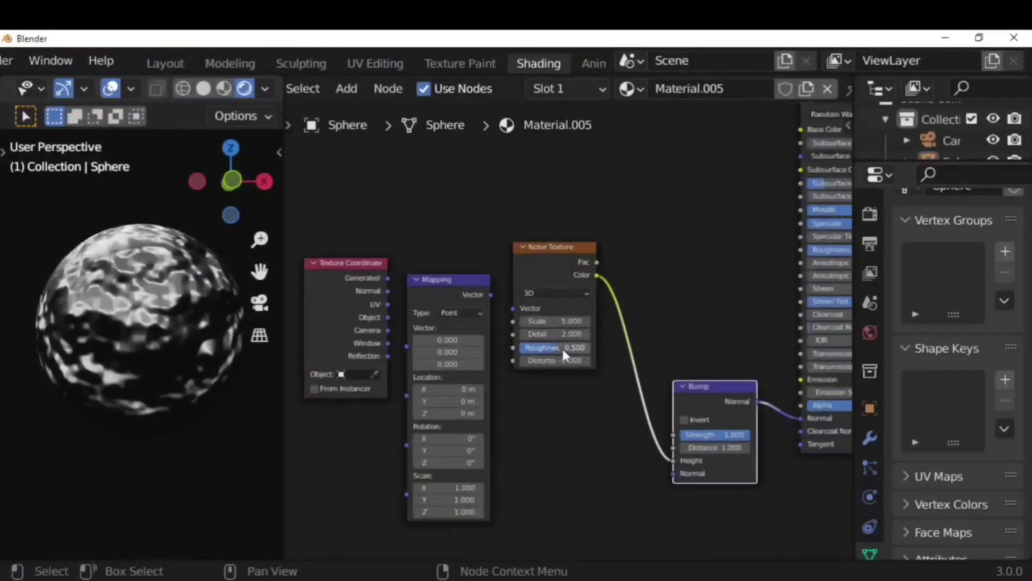
{"action": "left_click_drag", "start_coordinate": [490, 295], "coordinate": [514, 308]}
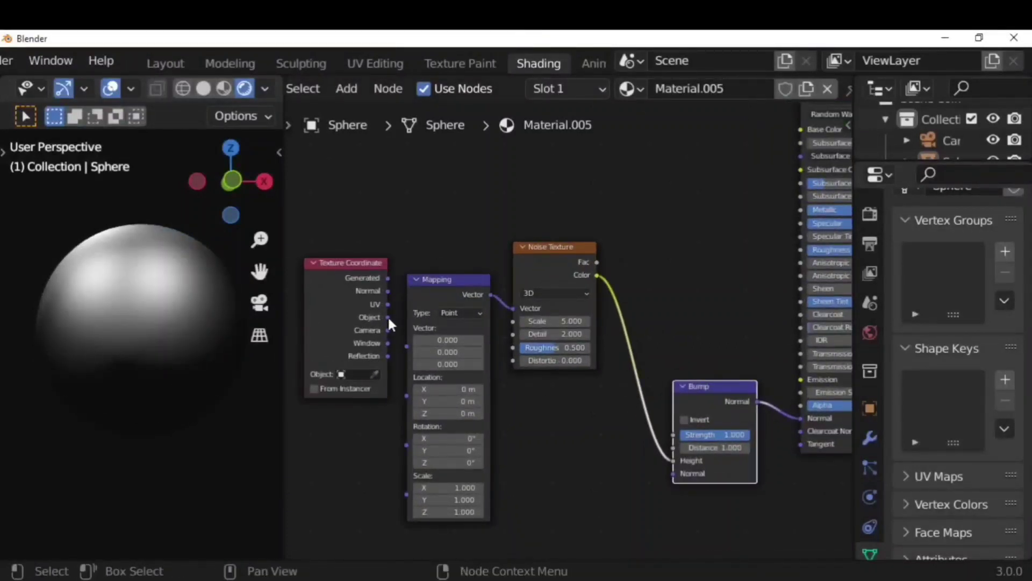
{"action": "left_click_drag", "start_coordinate": [388, 316], "coordinate": [407, 346]}
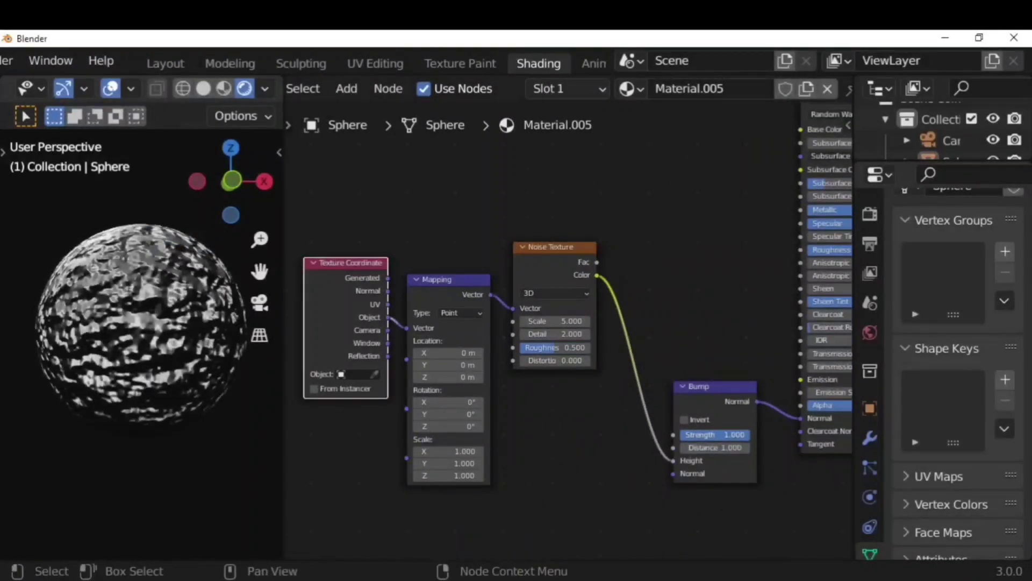
Lower the Bump strength to about 0.705 and set the Noise Texture's detail to 16.
{"action": "mouse_move", "coordinate": [729, 434]}
{"action": "left_mouse_down"}
{"action": "mouse_move", "coordinate": [699, 434]}
{"action": "mouse_move", "coordinate": [720, 435]}
{"action": "left_mouse_up"}
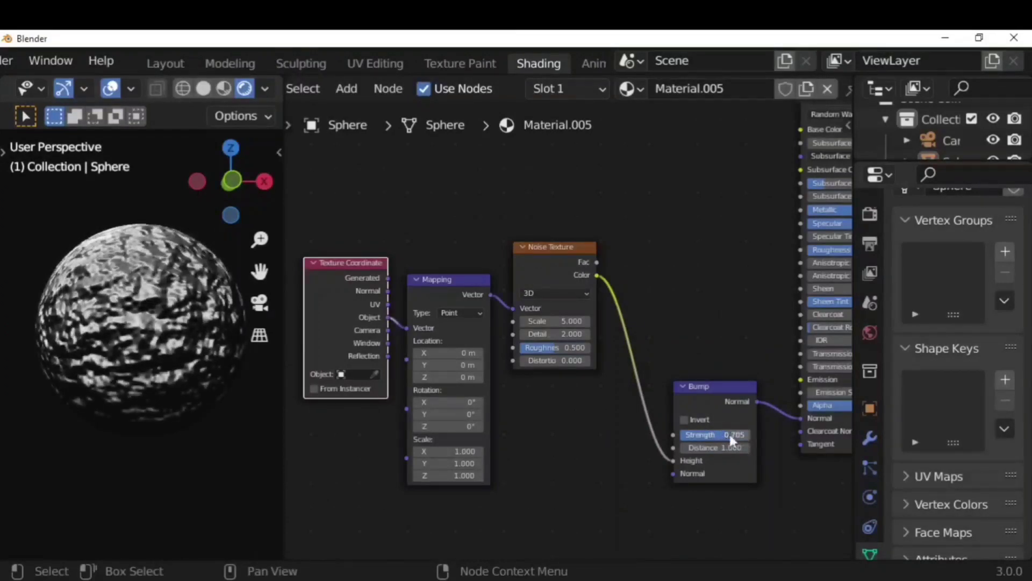
{"action": "scroll", "coordinate": [562, 329], "scroll_direction": "up", "scroll_amount": 4}
{"action": "left_click", "coordinate": [554, 333]}
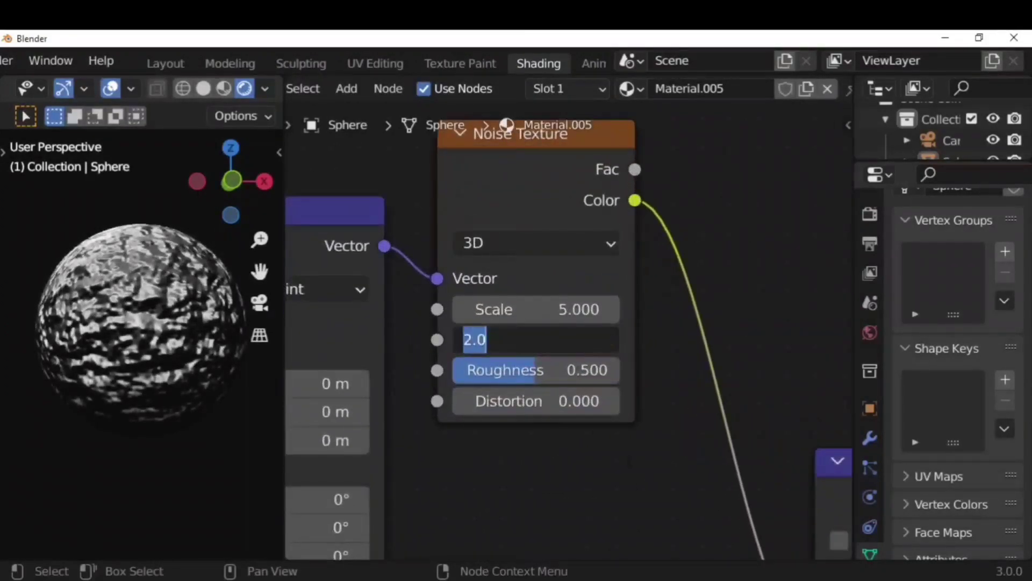
{"action": "type", "text": "16"}
{"action": "key", "text": "Return"}
Move the Texture Coordinate, Mapping and Noise Texture nodes together away from the Bump node to make room between them.
{"action": "scroll", "coordinate": [535, 430], "scroll_direction": "down", "scroll_amount": 5}
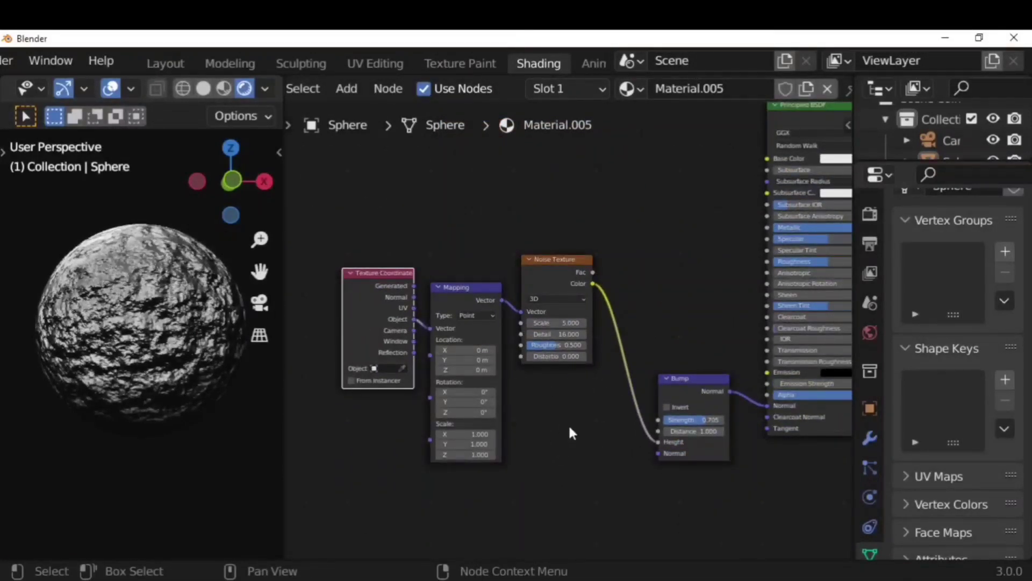
{"action": "scroll", "coordinate": [569, 427], "scroll_direction": "down", "scroll_amount": 5}
{"action": "left_click_drag", "start_coordinate": [605, 248], "coordinate": [418, 439]}
{"action": "key", "text": "g"}
{"action": "left_click", "coordinate": [461, 467]}
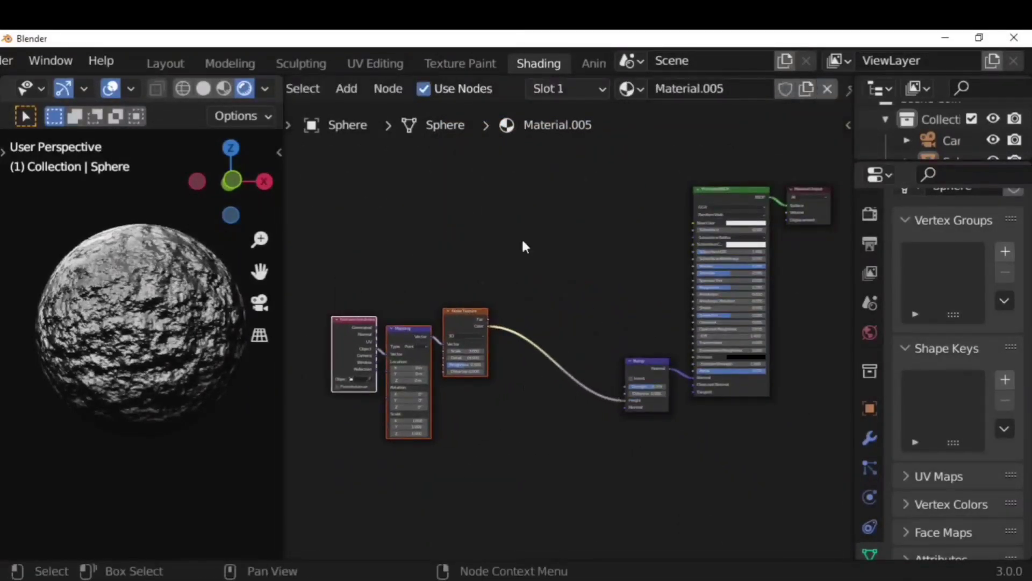
Add a ColorRamp node on the link between the Noise Texture's Color and the Bump's Height.
{"action": "left_click", "coordinate": [346, 88]}
{"action": "left_click", "coordinate": [369, 111]}
{"action": "type", "text": "colo"}
{"action": "key", "text": "Return"}
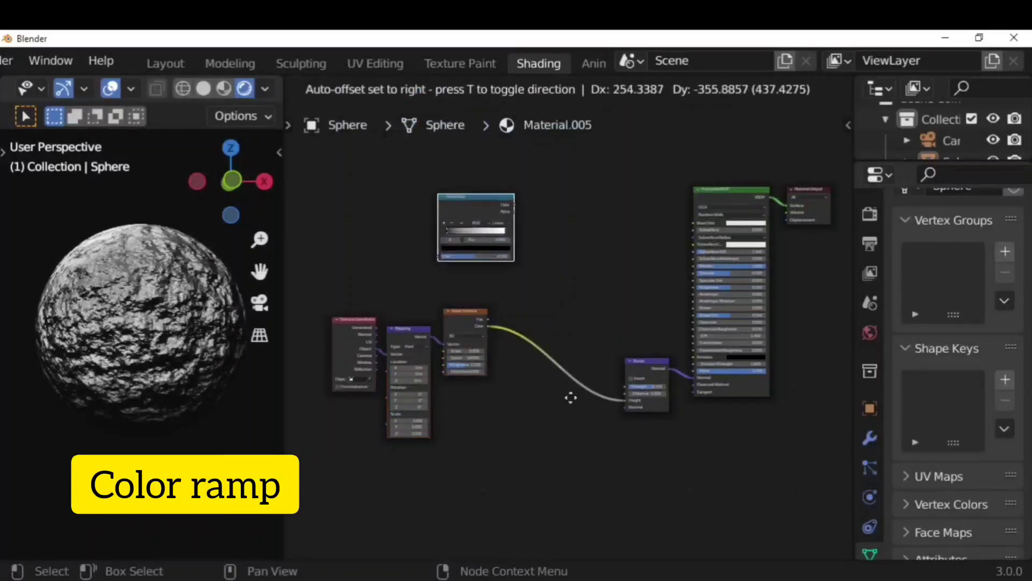
{"action": "left_click", "coordinate": [706, 455]}
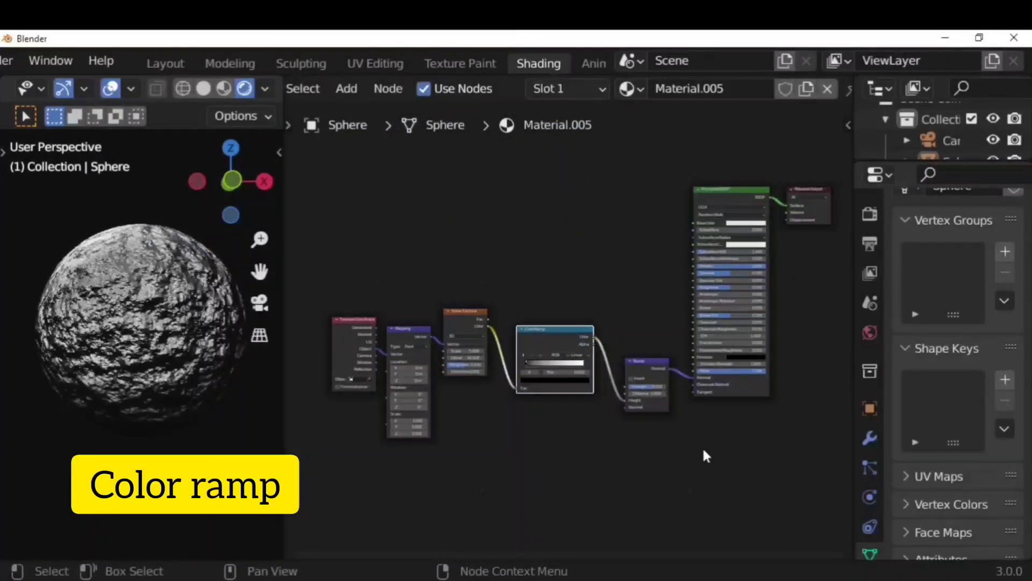
Move the ColorRamp's white stop to position 0.492.
{"action": "left_click", "coordinate": [584, 364]}
{"action": "scroll", "coordinate": [615, 417], "scroll_direction": "up", "scroll_amount": 13}
{"action": "scroll", "coordinate": [635, 484], "scroll_direction": "down", "scroll_amount": 3}
{"action": "middle_click_drag", "start_coordinate": [642, 504], "coordinate": [620, 466]}
{"action": "scroll", "coordinate": [613, 387], "scroll_direction": "up", "scroll_amount": 3}
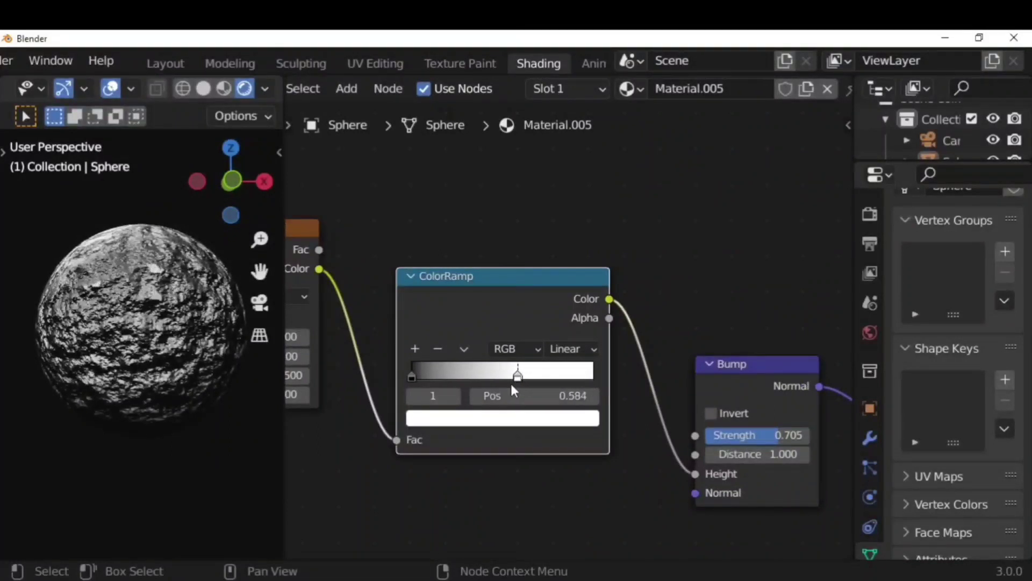
{"action": "mouse_move", "coordinate": [512, 388]}
{"action": "left_mouse_down"}
{"action": "mouse_move", "coordinate": [514, 380]}
{"action": "mouse_move", "coordinate": [501, 383]}
{"action": "mouse_move", "coordinate": [501, 395]}
{"action": "left_mouse_up"}
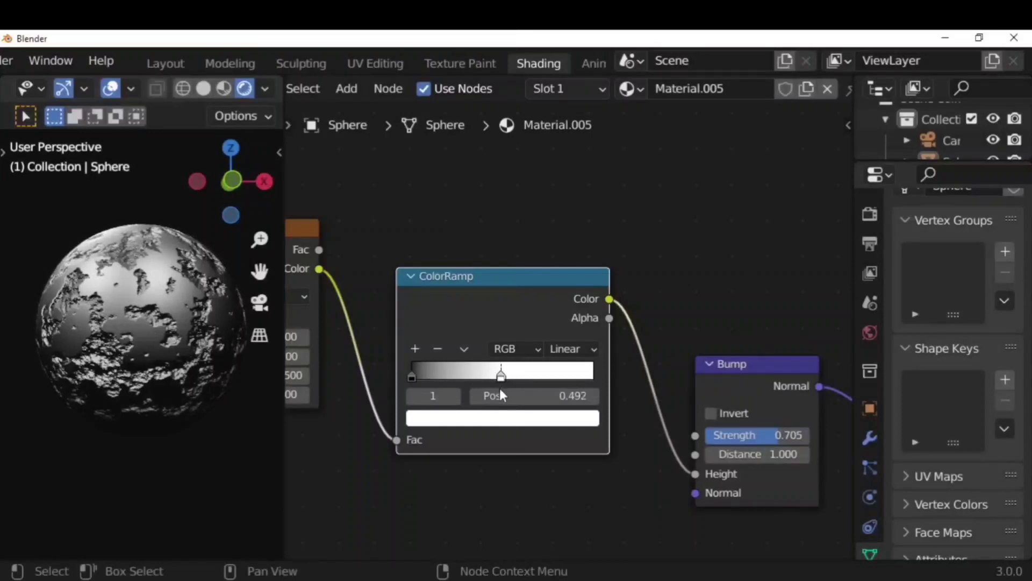
Duplicate the ColorRamp above the original and link the copy's Color to the Principled BSDF's Base Color.
{"action": "scroll", "coordinate": [539, 521], "scroll_direction": "down", "scroll_amount": 4}
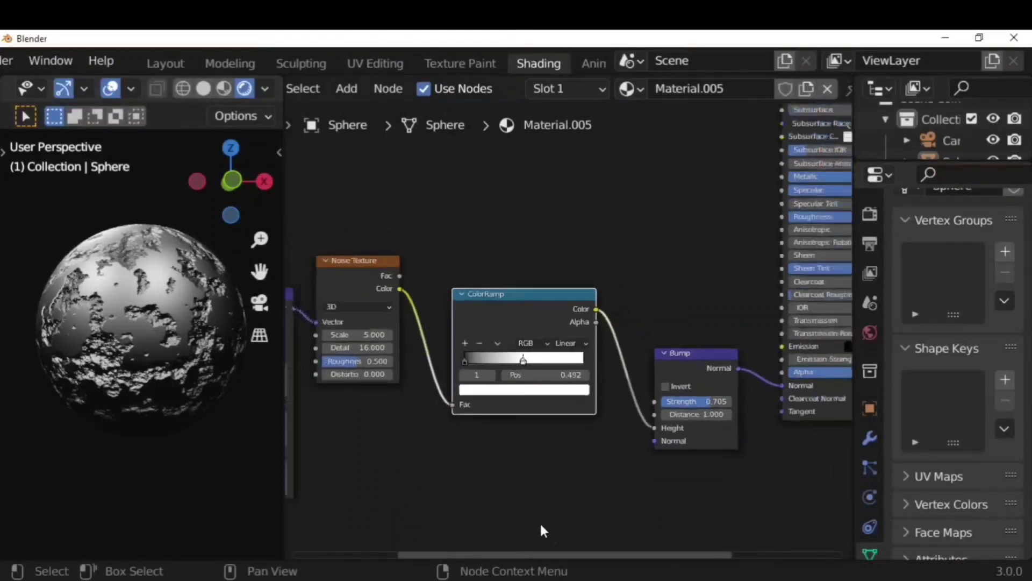
{"action": "key", "text": "shift+d"}
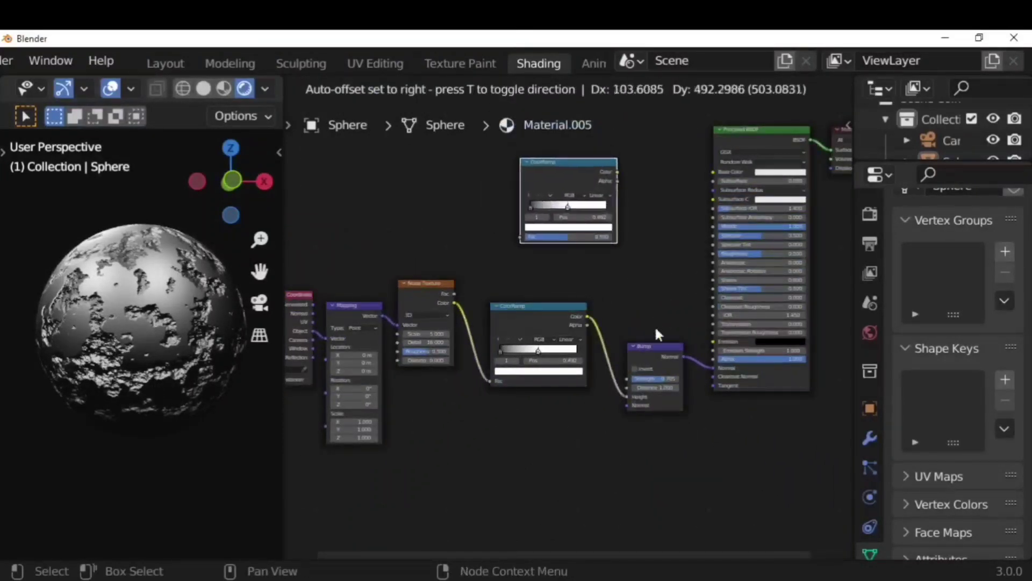
{"action": "left_click", "coordinate": [653, 328]}
{"action": "scroll", "coordinate": [621, 241], "scroll_direction": "up", "scroll_amount": 3}
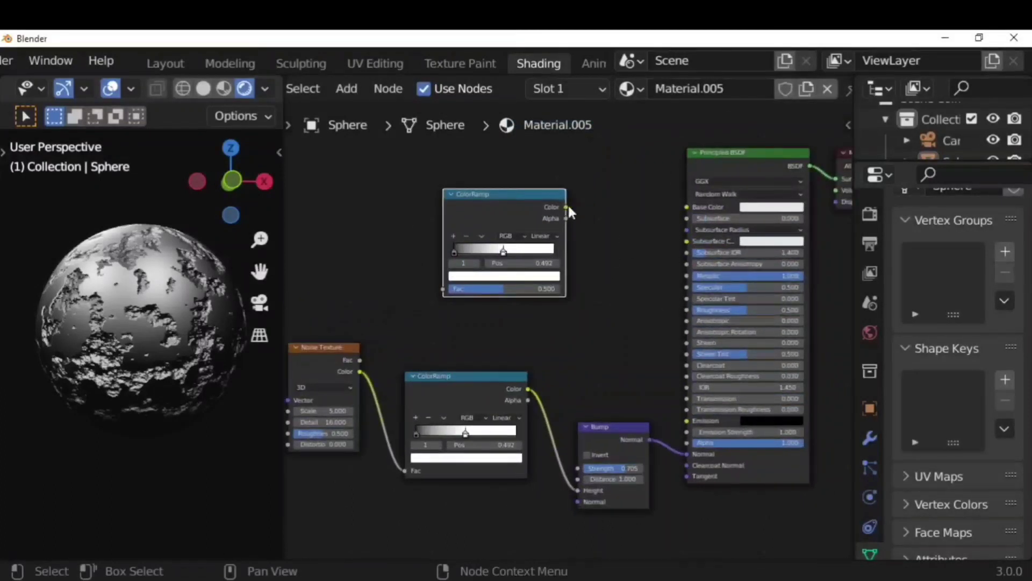
{"action": "left_click_drag", "start_coordinate": [566, 207], "coordinate": [686, 207]}
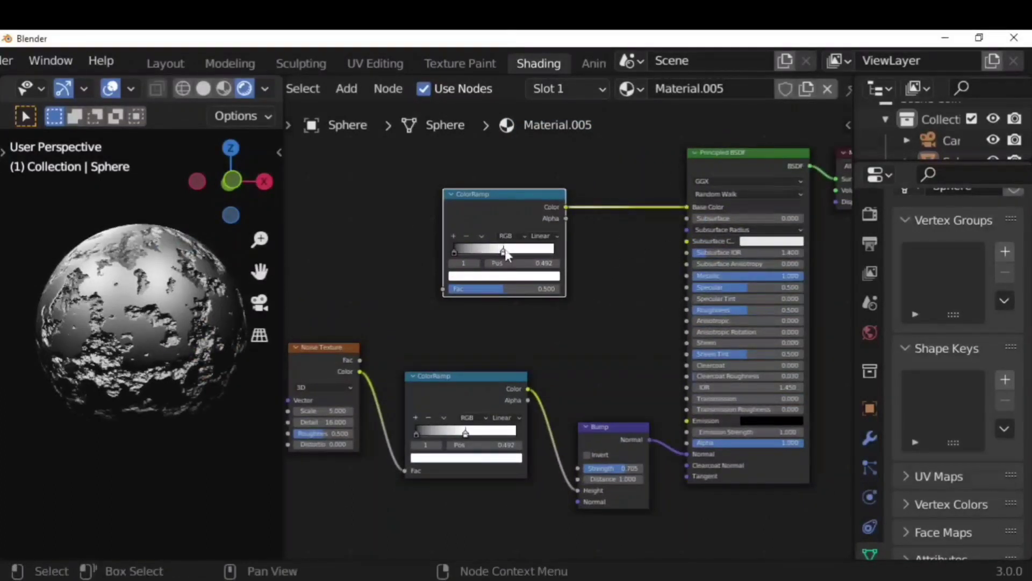
Move the duplicated ColorRamp's white stop to about 0.748 and recolour its black stop dark red.
{"action": "left_click_drag", "start_coordinate": [504, 251], "coordinate": [531, 255]}
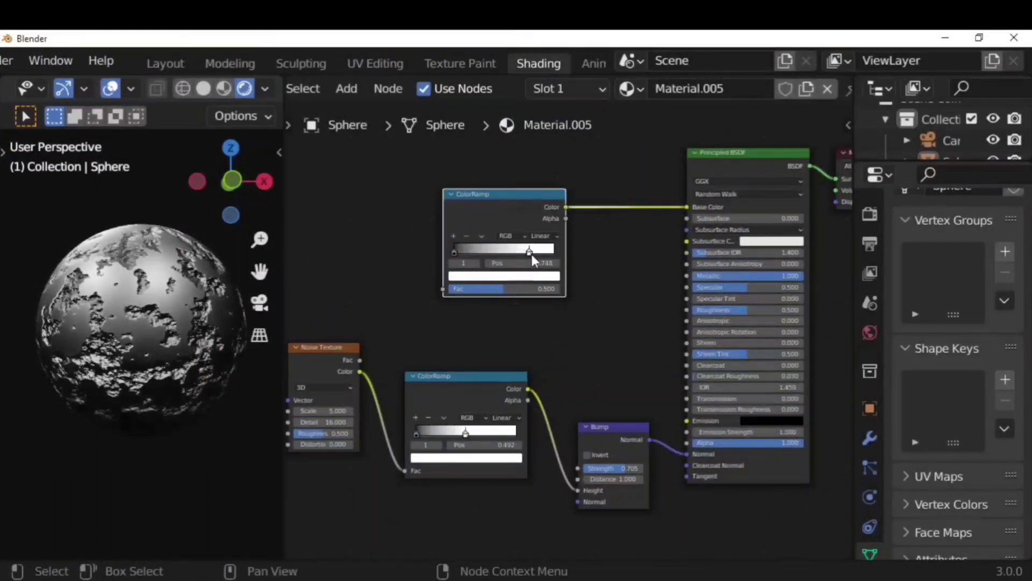
{"action": "left_click", "coordinate": [463, 250]}
{"action": "left_click", "coordinate": [499, 276]}
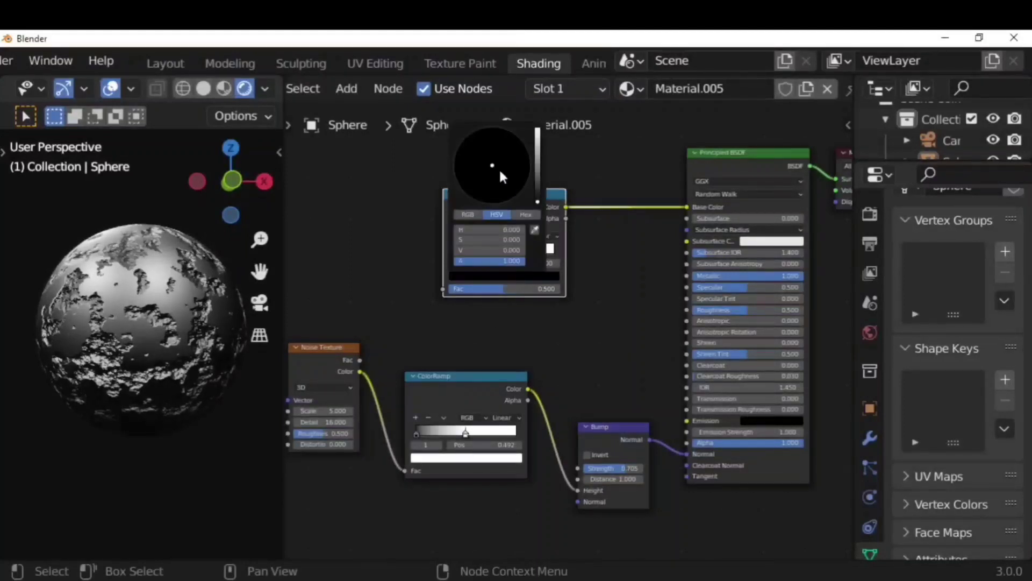
{"action": "scroll", "coordinate": [500, 172], "scroll_direction": "up", "scroll_amount": 8}
{"action": "left_click_drag", "start_coordinate": [493, 180], "coordinate": [494, 194]}
{"action": "left_click", "coordinate": [606, 281]}
Add a middle stop at about 0.374 on the upper ColorRamp and colour it saturated red.
{"action": "left_click", "coordinate": [479, 251]}
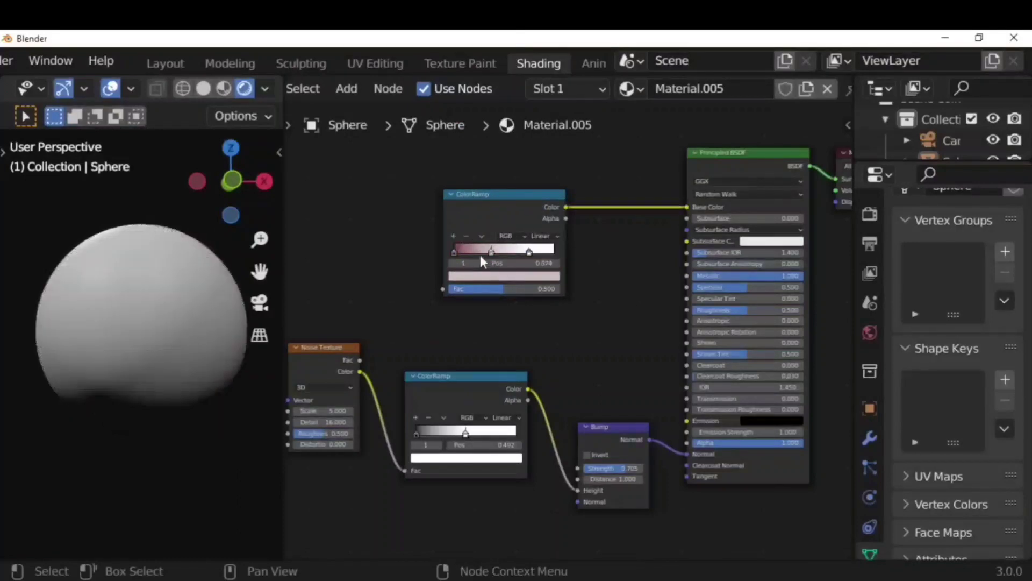
{"action": "left_click", "coordinate": [486, 280]}
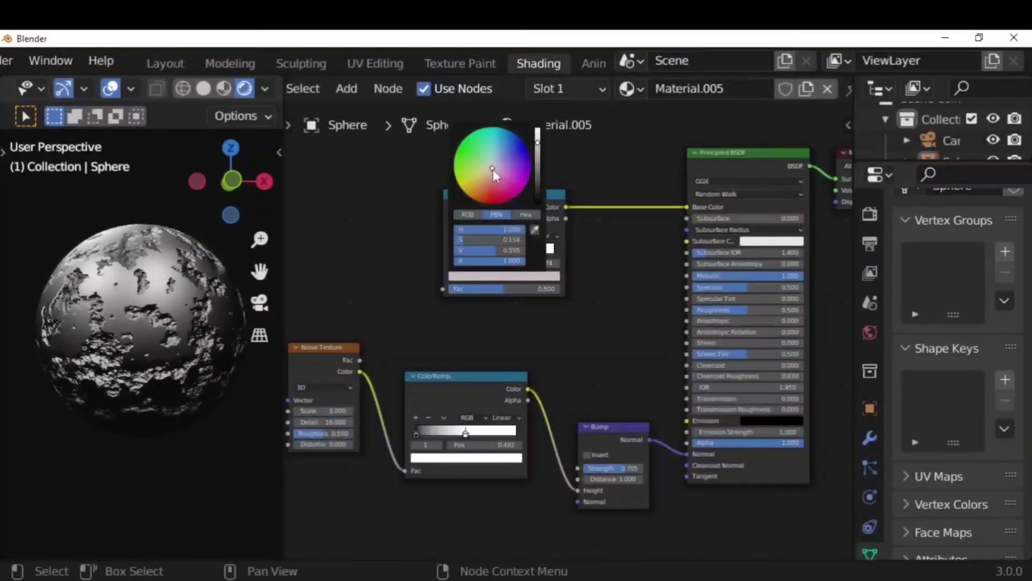
{"action": "left_click_drag", "start_coordinate": [492, 169], "coordinate": [492, 204]}
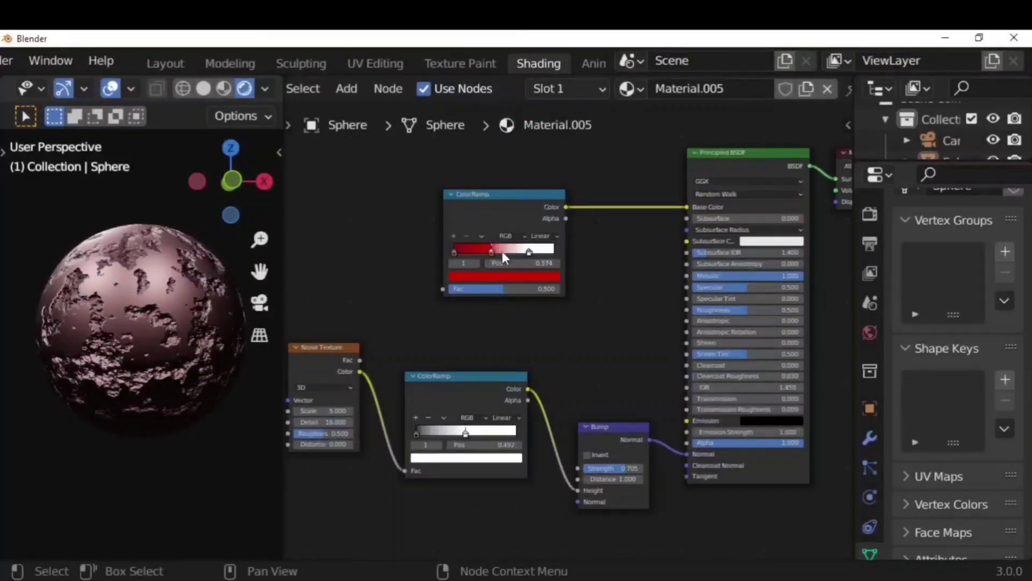
Add another stop between the two red ones on the upper ColorRamp and lighten the 0.374 stop to a rosy red.
{"action": "left_click", "coordinate": [454, 237]}
{"action": "left_click", "coordinate": [493, 272]}
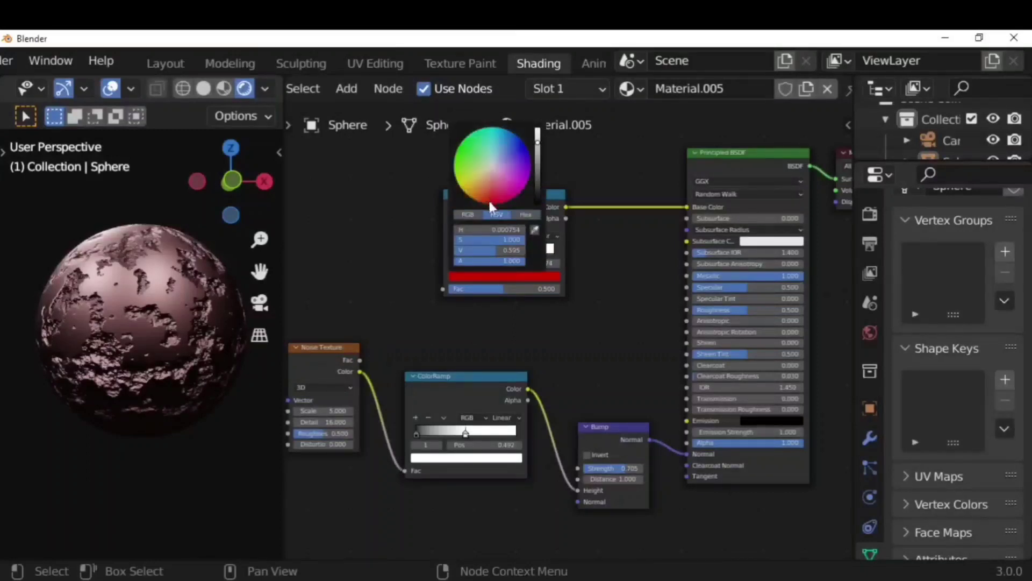
{"action": "left_click_drag", "start_coordinate": [488, 198], "coordinate": [498, 189]}
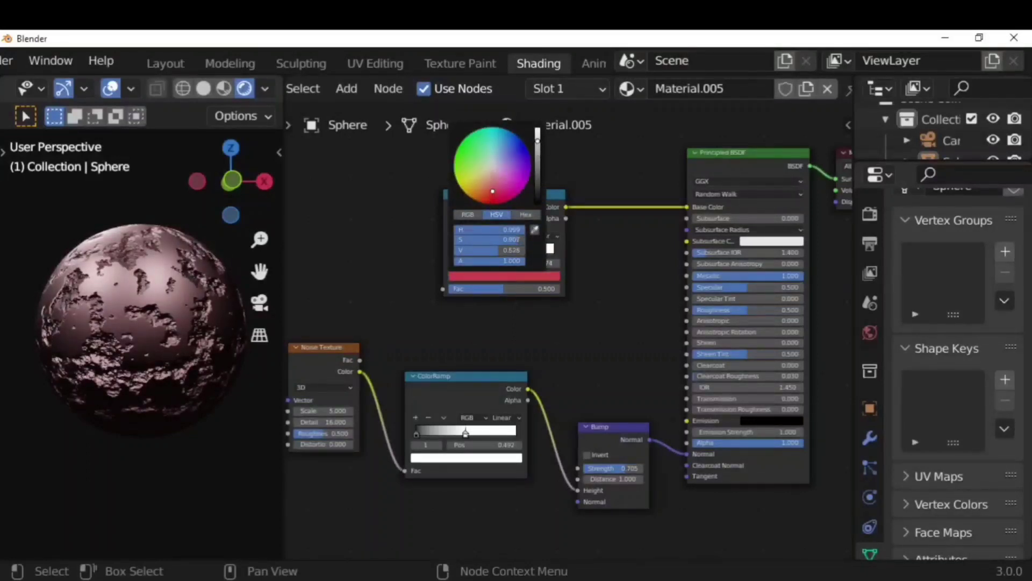
Link the Noise Texture's Color to the upper ColorRamp's Fac and move that ramp's white stop to about 0.662.
{"action": "left_click_drag", "start_coordinate": [360, 372], "coordinate": [442, 288]}
{"action": "scroll", "coordinate": [150, 371], "scroll_direction": "up", "scroll_amount": 1}
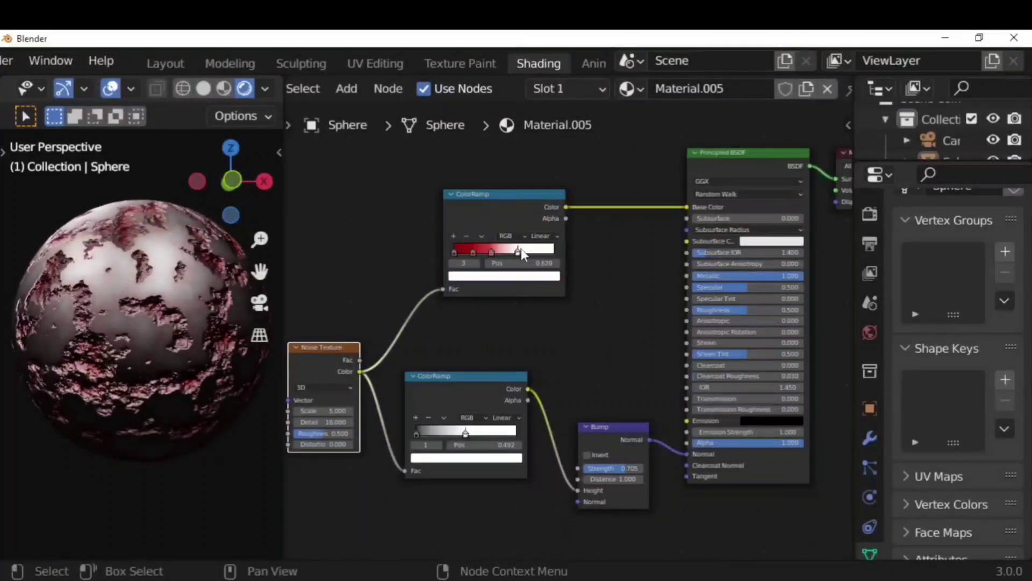
{"action": "scroll", "coordinate": [145, 299], "scroll_direction": "up", "scroll_amount": 2}
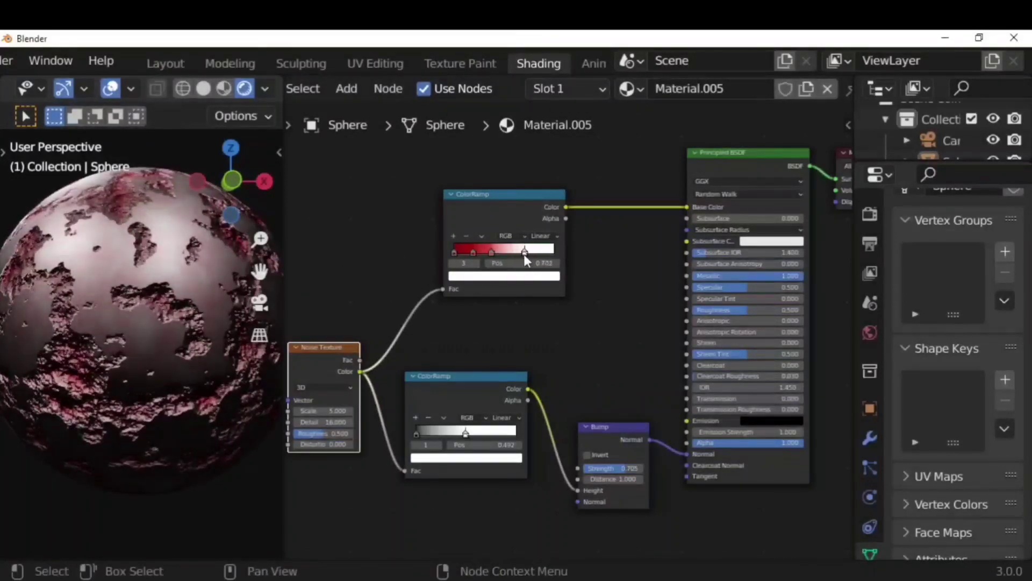
{"action": "left_click_drag", "start_coordinate": [524, 255], "coordinate": [522, 263]}
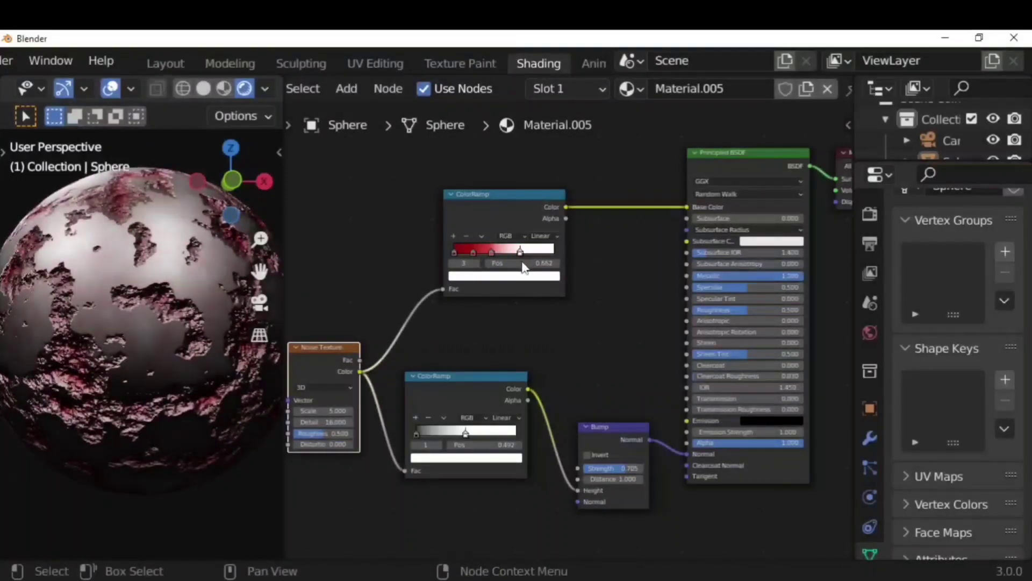
Move the upper ColorRamp's white stop to 0.600 and recolour it pale pink with a saturation of about 0.336.
{"action": "left_click", "coordinate": [498, 277]}
{"action": "left_click", "coordinate": [491, 176]}
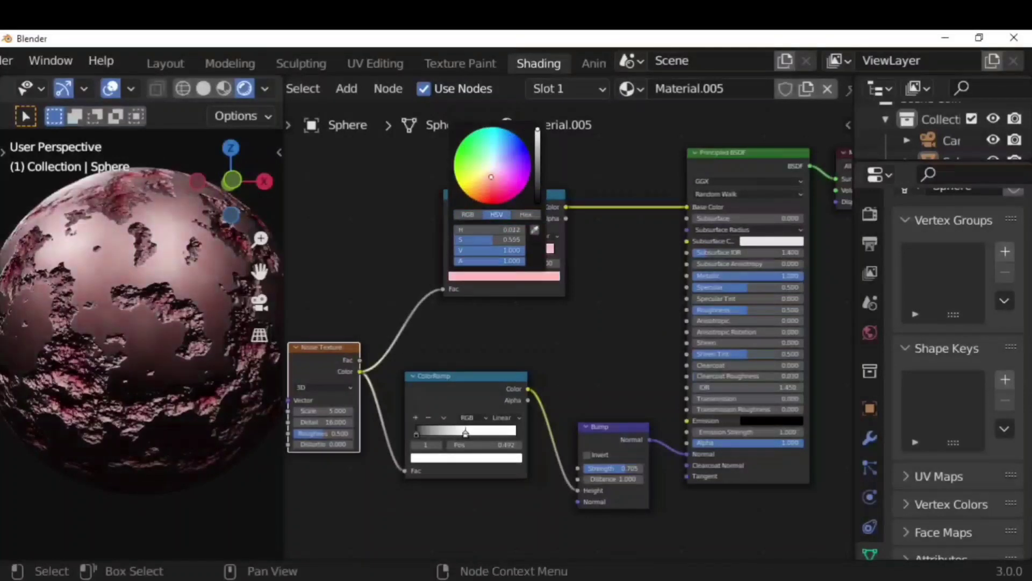
{"action": "left_click_drag", "start_coordinate": [491, 176], "coordinate": [491, 181]}
{"action": "left_click", "coordinate": [600, 290]}
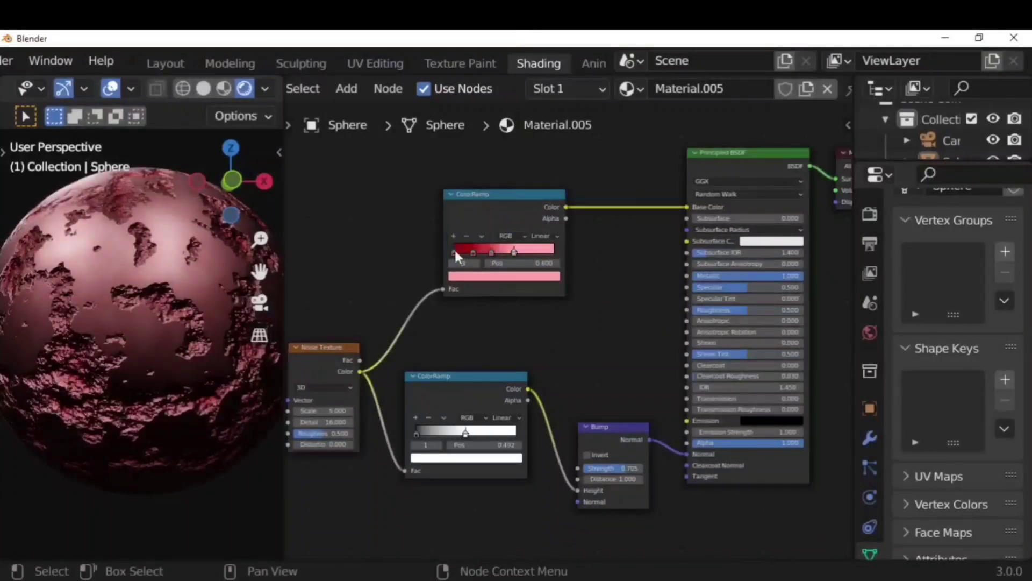
{"action": "left_click", "coordinate": [457, 250]}
{"action": "left_click", "coordinate": [533, 251]}
{"action": "left_click", "coordinate": [529, 277]}
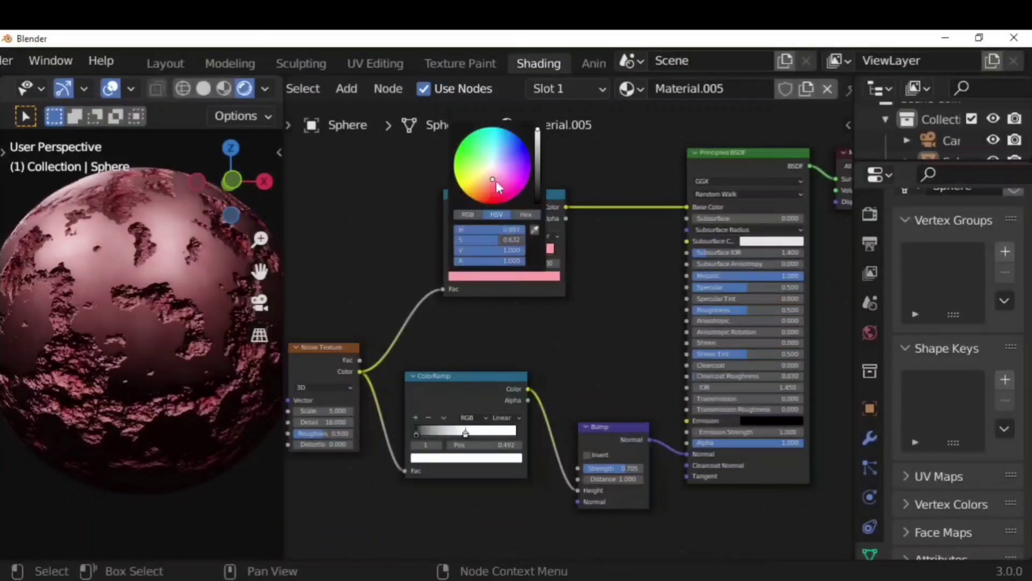
{"action": "left_click_drag", "start_coordinate": [496, 179], "coordinate": [492, 170]}
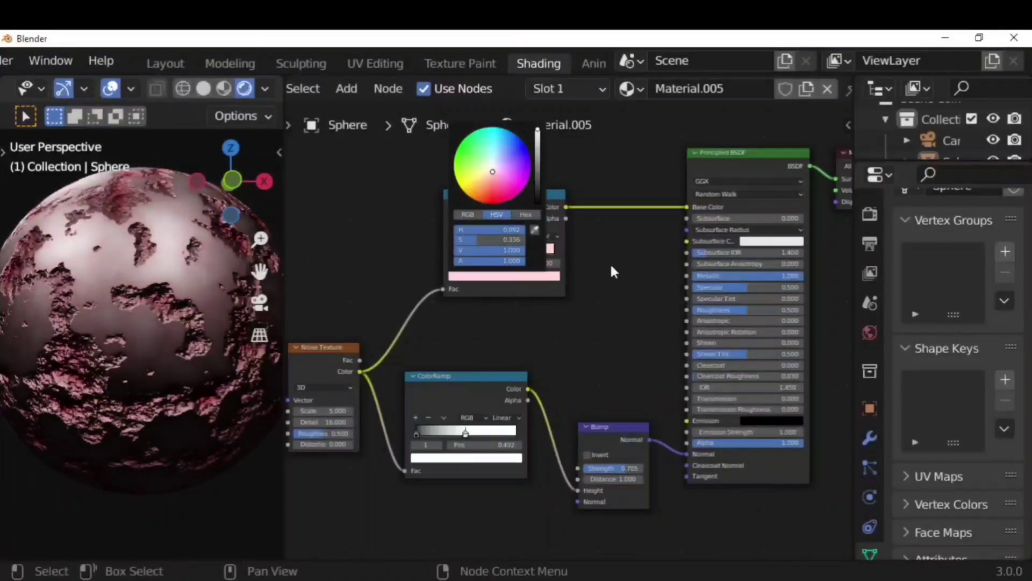
Link the ColorRamp's Color output to the Principled BSDF's Base Color in Material.006.
{"action": "scroll", "coordinate": [538, 318], "scroll_direction": "down", "scroll_amount": 10}
{"action": "middle_click_drag", "start_coordinate": [474, 447], "coordinate": [501, 422]}
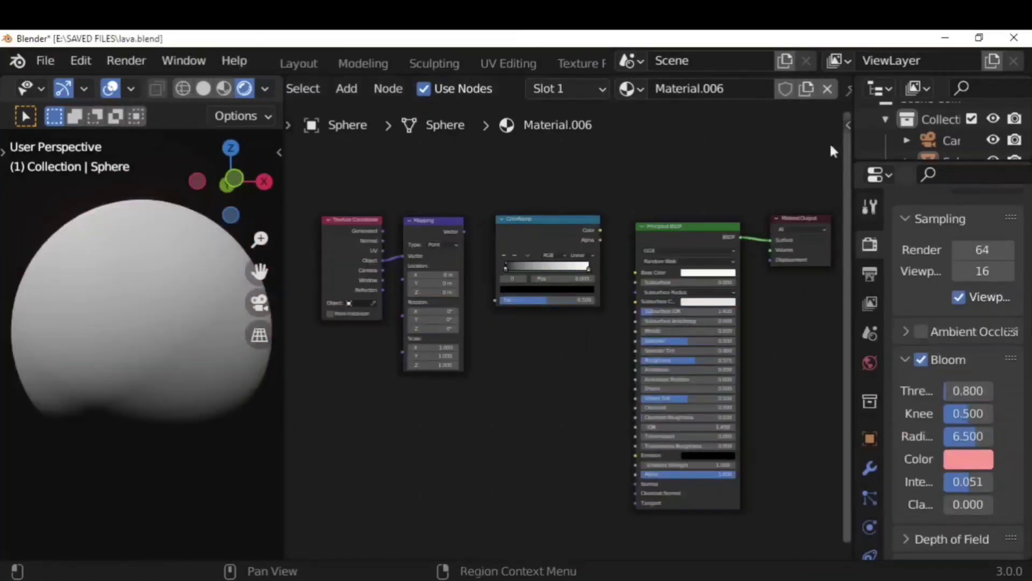
{"action": "scroll", "coordinate": [753, 218], "scroll_direction": "up", "scroll_amount": 3}
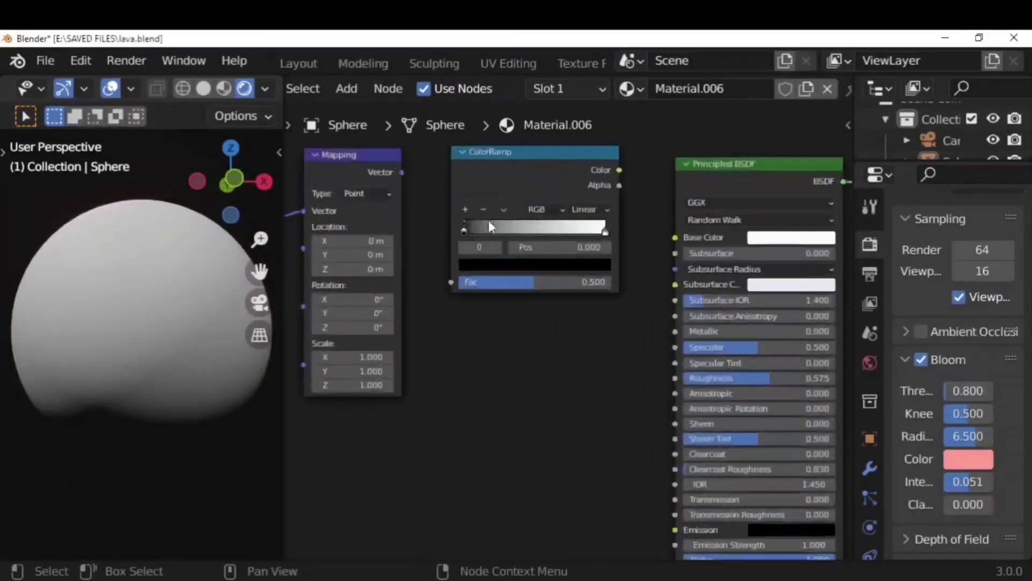
{"action": "key", "text": "Home"}
{"action": "middle_click_drag", "start_coordinate": [634, 400], "coordinate": [501, 379]}
{"action": "left_click_drag", "start_coordinate": [534, 192], "coordinate": [574, 242]}
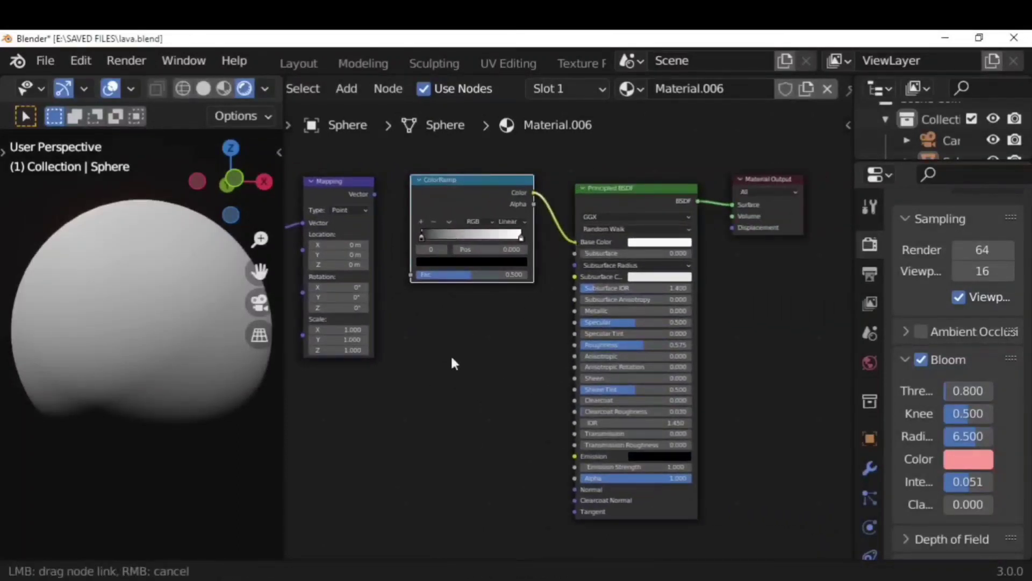
Add a Musgrave Texture node near the Mapping and ColorRamp nodes.
{"action": "middle_click_drag", "start_coordinate": [508, 354], "coordinate": [585, 356]}
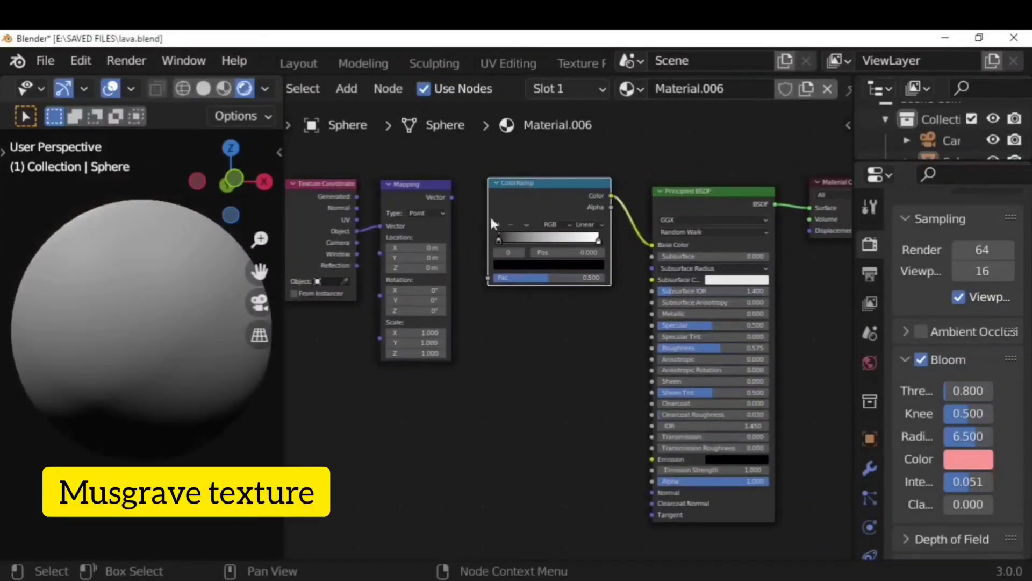
{"action": "left_click", "coordinate": [346, 88]}
{"action": "left_click", "coordinate": [378, 111]}
{"action": "type", "text": "mus"}
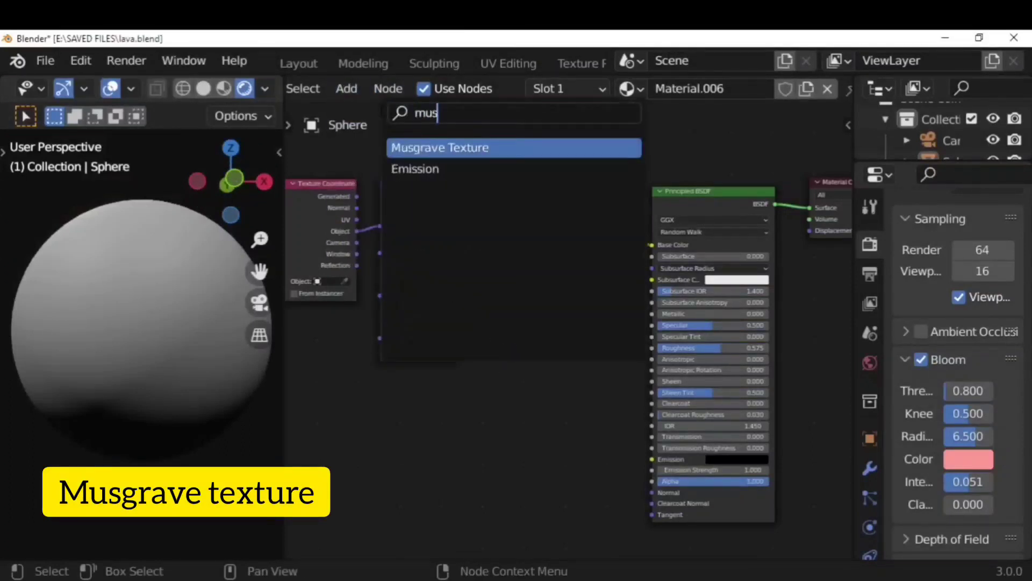
{"action": "key", "text": "Return"}
{"action": "left_click", "coordinate": [428, 173]}
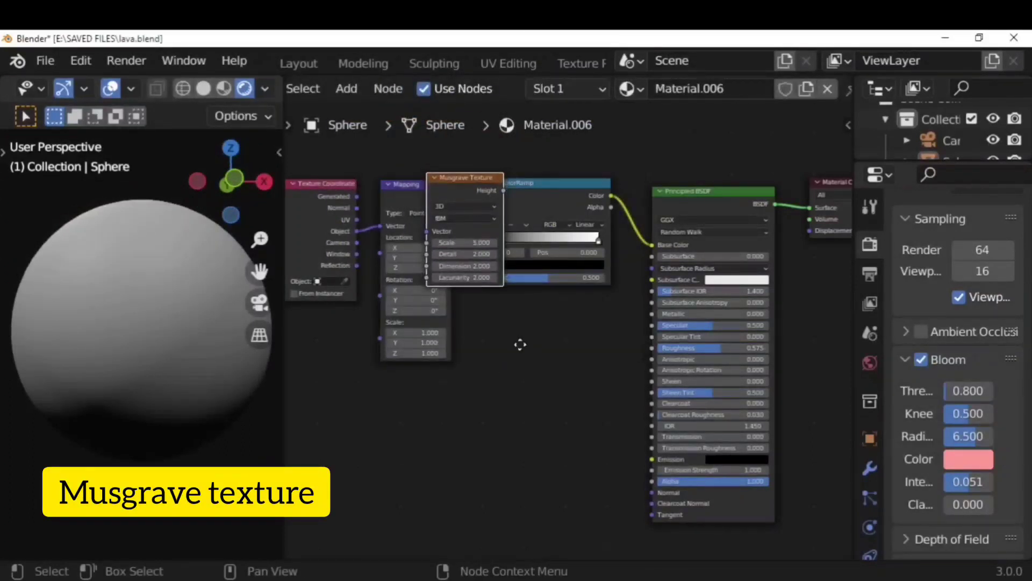
Rearrange the nodes so the Musgrave Texture sits clear of its neighbours between the Mapping and ColorRamp nodes.
{"action": "middle_click_drag", "start_coordinate": [520, 345], "coordinate": [572, 361]}
{"action": "left_click_drag", "start_coordinate": [466, 173], "coordinate": [368, 259]}
{"action": "key", "text": "g"}
{"action": "left_click", "coordinate": [362, 392]}
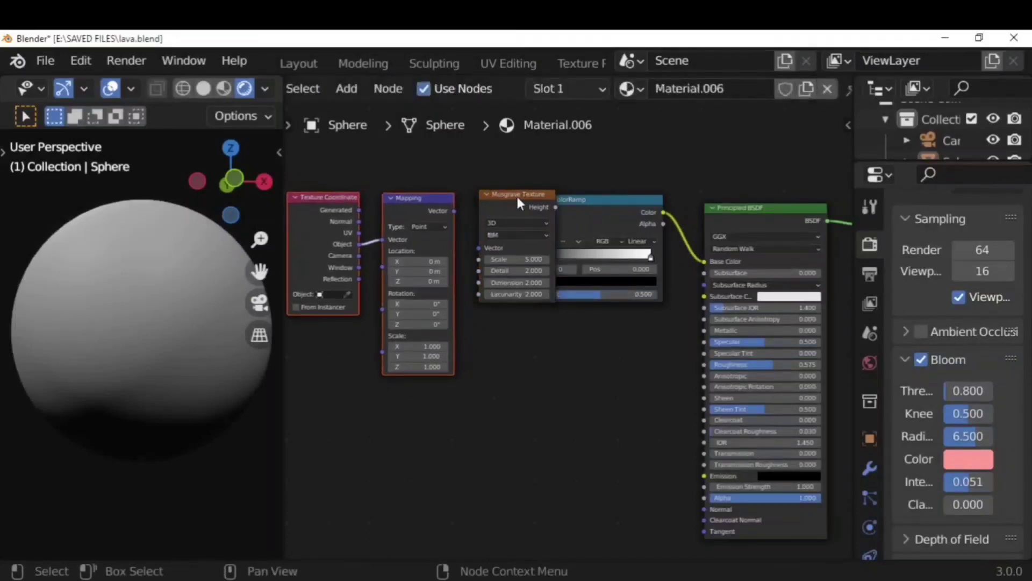
{"action": "left_click_drag", "start_coordinate": [519, 202], "coordinate": [501, 208]}
{"action": "key", "text": "g"}
{"action": "left_click", "coordinate": [655, 343]}
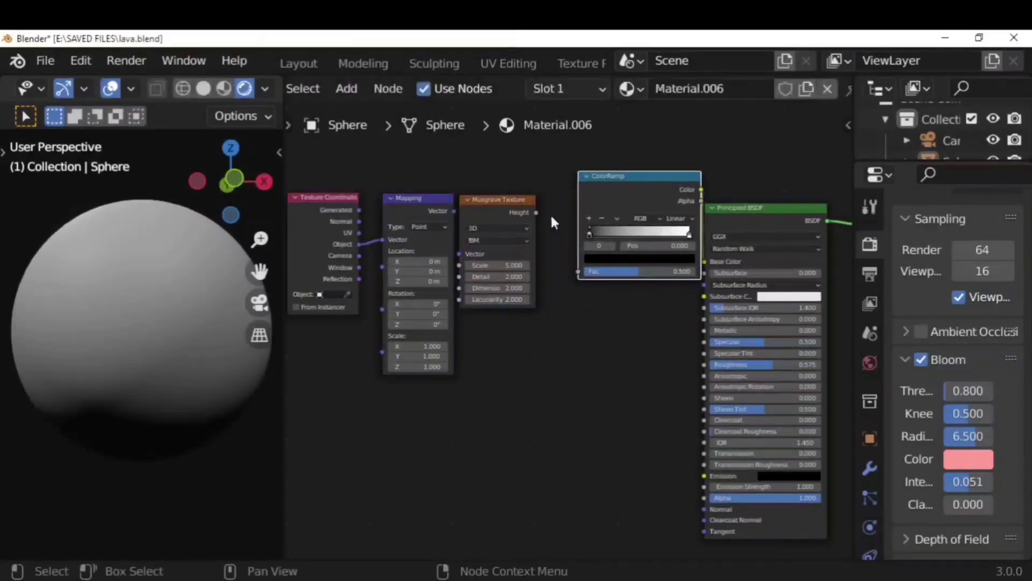
{"action": "left_click", "coordinate": [560, 378]}
Link the Musgrave Texture's Height to the ColorRamp's Fac and the Mapping's Vector to the Musgrave Texture's Vector.
{"action": "left_click_drag", "start_coordinate": [555, 199], "coordinate": [578, 272]}
{"action": "left_click_drag", "start_coordinate": [454, 210], "coordinate": [478, 251]}
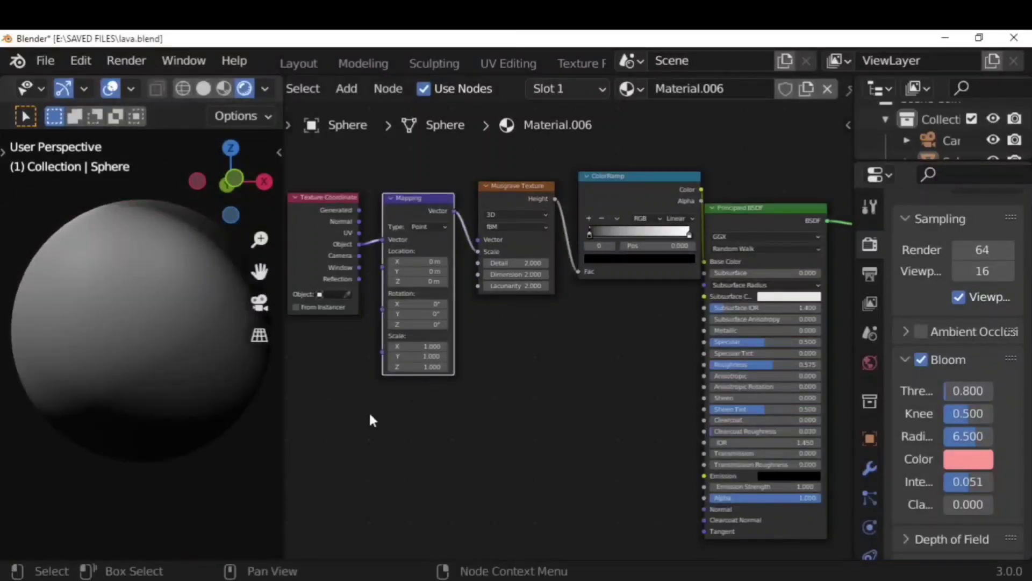
{"action": "left_click_drag", "start_coordinate": [475, 250], "coordinate": [477, 239]}
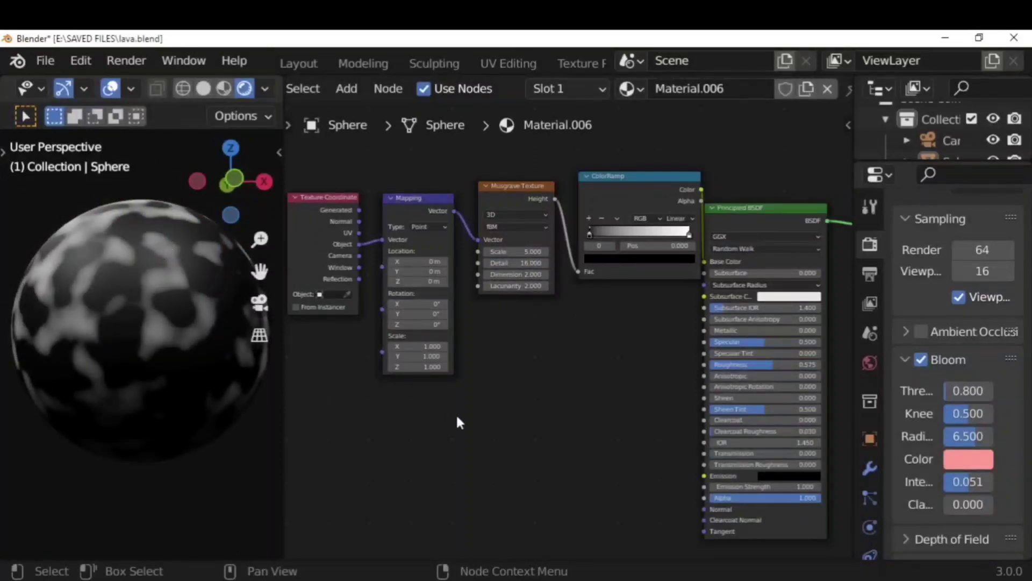
Lower the Musgrave Texture's Dimension to 0.100.
{"action": "scroll", "coordinate": [559, 311], "scroll_direction": "up", "scroll_amount": 5}
{"action": "middle_click_drag", "start_coordinate": [549, 237], "coordinate": [572, 331]}
{"action": "left_click_drag", "start_coordinate": [543, 329], "coordinate": [489, 329]}
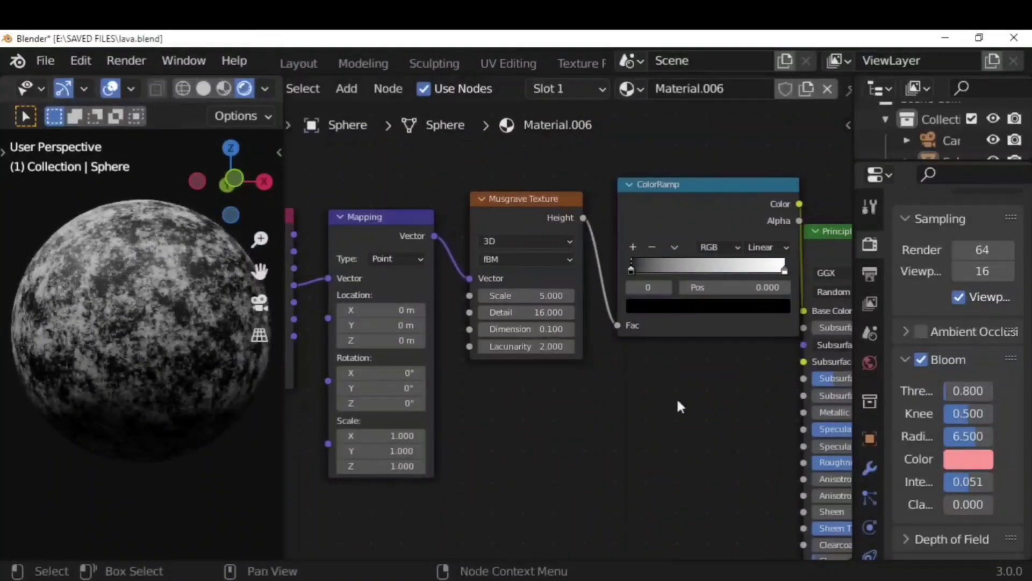
Add a Bump node and place it between the Musgrave Texture and the ColorRamp.
{"action": "scroll", "coordinate": [627, 454], "scroll_direction": "down", "scroll_amount": 4}
{"action": "left_click", "coordinate": [347, 88]}
{"action": "left_click", "coordinate": [398, 114]}
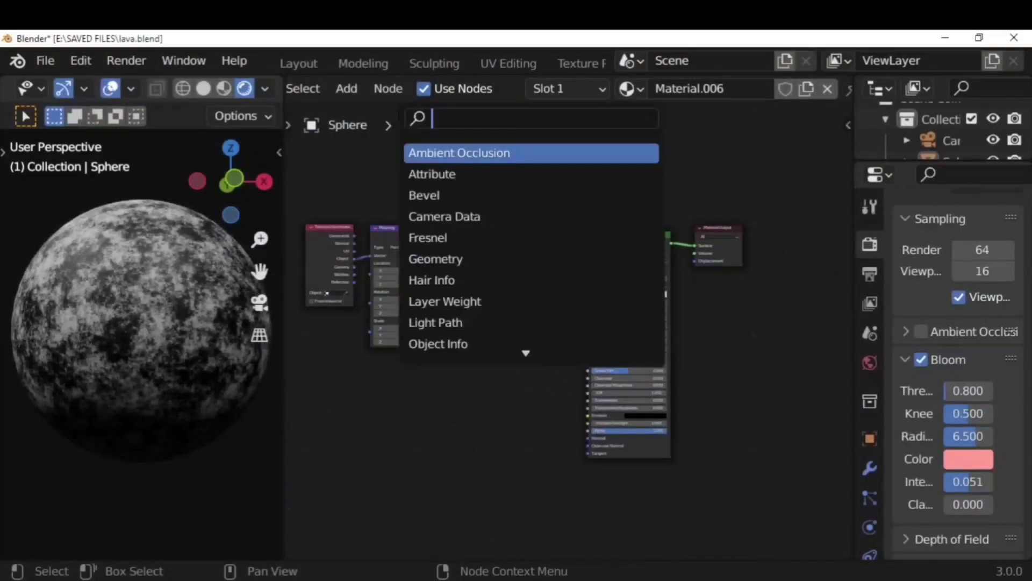
{"action": "type", "text": "bum"}
{"action": "key", "text": "Return"}
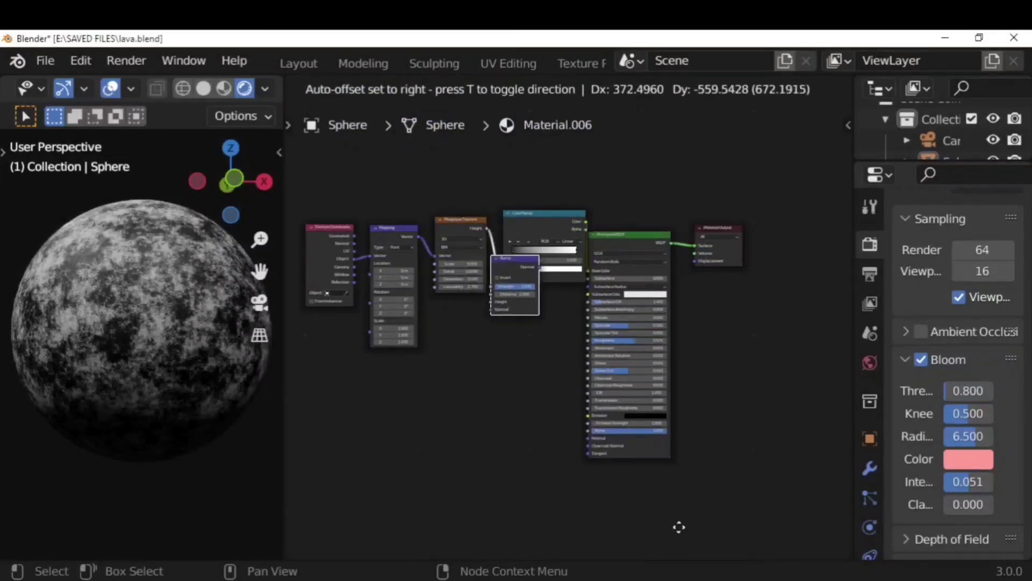
{"action": "left_click", "coordinate": [571, 307]}
{"action": "left_click_drag", "start_coordinate": [515, 307], "coordinate": [540, 259]}
{"action": "left_click", "coordinate": [542, 260]}
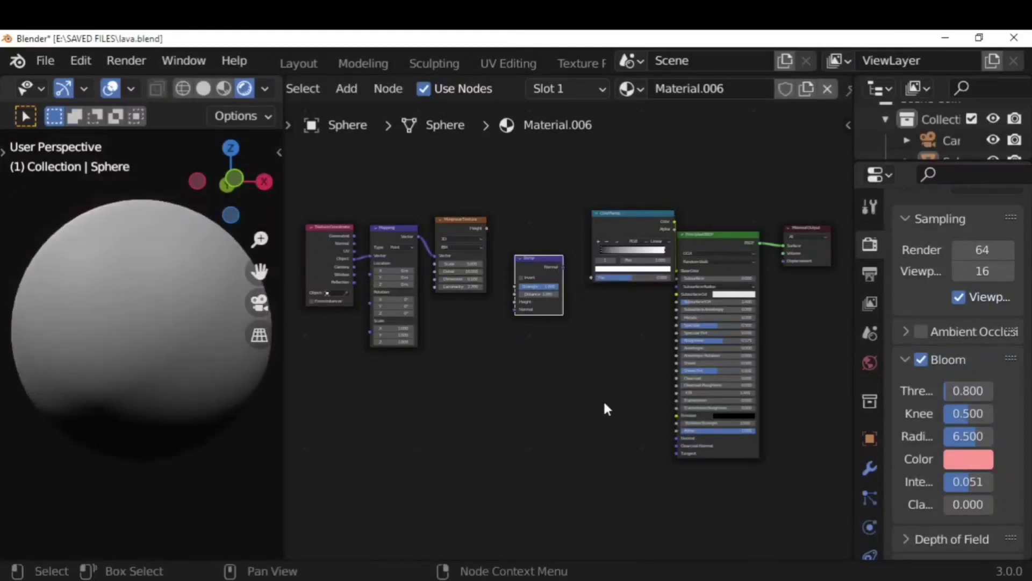
Move the Bump node below the ColorRamp and link its Normal output to the Principled BSDF's Normal input.
{"action": "key", "text": "g"}
{"action": "left_click", "coordinate": [638, 376]}
{"action": "left_click_drag", "start_coordinate": [599, 242], "coordinate": [677, 281]}
Link the Musgrave Texture's Height to both the ColorRamp's Fac and the Bump node's Height.
{"action": "middle_click_drag", "start_coordinate": [529, 245], "coordinate": [521, 283]}
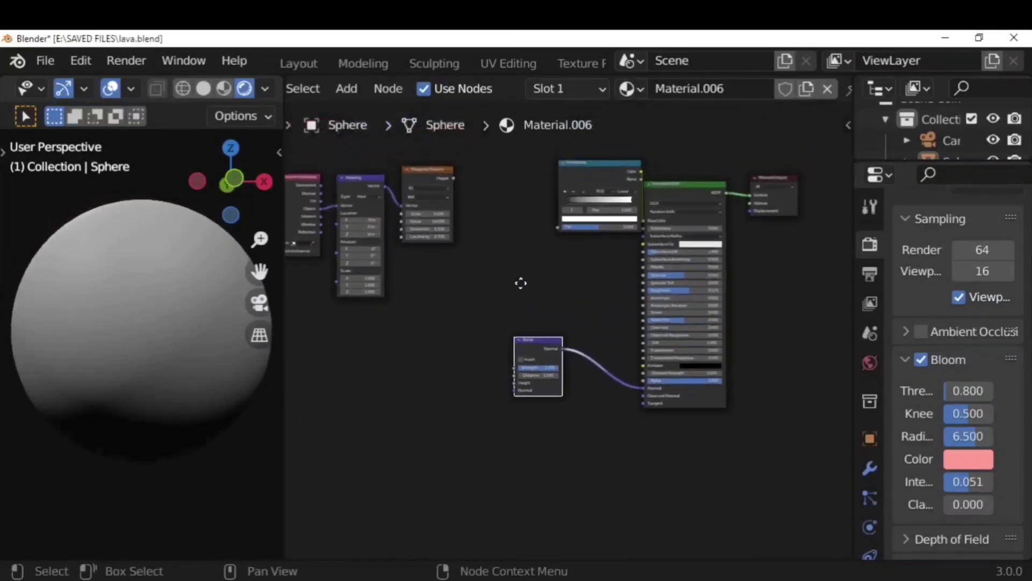
{"action": "left_click_drag", "start_coordinate": [454, 174], "coordinate": [559, 227]}
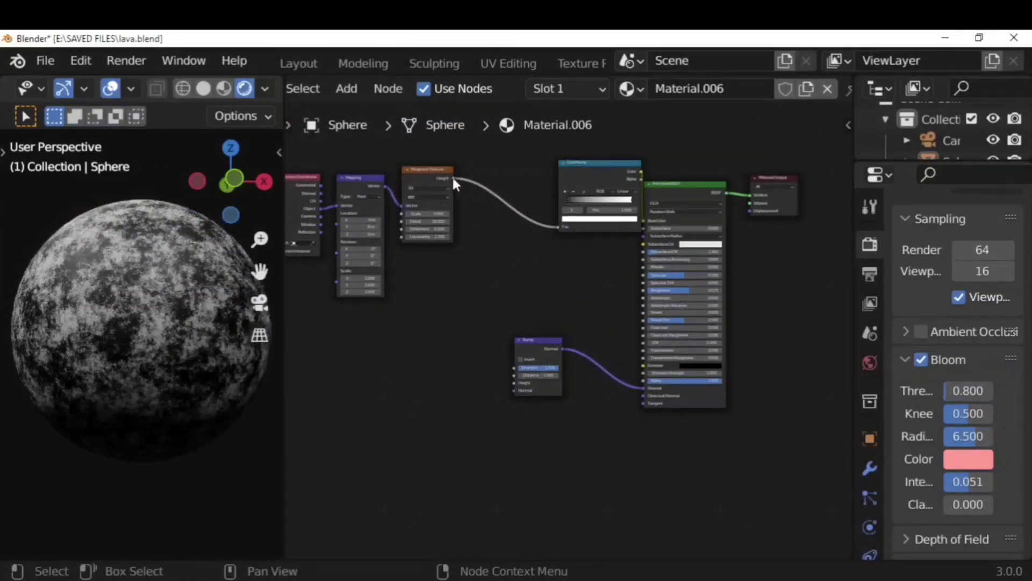
{"action": "left_click_drag", "start_coordinate": [453, 178], "coordinate": [515, 382]}
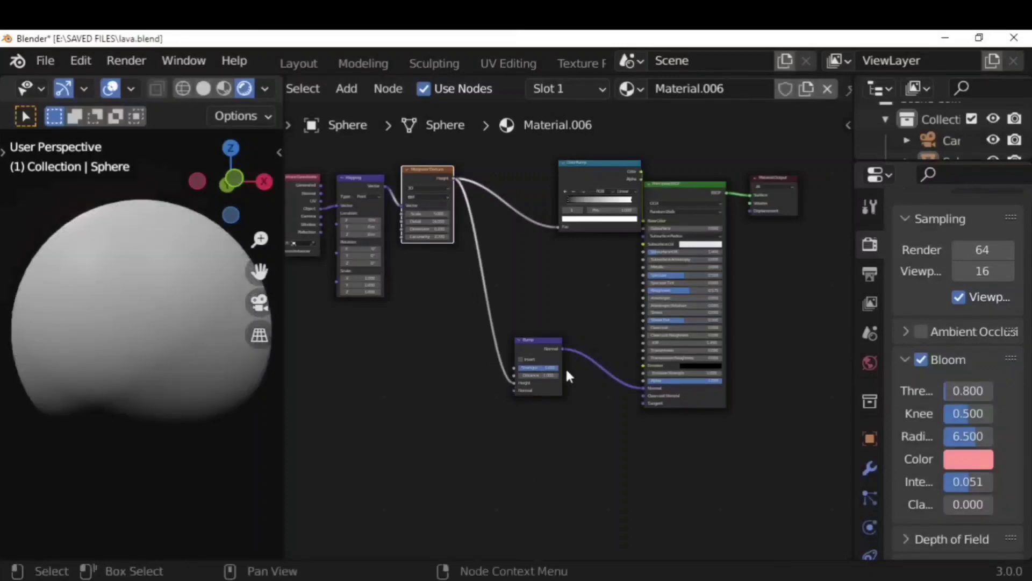
Check the bump effect on the sphere's surface and enable Invert on the Bump node.
{"action": "scroll", "coordinate": [560, 372], "scroll_direction": "up", "scroll_amount": 1}
{"action": "scroll", "coordinate": [546, 414], "scroll_direction": "up", "scroll_amount": 2}
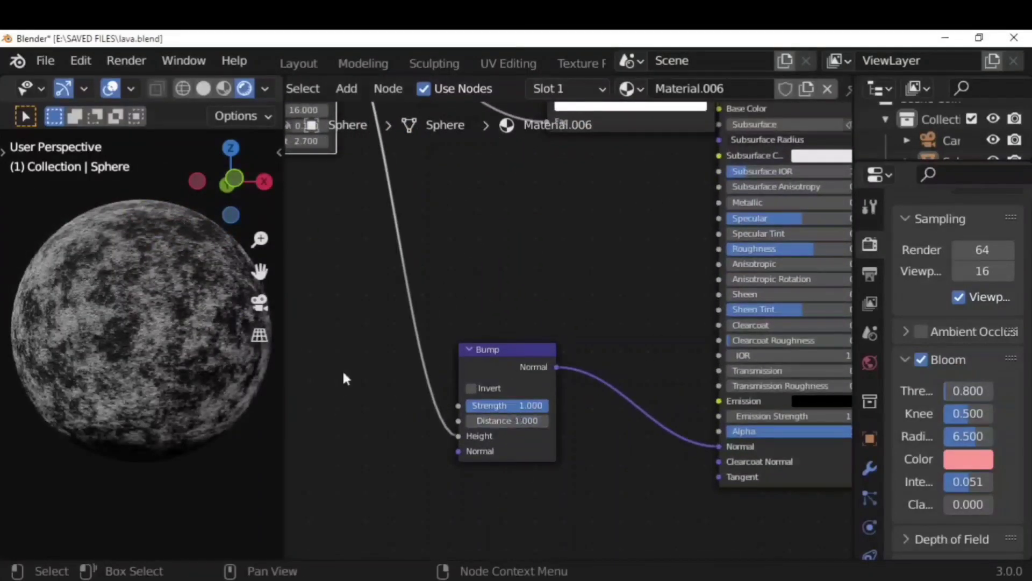
{"action": "scroll", "coordinate": [111, 318], "scroll_direction": "up", "scroll_amount": 2}
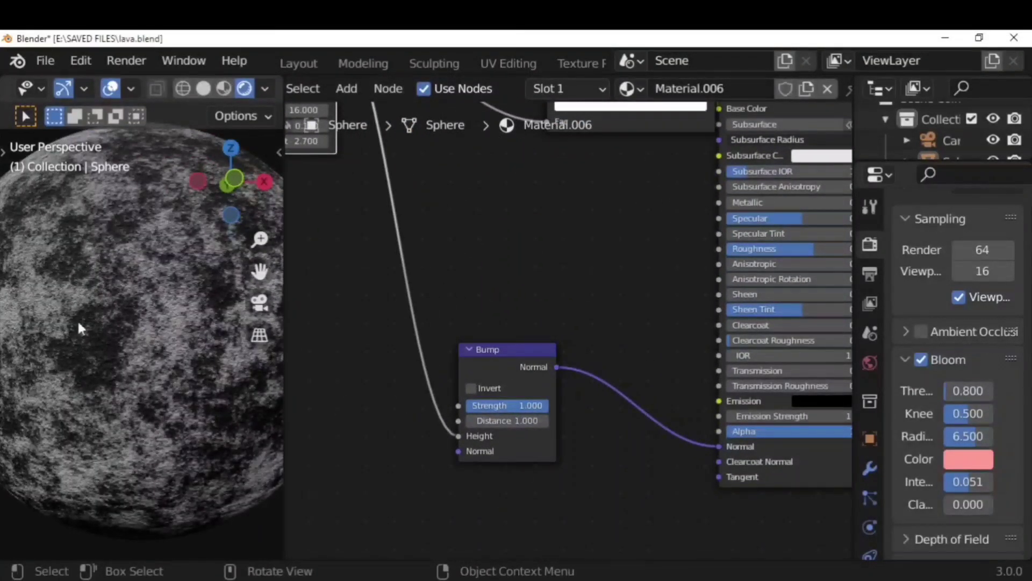
{"action": "scroll", "coordinate": [138, 370], "scroll_direction": "down", "scroll_amount": 2}
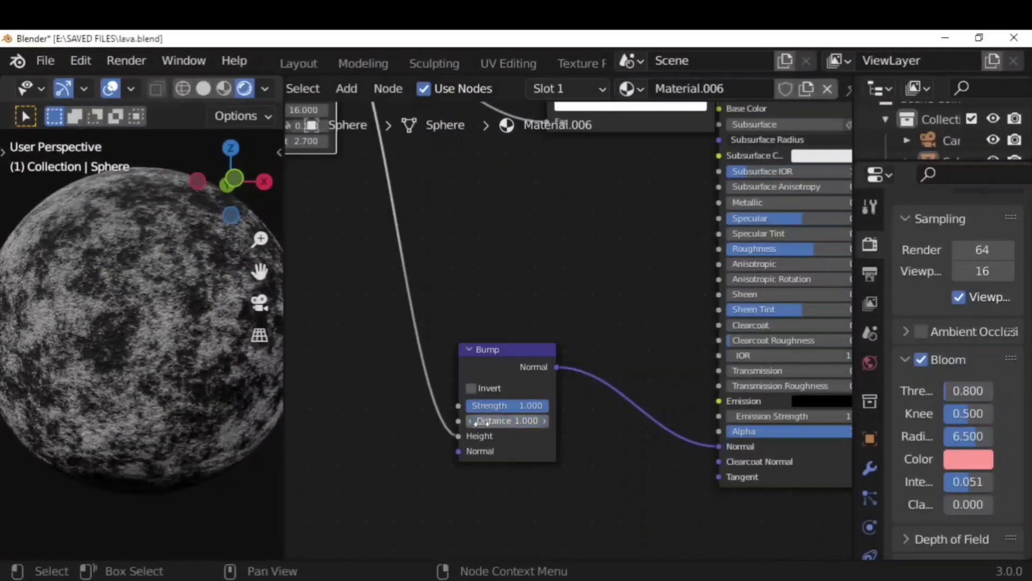
{"action": "scroll", "coordinate": [125, 256], "scroll_direction": "up", "scroll_amount": 3}
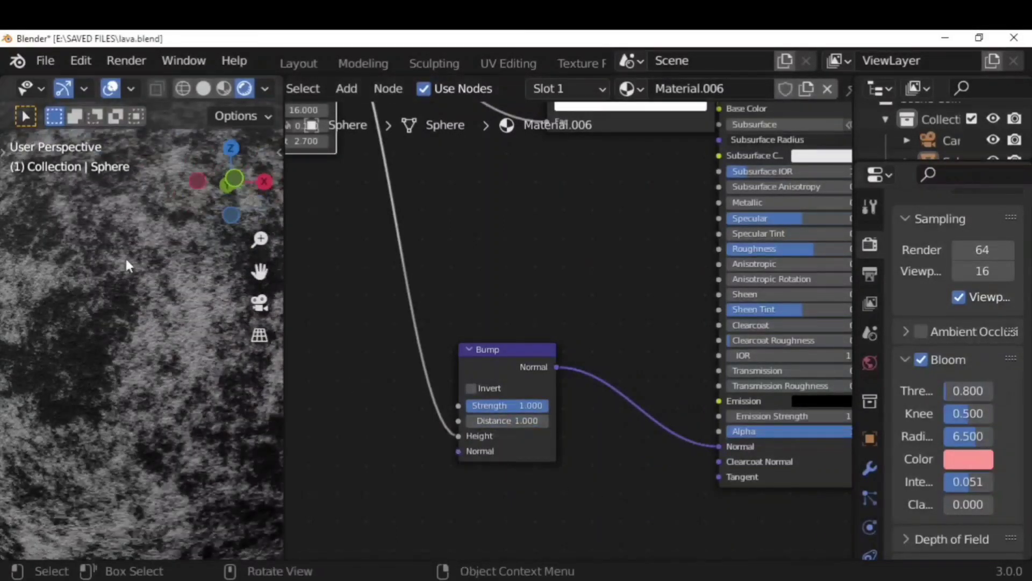
{"action": "left_click", "coordinate": [473, 388]}
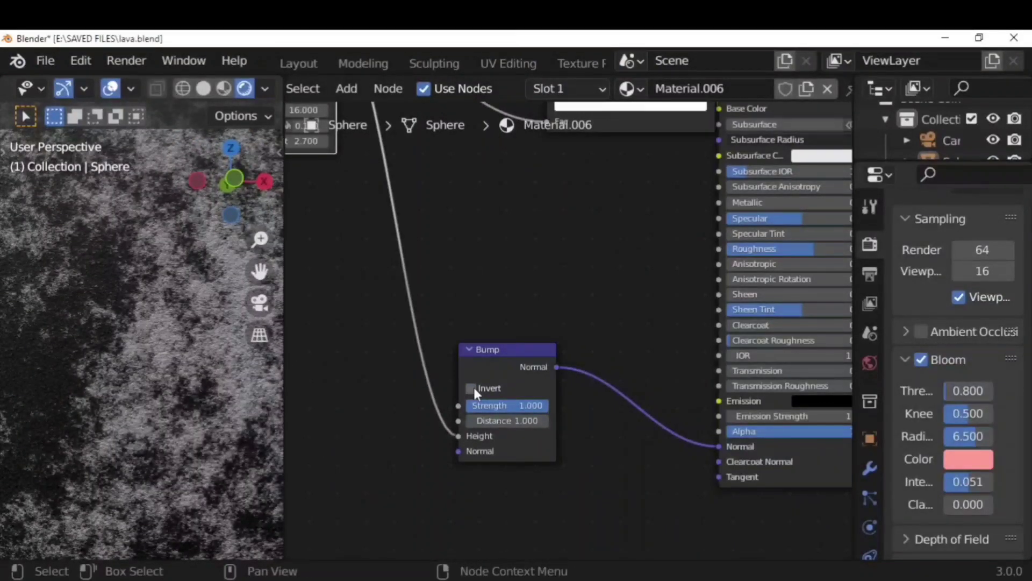
Move the ColorRamp's white stop to about 0.545.
{"action": "scroll", "coordinate": [369, 419], "scroll_direction": "down", "scroll_amount": 2}
{"action": "scroll", "coordinate": [218, 433], "scroll_direction": "down", "scroll_amount": 4}
{"action": "scroll", "coordinate": [219, 435], "scroll_direction": "up", "scroll_amount": 1}
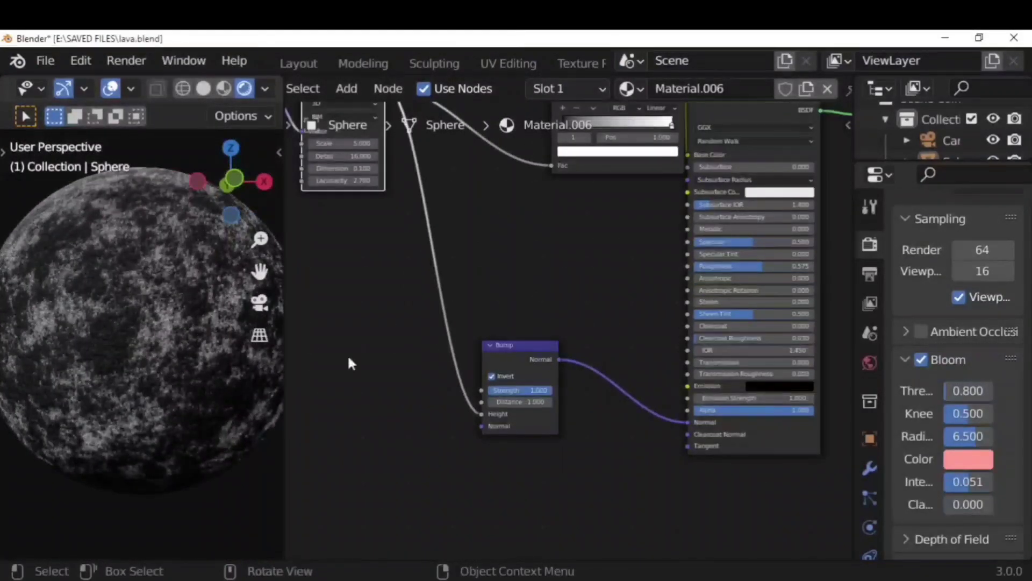
{"action": "middle_click_drag", "start_coordinate": [587, 185], "coordinate": [589, 329]}
{"action": "left_click_drag", "start_coordinate": [601, 276], "coordinate": [620, 295]}
Try scales of 0.500 and 10.000 on all three axes of the Mapping node and settle on 0.500.
{"action": "middle_click_drag", "start_coordinate": [361, 411], "coordinate": [510, 410]}
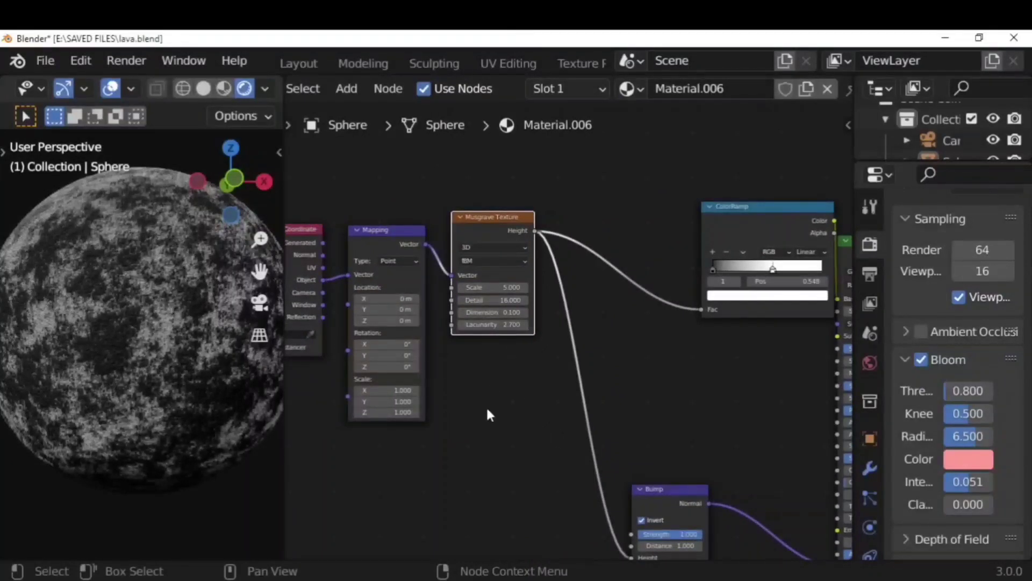
{"action": "type", "text": "0.5"}
{"action": "key", "text": "Return"}
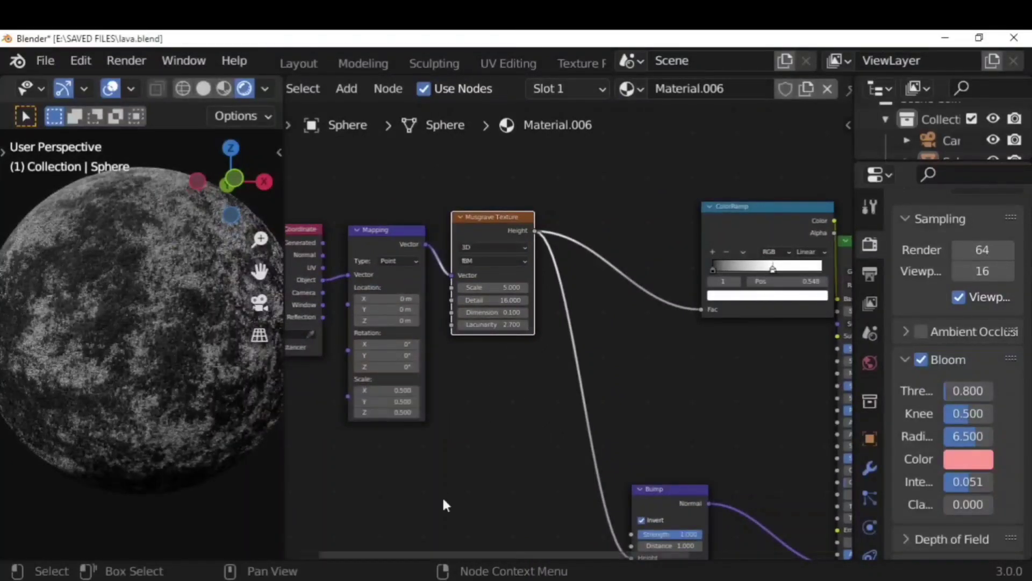
{"action": "key", "text": "Return"}
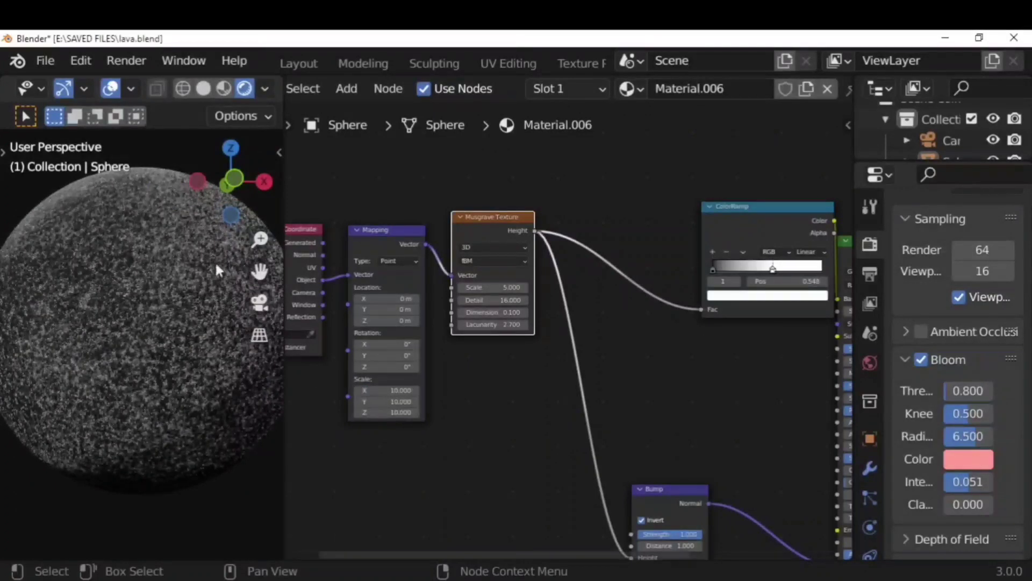
{"action": "key", "text": "Return"}
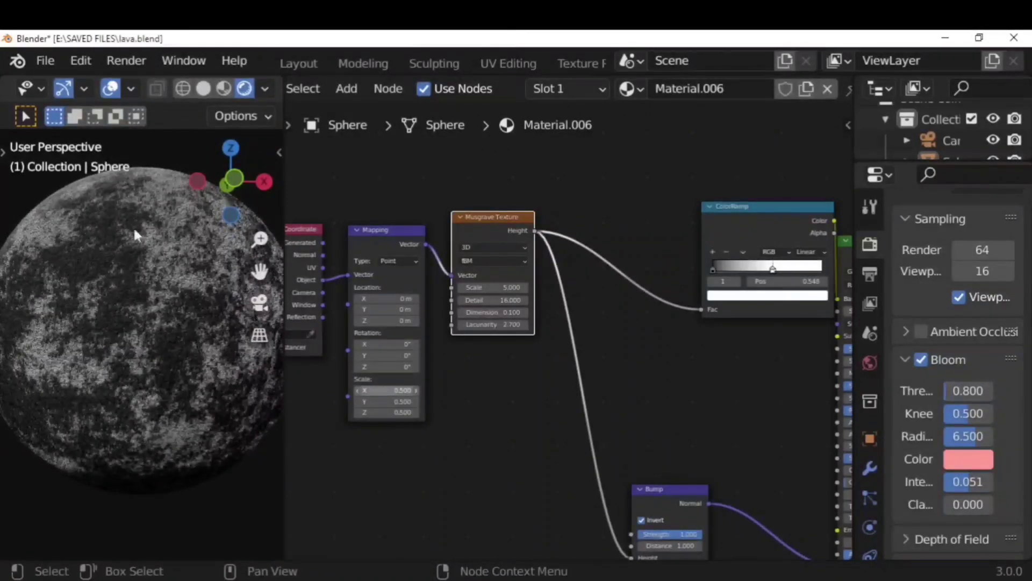
Reposition the ColorRamp midway between the Musgrave Texture and the Principled BSDF.
{"action": "scroll", "coordinate": [629, 346], "scroll_direction": "down", "scroll_amount": 5}
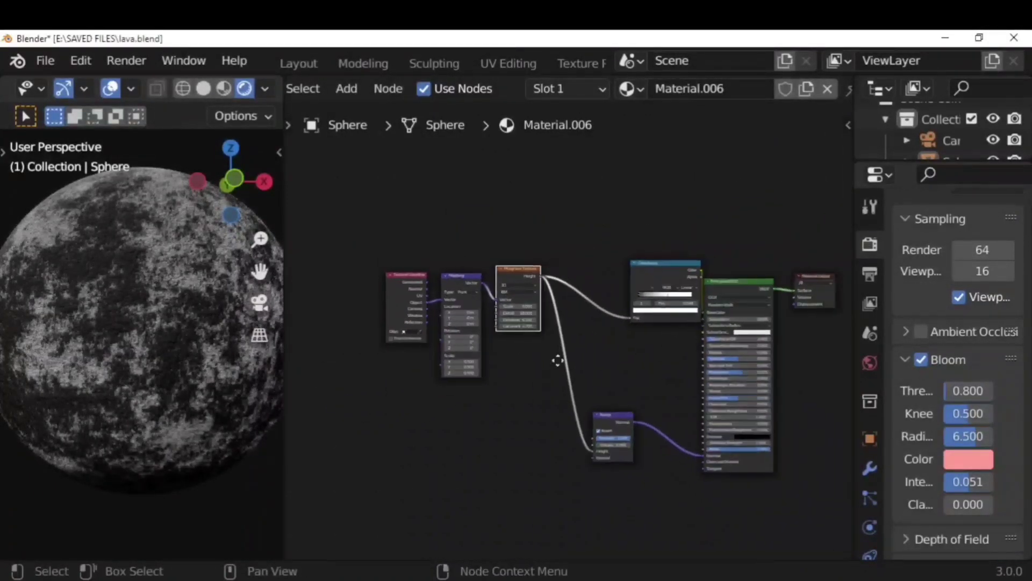
{"action": "left_click_drag", "start_coordinate": [582, 258], "coordinate": [543, 264]}
{"action": "scroll", "coordinate": [568, 327], "scroll_direction": "down", "scroll_amount": 1}
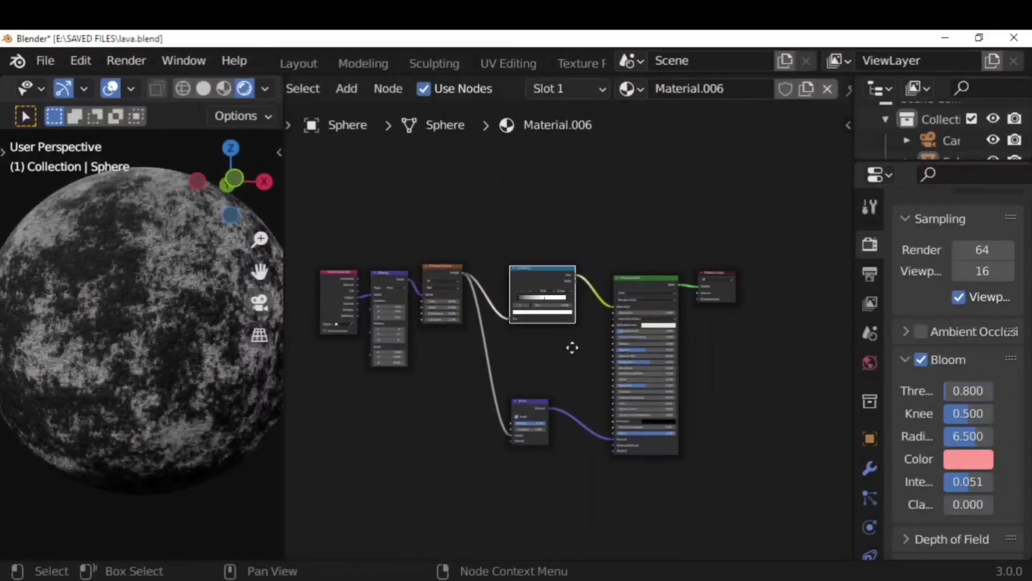
{"action": "middle_click_drag", "start_coordinate": [572, 348], "coordinate": [624, 363]}
{"action": "scroll", "coordinate": [638, 375], "scroll_direction": "up", "scroll_amount": 2}
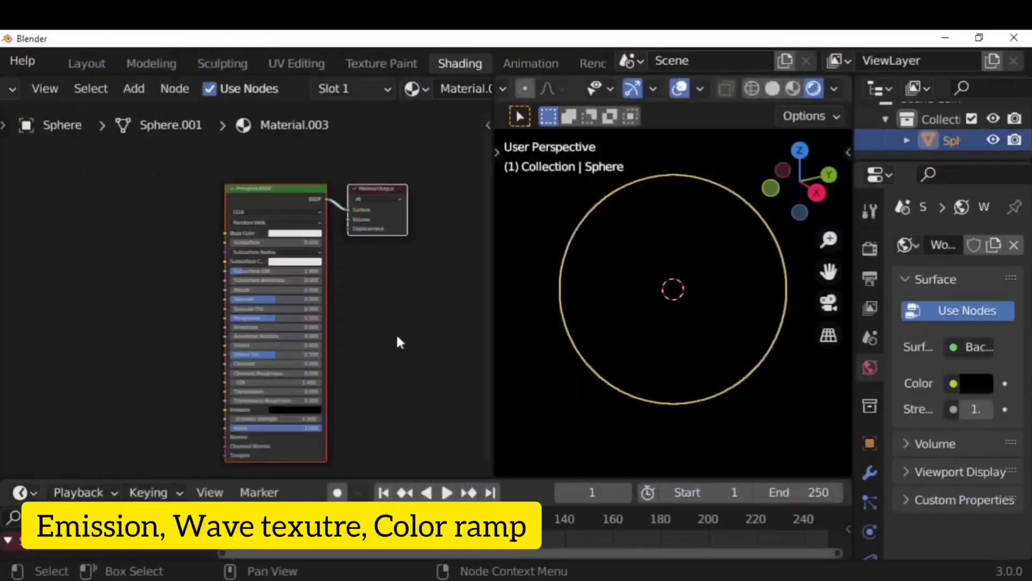
Replace the sphere's Principled BSDF with an Emission shader and connect it to the Material Output's Surface input.
{"action": "key", "text": "x"}
{"action": "key", "text": "shift+a"}
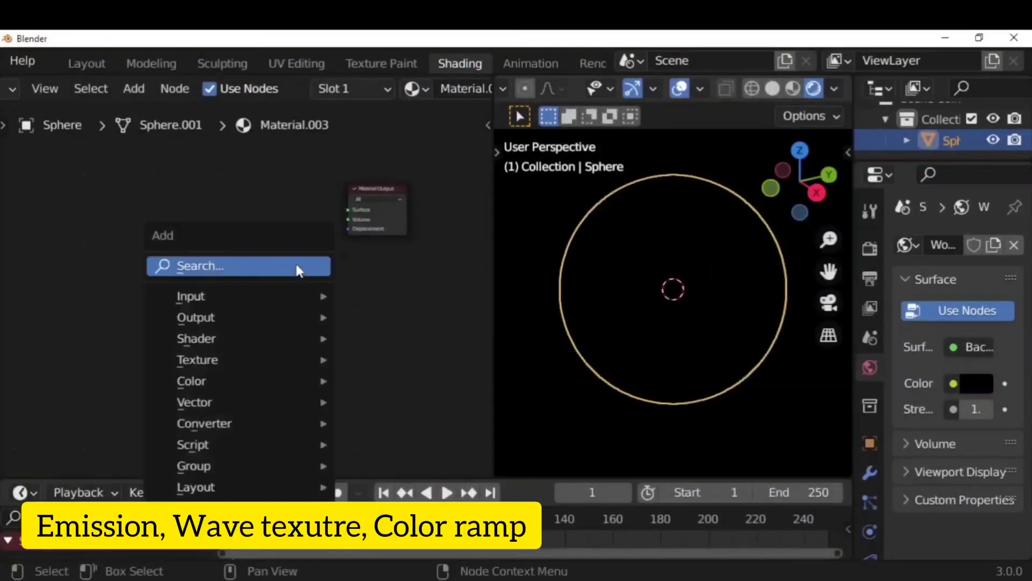
{"action": "left_click", "coordinate": [296, 267]}
{"action": "type", "text": "em"}
{"action": "key", "text": "Return"}
{"action": "left_click", "coordinate": [245, 228]}
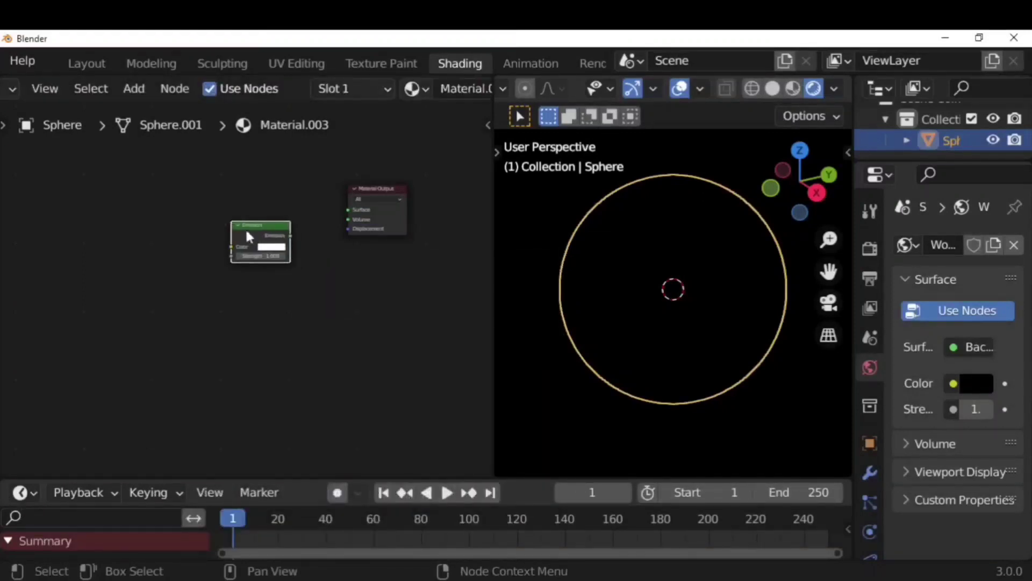
{"action": "left_click_drag", "start_coordinate": [298, 233], "coordinate": [348, 210]}
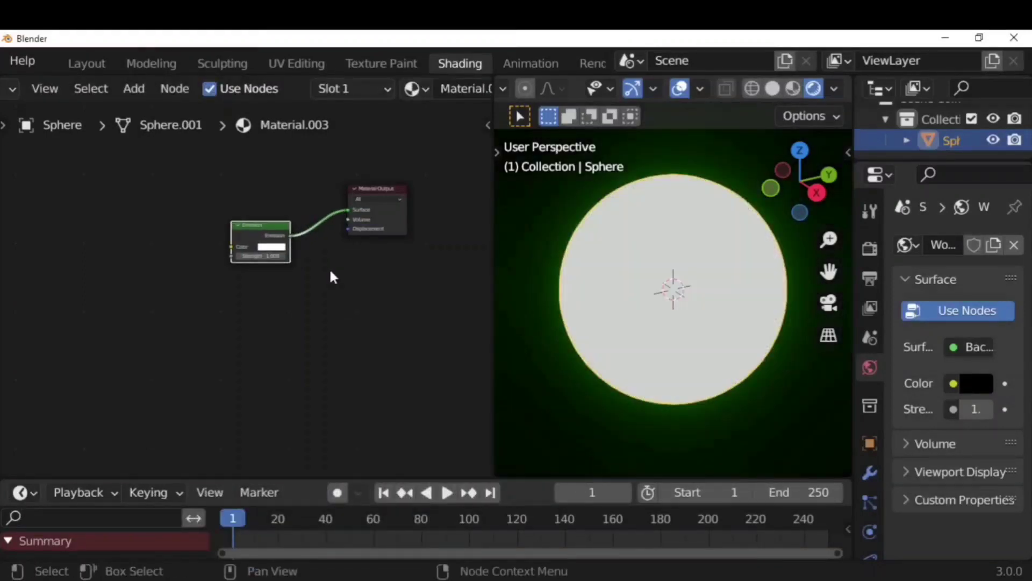
Add a Wave Texture node and place it well ahead of the Emission node.
{"action": "key", "text": "shift+a"}
{"action": "left_click", "coordinate": [346, 313]}
{"action": "type", "text": "wave"}
{"action": "key", "text": "Return"}
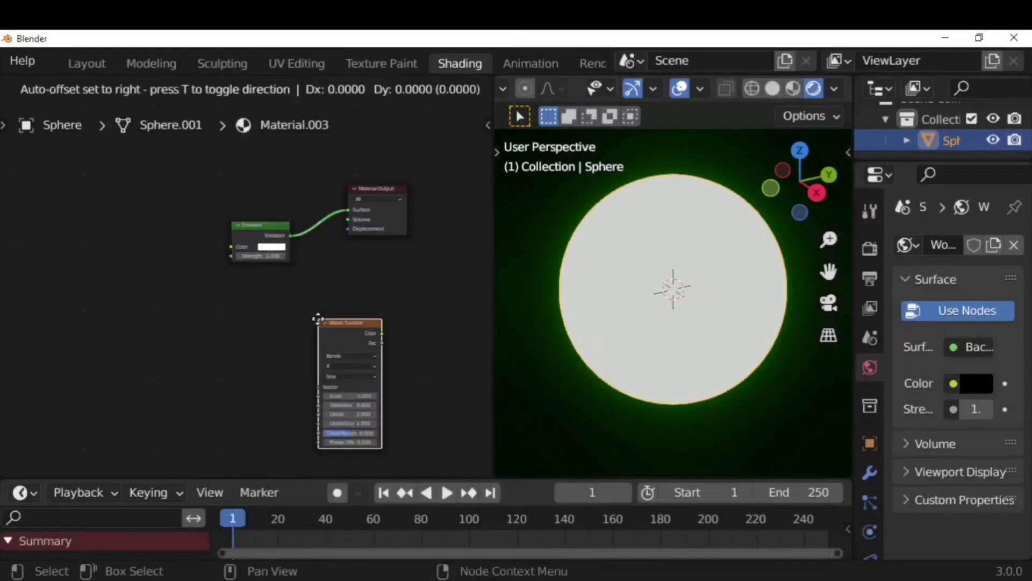
{"action": "left_click", "coordinate": [46, 201]}
Add a ColorRamp between the Wave Texture and Emission, linking Wave Color to Fac and the ramp's Color to Emission Color.
{"action": "key", "text": "shift+a"}
{"action": "left_click", "coordinate": [305, 337]}
{"action": "type", "text": "color ramp"}
{"action": "key", "text": "Return"}
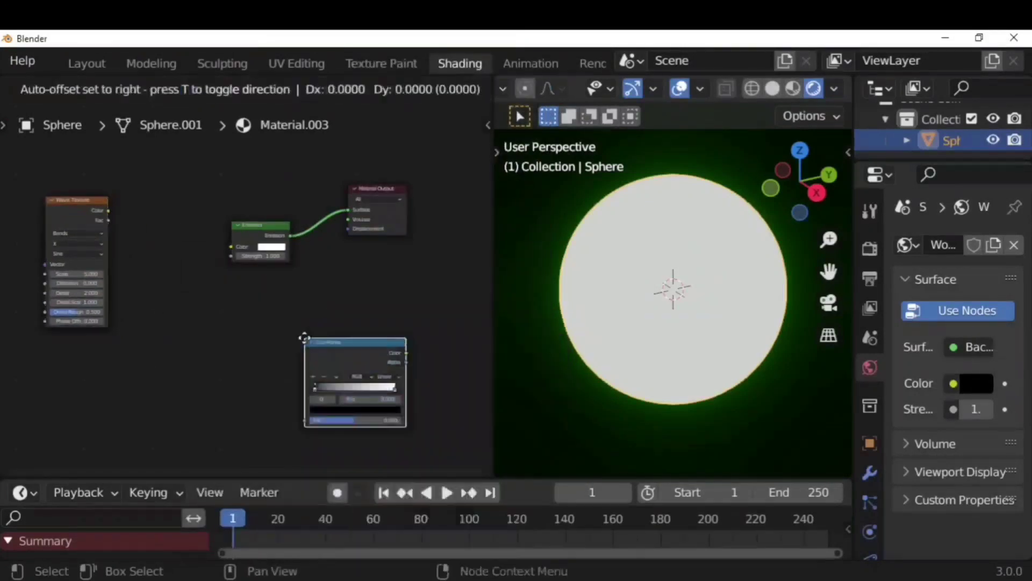
{"action": "left_click", "coordinate": [130, 212]}
{"action": "left_click_drag", "start_coordinate": [277, 228], "coordinate": [308, 234]}
{"action": "left_click_drag", "start_coordinate": [231, 226], "coordinate": [263, 253]}
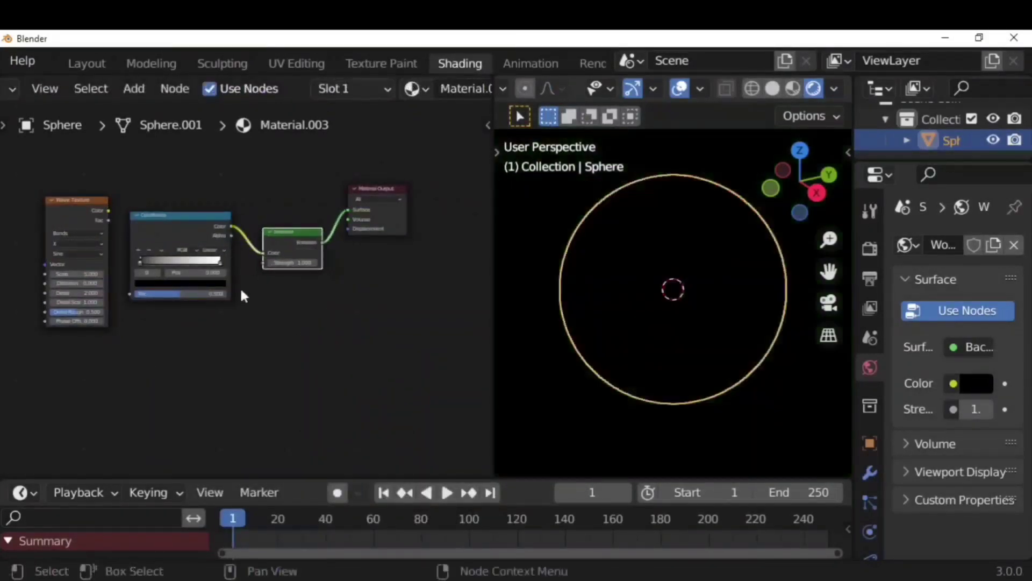
{"action": "left_click_drag", "start_coordinate": [108, 220], "coordinate": [130, 293]}
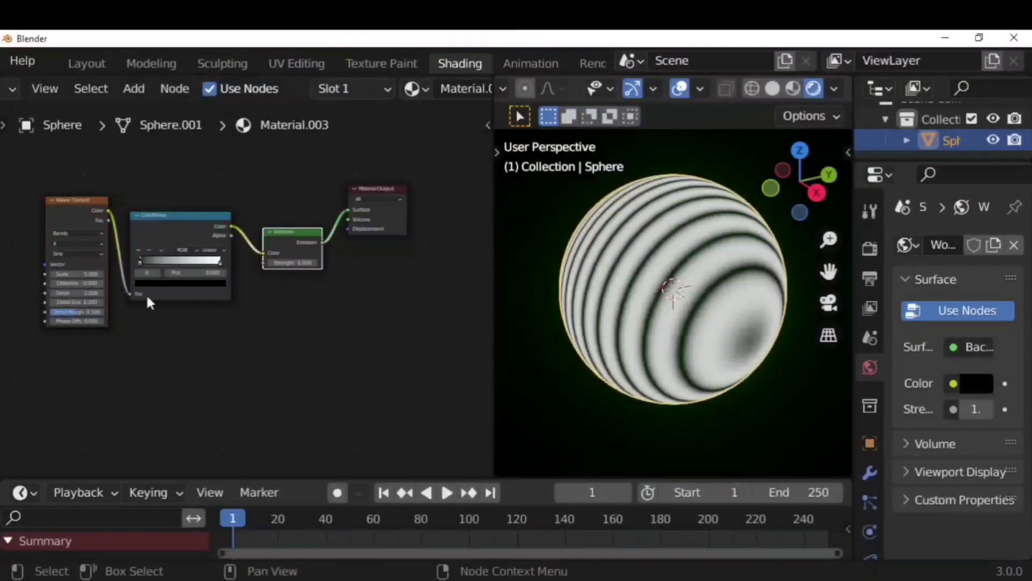
Set the Wave Texture's Distortion to 5, Detail Scale to 1.200, Detail Roughness to 0.511 and Phase Offset to -1.300.
{"action": "scroll", "coordinate": [216, 361], "scroll_direction": "up", "scroll_amount": 2}
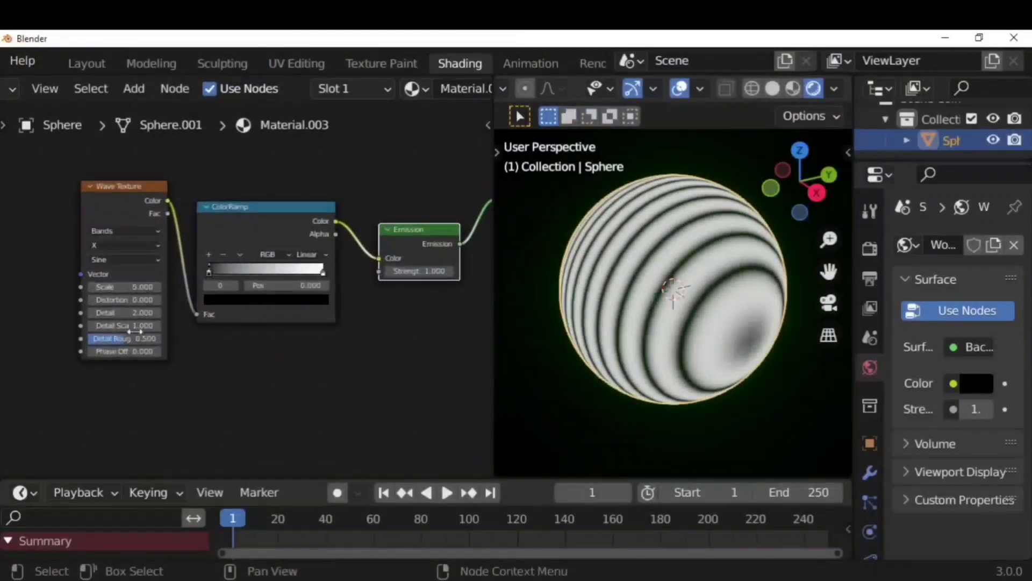
{"action": "left_click", "coordinate": [124, 299]}
{"action": "type", "text": "10"}
{"action": "key", "text": "Return"}
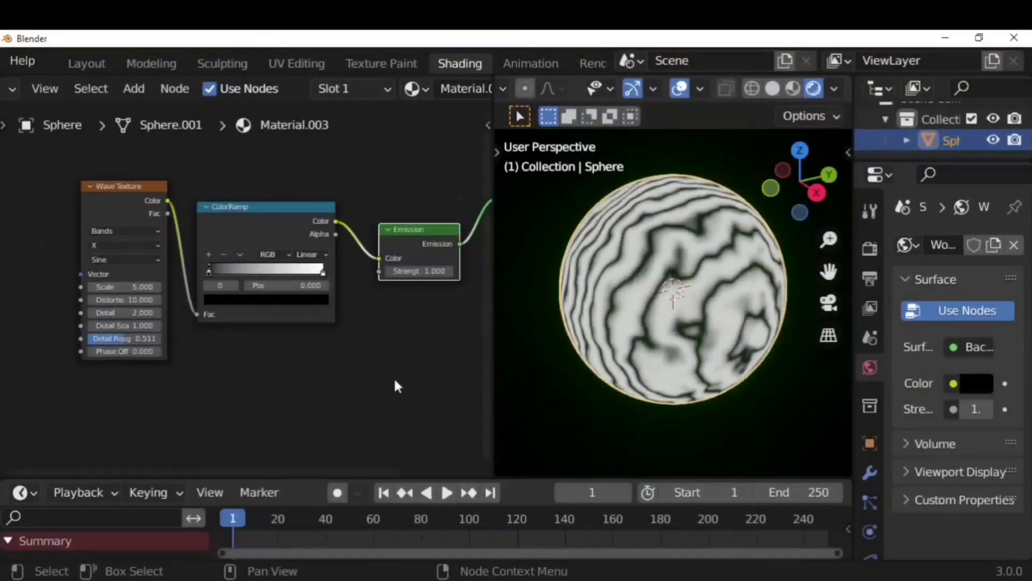
{"action": "type", "text": "5"}
{"action": "key", "text": "Return"}
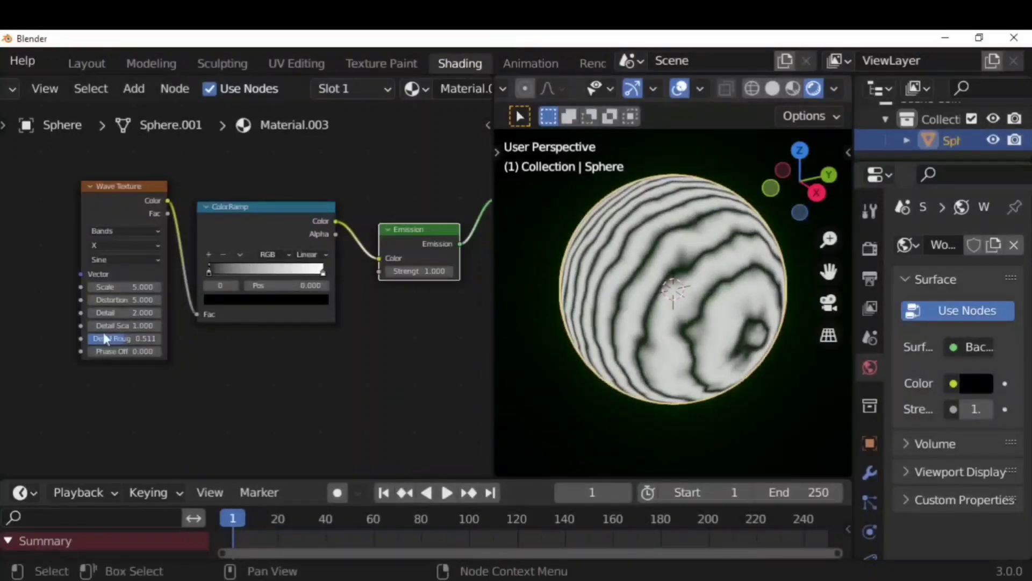
{"action": "left_click_drag", "start_coordinate": [108, 329], "coordinate": [62, 353]}
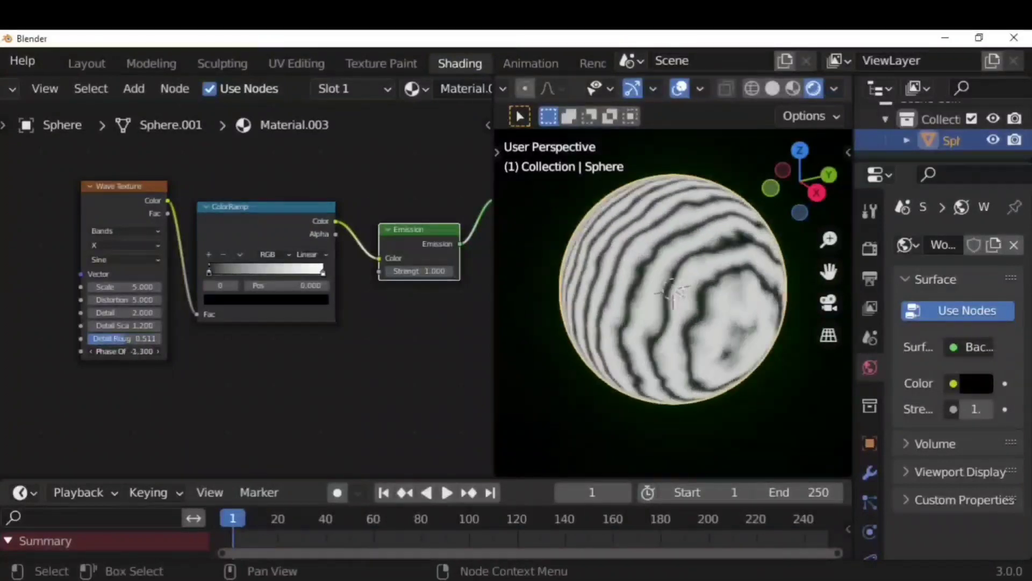
Change the ColorRamp's black stop to a muted light blue.
{"action": "left_click", "coordinate": [240, 302]}
{"action": "mouse_move", "coordinate": [304, 214]}
{"action": "left_mouse_down"}
{"action": "mouse_move", "coordinate": [304, 143]}
{"action": "mouse_move", "coordinate": [304, 210]}
{"action": "left_mouse_up"}
{"action": "left_click_drag", "start_coordinate": [253, 175], "coordinate": [304, 171]}
{"action": "left_click_drag", "start_coordinate": [227, 161], "coordinate": [304, 159]}
Set the Bloom color to a pale turquoise and its intensity to 1.000 in the render settings.
{"action": "left_click", "coordinate": [870, 249]}
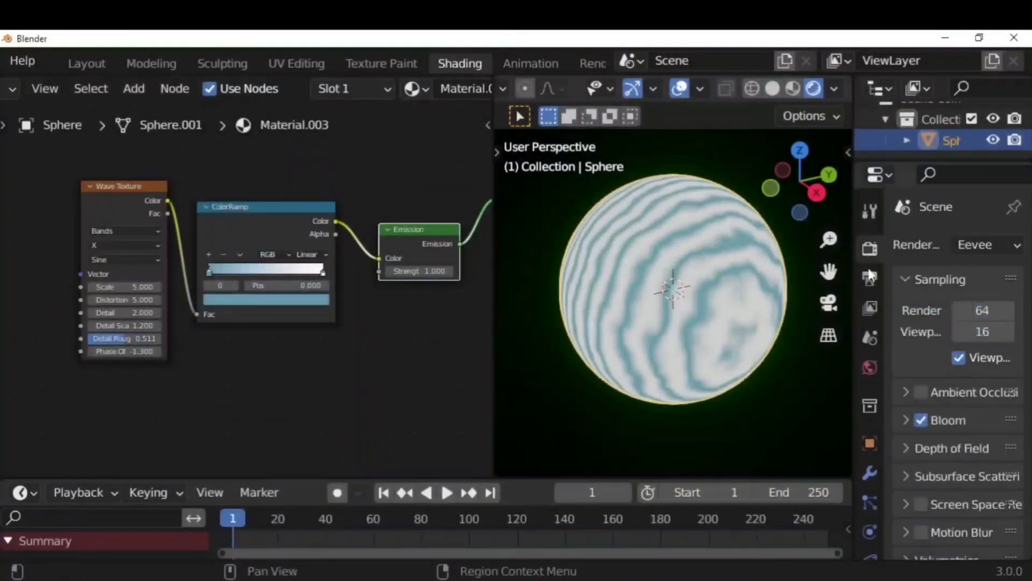
{"action": "left_click", "coordinate": [906, 422]}
{"action": "scroll", "coordinate": [914, 430], "scroll_direction": "down", "scroll_amount": 2}
{"action": "left_click", "coordinate": [966, 460]}
{"action": "left_click_drag", "start_coordinate": [887, 247], "coordinate": [868, 241]}
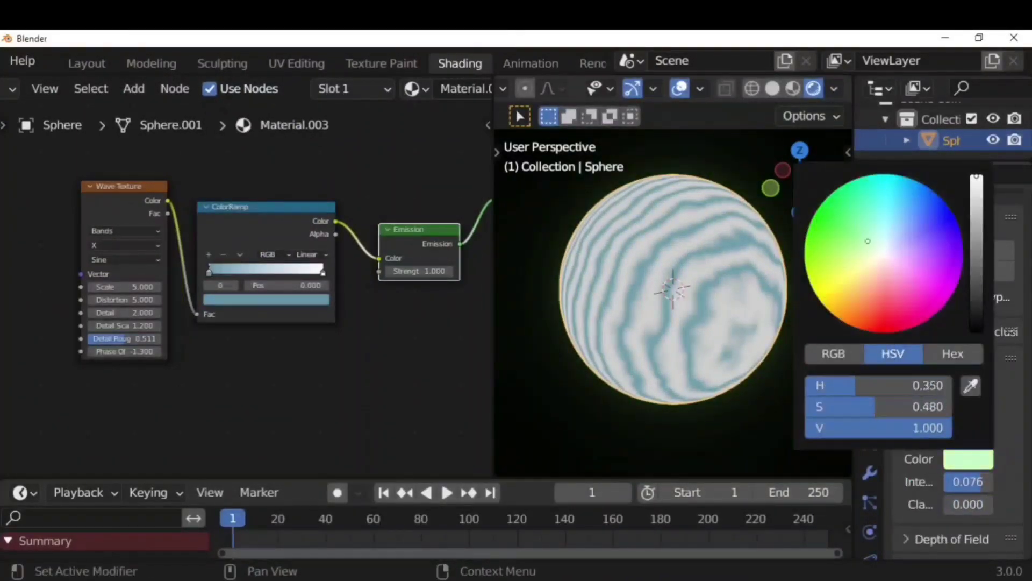
{"action": "type", "text": "1"}
{"action": "key", "text": "Return"}
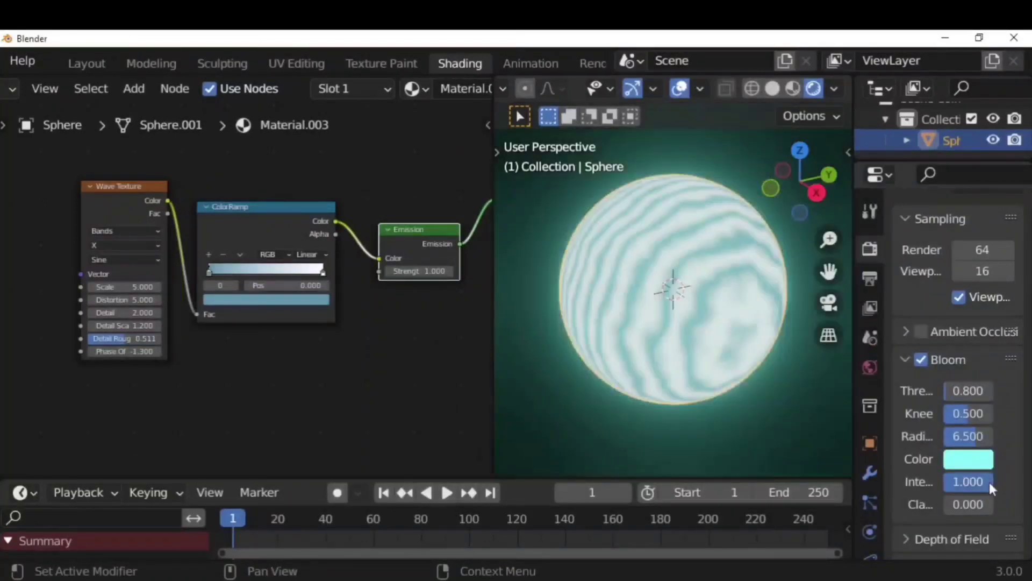
Move the ColorRamp's white stop to about 0.610 and darken it slightly to a light grey.
{"action": "mouse_move", "coordinate": [323, 276]}
{"action": "left_mouse_down"}
{"action": "mouse_move", "coordinate": [280, 276]}
{"action": "mouse_move", "coordinate": [277, 293]}
{"action": "left_mouse_up"}
{"action": "left_click", "coordinate": [316, 307]}
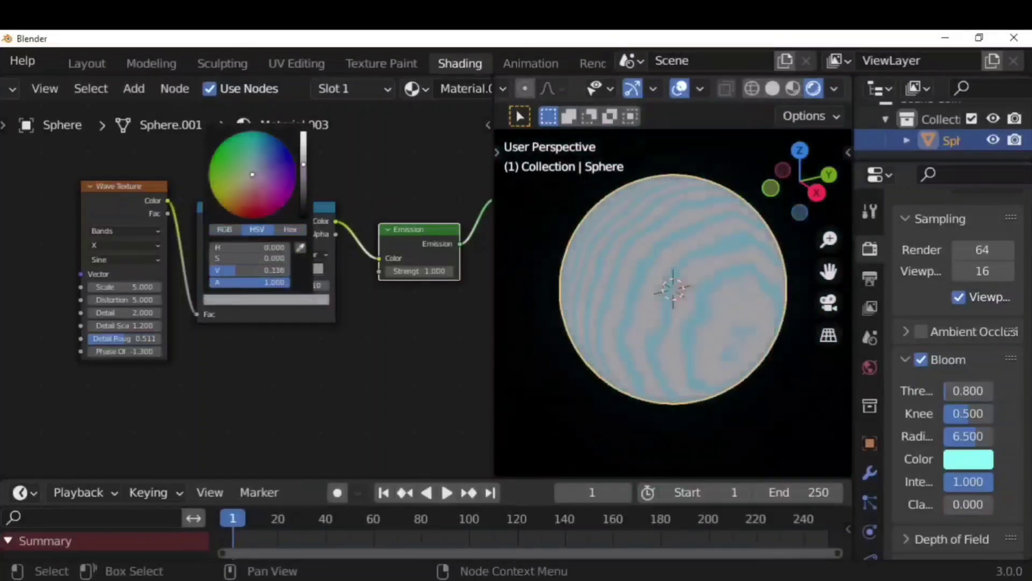
Set the Wave Texture's Phase Offset to 1.000.
{"action": "scroll", "coordinate": [253, 322], "scroll_direction": "down", "scroll_amount": 2}
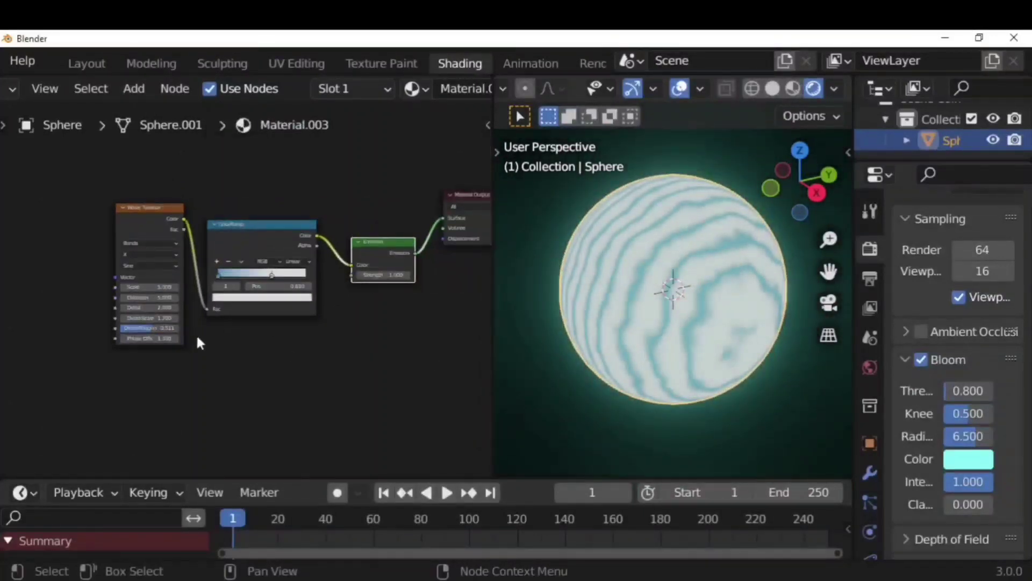
{"action": "key", "text": "BackSpace"}
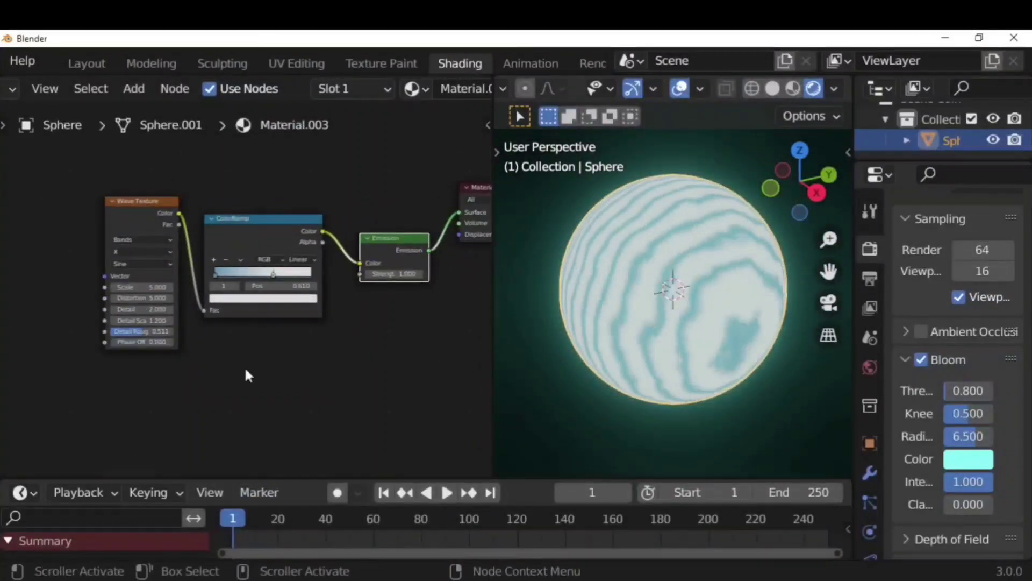
{"action": "key", "text": "Return"}
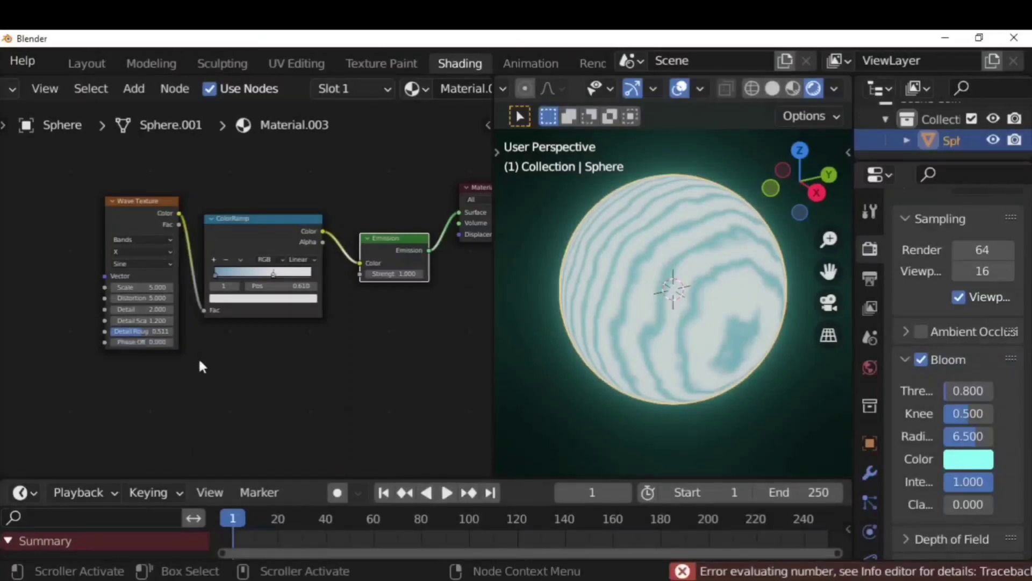
{"action": "left_click", "coordinate": [249, 417]}
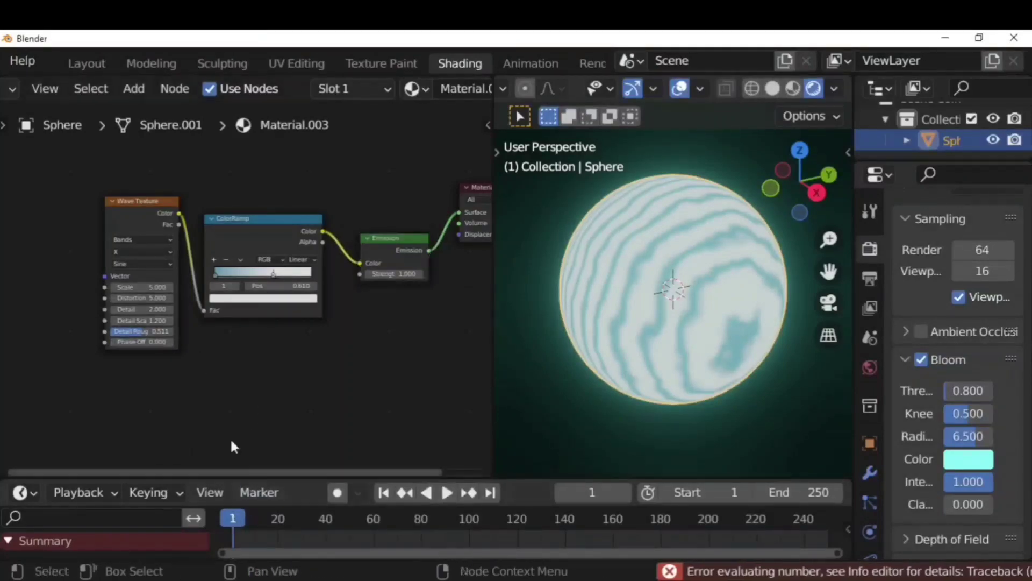
{"action": "key", "text": "Return"}
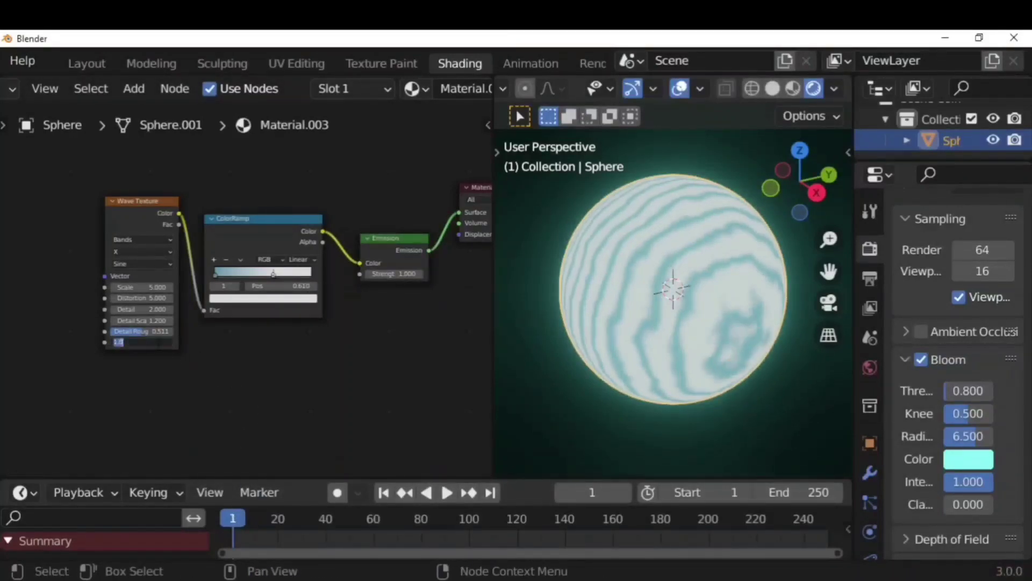
{"action": "key", "text": "Return"}
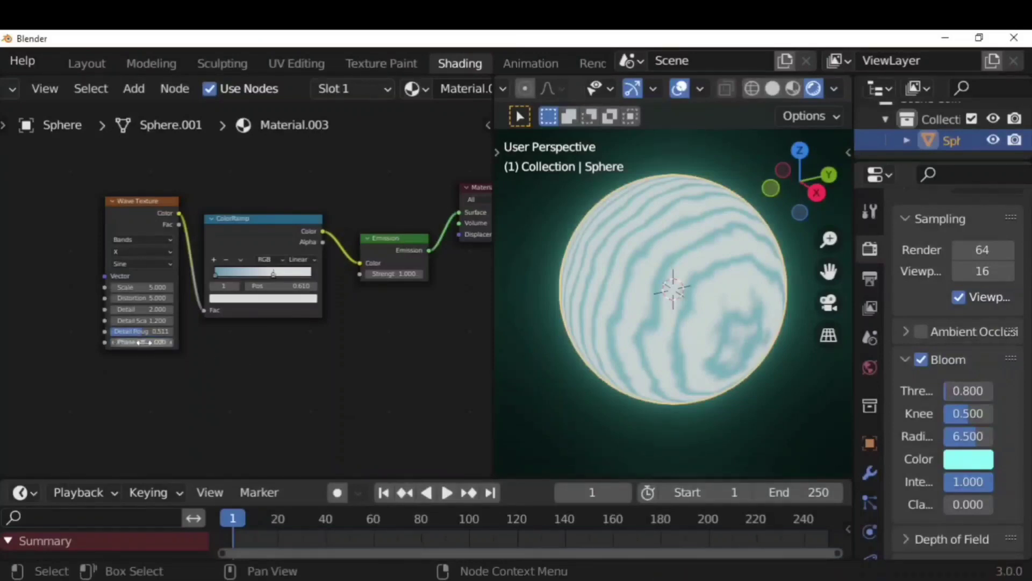
Insert a keyframe on the Phase Offset at frame 1, enlarge the timeline area and play the animation.
{"action": "right_click", "coordinate": [157, 342]}
{"action": "left_click", "coordinate": [150, 311]}
{"action": "left_click_drag", "start_coordinate": [332, 477], "coordinate": [360, 411]}
{"action": "key", "text": "space"}
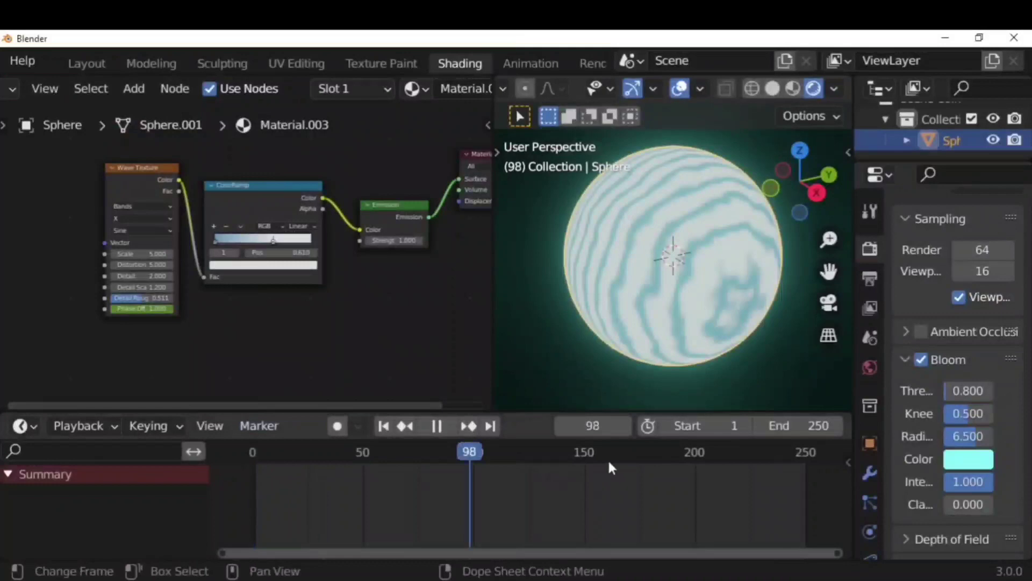
Keyframe a Phase Offset of 20 at frame 252 and play the animation from frame 0.
{"action": "left_click_drag", "start_coordinate": [609, 461], "coordinate": [810, 461]}
{"action": "double_click", "coordinate": [144, 310]}
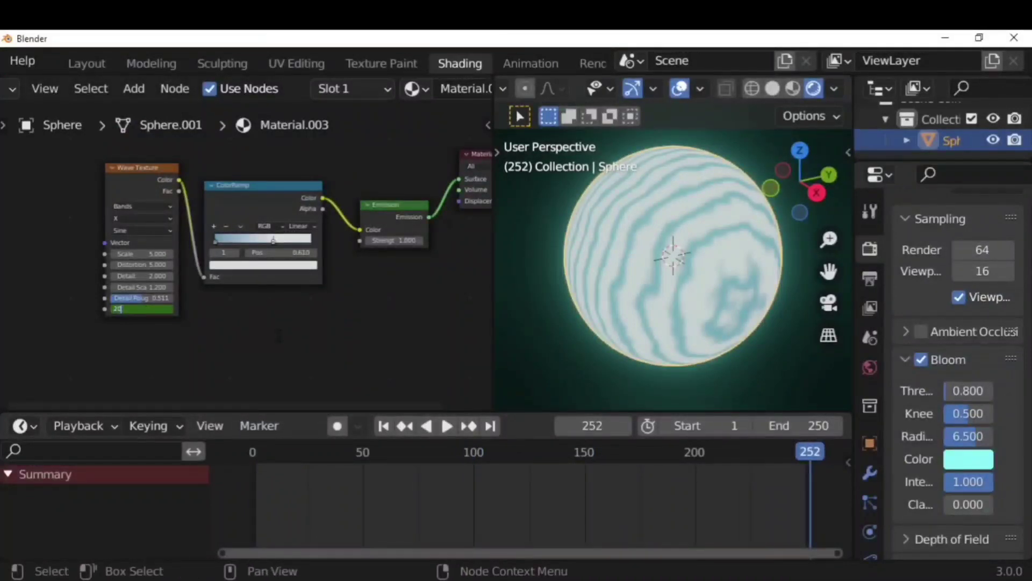
{"action": "type", "text": "20"}
{"action": "key", "text": "Return"}
{"action": "right_click", "coordinate": [161, 310]}
{"action": "left_click", "coordinate": [161, 308]}
{"action": "left_click_drag", "start_coordinate": [806, 455], "coordinate": [253, 462]}
{"action": "key", "text": "space"}
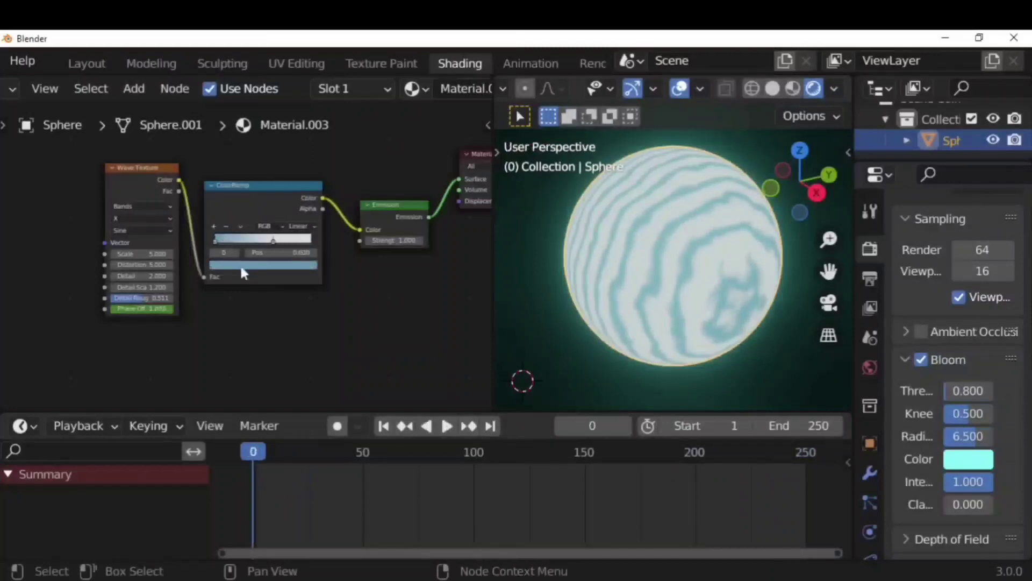
Change the ColorRamp's light blue stop to a saturated deep blue and play the animation.
{"action": "left_click", "coordinate": [241, 265]}
{"action": "mouse_move", "coordinate": [257, 145]}
{"action": "left_mouse_down"}
{"action": "mouse_move", "coordinate": [269, 124]}
{"action": "mouse_move", "coordinate": [246, 194]}
{"action": "left_mouse_up"}
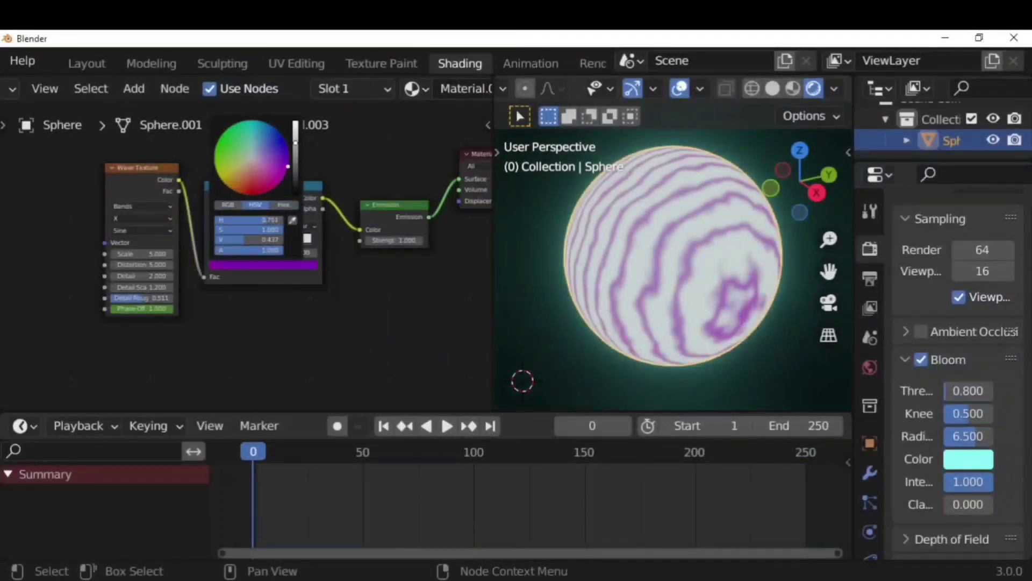
{"action": "left_click_drag", "start_coordinate": [288, 166], "coordinate": [288, 145]}
{"action": "key", "text": "space"}
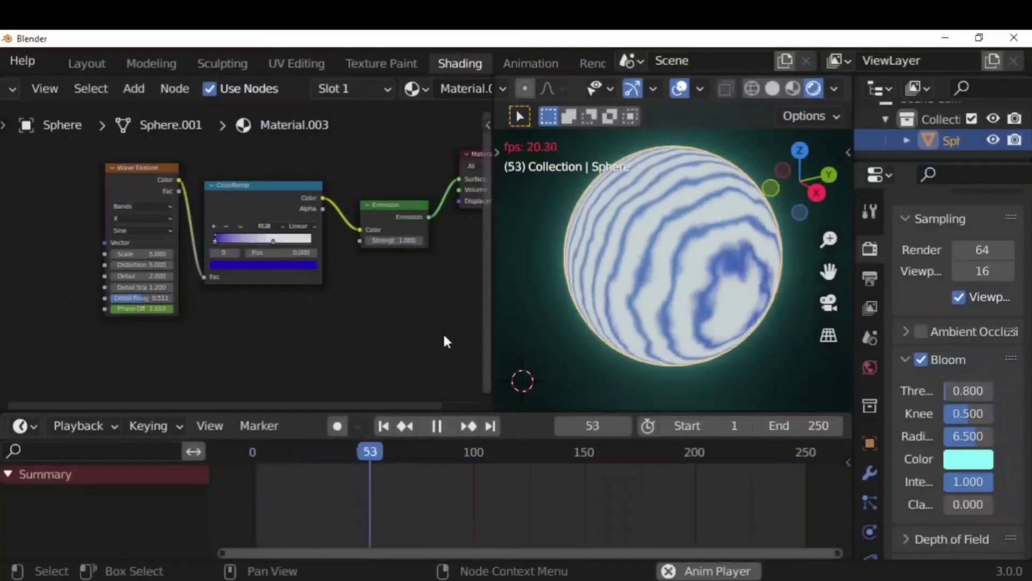
{"action": "key", "text": "space"}
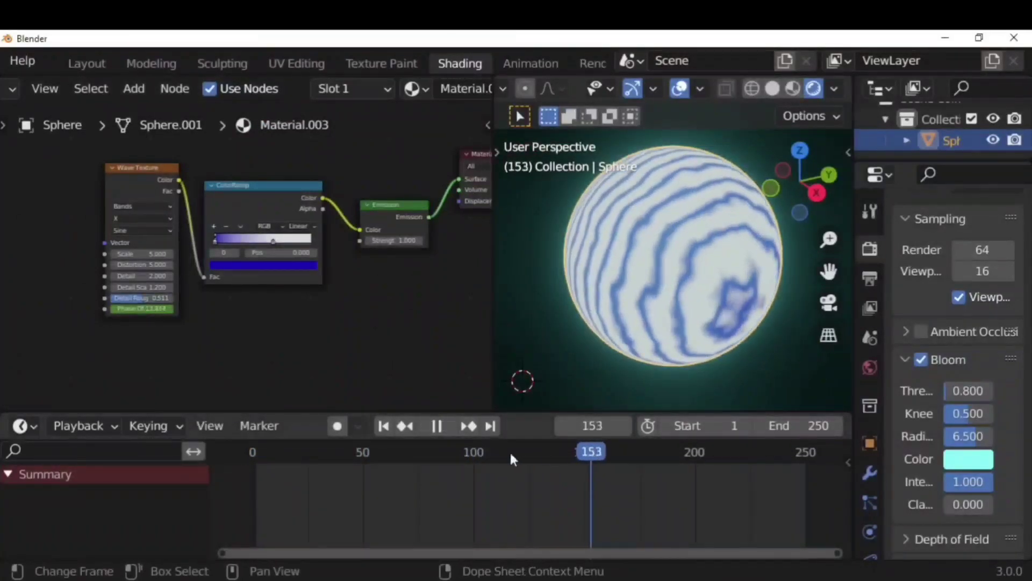
Try a different Phase Offset at frame 77 without keying it and replay the animation from frame 0.
{"action": "left_click", "coordinate": [423, 453]}
{"action": "type", "text": "6"}
{"action": "key", "text": "Return"}
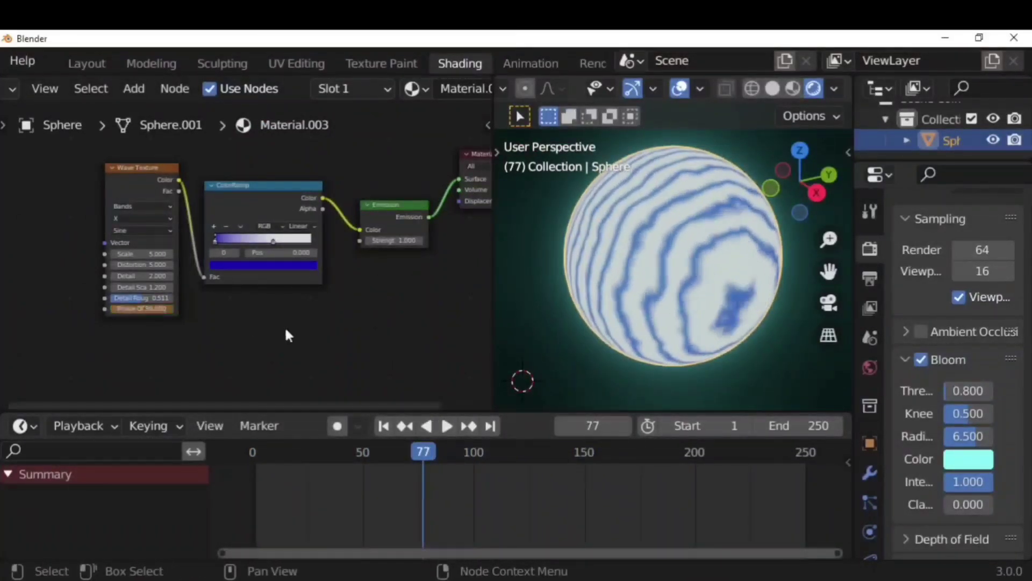
{"action": "left_click_drag", "start_coordinate": [432, 447], "coordinate": [252, 462]}
{"action": "key", "text": "space"}
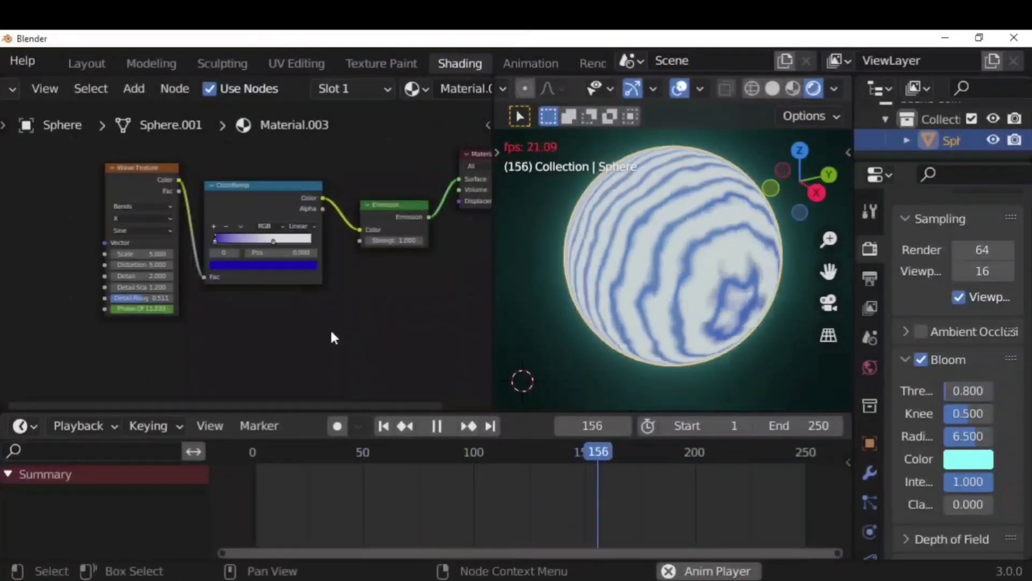
{"action": "key", "text": "Escape"}
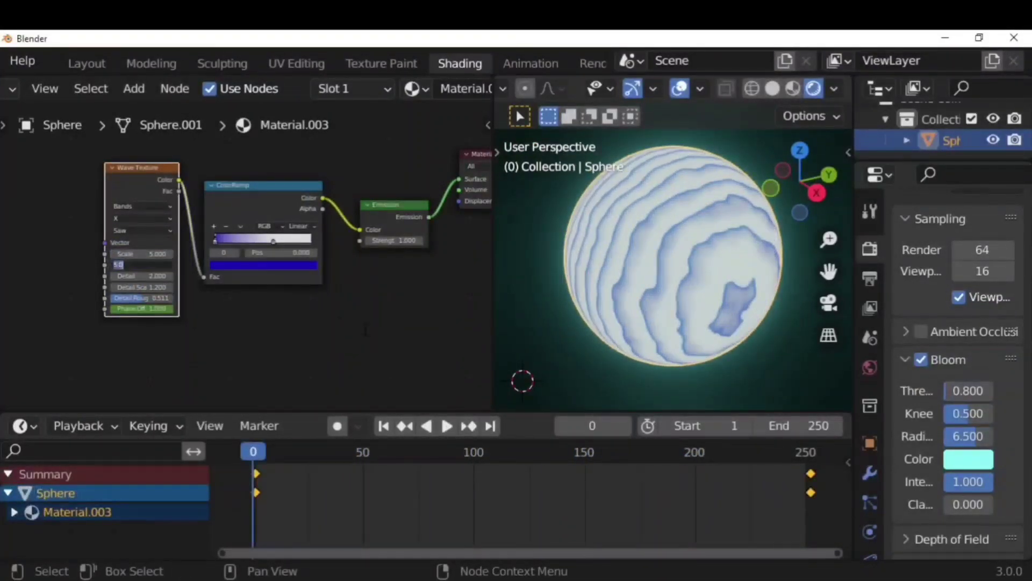
Set the Wave Texture's Distortion to 10 with the Saw profile and preview the animation.
{"action": "type", "text": "10"}
{"action": "key", "text": "Return"}
{"action": "key", "text": "space"}
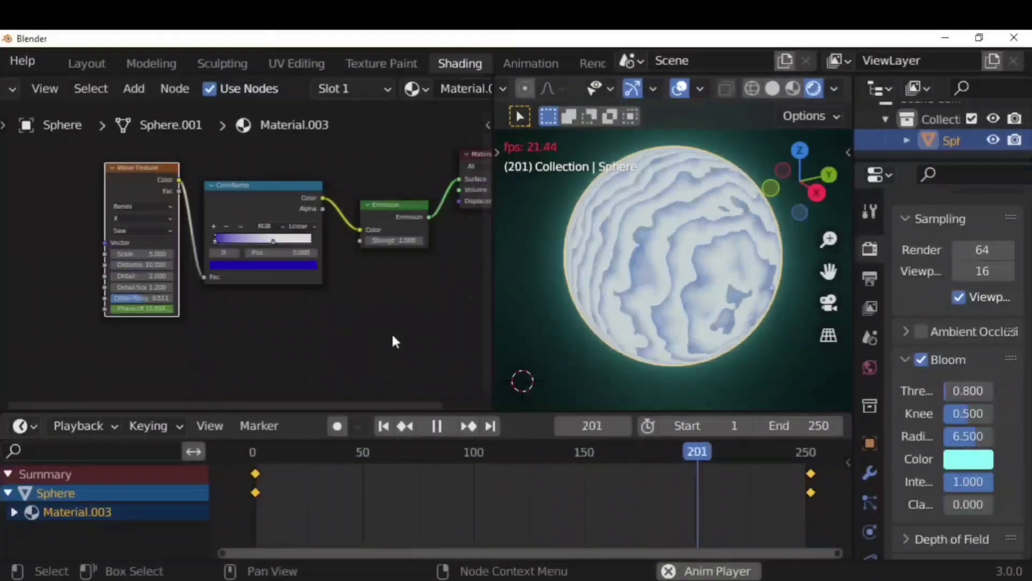
{"action": "key", "text": "Escape"}
Switch the Wave Texture to Rings with the Triangle profile and play the animation.
{"action": "left_click", "coordinate": [141, 230]}
{"action": "left_click", "coordinate": [150, 221]}
{"action": "key", "text": "space"}
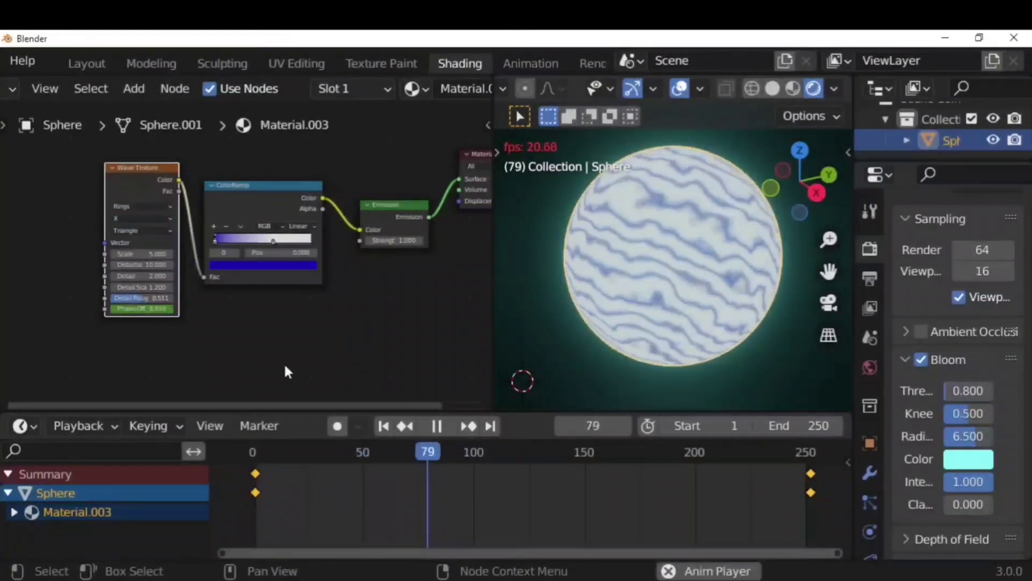
Maximize the 3D viewport to view the glowing sphere's animation and open the Bloom color for editing.
{"action": "key", "text": "ctrl+space"}
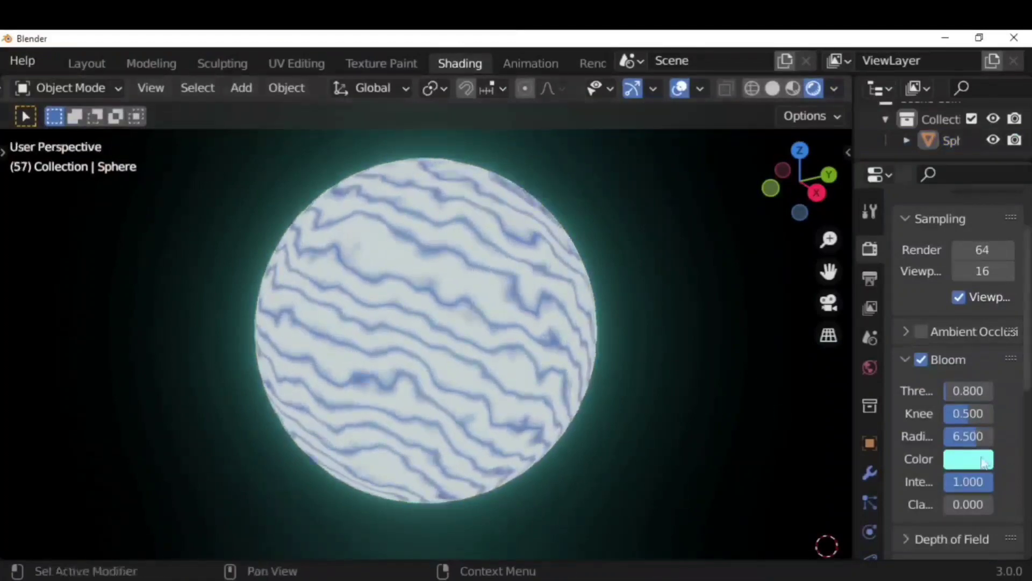
{"action": "left_click", "coordinate": [983, 461]}
{"action": "key", "text": "space"}
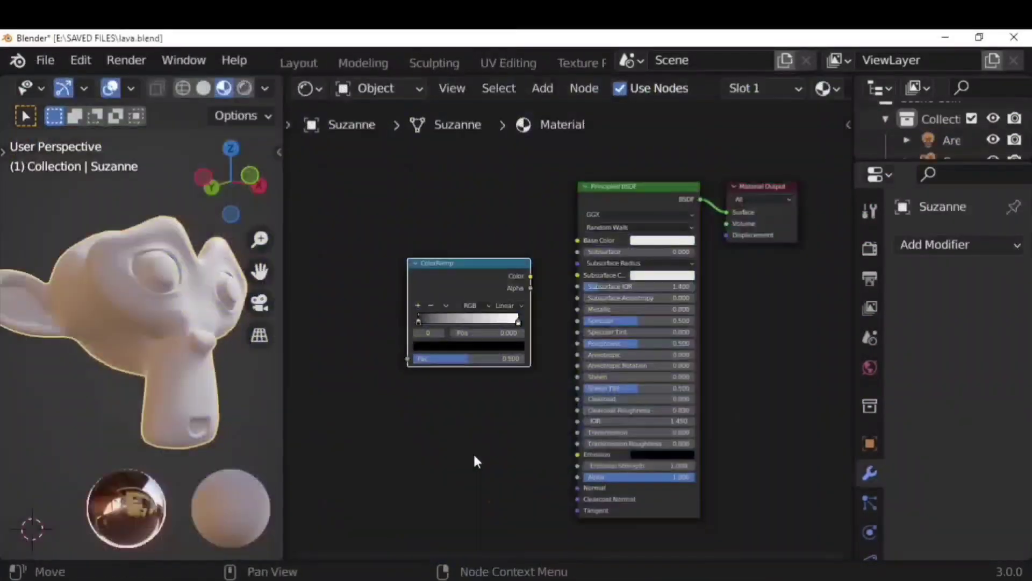
Connect the ColorRamp's Color output to the Principled BSDF's Base Color in Suzanne's material.
{"action": "left_click_drag", "start_coordinate": [530, 276], "coordinate": [577, 240]}
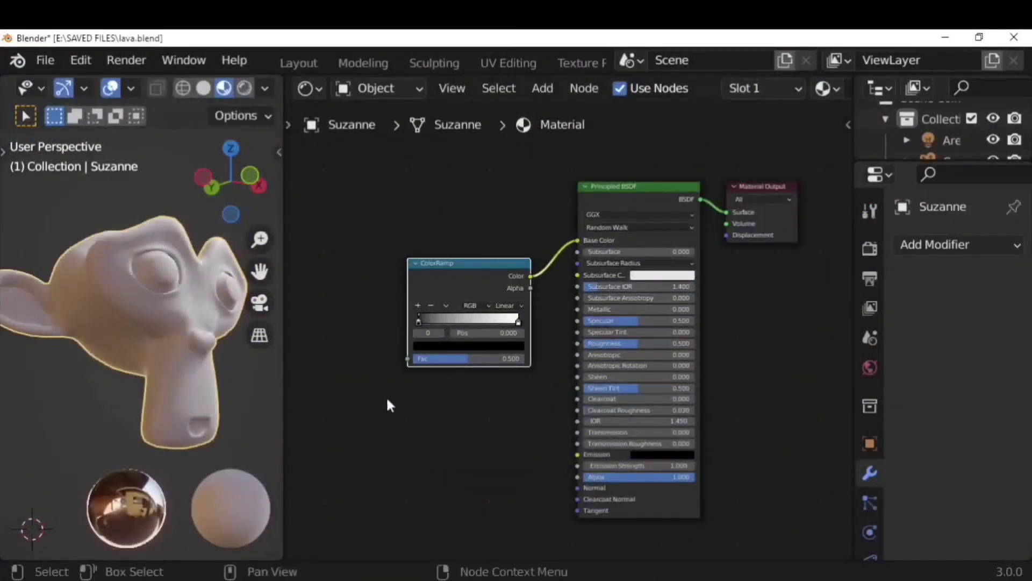
Set the ColorRamp's first stop to orange with HSV 0.046, 0.965, 0.536.
{"action": "scroll", "coordinate": [398, 376], "scroll_direction": "up", "scroll_amount": 2}
{"action": "left_click", "coordinate": [383, 351]}
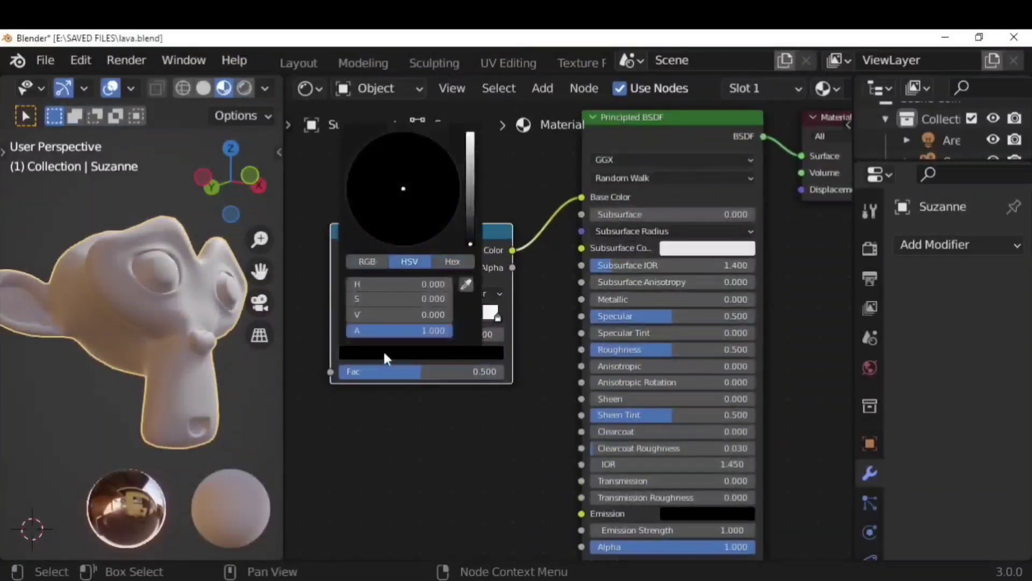
{"action": "left_click_drag", "start_coordinate": [470, 237], "coordinate": [470, 179]}
{"action": "mouse_move", "coordinate": [421, 209]}
{"action": "left_mouse_down"}
{"action": "mouse_move", "coordinate": [380, 209]}
{"action": "mouse_move", "coordinate": [368, 232]}
{"action": "left_mouse_up"}
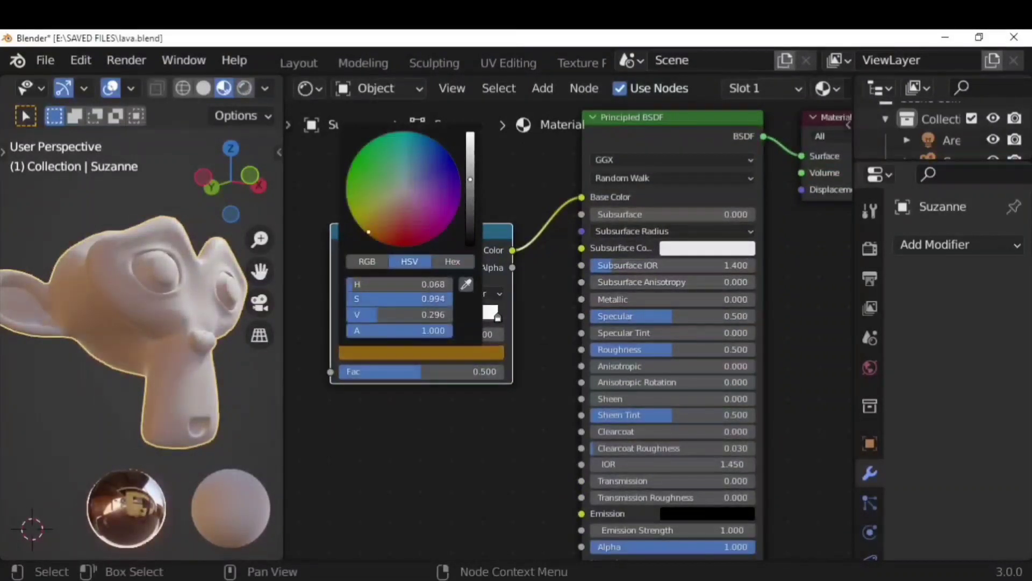
{"action": "left_click_drag", "start_coordinate": [470, 179], "coordinate": [470, 163]}
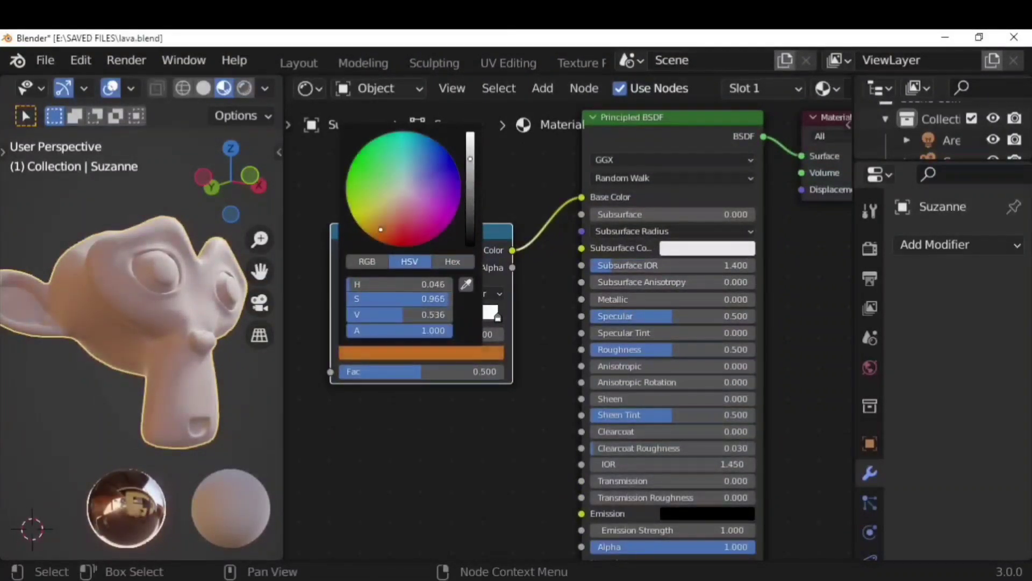
Change the ColorRamp's white end stop to a dark reddish brown.
{"action": "left_click", "coordinate": [495, 317]}
{"action": "left_click", "coordinate": [441, 352]}
{"action": "left_click_drag", "start_coordinate": [395, 208], "coordinate": [382, 242]}
{"action": "mouse_move", "coordinate": [470, 180]}
{"action": "left_mouse_down"}
{"action": "mouse_move", "coordinate": [471, 170]}
{"action": "mouse_move", "coordinate": [471, 210]}
{"action": "left_mouse_up"}
{"action": "left_click", "coordinate": [452, 352]}
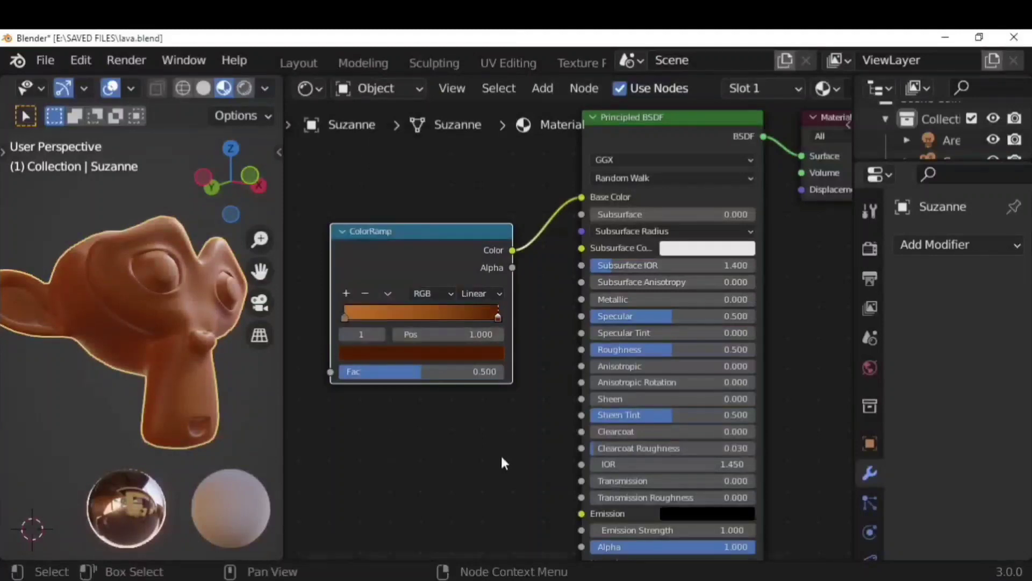
Add a Noise Texture before the ColorRamp and connect its Color output to the ramp's Fac input.
{"action": "scroll", "coordinate": [387, 440], "scroll_direction": "down", "scroll_amount": 3}
{"action": "left_click", "coordinate": [542, 88]}
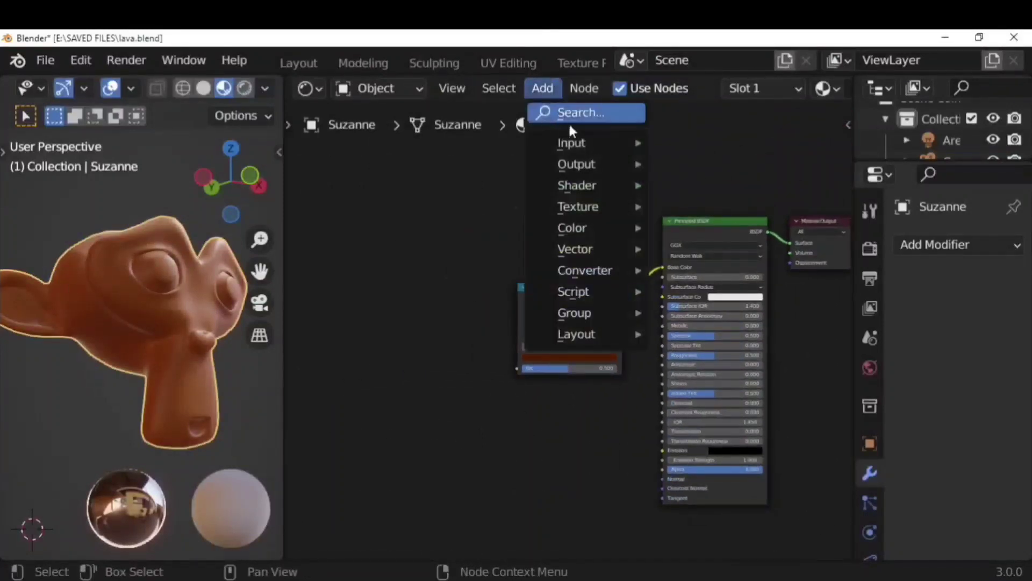
{"action": "left_click", "coordinate": [569, 118]}
{"action": "type", "text": "nois"}
{"action": "left_click", "coordinate": [613, 177]}
{"action": "left_click", "coordinate": [448, 305]}
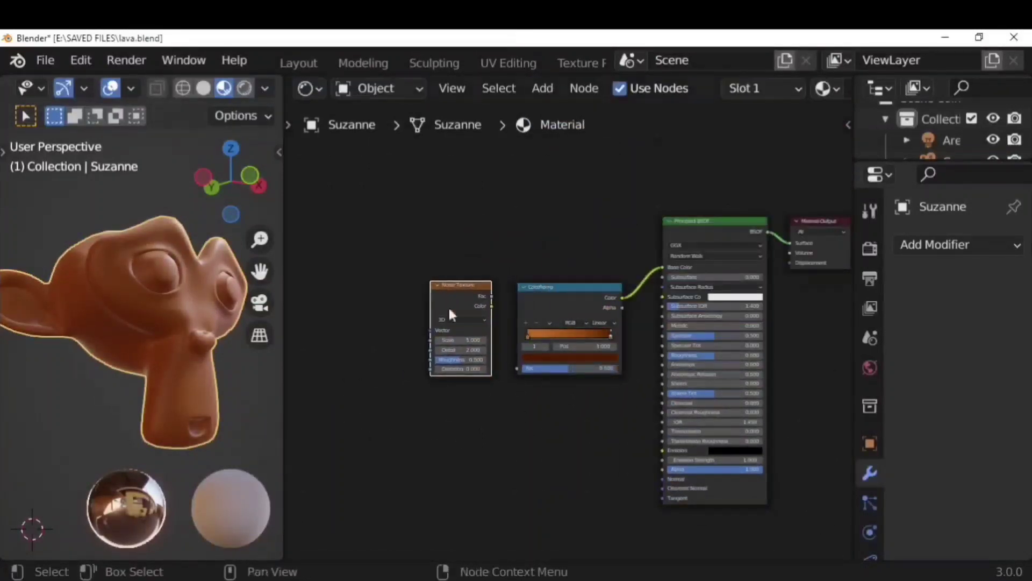
{"action": "scroll", "coordinate": [400, 286], "scroll_direction": "up", "scroll_amount": 2}
{"action": "left_click_drag", "start_coordinate": [446, 291], "coordinate": [485, 390]}
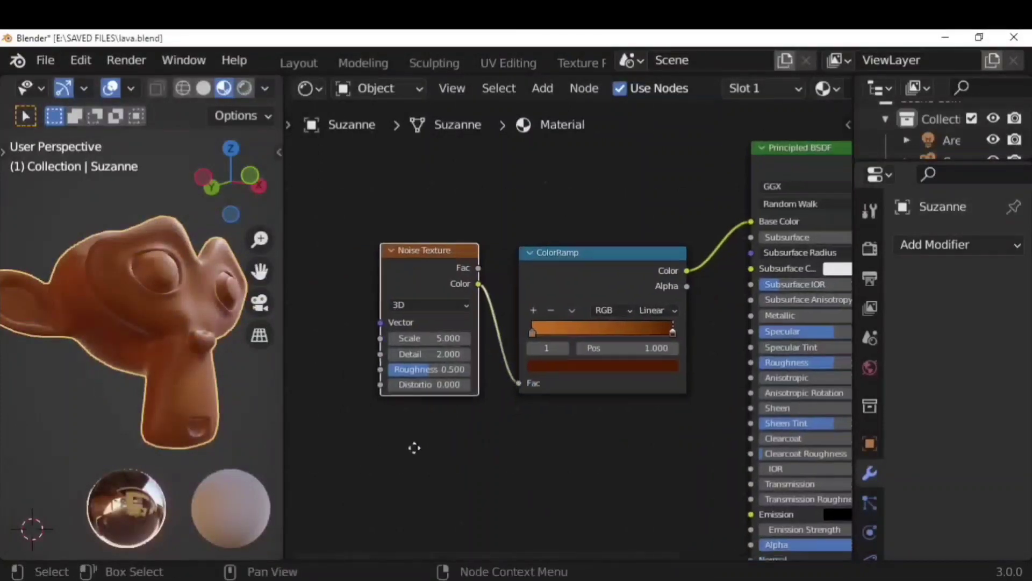
Add linked Texture Coordinate and Mapping nodes feeding the Noise Texture's Vector input.
{"action": "middle_click_drag", "start_coordinate": [415, 446], "coordinate": [664, 435]}
{"action": "scroll", "coordinate": [665, 434], "scroll_direction": "down", "scroll_amount": 1}
{"action": "key", "text": "ctrl+t"}
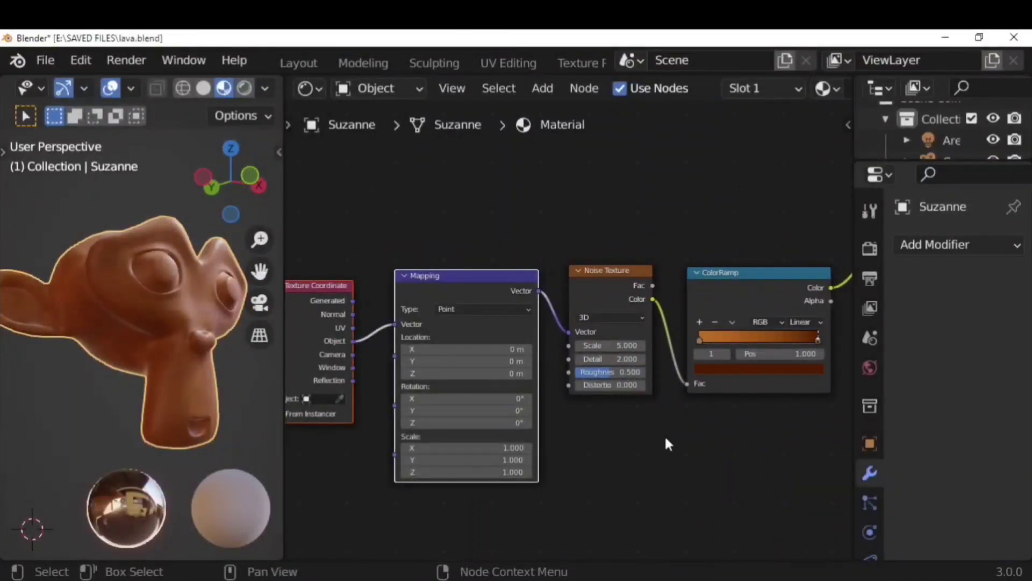
Set the Noise Texture's Detail to 16 and Roughness to 0.7.
{"action": "scroll", "coordinate": [665, 439], "scroll_direction": "up", "scroll_amount": 2}
{"action": "left_click", "coordinate": [640, 375]}
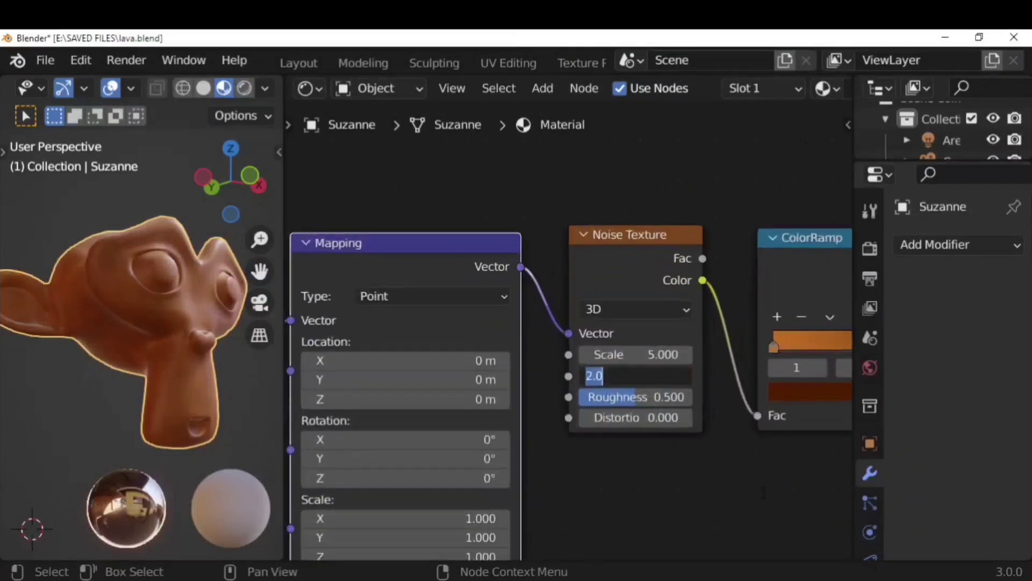
{"action": "type", "text": "16"}
{"action": "key", "text": "Return"}
{"action": "left_click", "coordinate": [634, 396]}
{"action": "type", "text": "0.7"}
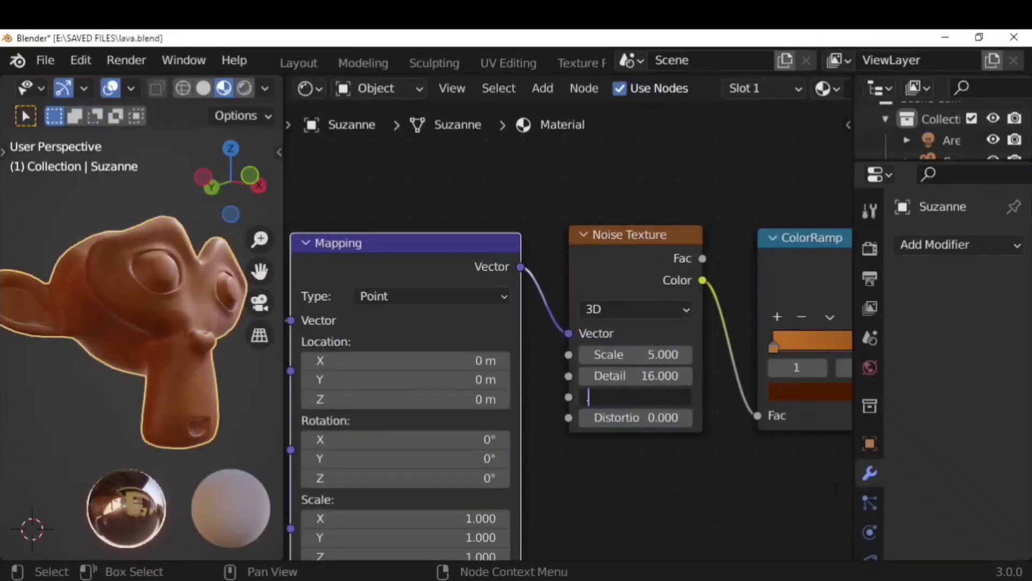
{"action": "key", "text": "Return"}
Set the Noise Texture's Distortion to 0.7 and check the surface of Suzanne's head.
{"action": "scroll", "coordinate": [150, 323], "scroll_direction": "up", "scroll_amount": 2}
{"action": "scroll", "coordinate": [161, 330], "scroll_direction": "up", "scroll_amount": 2}
{"action": "scroll", "coordinate": [179, 345], "scroll_direction": "down", "scroll_amount": 4}
{"action": "middle_click_drag", "start_coordinate": [179, 346], "coordinate": [220, 328]}
{"action": "left_click", "coordinate": [635, 417]}
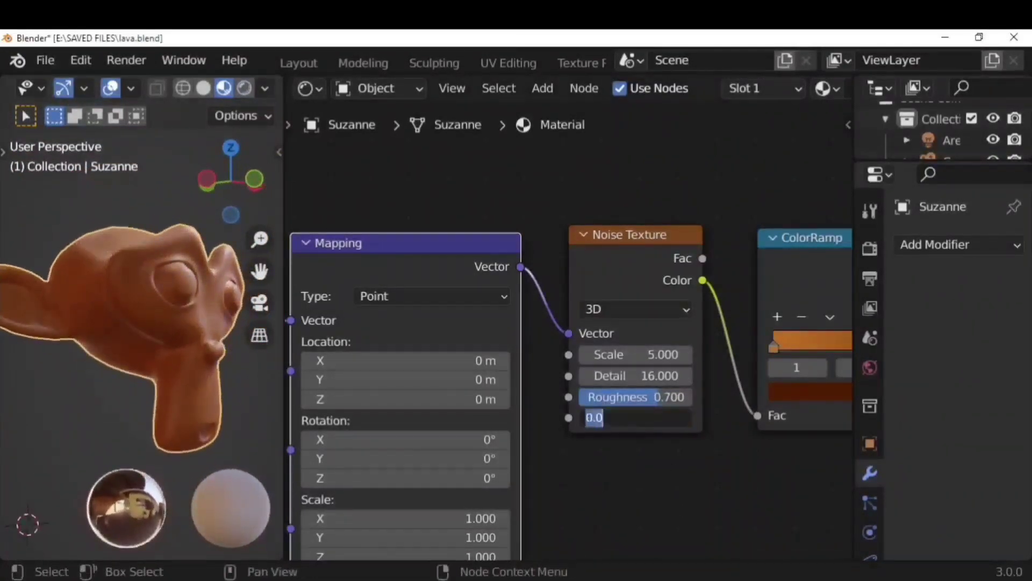
{"action": "type", "text": "0.7"}
{"action": "key", "text": "Return"}
{"action": "scroll", "coordinate": [161, 323], "scroll_direction": "up", "scroll_amount": 4}
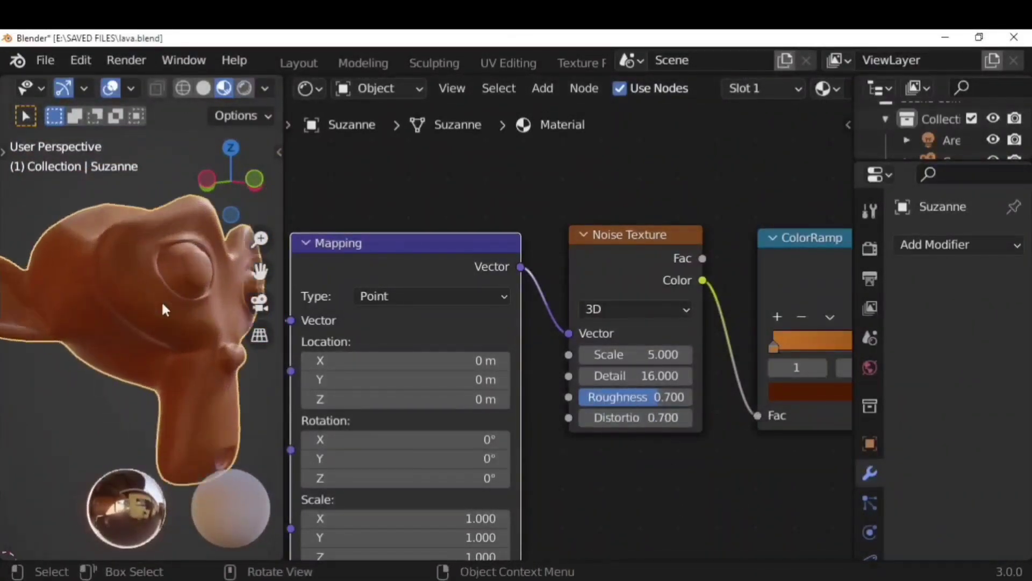
{"action": "scroll", "coordinate": [161, 341], "scroll_direction": "down", "scroll_amount": 6}
{"action": "scroll", "coordinate": [186, 349], "scroll_direction": "up", "scroll_amount": 1}
Move the ColorRamp's dark brown stop to position 0.741 and inspect the pattern on Suzanne.
{"action": "scroll", "coordinate": [730, 476], "scroll_direction": "down", "scroll_amount": 3}
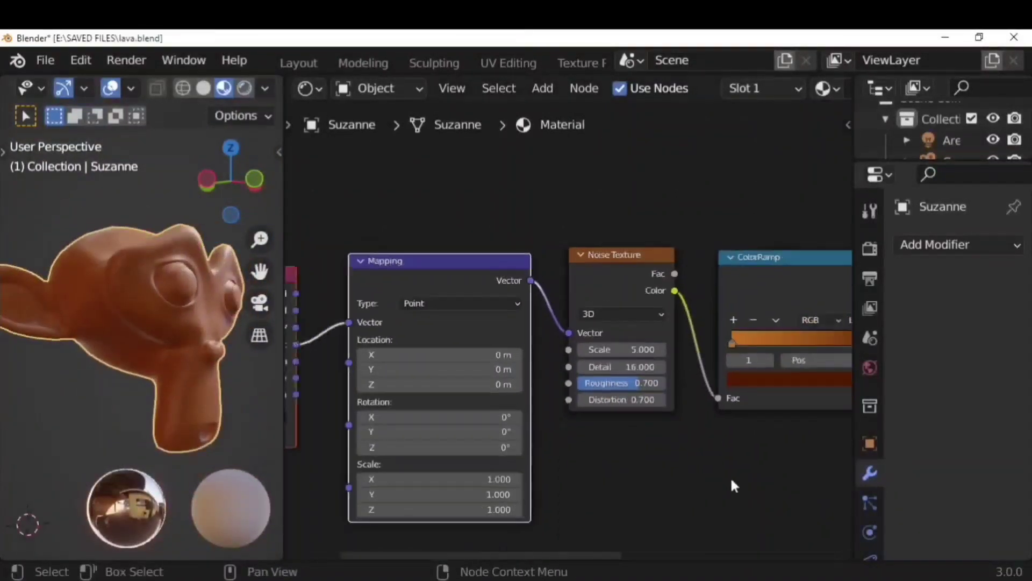
{"action": "middle_click_drag", "start_coordinate": [731, 476], "coordinate": [547, 457]}
{"action": "scroll", "coordinate": [134, 339], "scroll_direction": "up", "scroll_amount": 6}
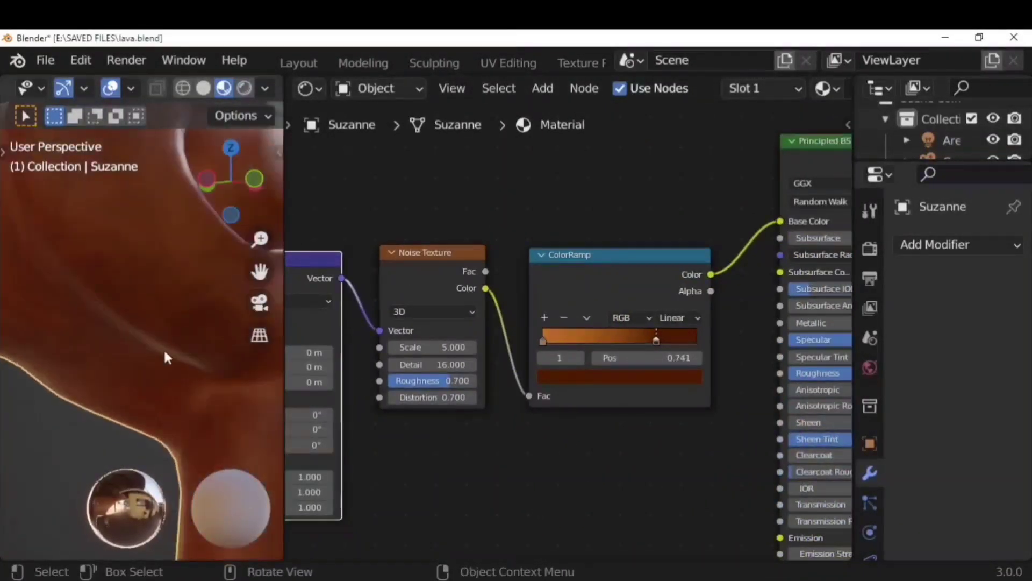
{"action": "scroll", "coordinate": [165, 352], "scroll_direction": "down", "scroll_amount": 3}
{"action": "middle_click_drag", "start_coordinate": [203, 361], "coordinate": [139, 379]}
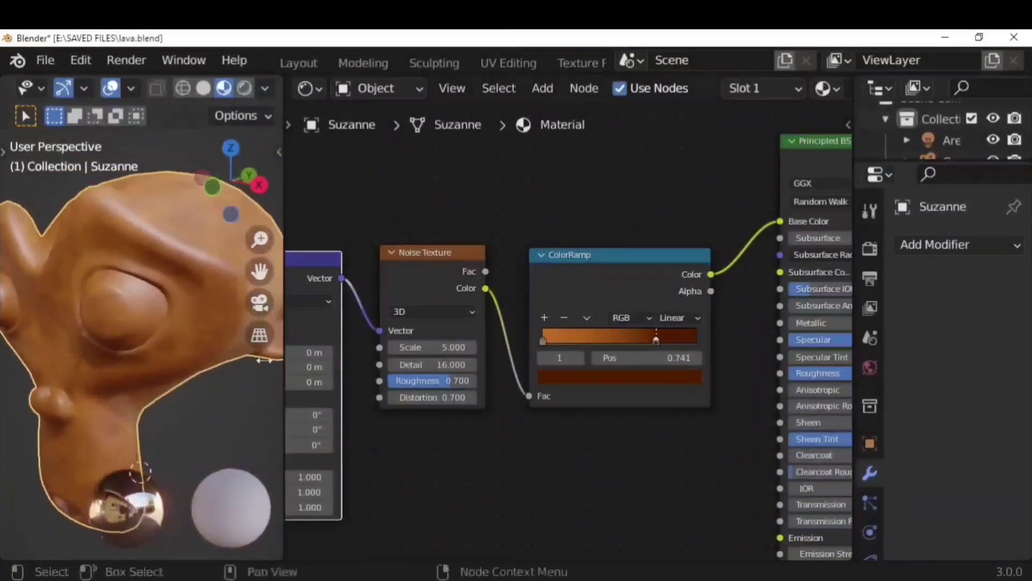
Raise the Noise Texture's Scale to 11.9.
{"action": "middle_click_drag", "start_coordinate": [443, 469], "coordinate": [607, 417]}
{"action": "left_click_drag", "start_coordinate": [594, 300], "coordinate": [616, 299]}
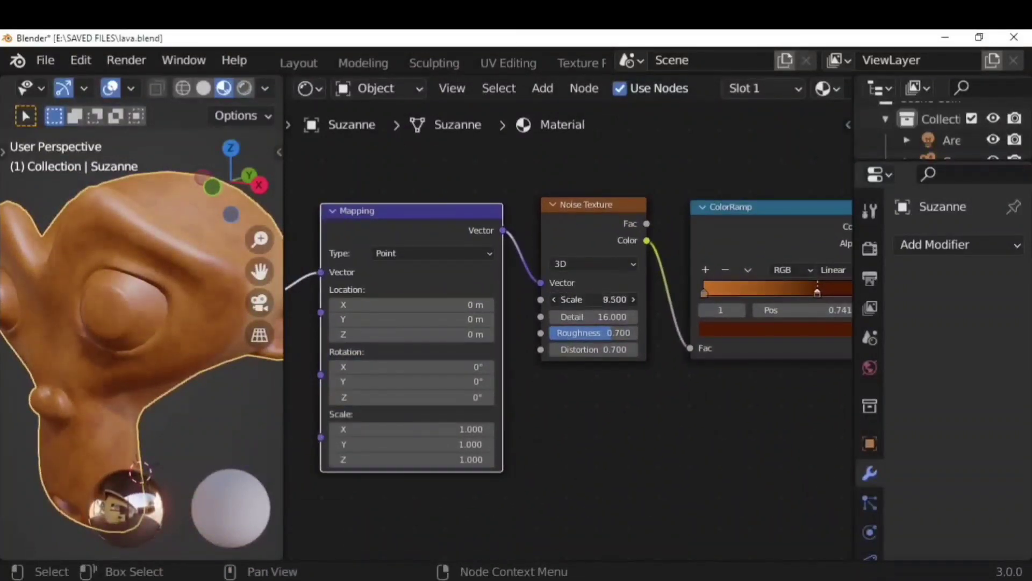
{"action": "middle_click_drag", "start_coordinate": [59, 277], "coordinate": [135, 344]}
Try a Y scale of 5 on the Mapping node and restore it to 1.
{"action": "left_click", "coordinate": [411, 444]}
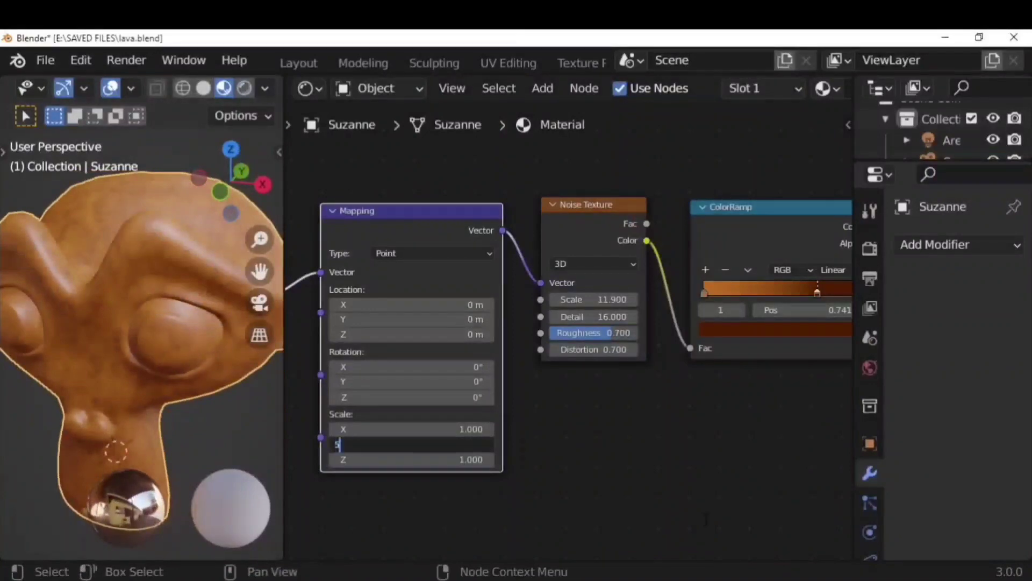
{"action": "type", "text": "5"}
{"action": "key", "text": "Return"}
{"action": "middle_click_drag", "start_coordinate": [127, 292], "coordinate": [86, 328]}
{"action": "left_click", "coordinate": [411, 444]}
{"action": "type", "text": "1"}
{"action": "key", "text": "Return"}
Try a Z scale of 8 on the Mapping node and view the head from different angles.
{"action": "left_click", "coordinate": [412, 459]}
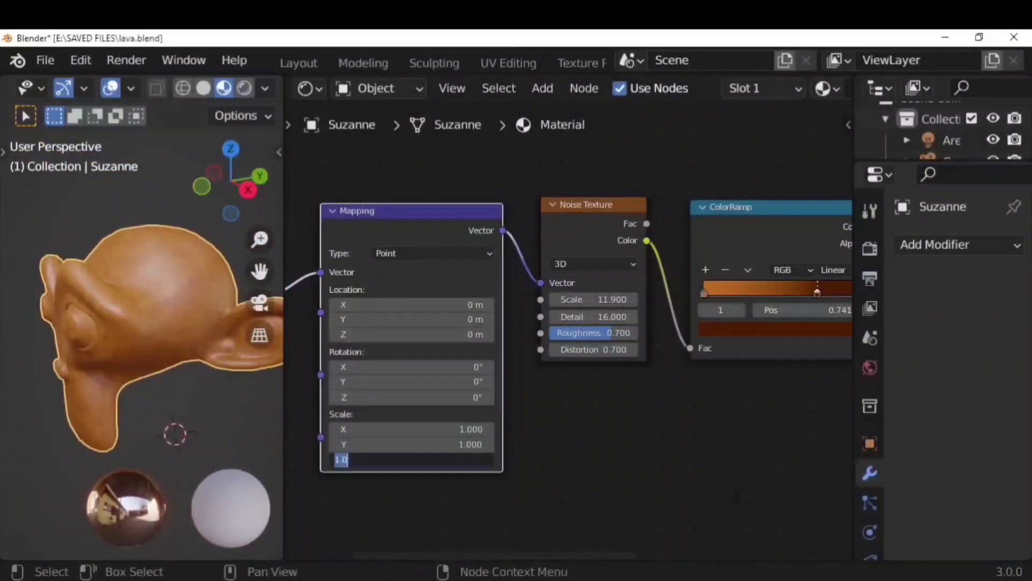
{"action": "type", "text": "8"}
{"action": "key", "text": "Return"}
{"action": "middle_click_drag", "start_coordinate": [237, 322], "coordinate": [186, 299]}
{"action": "scroll", "coordinate": [119, 327], "scroll_direction": "down", "scroll_amount": 3}
{"action": "scroll", "coordinate": [186, 299], "scroll_direction": "up", "scroll_amount": 3}
Set the Mapping node's scale to 8 on X and 1 on Z.
{"action": "left_click", "coordinate": [438, 429]}
{"action": "type", "text": "8"}
{"action": "key", "text": "Return"}
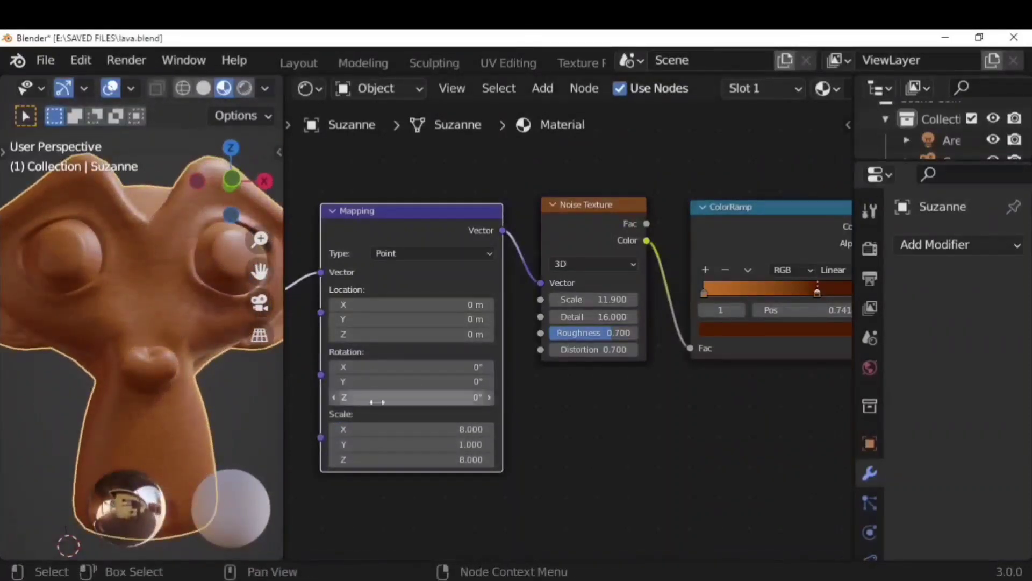
{"action": "left_click", "coordinate": [425, 461]}
{"action": "type", "text": "1"}
{"action": "key", "text": "Return"}
{"action": "scroll", "coordinate": [134, 317], "scroll_direction": "down", "scroll_amount": 3}
{"action": "middle_click_drag", "start_coordinate": [133, 319], "coordinate": [137, 338]}
Add a Bump node below the ColorRamp.
{"action": "left_click", "coordinate": [552, 94]}
{"action": "left_click", "coordinate": [542, 88]}
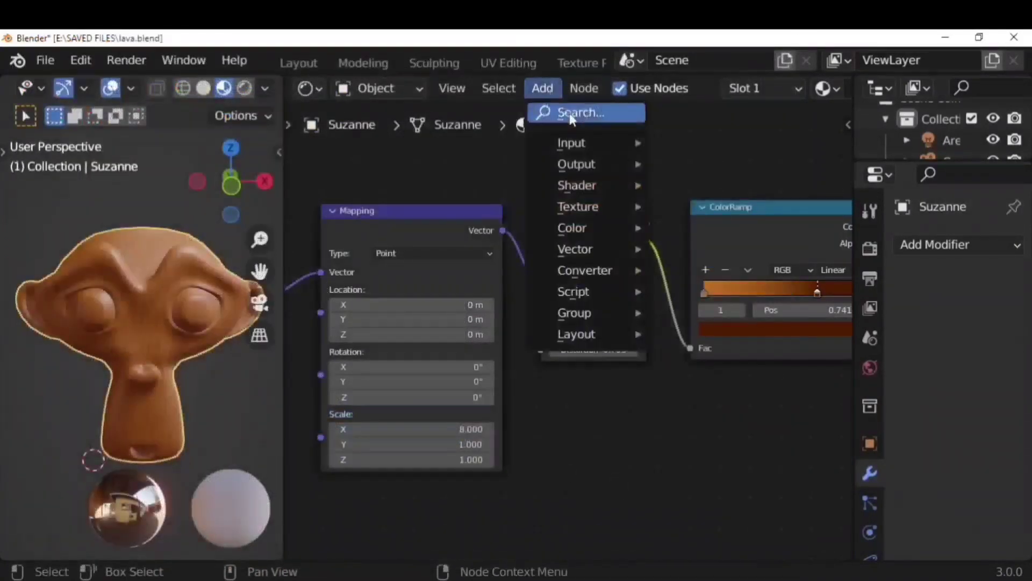
{"action": "type", "text": "bump"}
{"action": "key", "text": "Return"}
{"action": "left_click", "coordinate": [713, 501]}
{"action": "scroll", "coordinate": [702, 457], "scroll_direction": "down", "scroll_amount": 5}
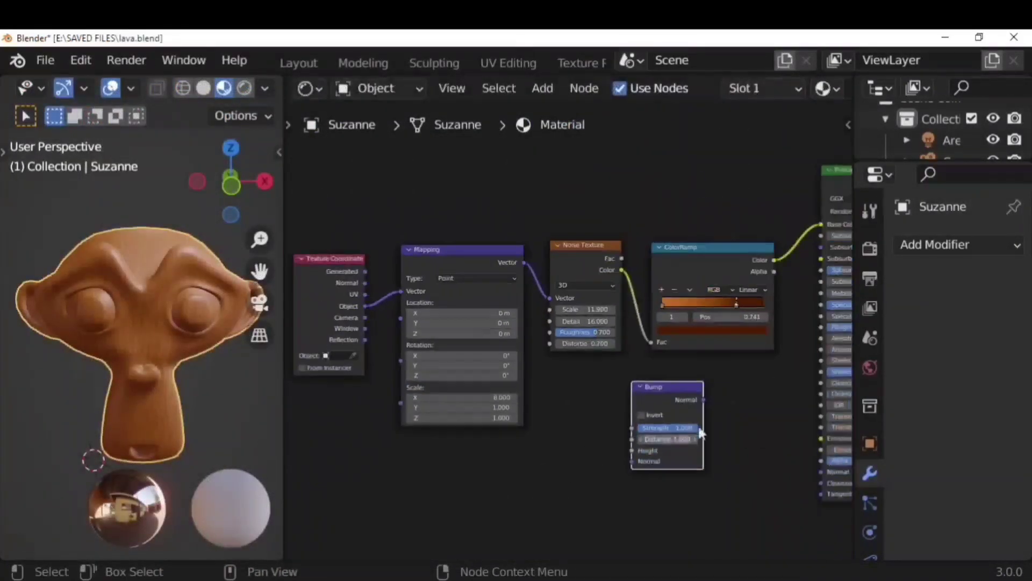
Connect the Bump's Normal output to the Principled BSDF's Normal and the Noise Texture's Color to the Bump's Height.
{"action": "middle_click_drag", "start_coordinate": [701, 429], "coordinate": [579, 388]}
{"action": "left_click_drag", "start_coordinate": [584, 359], "coordinate": [613, 492]}
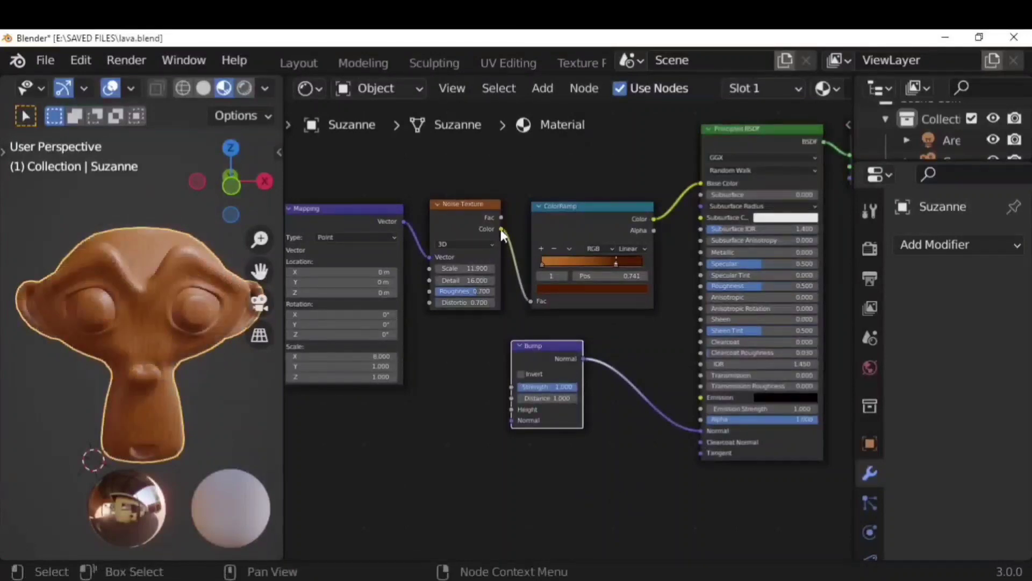
{"action": "left_click_drag", "start_coordinate": [501, 230], "coordinate": [512, 410]}
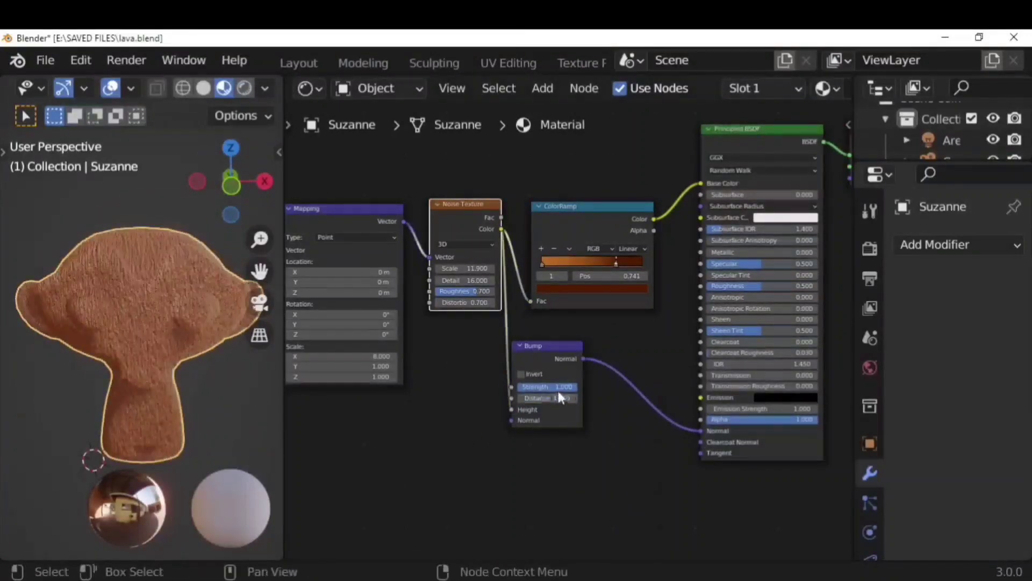
Lower the Bump node's Strength, trying 0.187 and 0.1 and settling on 0.2.
{"action": "left_click_drag", "start_coordinate": [569, 386], "coordinate": [538, 386]}
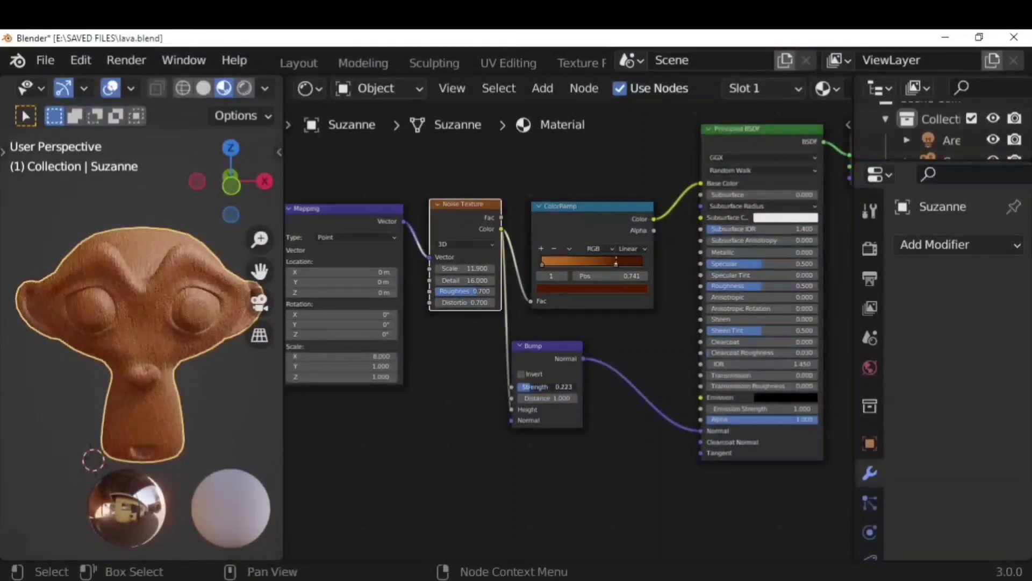
{"action": "scroll", "coordinate": [114, 321], "scroll_direction": "up", "scroll_amount": 5}
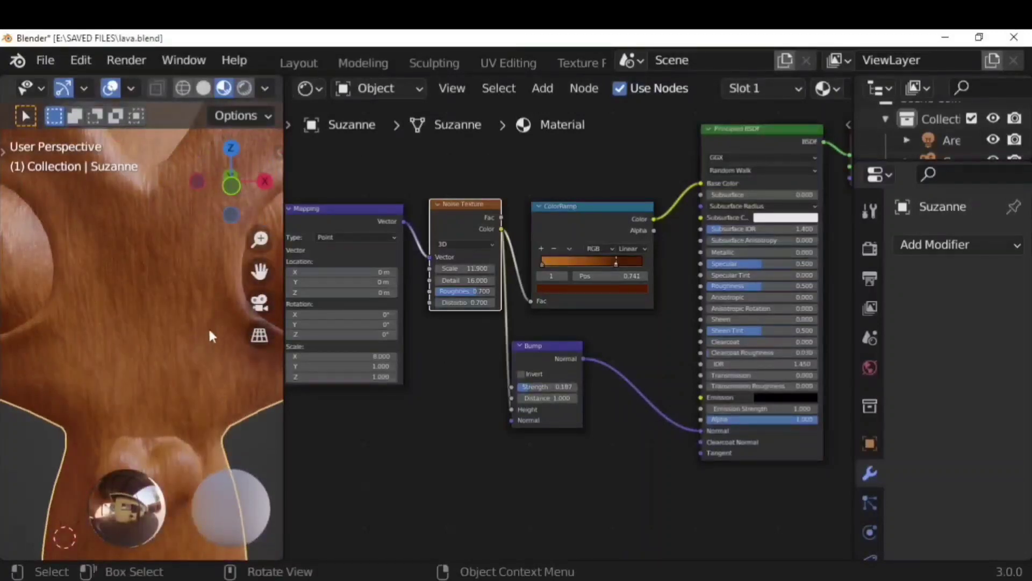
{"action": "middle_click_drag", "start_coordinate": [208, 327], "coordinate": [192, 342]}
{"action": "scroll", "coordinate": [165, 331], "scroll_direction": "down", "scroll_amount": 2}
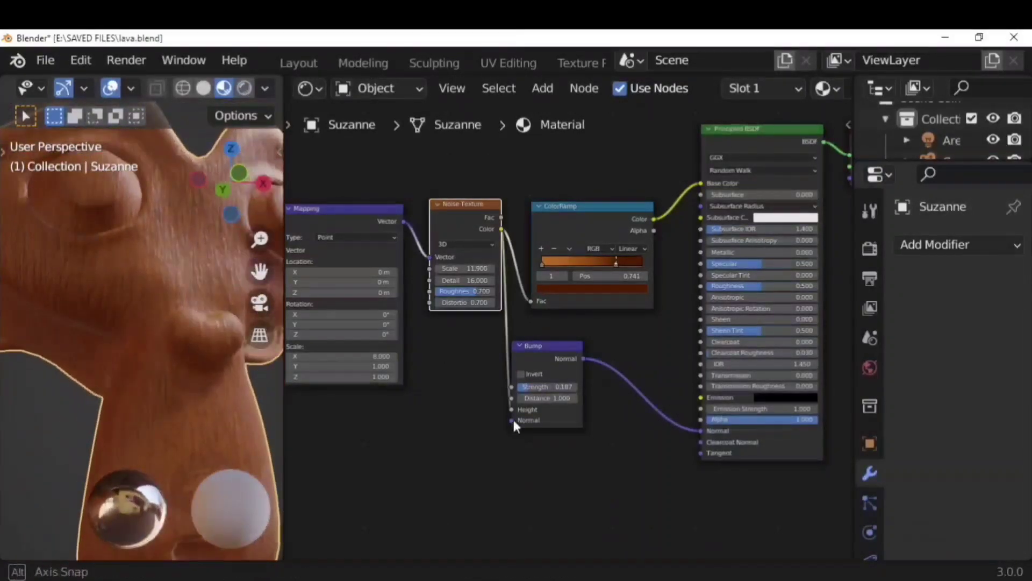
{"action": "key", "text": "Return"}
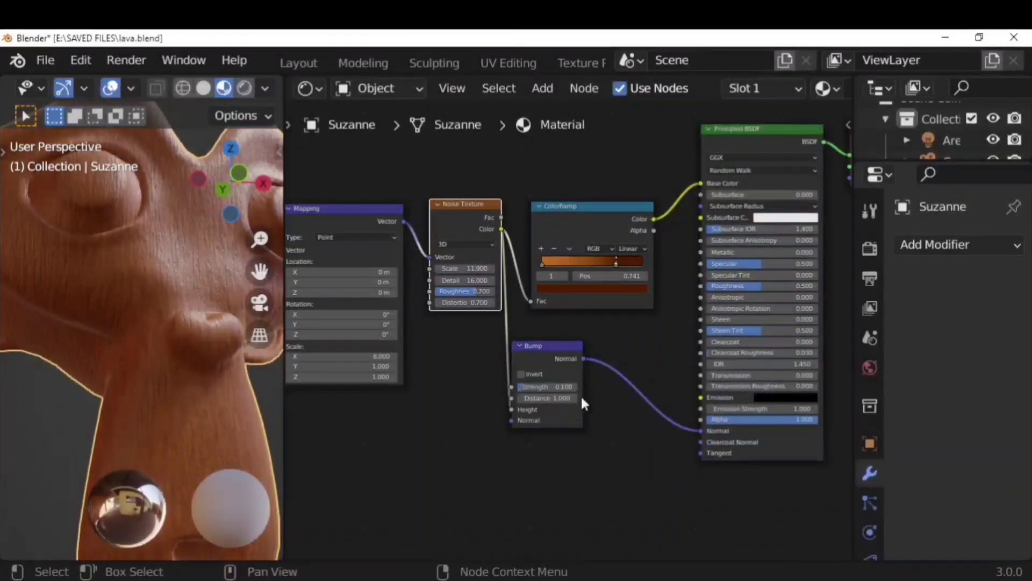
{"action": "key", "text": "Return"}
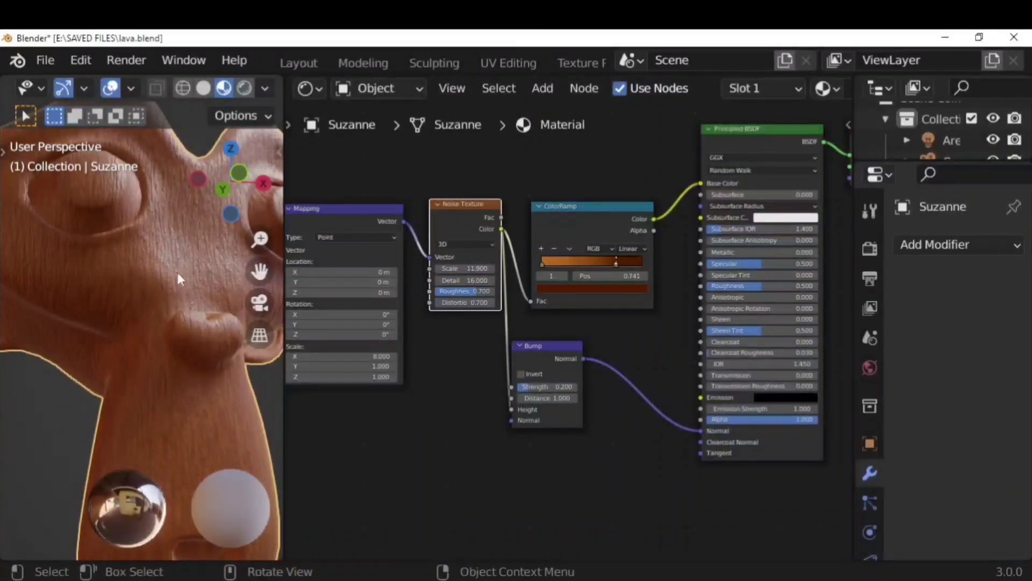
Widen the 3D viewport and switch it to Rendered shading to examine the wood grain on Suzanne's head.
{"action": "scroll", "coordinate": [174, 269], "scroll_direction": "down", "scroll_amount": 3}
{"action": "middle_click_drag", "start_coordinate": [174, 269], "coordinate": [153, 309]}
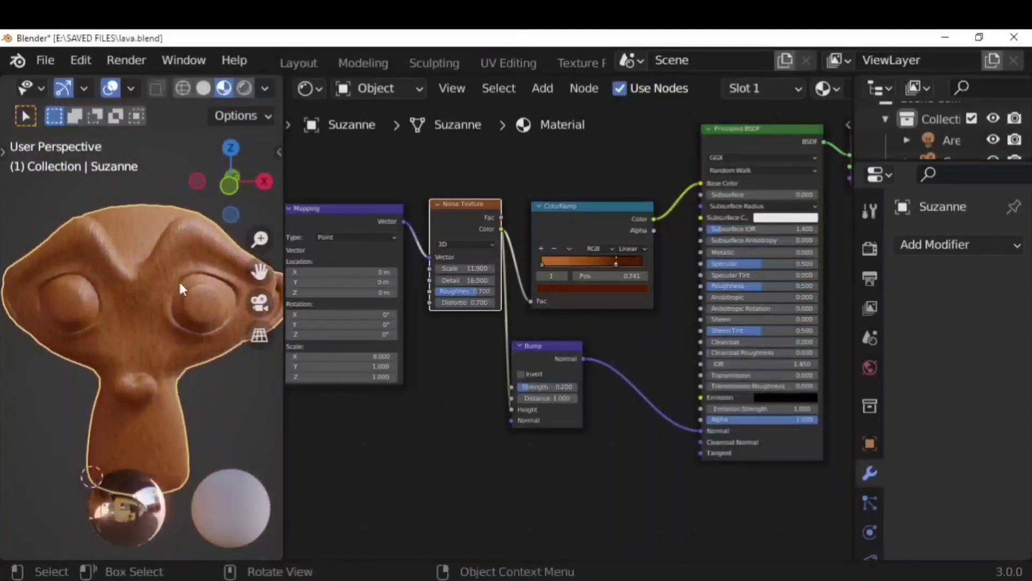
{"action": "scroll", "coordinate": [178, 280], "scroll_direction": "up", "scroll_amount": 2}
{"action": "scroll", "coordinate": [178, 280], "scroll_direction": "up", "scroll_amount": 2}
{"action": "scroll", "coordinate": [640, 447], "scroll_direction": "down", "scroll_amount": 3}
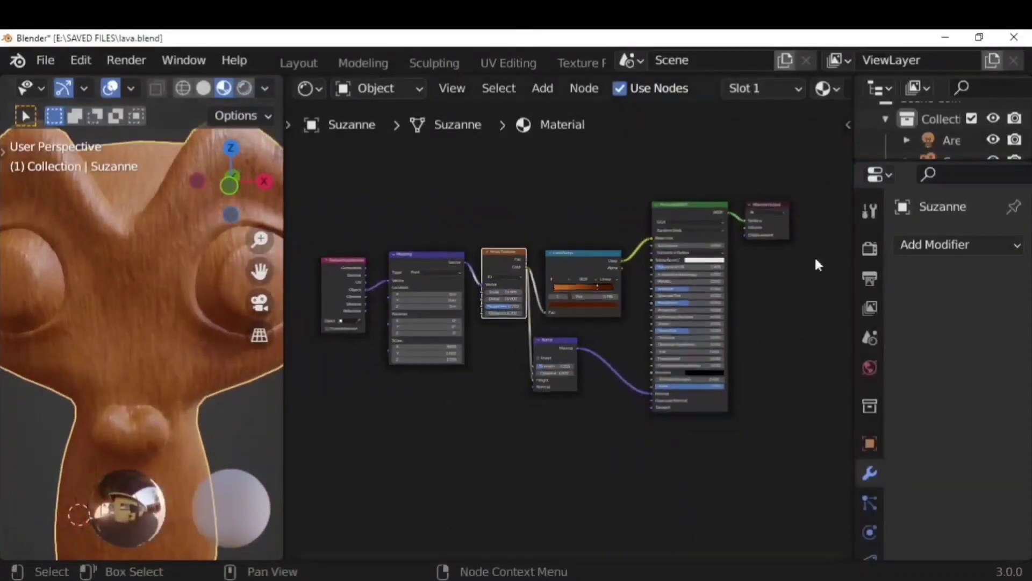
{"action": "scroll", "coordinate": [177, 323], "scroll_direction": "down", "scroll_amount": 4}
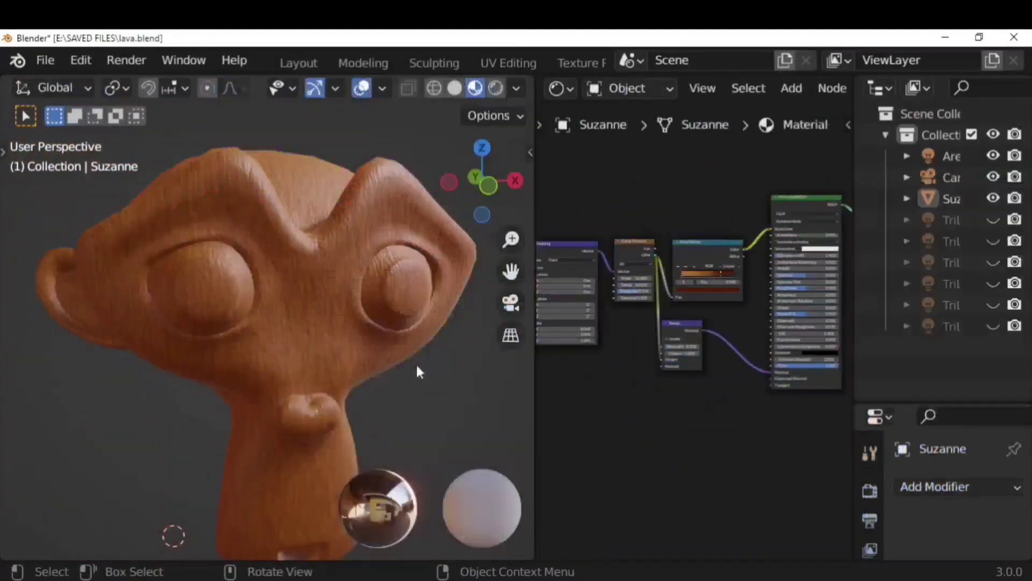
{"action": "middle_click_drag", "start_coordinate": [417, 367], "coordinate": [382, 322]}
{"action": "scroll", "coordinate": [384, 328], "scroll_direction": "up", "scroll_amount": 2}
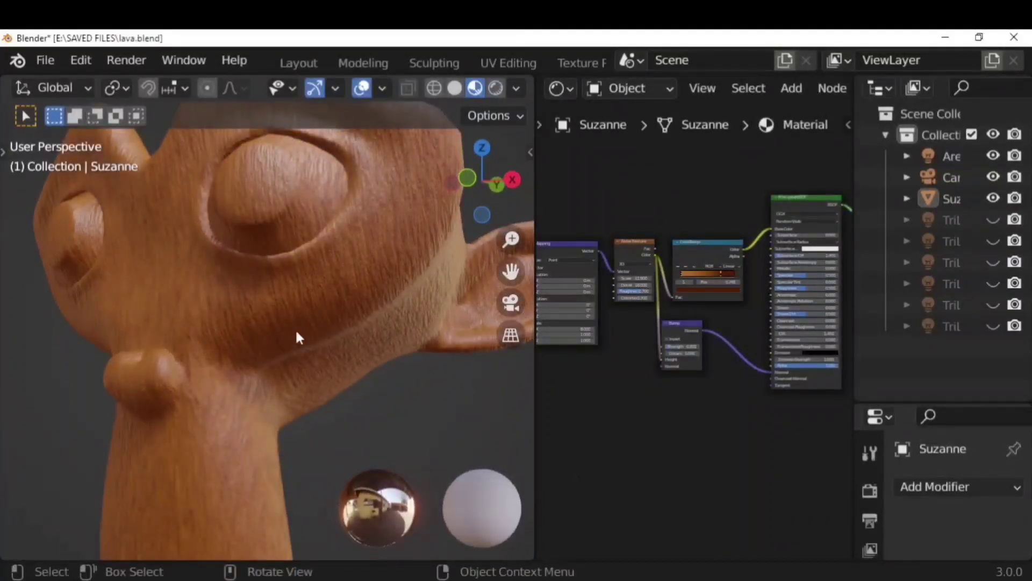
{"action": "middle_click_drag", "start_coordinate": [296, 332], "coordinate": [338, 339]}
{"action": "left_click", "coordinate": [495, 89]}
{"action": "mouse_move", "coordinate": [428, 317]}
{"action": "middle_mouse_down"}
{"action": "mouse_move", "coordinate": [380, 371]}
{"action": "mouse_move", "coordinate": [378, 398]}
{"action": "mouse_move", "coordinate": [310, 353]}
{"action": "mouse_move", "coordinate": [255, 356]}
{"action": "middle_mouse_up"}
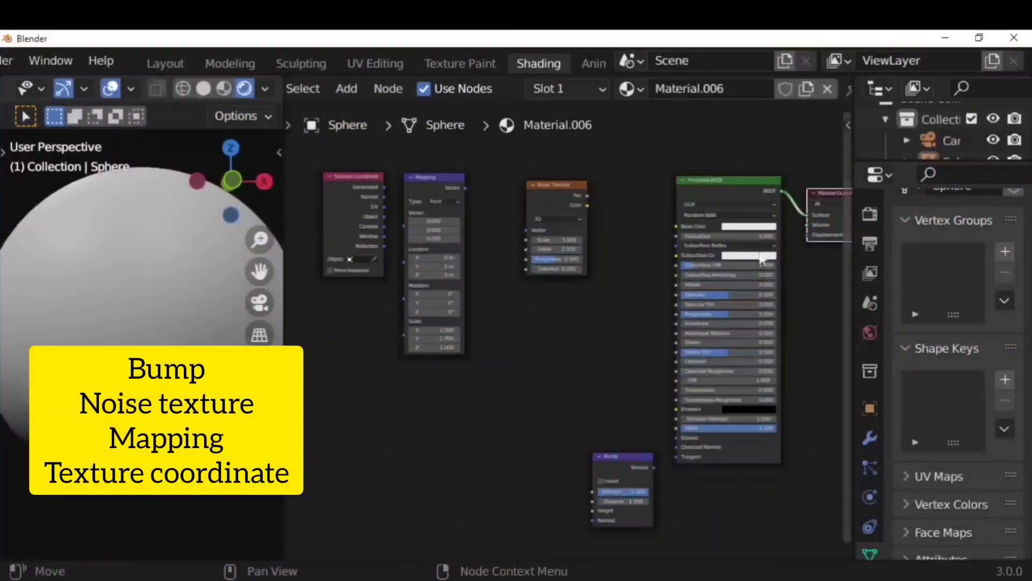
{"action": "scroll", "coordinate": [620, 344], "scroll_direction": "up", "scroll_amount": 3}
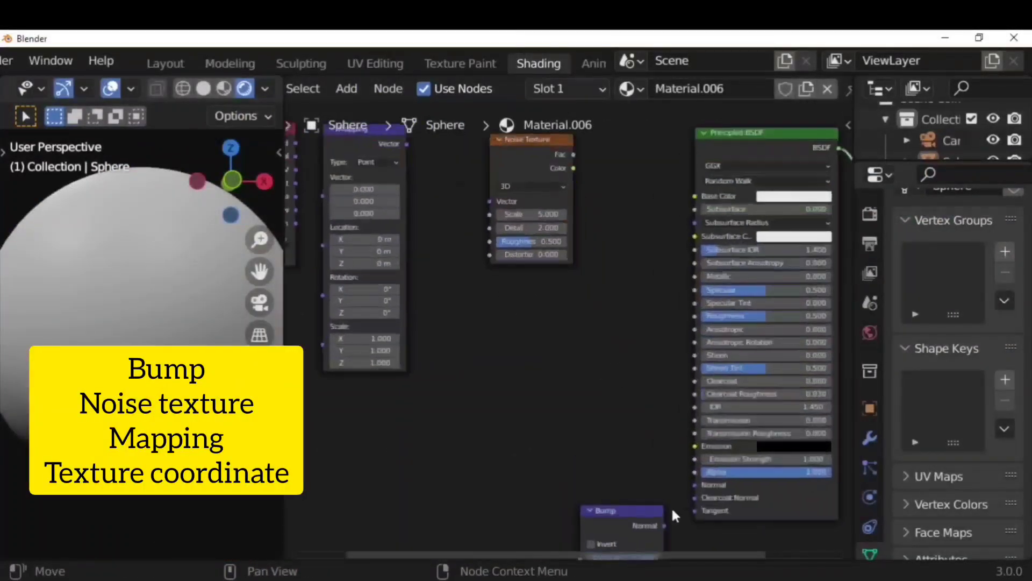
{"action": "middle_click_drag", "start_coordinate": [611, 276], "coordinate": [711, 400]}
{"action": "scroll", "coordinate": [584, 406], "scroll_direction": "down", "scroll_amount": 2}
{"action": "middle_click_drag", "start_coordinate": [641, 422], "coordinate": [455, 372]}
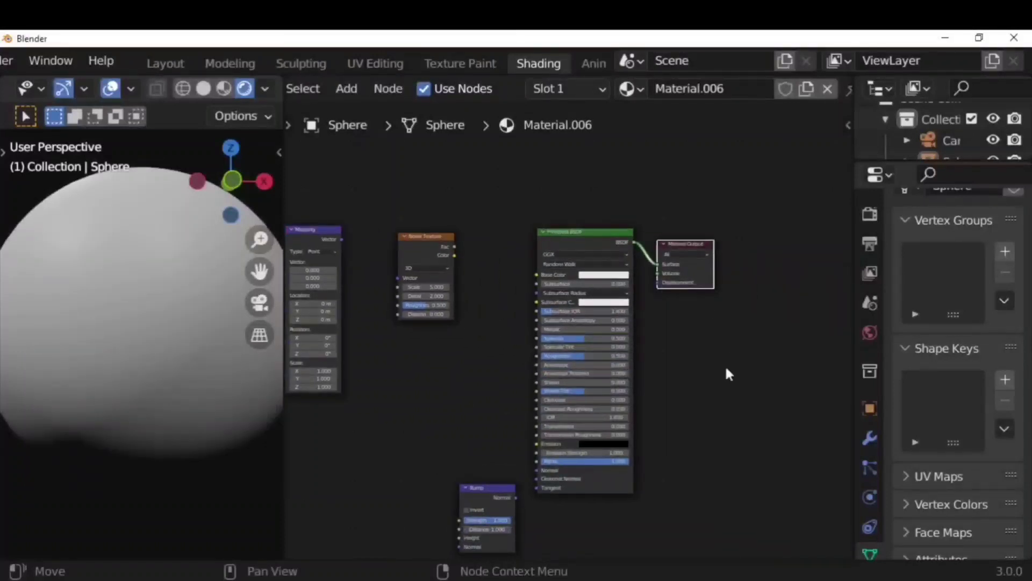
Make room before the Material Output and insert a Mix Shader between the Principled BSDF and the output.
{"action": "left_click_drag", "start_coordinate": [690, 258], "coordinate": [767, 263]}
{"action": "left_click", "coordinate": [350, 89]}
{"action": "left_click", "coordinate": [396, 113]}
{"action": "type", "text": "mix"}
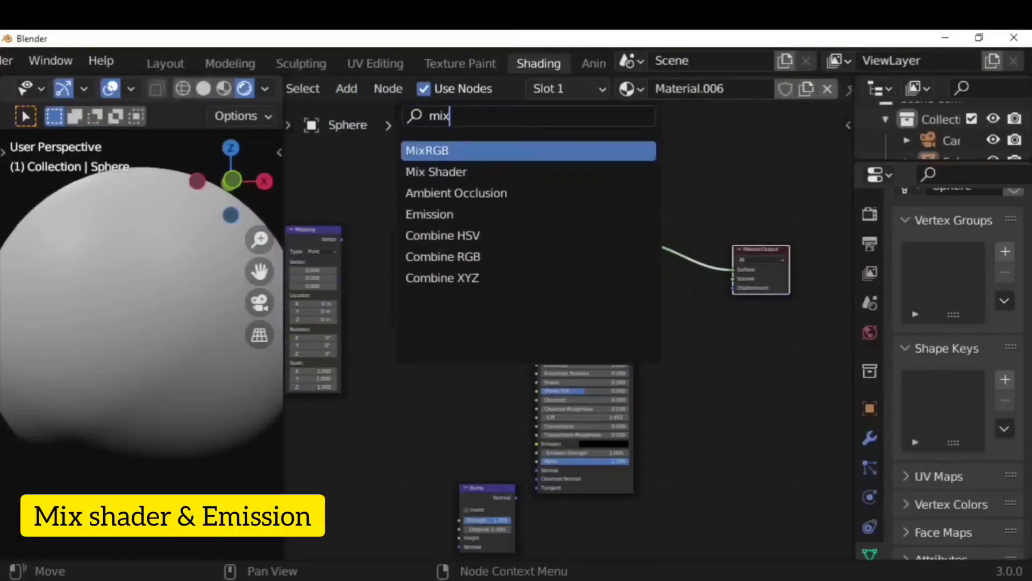
{"action": "left_click", "coordinate": [438, 171]}
{"action": "left_click", "coordinate": [687, 321]}
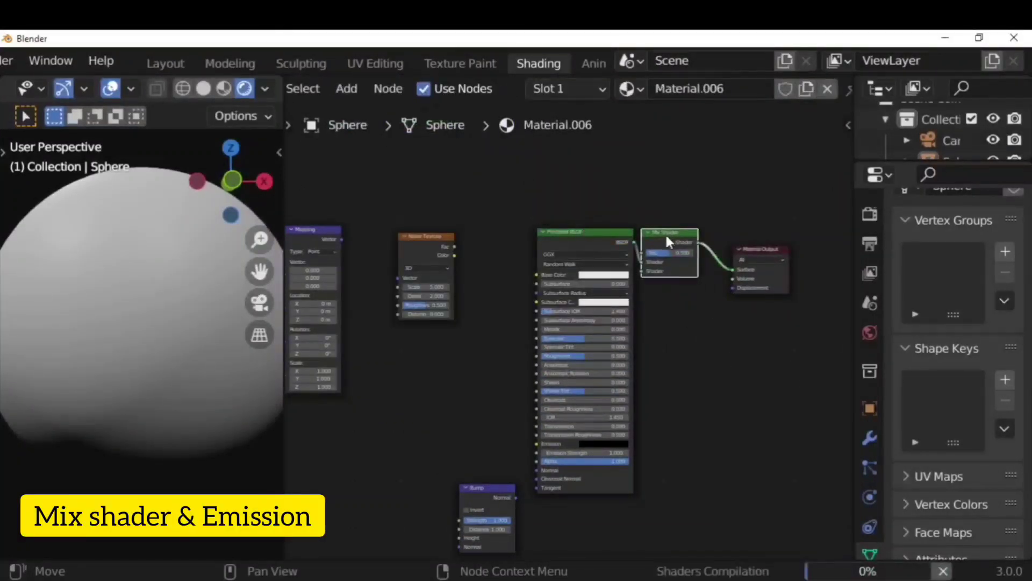
{"action": "left_click", "coordinate": [706, 328]}
{"action": "scroll", "coordinate": [694, 232], "scroll_direction": "up", "scroll_amount": 2}
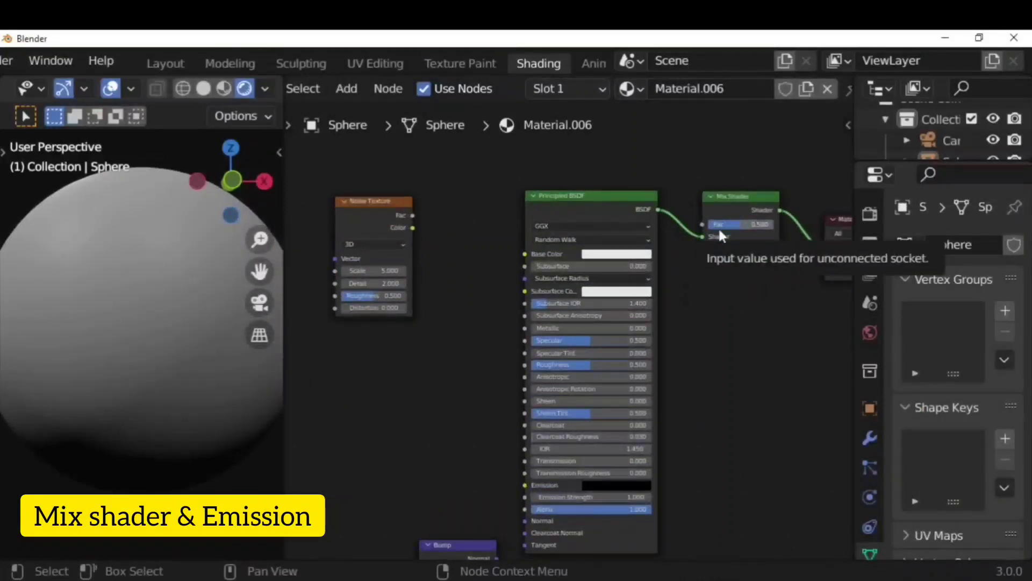
Add an Emission node below the Mix Shader.
{"action": "left_click", "coordinate": [346, 89]}
{"action": "left_click", "coordinate": [398, 114]}
{"action": "type", "text": "emi"}
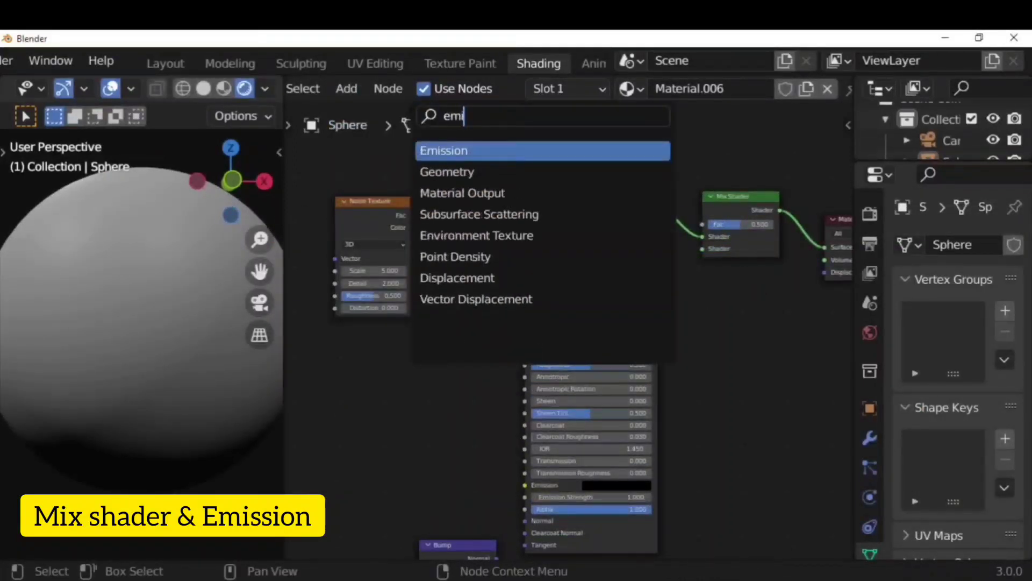
{"action": "key", "text": "Return"}
{"action": "left_click", "coordinate": [761, 384]}
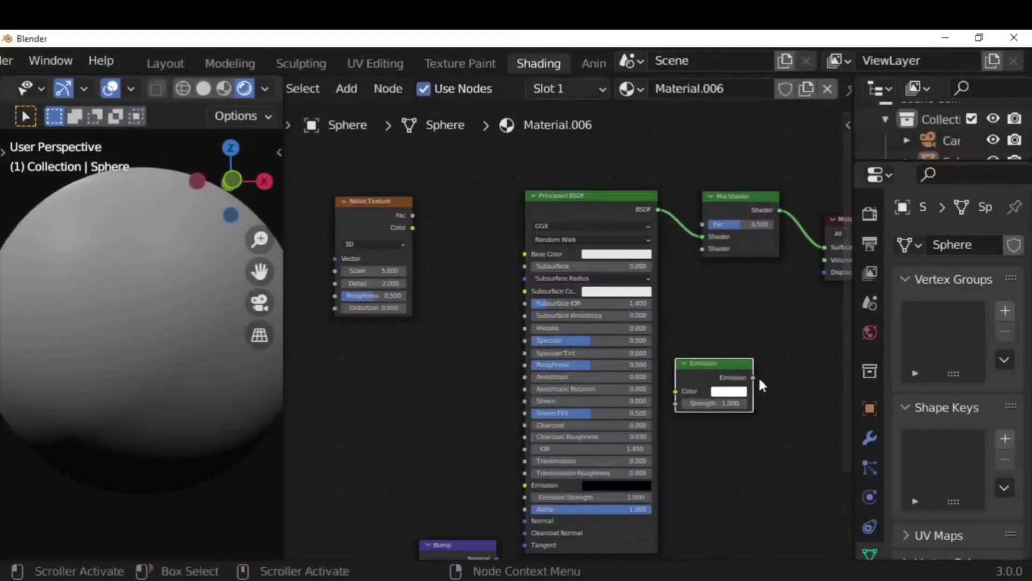
Make the Emission color red, connect it to the Mix Shader's second Shader input, and set its Strength to 50.
{"action": "left_click", "coordinate": [730, 391]}
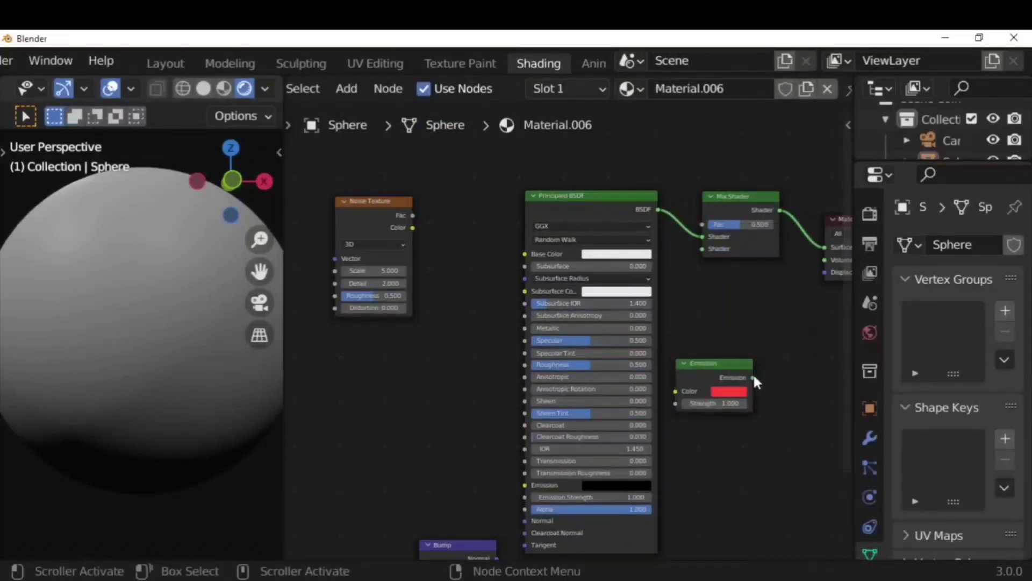
{"action": "left_click_drag", "start_coordinate": [753, 376], "coordinate": [702, 248]}
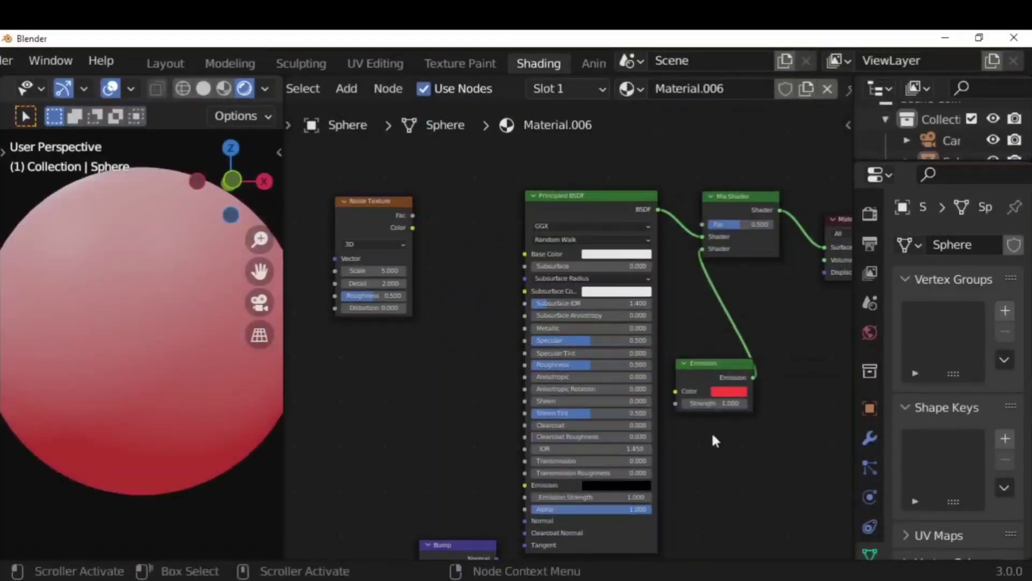
{"action": "left_click", "coordinate": [747, 508]}
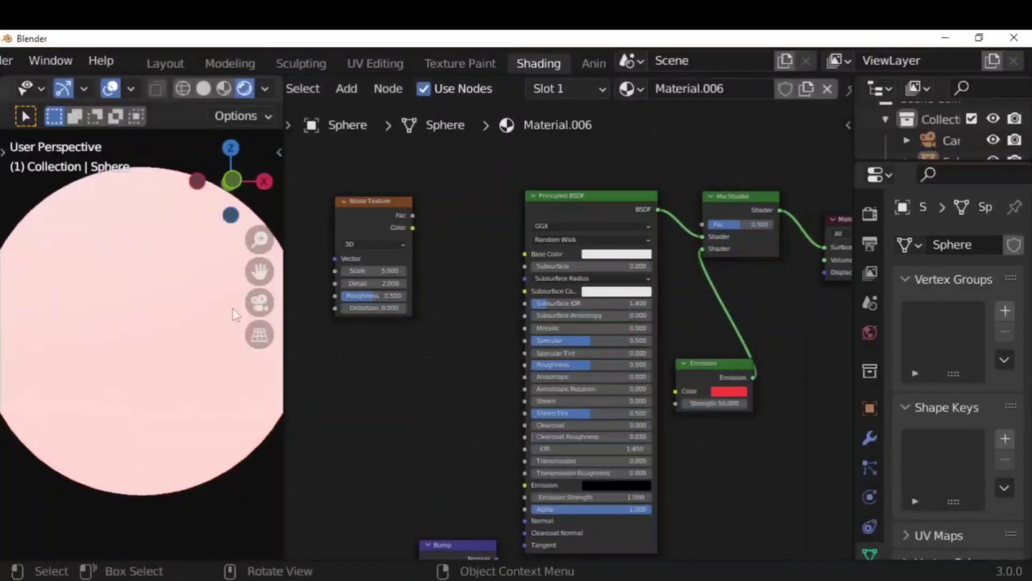
Enable Bloom in the render settings with an intensity of 0.051 and a light red color.
{"action": "left_click", "coordinate": [869, 214]}
{"action": "left_click", "coordinate": [920, 419]}
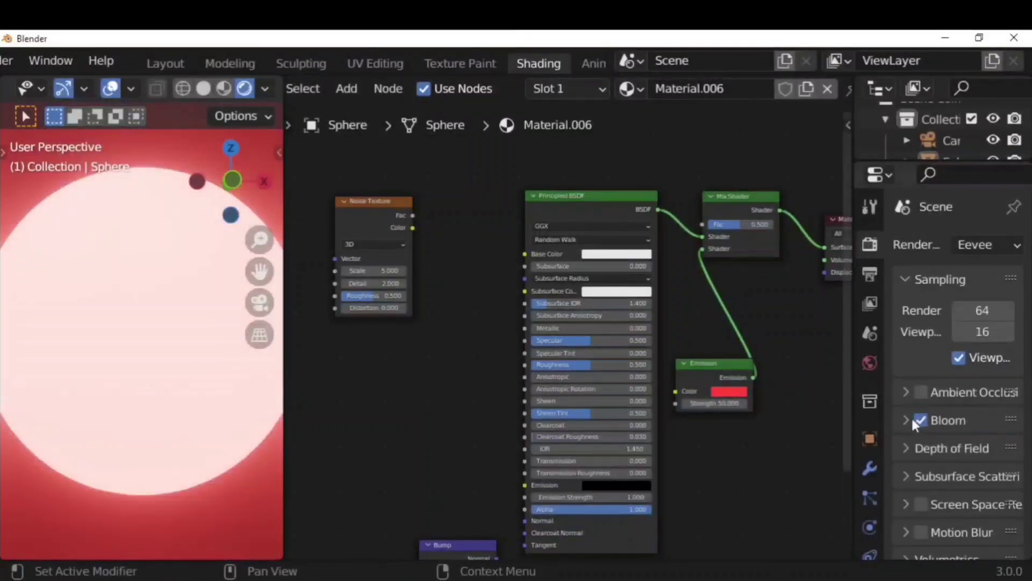
{"action": "left_click", "coordinate": [911, 417]}
{"action": "scroll", "coordinate": [953, 470], "scroll_direction": "down", "scroll_amount": 3}
{"action": "left_click_drag", "start_coordinate": [970, 481], "coordinate": [968, 481]}
{"action": "left_click", "coordinate": [973, 464]}
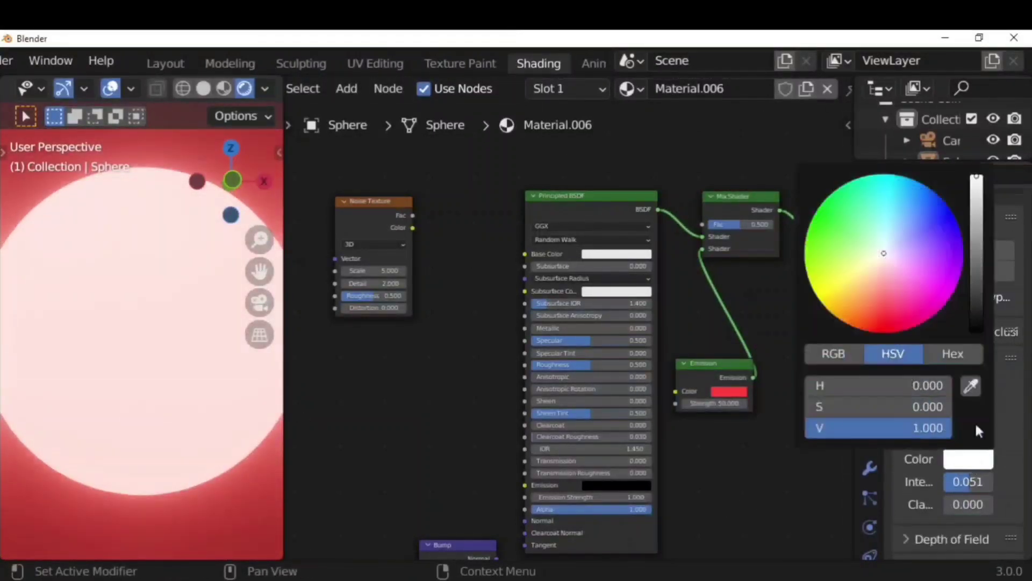
{"action": "left_click_drag", "start_coordinate": [882, 252], "coordinate": [882, 285]}
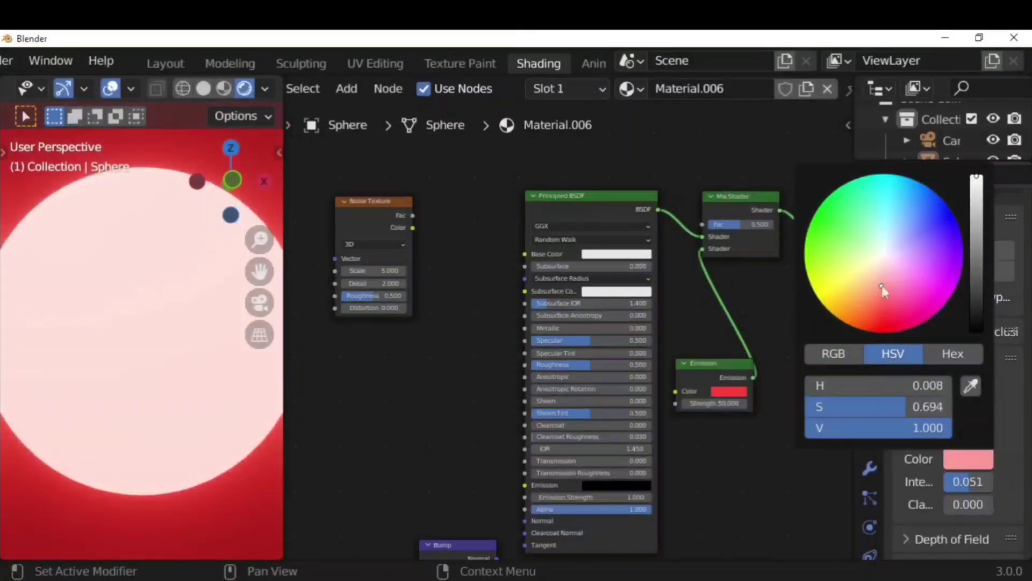
Connect the Bump's Normal output to the Principled BSDF's Normal input.
{"action": "scroll", "coordinate": [618, 425], "scroll_direction": "down", "scroll_amount": 1}
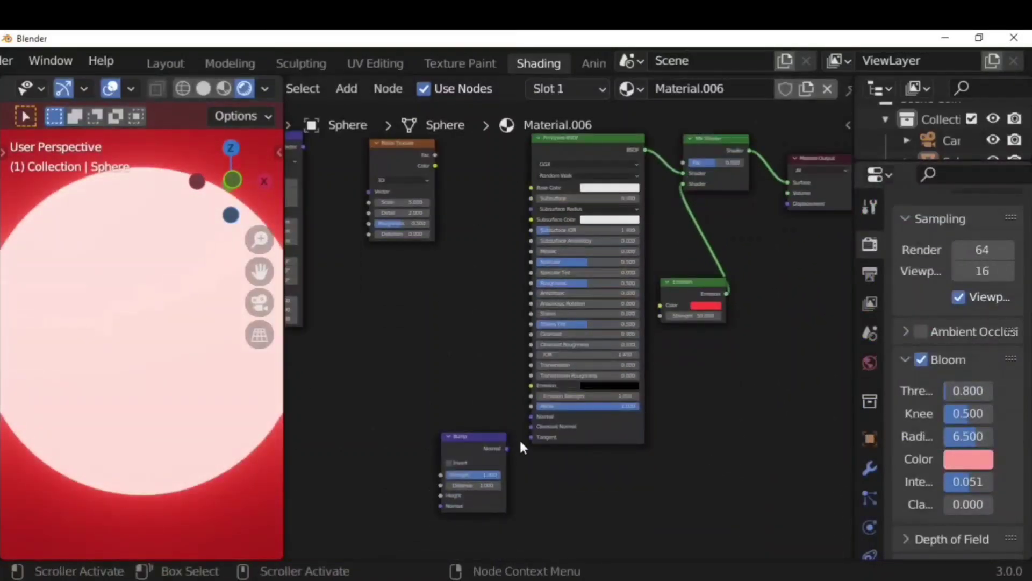
{"action": "left_click_drag", "start_coordinate": [508, 448], "coordinate": [531, 416]}
{"action": "scroll", "coordinate": [720, 355], "scroll_direction": "down", "scroll_amount": 2}
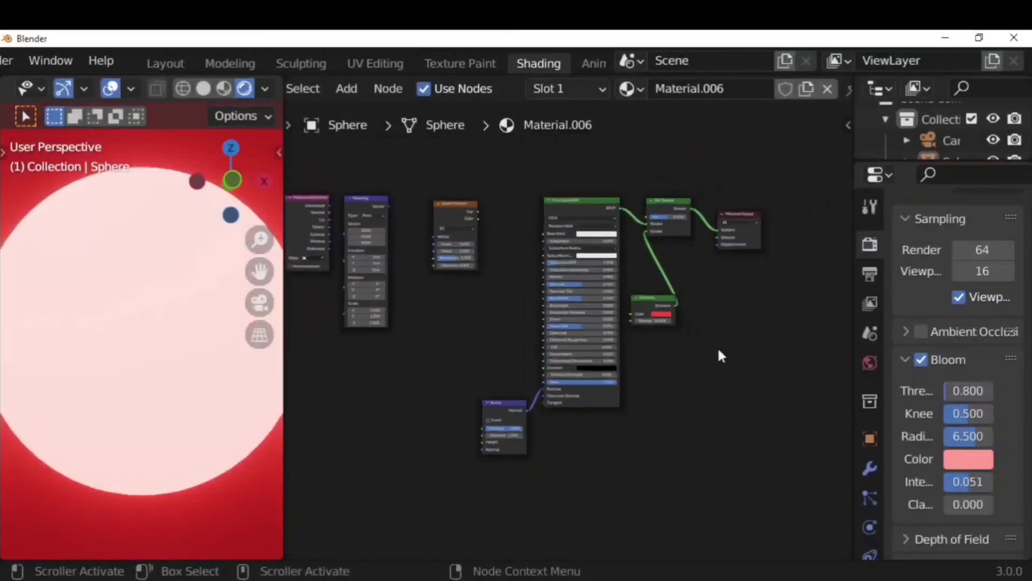
Add a ColorRamp above the Principled BSDF and connect its Color to the Mix Shader's Fac.
{"action": "scroll", "coordinate": [721, 356], "scroll_direction": "up", "scroll_amount": 2}
{"action": "left_click", "coordinate": [346, 88]}
{"action": "left_click", "coordinate": [380, 111]}
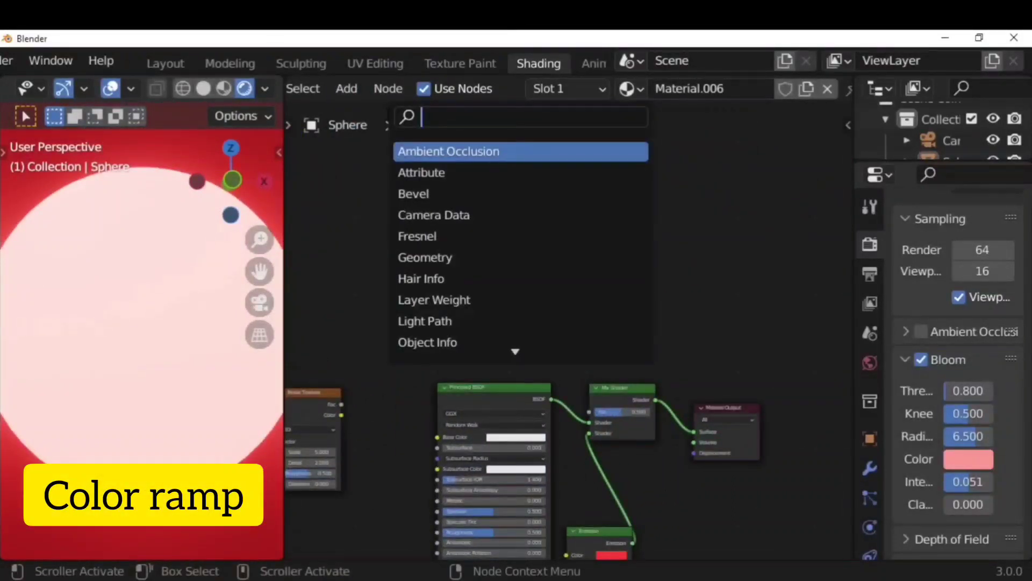
{"action": "type", "text": "co"}
{"action": "key", "text": "Return"}
{"action": "left_click", "coordinate": [539, 257]}
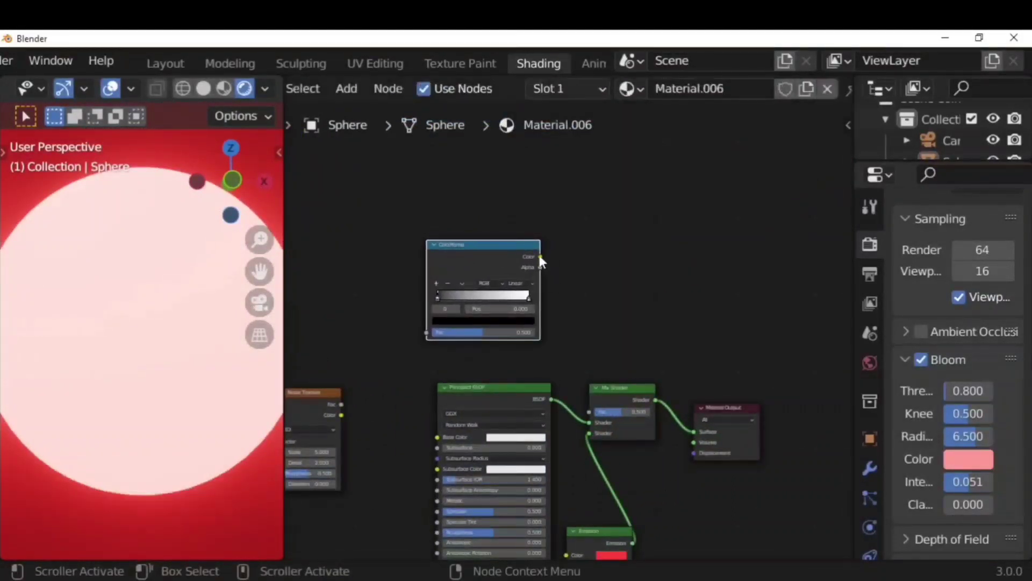
{"action": "left_click_drag", "start_coordinate": [540, 257], "coordinate": [591, 412]}
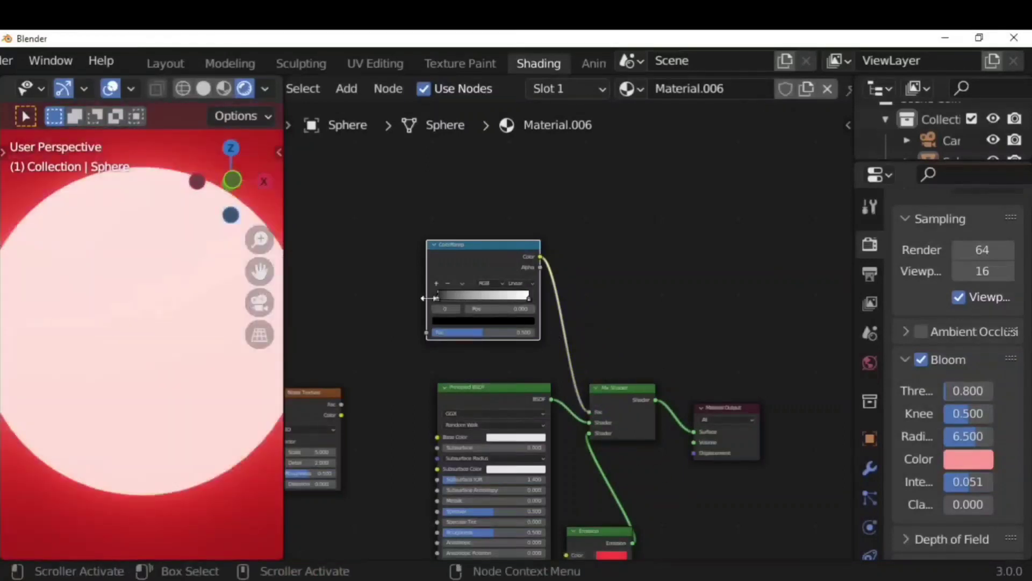
Connect the Noise Texture's Color to the ColorRamp's Fac and move the black stop to about 0.485.
{"action": "mouse_move", "coordinate": [437, 296]}
{"action": "left_mouse_down"}
{"action": "mouse_move", "coordinate": [482, 300]}
{"action": "mouse_move", "coordinate": [452, 308]}
{"action": "left_mouse_up"}
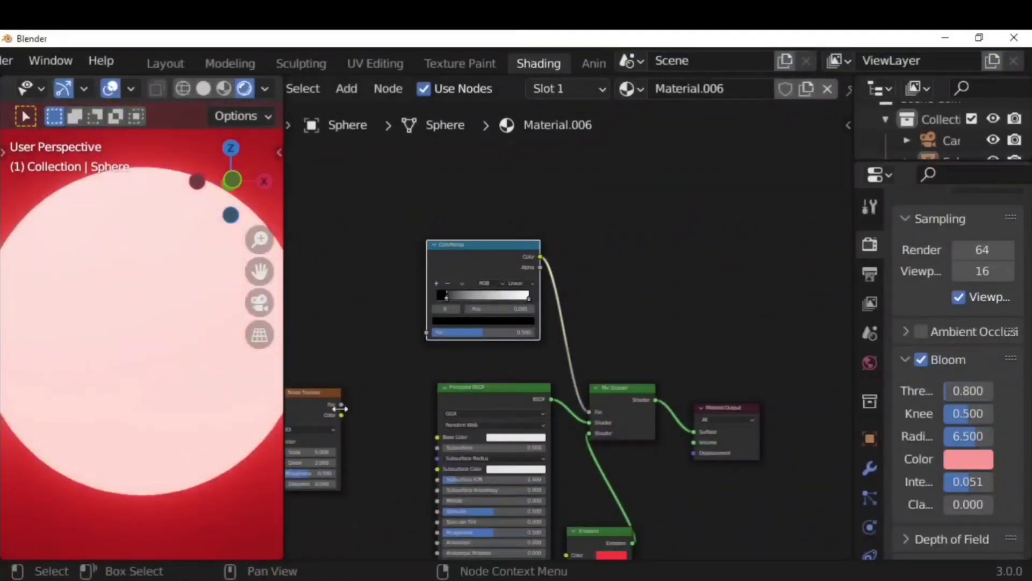
{"action": "scroll", "coordinate": [340, 409], "scroll_direction": "down", "scroll_amount": 1}
{"action": "left_click_drag", "start_coordinate": [333, 386], "coordinate": [444, 341]}
{"action": "left_click_drag", "start_coordinate": [455, 301], "coordinate": [486, 301]}
{"action": "left_click", "coordinate": [459, 309]}
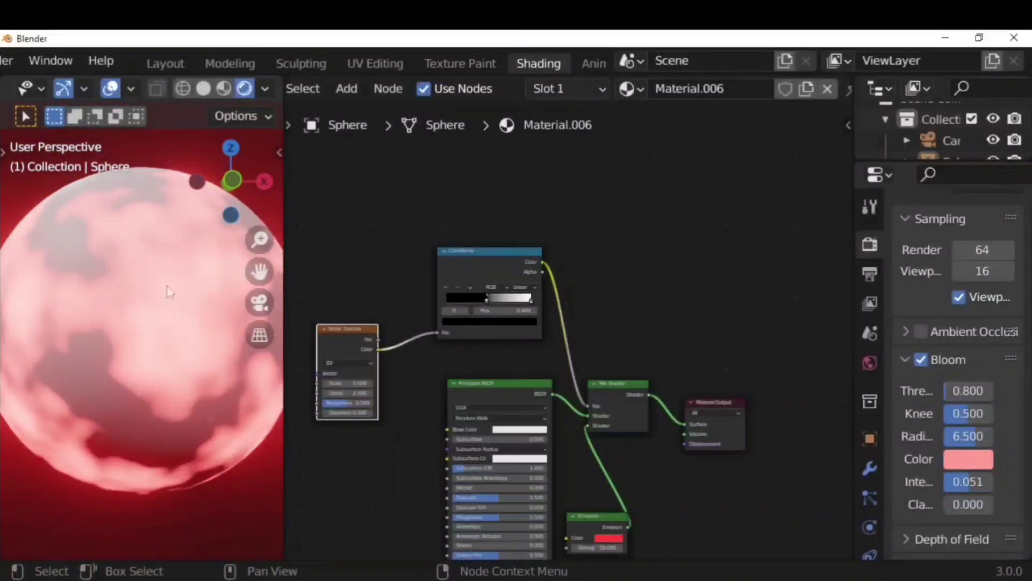
Move the Texture Coordinate and Mapping nodes closer and link Object through Mapping to the Noise Texture's Vector.
{"action": "scroll", "coordinate": [206, 324], "scroll_direction": "down", "scroll_amount": 1}
{"action": "middle_click_drag", "start_coordinate": [350, 424], "coordinate": [540, 365]}
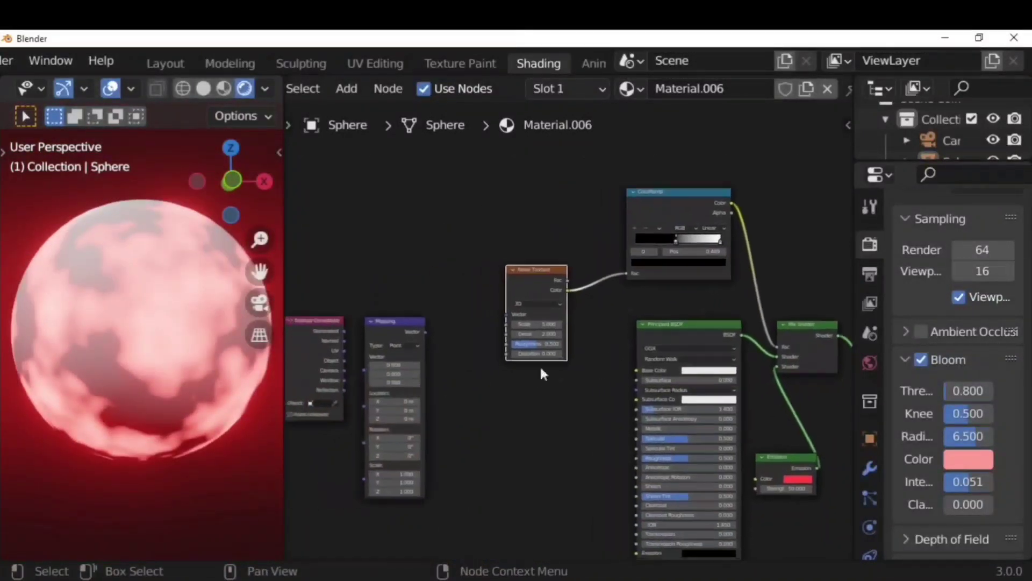
{"action": "left_click_drag", "start_coordinate": [476, 309], "coordinate": [333, 398]}
{"action": "key", "text": "g"}
{"action": "left_click", "coordinate": [538, 392]}
{"action": "left_click_drag", "start_coordinate": [470, 294], "coordinate": [506, 314]}
{"action": "left_click_drag", "start_coordinate": [388, 322], "coordinate": [409, 323]}
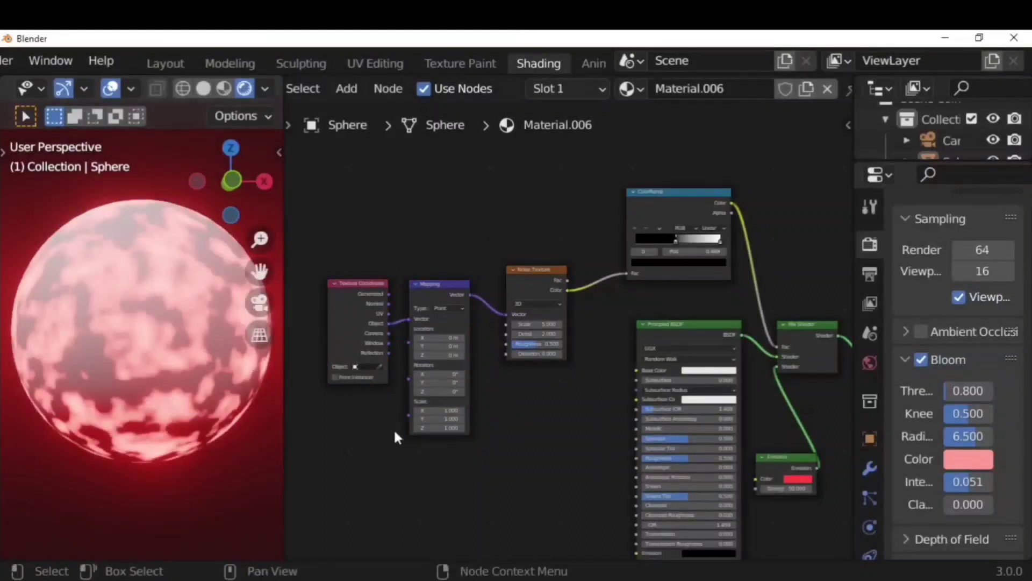
Connect the Noise Texture's Color to the Bump's Height input.
{"action": "middle_click_drag", "start_coordinate": [541, 405], "coordinate": [442, 314]}
{"action": "left_click_drag", "start_coordinate": [467, 200], "coordinate": [446, 415]}
{"action": "scroll", "coordinate": [467, 223], "scroll_direction": "up", "scroll_amount": 2}
{"action": "middle_click_drag", "start_coordinate": [487, 104], "coordinate": [494, 266]}
Set the Noise Texture's Scale to 3.5 and Detail to 16.
{"action": "scroll", "coordinate": [455, 246], "scroll_direction": "up", "scroll_amount": 2}
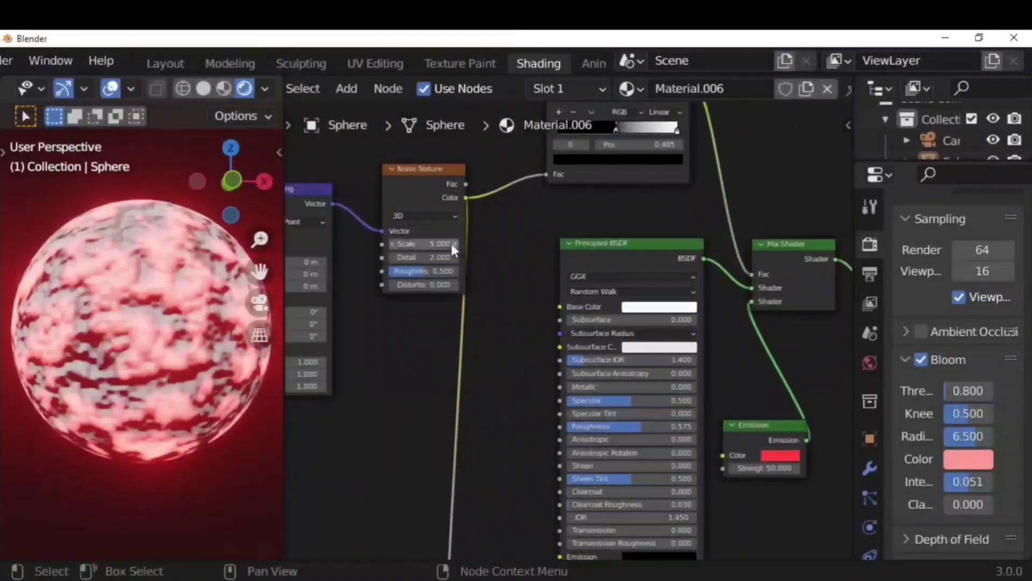
{"action": "key", "text": "Tab"}
{"action": "type", "text": "16.5"}
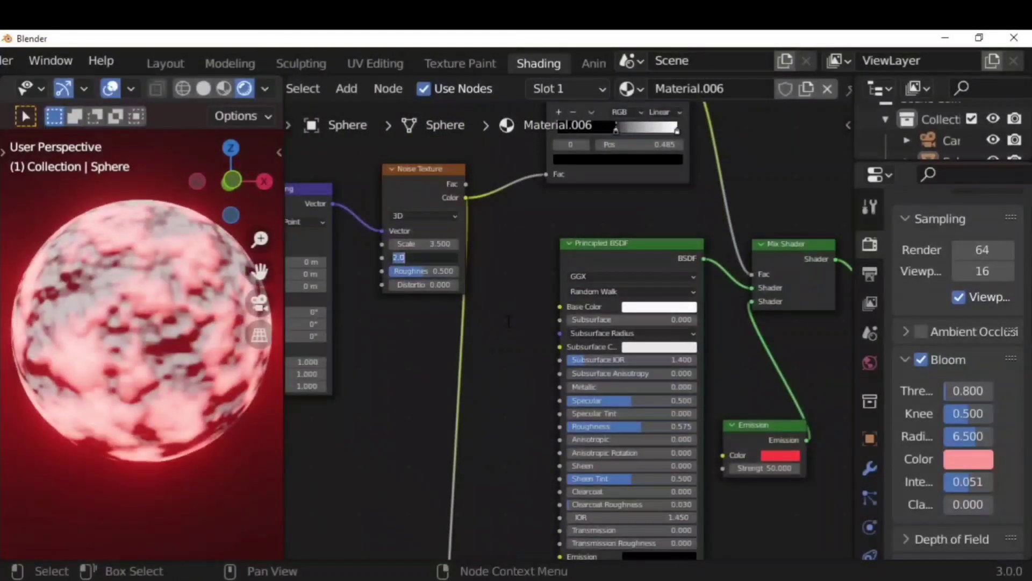
{"action": "key", "text": "Return"}
{"action": "middle_click_drag", "start_coordinate": [188, 358], "coordinate": [185, 362]}
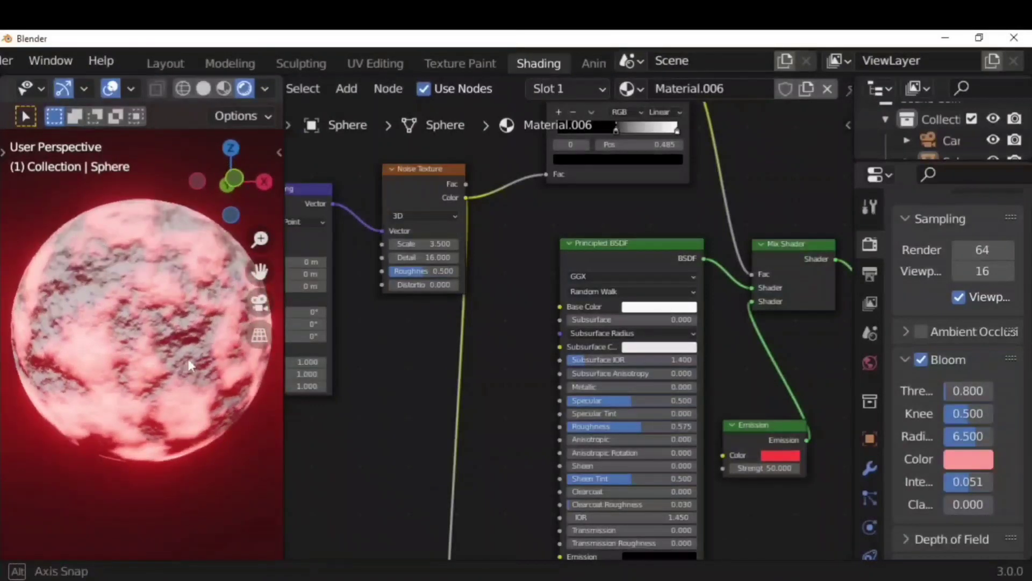
Change the Emission color to orange and set the Noise Texture's Distortion to 1.
{"action": "left_click", "coordinate": [789, 458]}
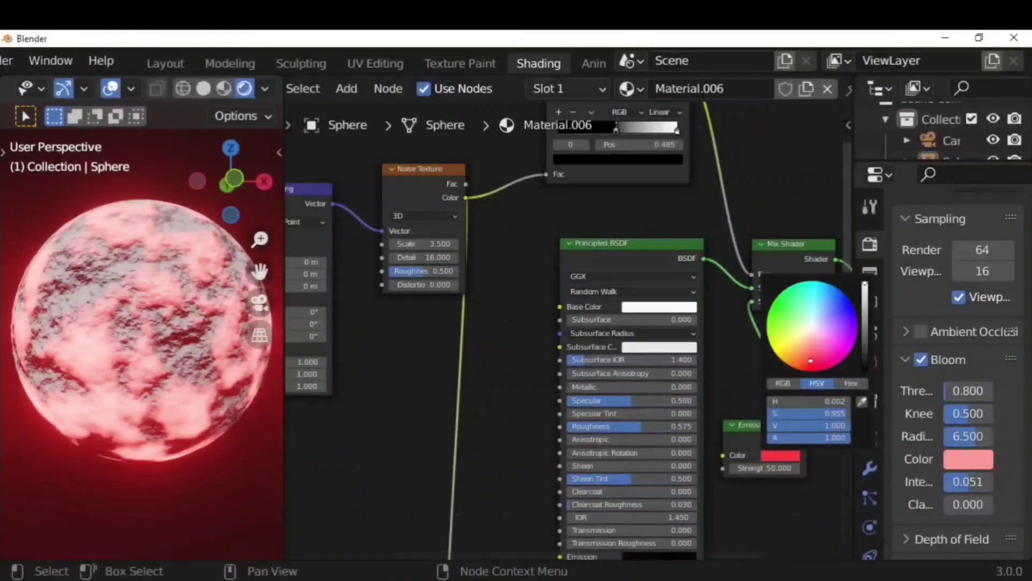
{"action": "left_click_drag", "start_coordinate": [811, 361], "coordinate": [794, 368]}
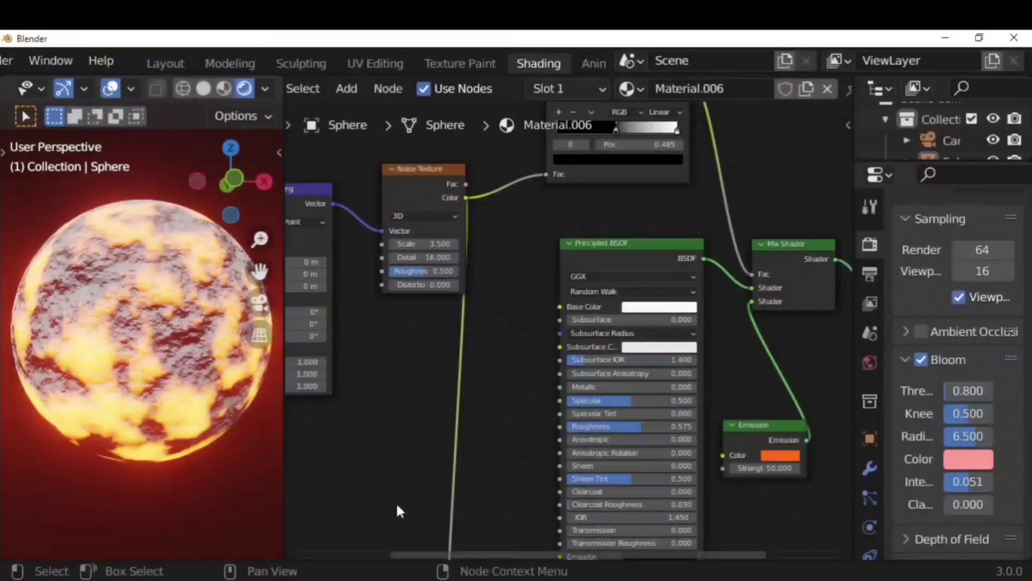
{"action": "scroll", "coordinate": [425, 344], "scroll_direction": "up", "scroll_amount": 1}
{"action": "middle_click_drag", "start_coordinate": [424, 344], "coordinate": [454, 427]}
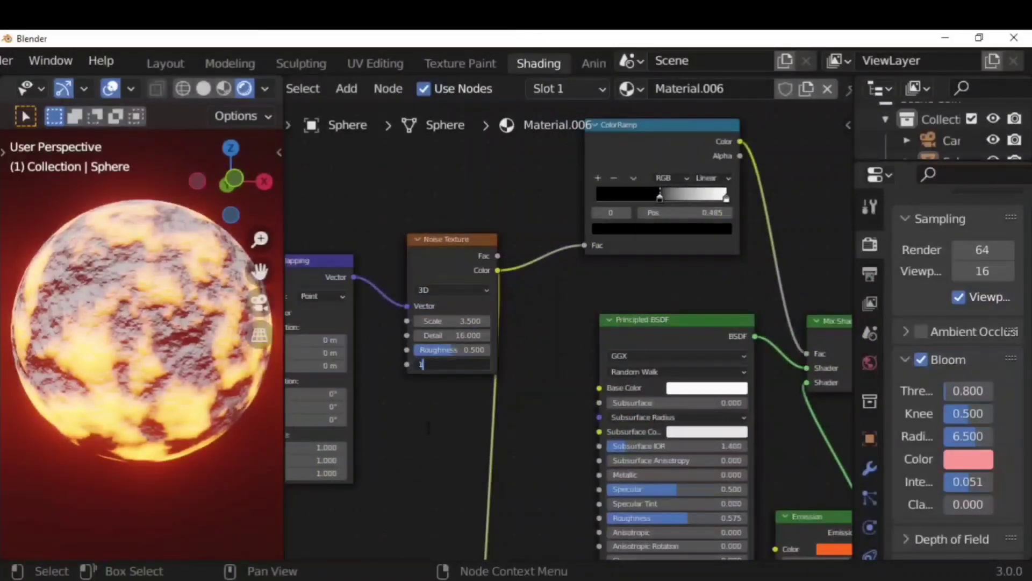
{"action": "key", "text": "Return"}
Duplicate the Noise Texture and insert the copy between the Mapping node and the original Noise Texture.
{"action": "left_click_drag", "start_coordinate": [440, 237], "coordinate": [479, 237]}
{"action": "key", "text": "shift+d"}
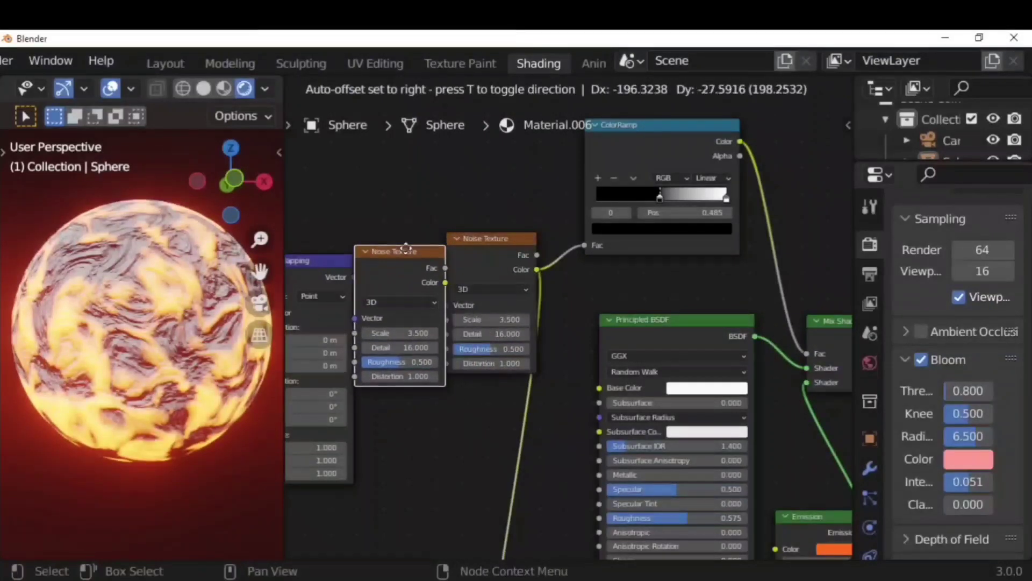
{"action": "left_click", "coordinate": [427, 254]}
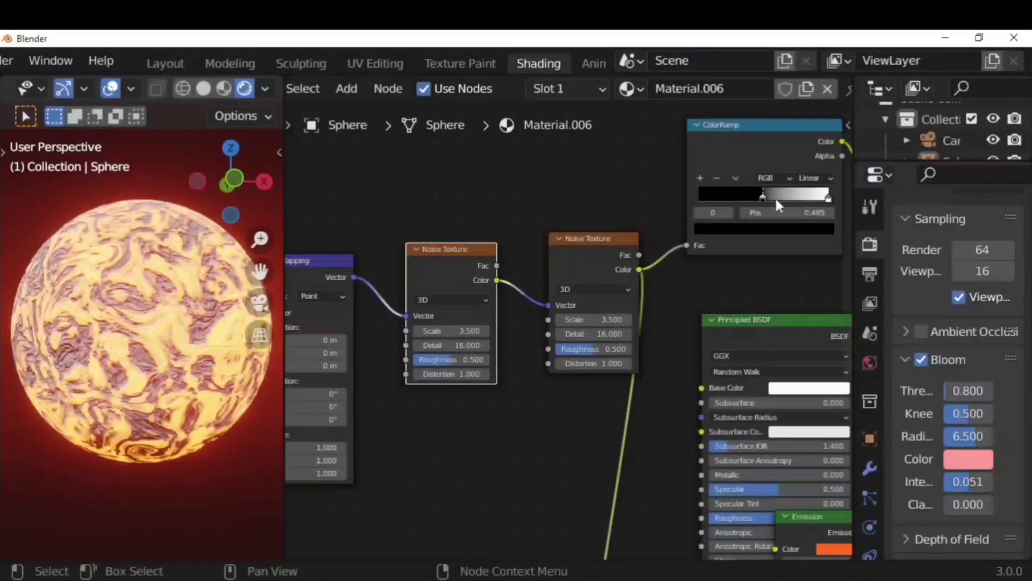
Move the ColorRamp's black stop to 0.482 and review the complete lava node tree.
{"action": "mouse_move", "coordinate": [776, 201]}
{"action": "left_mouse_down"}
{"action": "mouse_move", "coordinate": [790, 203]}
{"action": "mouse_move", "coordinate": [743, 210]}
{"action": "mouse_move", "coordinate": [769, 200]}
{"action": "mouse_move", "coordinate": [756, 198]}
{"action": "mouse_move", "coordinate": [768, 204]}
{"action": "left_mouse_up"}
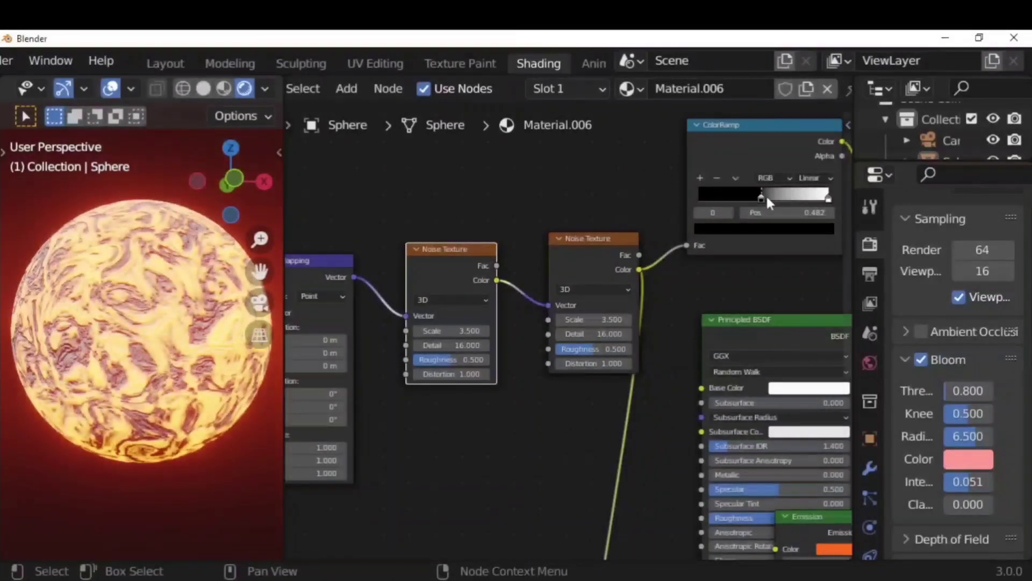
{"action": "scroll", "coordinate": [486, 433], "scroll_direction": "down", "scroll_amount": 4}
{"action": "middle_click_drag", "start_coordinate": [526, 438], "coordinate": [487, 365]}
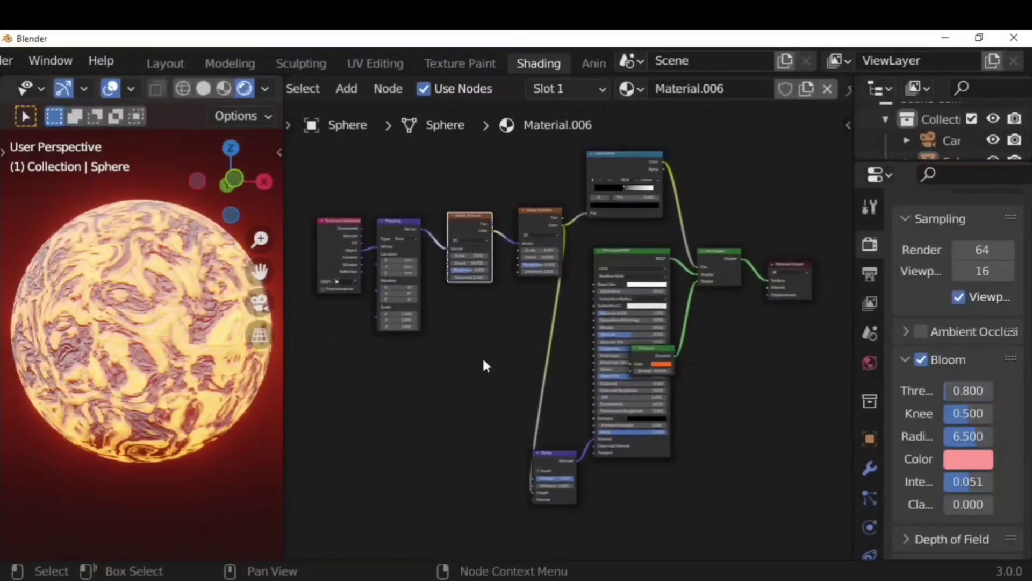
{"action": "scroll", "coordinate": [572, 332], "scroll_direction": "up", "scroll_amount": 1}
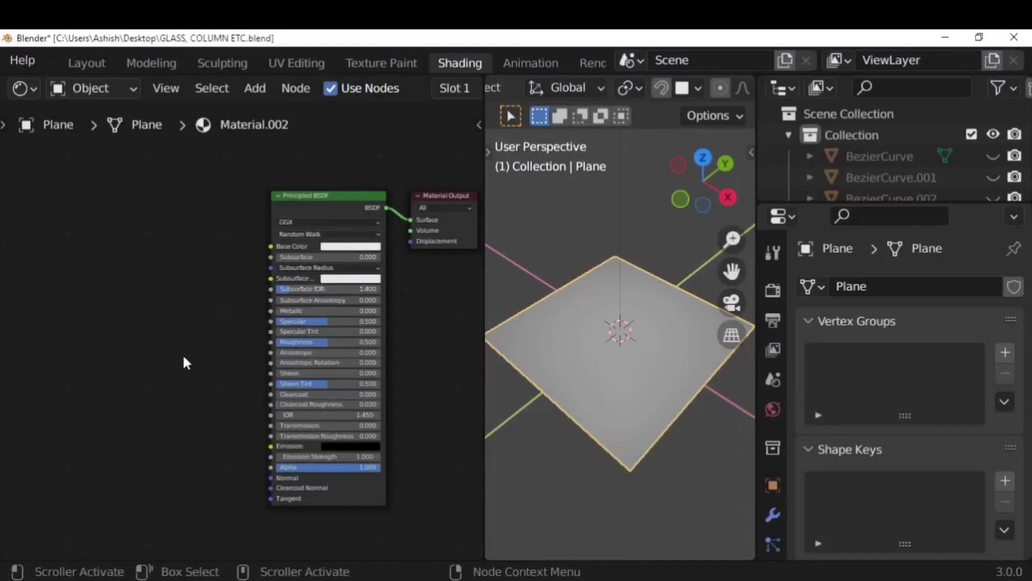
Bring the tiles_0065_ao_1k image from File Explorer into the plane's node tree and connect its Color to Base Color.
{"action": "left_click", "coordinate": [352, 580]}
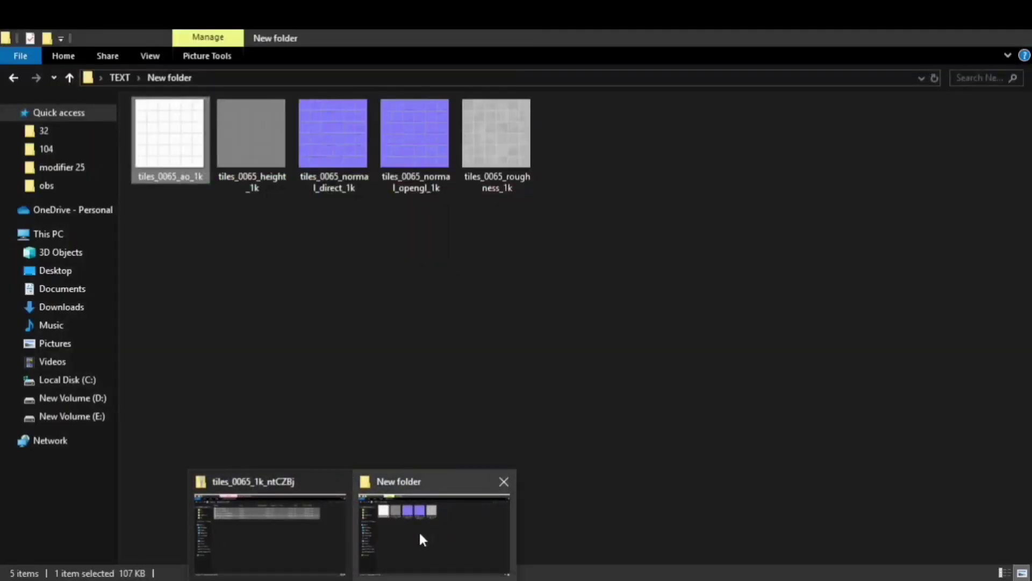
{"action": "left_click", "coordinate": [418, 530]}
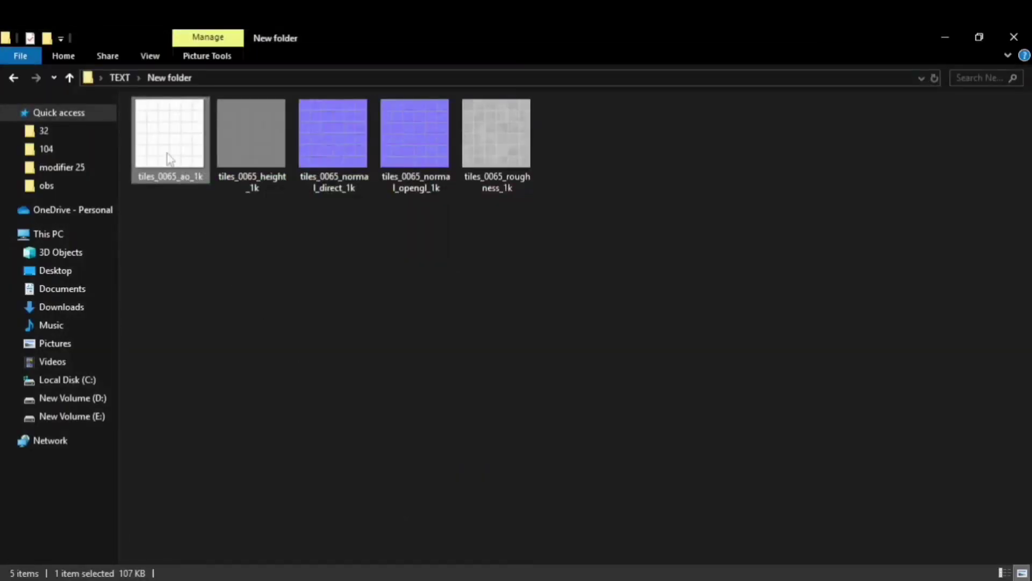
{"action": "left_click_drag", "start_coordinate": [169, 156], "coordinate": [113, 301]}
{"action": "scroll", "coordinate": [156, 344], "scroll_direction": "up", "scroll_amount": 2}
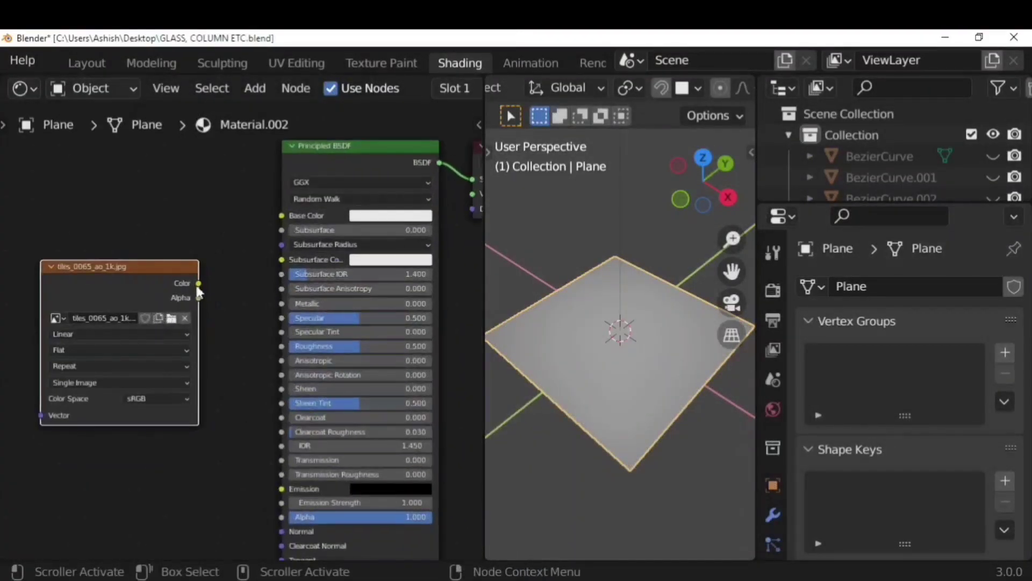
{"action": "left_click_drag", "start_coordinate": [206, 289], "coordinate": [269, 234]}
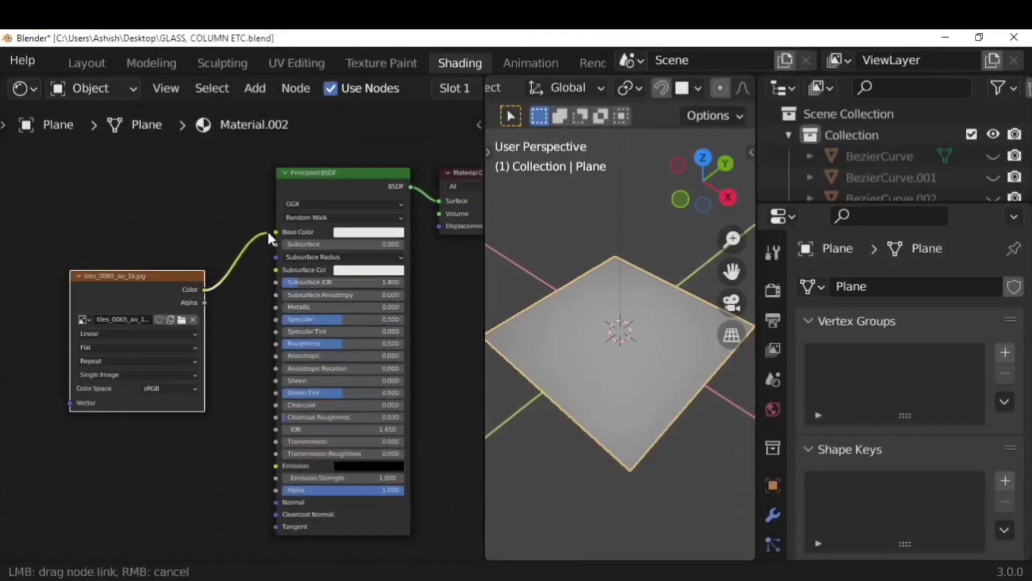
Move the tiles_0065_ao_1k image node up beside Base Color and add a Bump node below it.
{"action": "left_click_drag", "start_coordinate": [320, 281], "coordinate": [320, 283]}
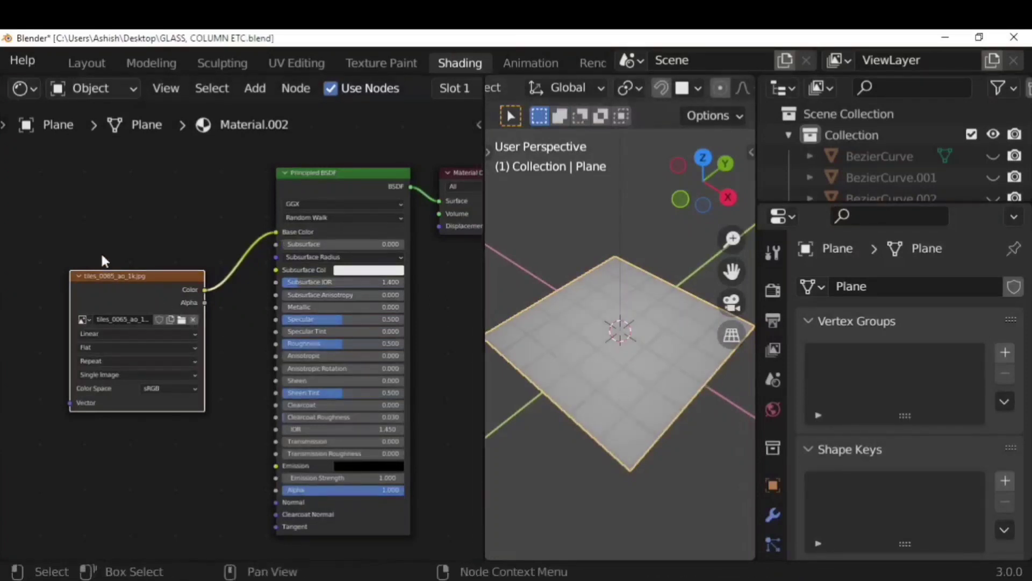
{"action": "left_click_drag", "start_coordinate": [136, 284], "coordinate": [127, 230]}
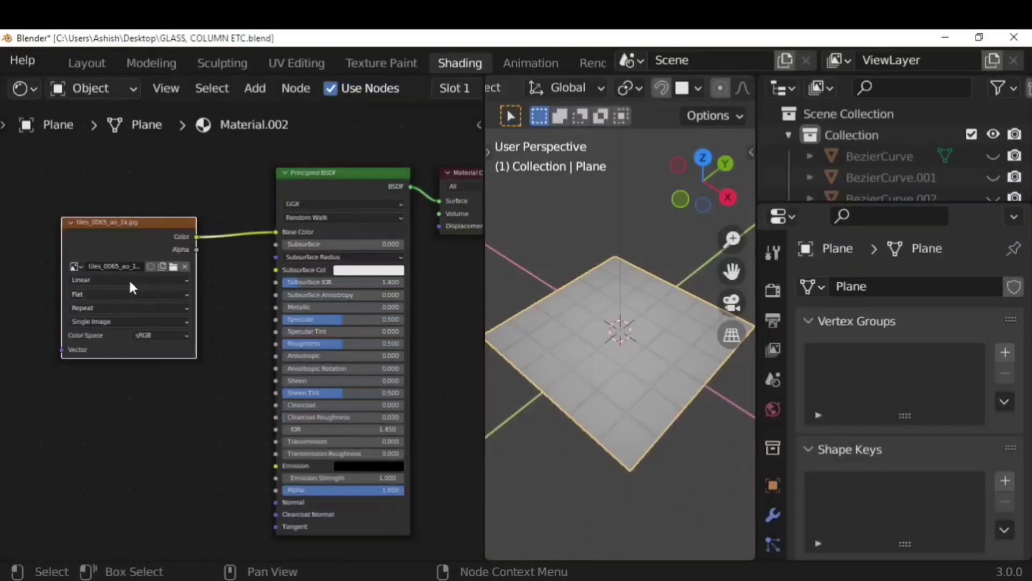
{"action": "key", "text": "shift+a"}
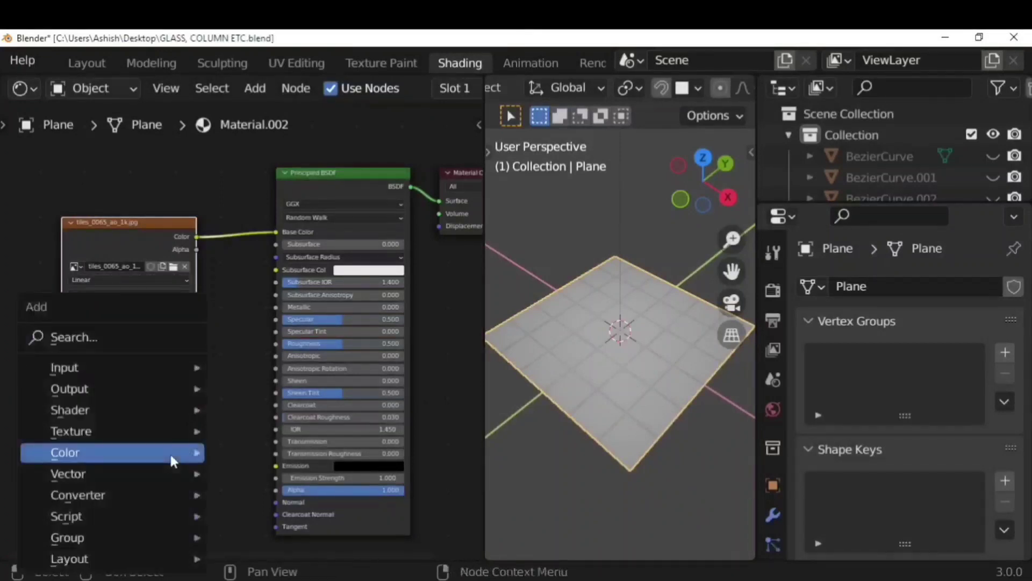
{"action": "left_click", "coordinate": [126, 336]}
{"action": "type", "text": "BUMP"}
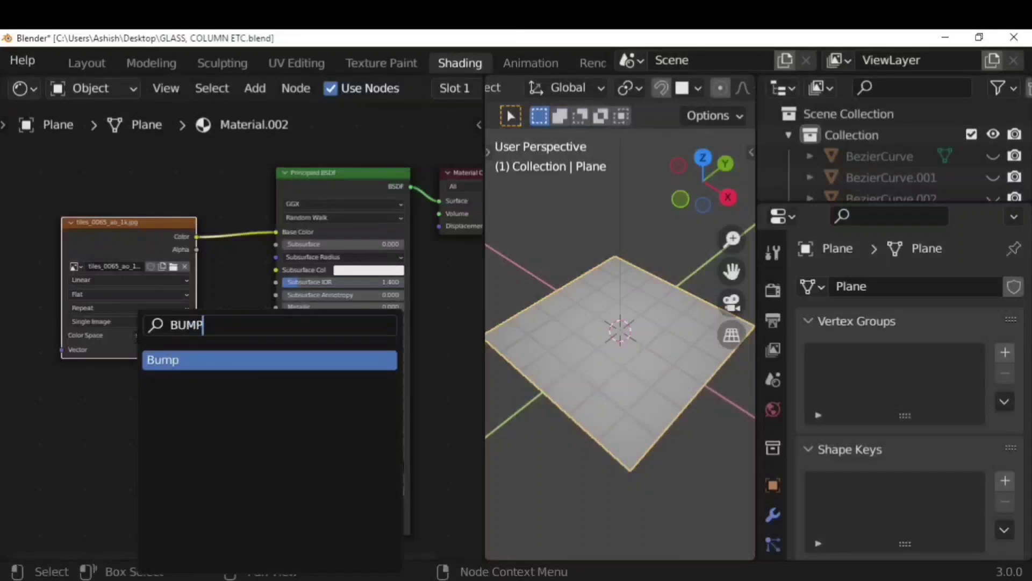
{"action": "key", "text": "Return"}
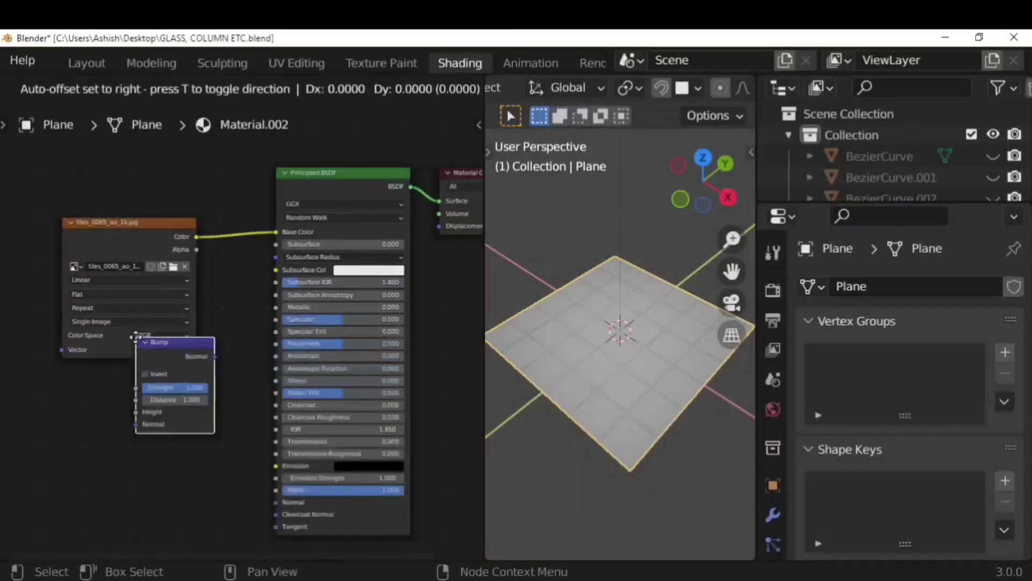
{"action": "left_click", "coordinate": [114, 440]}
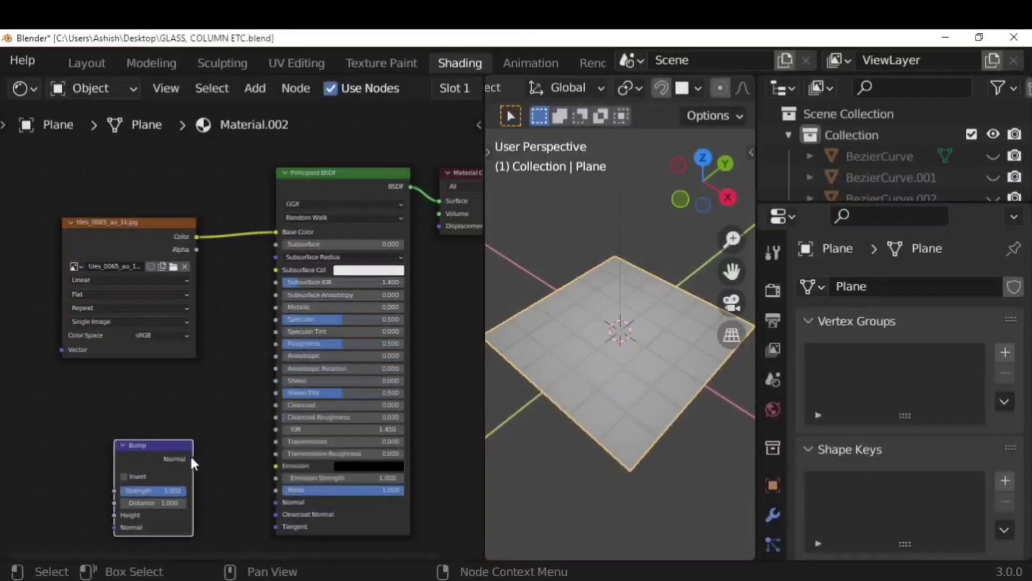
Connect the Bump node's Normal to the Principled BSDF's Normal, and the tile image's Color to the Bump's Height.
{"action": "left_click_drag", "start_coordinate": [192, 459], "coordinate": [274, 501]}
{"action": "left_click_drag", "start_coordinate": [197, 237], "coordinate": [219, 336]}
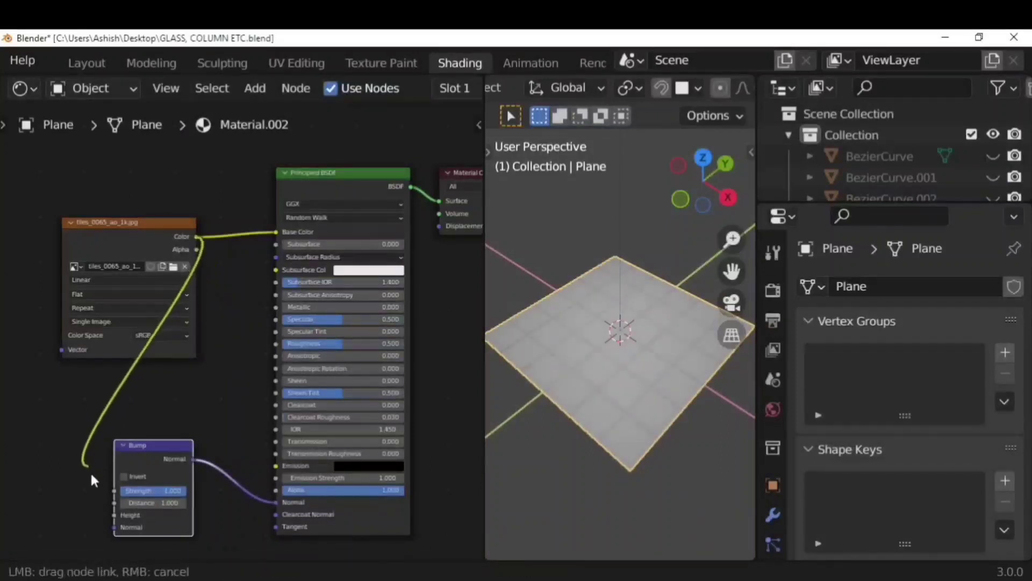
{"action": "left_click_drag", "start_coordinate": [105, 513], "coordinate": [113, 488]}
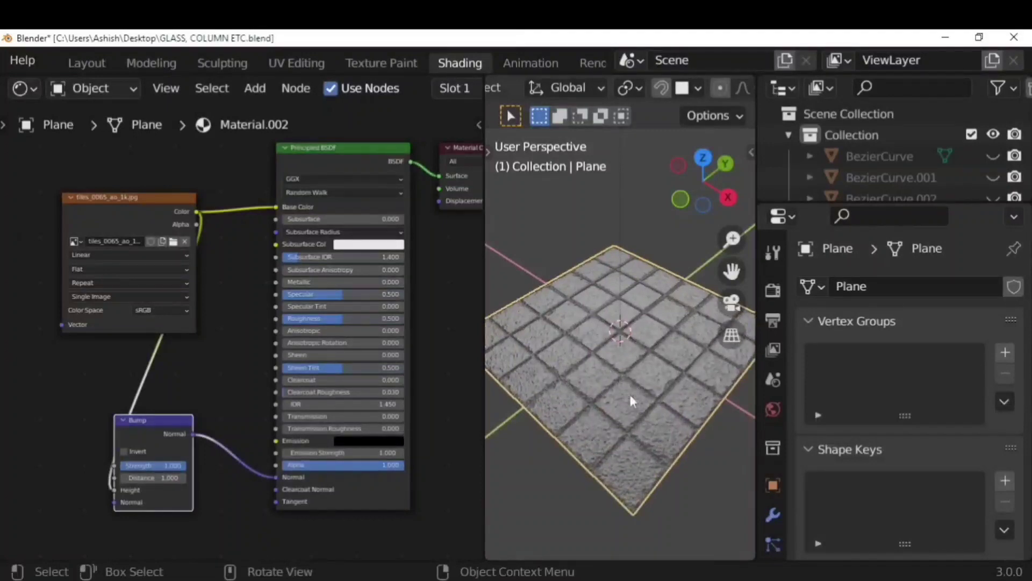
{"action": "middle_click_drag", "start_coordinate": [644, 407], "coordinate": [640, 390]}
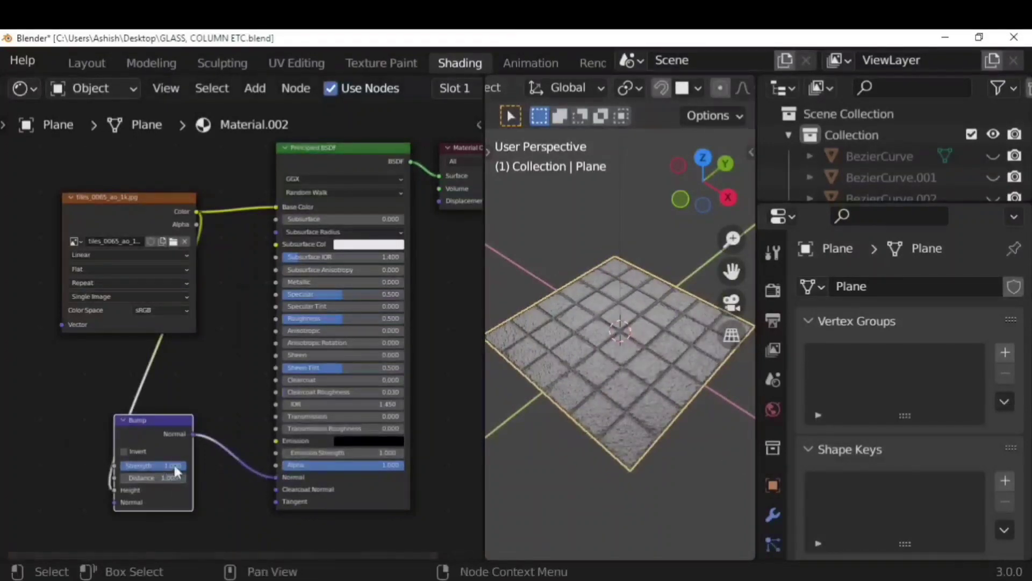
Set the Bump node's Distance to 5 and deselect the plane to inspect the tile relief.
{"action": "mouse_move", "coordinate": [170, 466]}
{"action": "left_mouse_down"}
{"action": "mouse_move", "coordinate": [156, 466]}
{"action": "mouse_move", "coordinate": [185, 465]}
{"action": "mouse_move", "coordinate": [156, 478]}
{"action": "mouse_move", "coordinate": [188, 478]}
{"action": "left_mouse_up"}
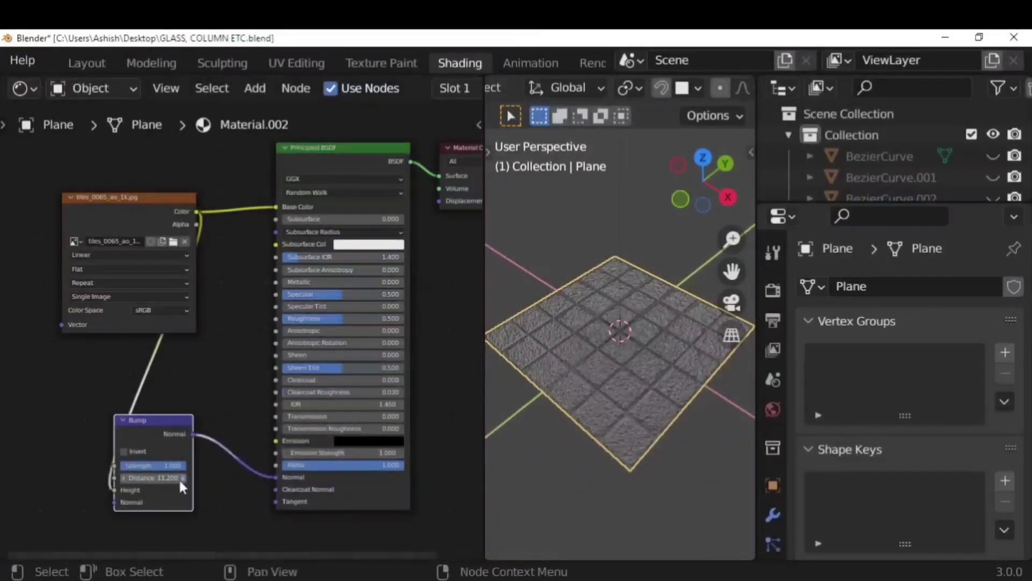
{"action": "key", "text": "Return"}
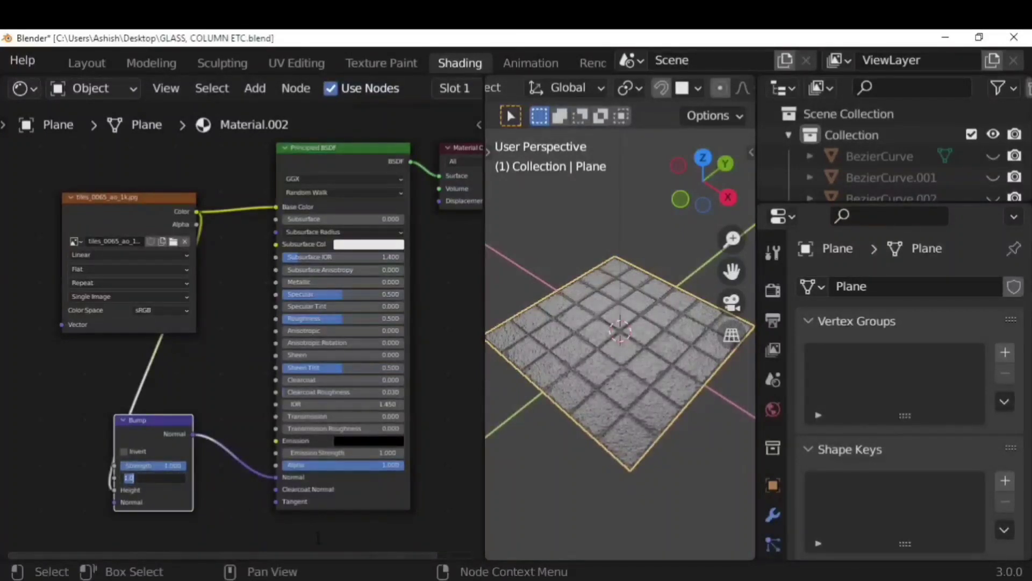
{"action": "type", "text": "5"}
{"action": "key", "text": "Return"}
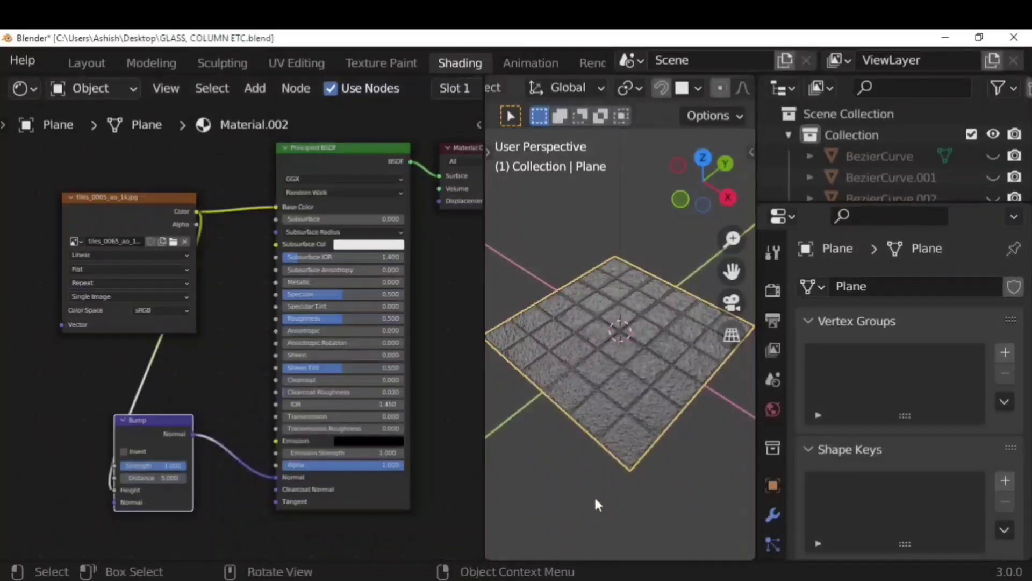
{"action": "left_click", "coordinate": [442, 397]}
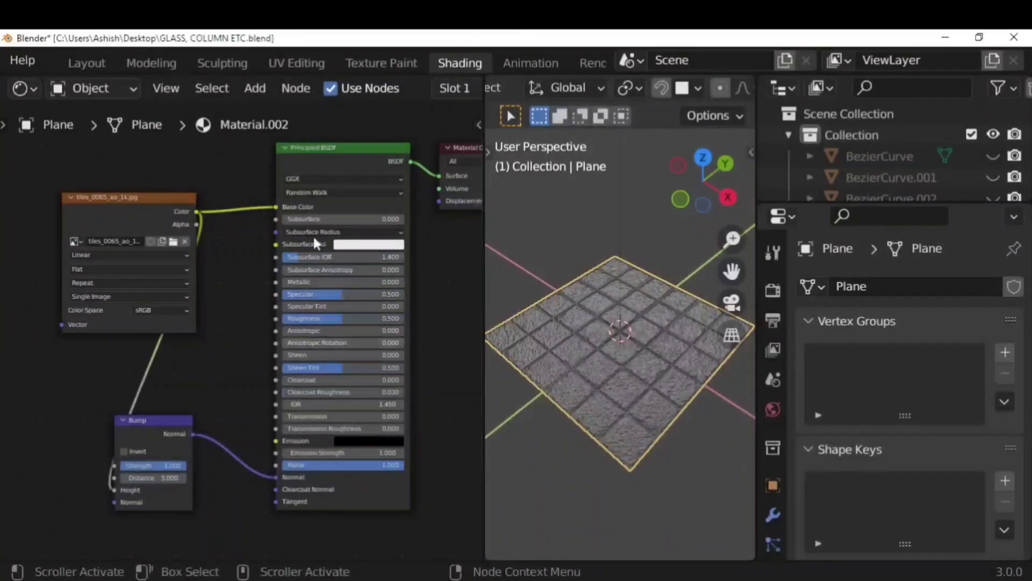
{"action": "left_click", "coordinate": [653, 501]}
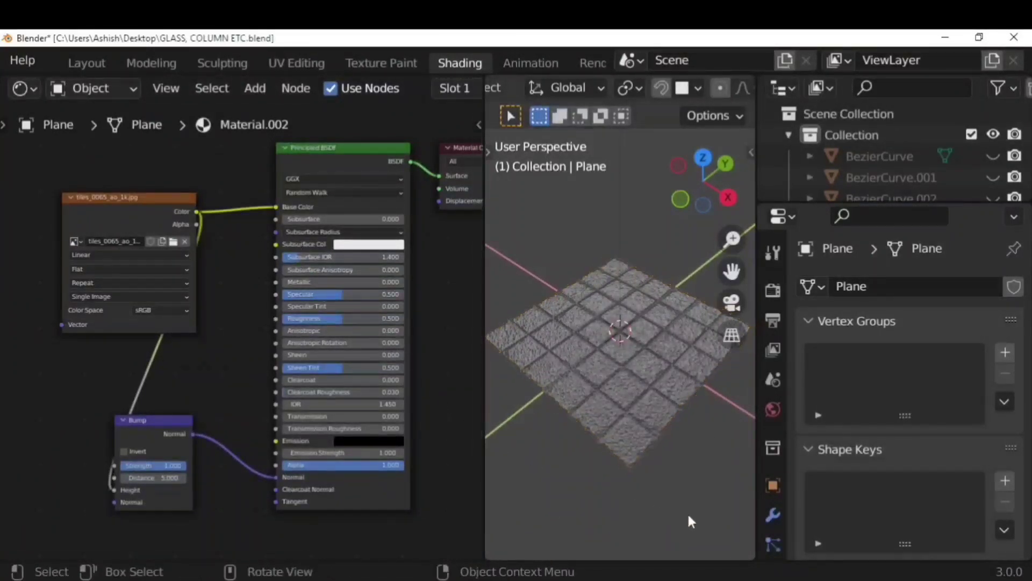
{"action": "middle_click_drag", "start_coordinate": [686, 510], "coordinate": [666, 486]}
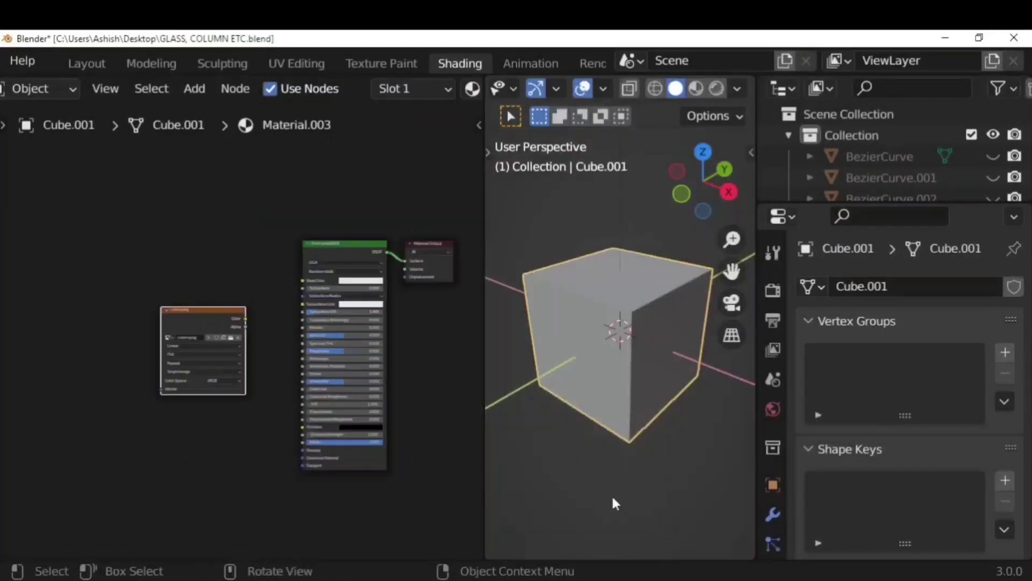
Connect the colors.png image's Color output to the Base Color of the cube's Principled BSDF.
{"action": "scroll", "coordinate": [362, 308], "scroll_direction": "up", "scroll_amount": 2}
{"action": "scroll", "coordinate": [156, 350], "scroll_direction": "up", "scroll_amount": 6}
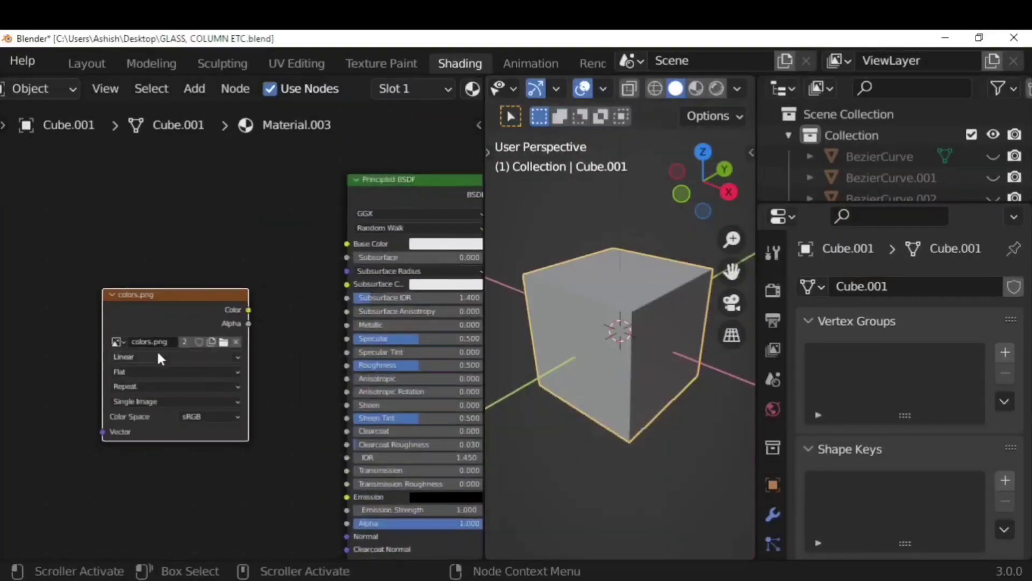
{"action": "scroll", "coordinate": [200, 328], "scroll_direction": "down", "scroll_amount": 3}
{"action": "left_click_drag", "start_coordinate": [248, 312], "coordinate": [338, 250]}
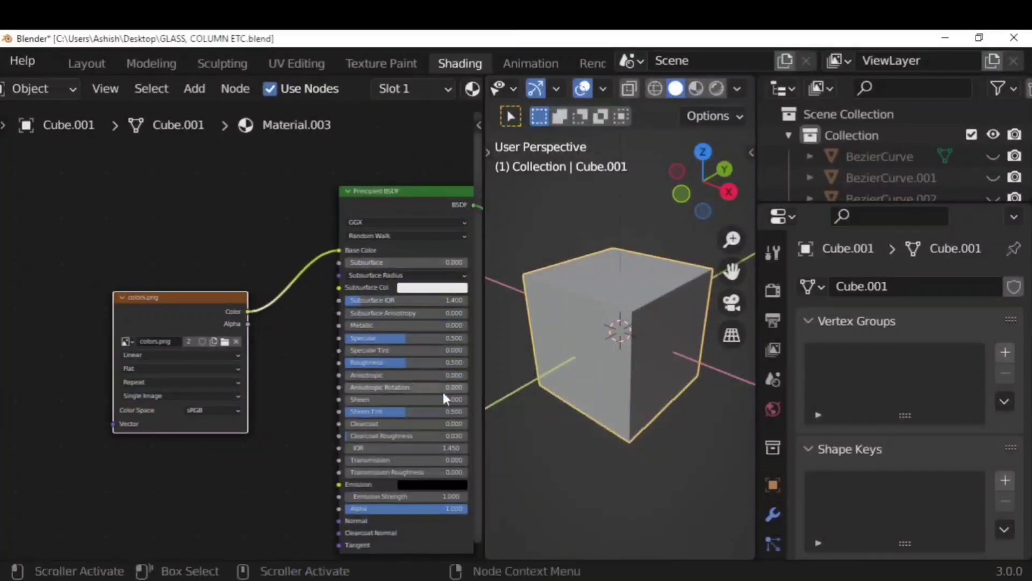
Switch to the UV Editing workspace, split the 3D viewport in two and turn one half into a UV Editor.
{"action": "left_click", "coordinate": [293, 61]}
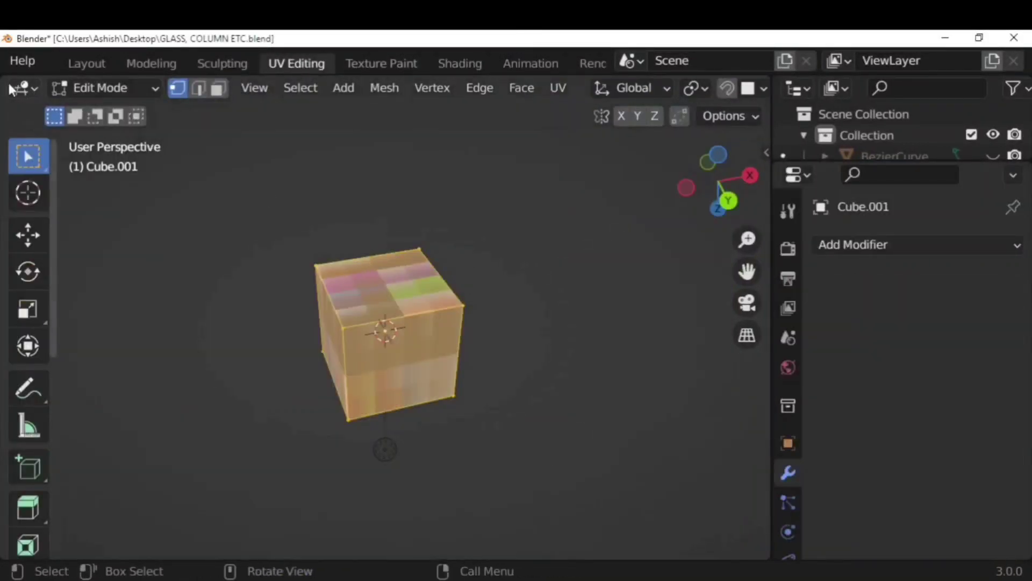
{"action": "left_click_drag", "start_coordinate": [4, 80], "coordinate": [340, 142]}
{"action": "left_click", "coordinate": [24, 88]}
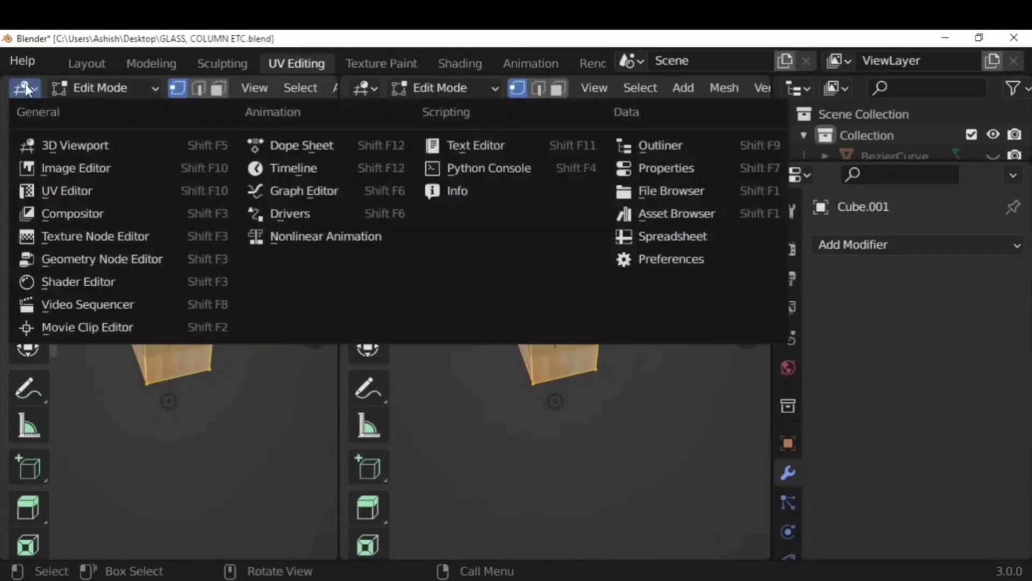
{"action": "left_click", "coordinate": [92, 193]}
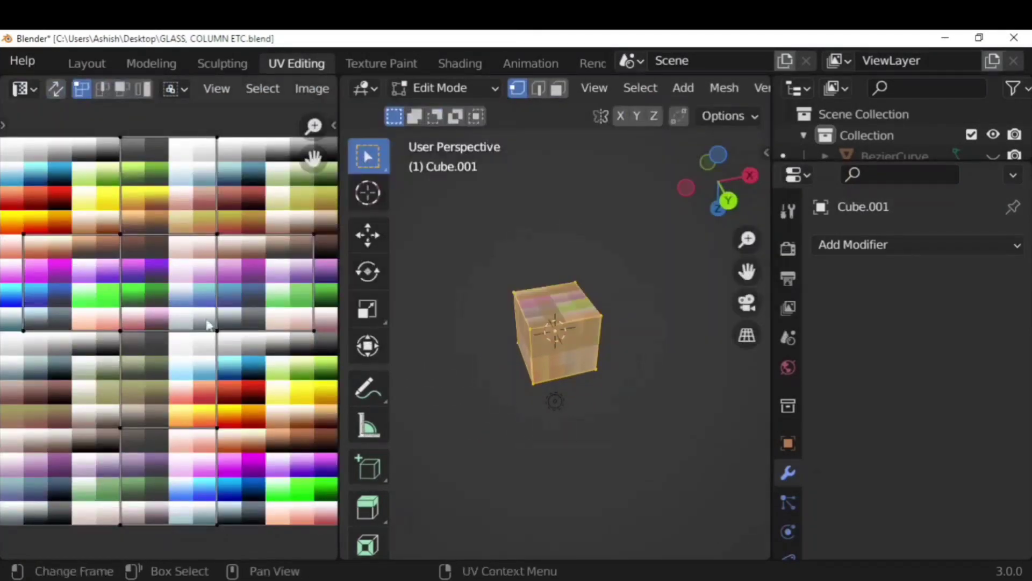
{"action": "scroll", "coordinate": [92, 230], "scroll_direction": "down", "scroll_amount": 4}
{"action": "scroll", "coordinate": [234, 266], "scroll_direction": "up", "scroll_amount": 1}
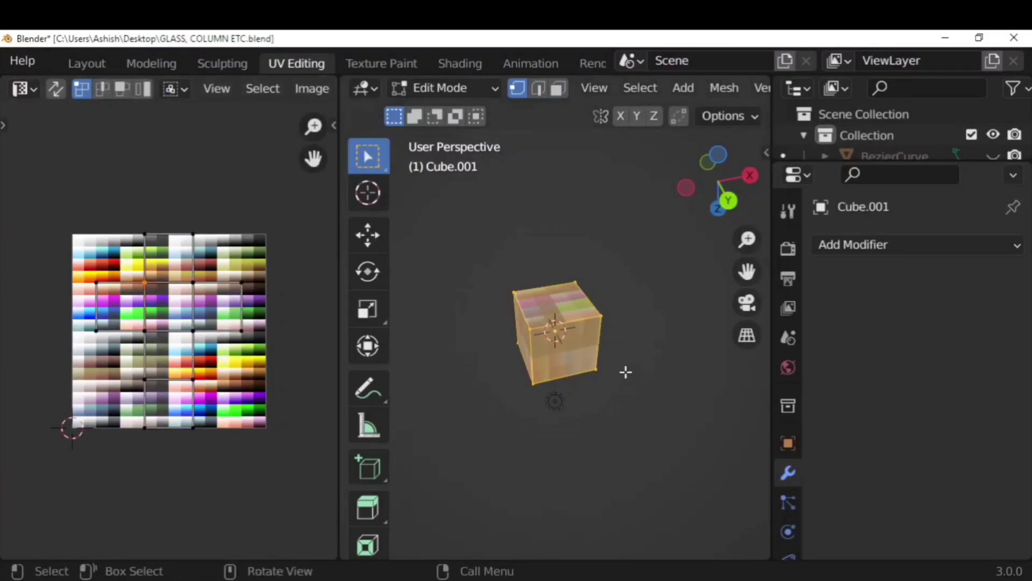
Select all of the cube's UVs and scale them to 0 so they collapse to a single point.
{"action": "scroll", "coordinate": [626, 372], "scroll_direction": "up", "scroll_amount": 5}
{"action": "middle_click_drag", "start_coordinate": [631, 458], "coordinate": [687, 482]}
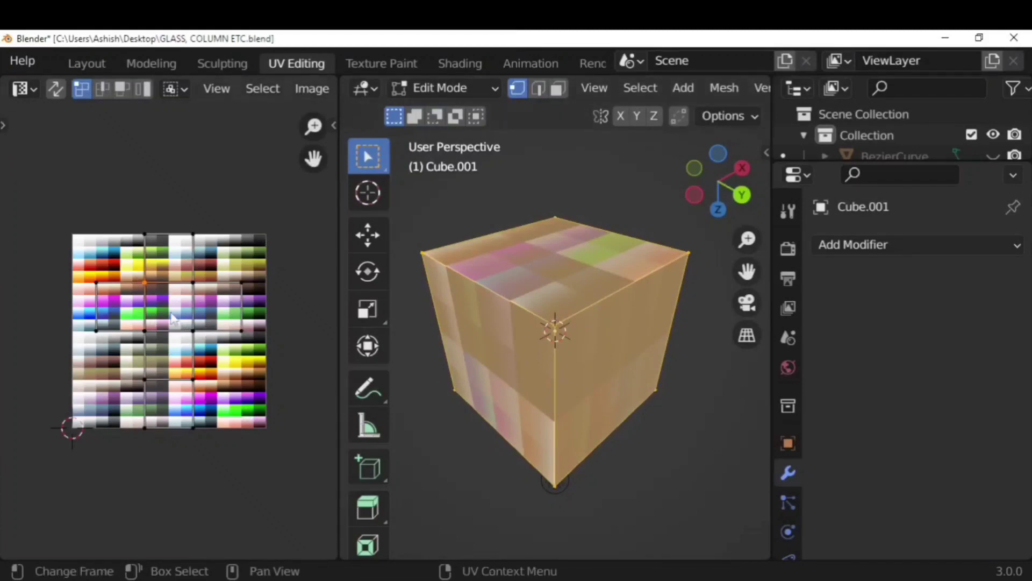
{"action": "key", "text": "a"}
{"action": "key", "text": "s"}
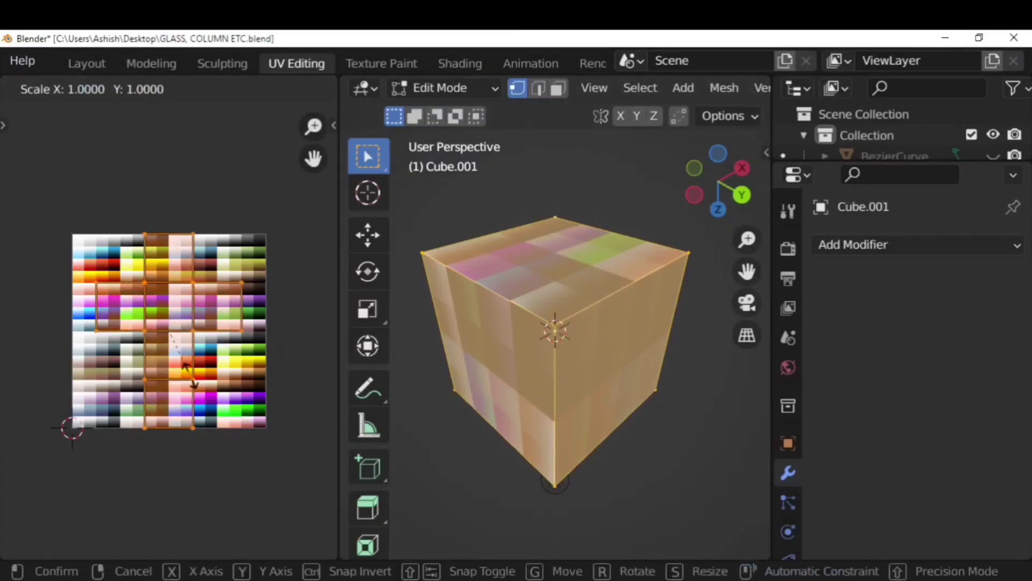
{"action": "key", "text": "0"}
{"action": "key", "text": "Return"}
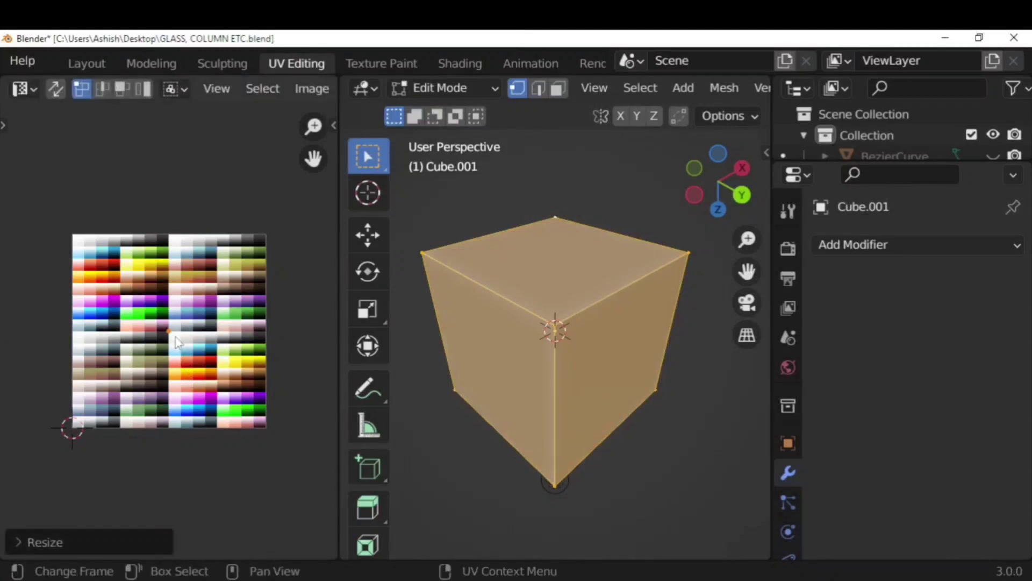
Move the collapsed UV point onto a yellow swatch of the colors.png palette and return to Object Mode.
{"action": "scroll", "coordinate": [177, 341], "scroll_direction": "up", "scroll_amount": 1}
{"action": "key", "text": "g"}
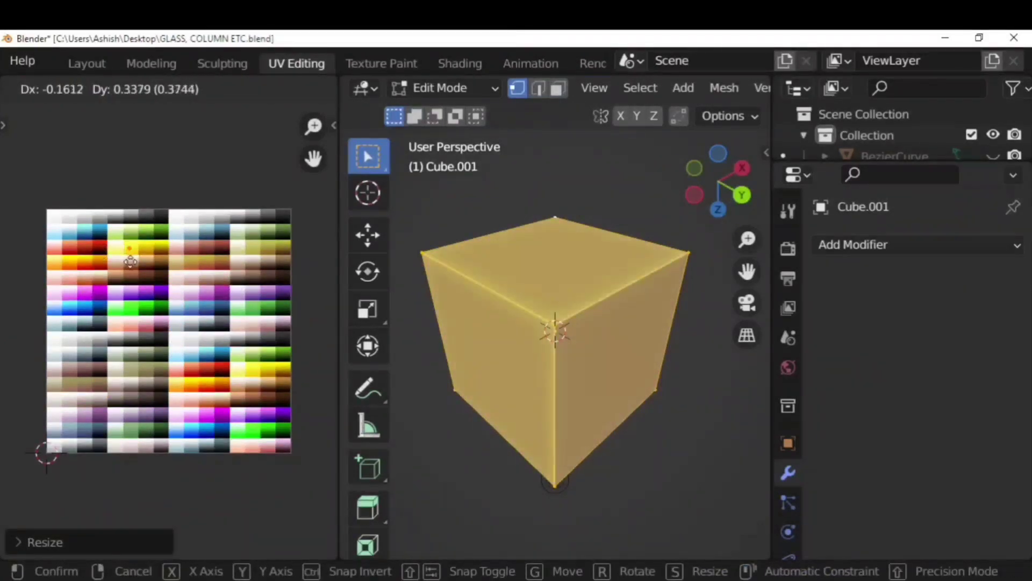
{"action": "left_click", "coordinate": [137, 258]}
{"action": "left_click", "coordinate": [469, 465]}
{"action": "key", "text": "Tab"}
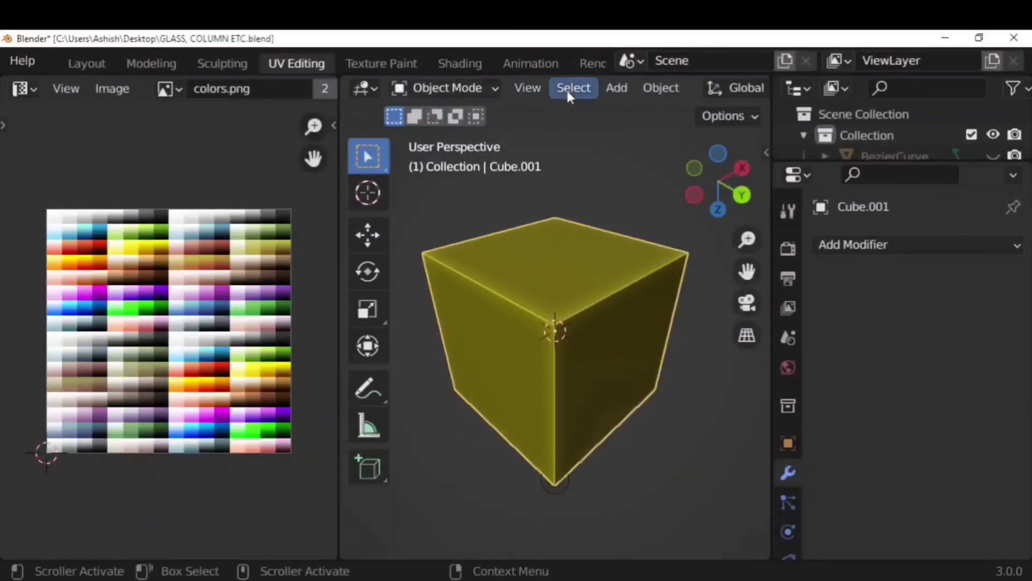
Switch the 3D viewport's shading to Rendered.
{"action": "scroll", "coordinate": [567, 88], "scroll_direction": "down", "scroll_amount": 6}
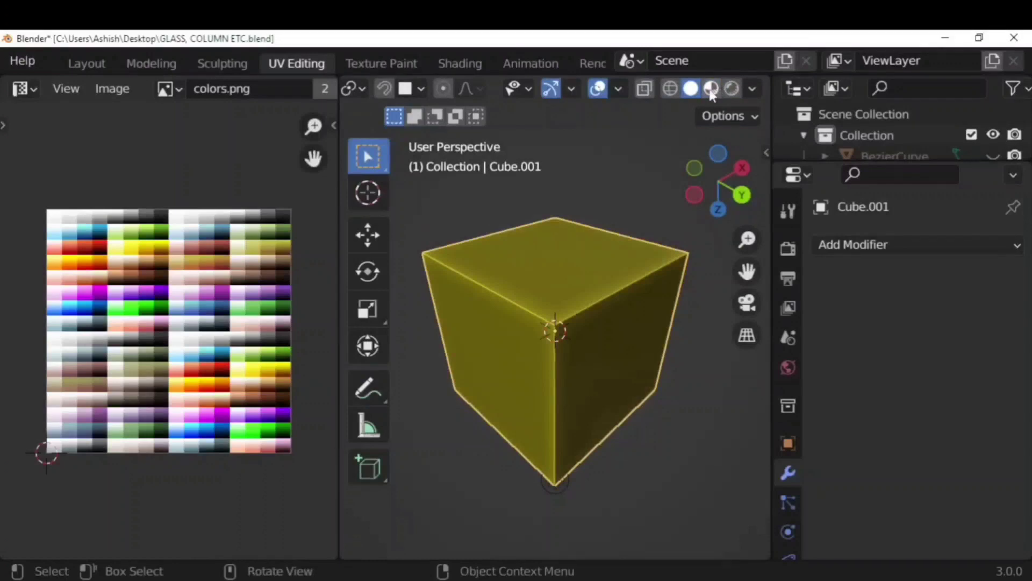
{"action": "left_click", "coordinate": [712, 89]}
{"action": "left_click", "coordinate": [732, 89]}
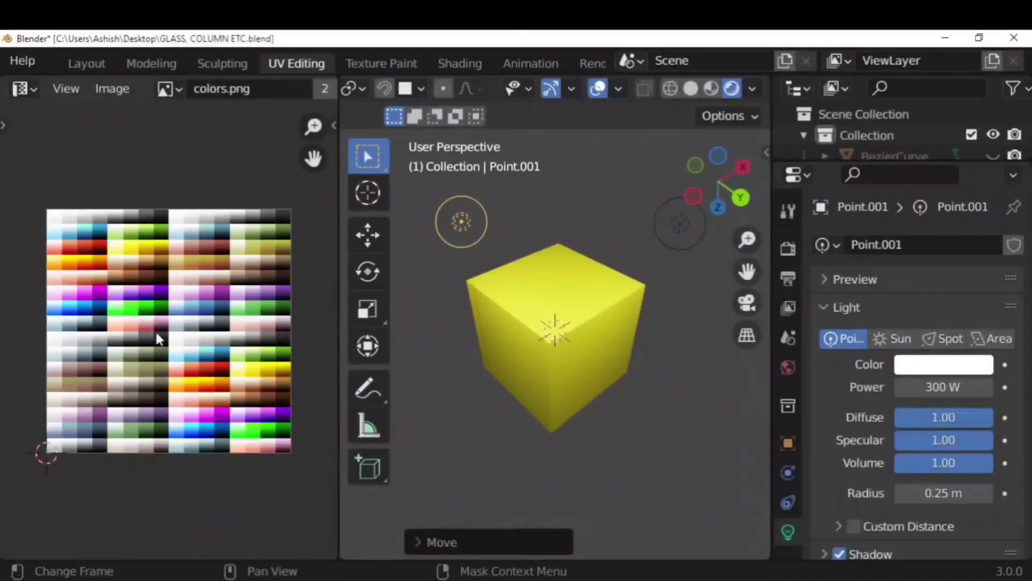
Recolor the cube by moving its UV point onto a light blue palette swatch in Edit Mode, then return to Object Mode.
{"action": "left_click", "coordinate": [608, 317]}
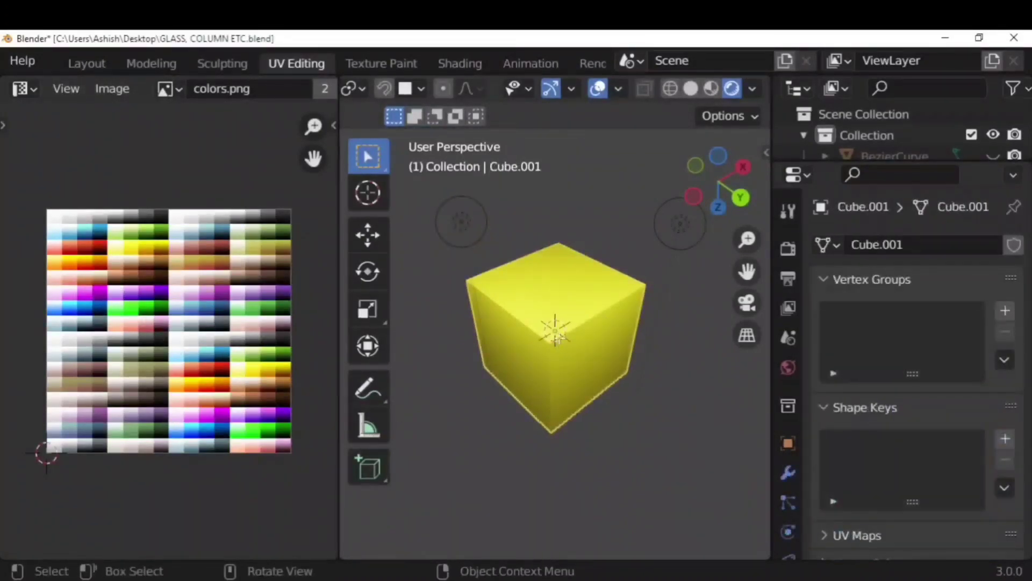
{"action": "key", "text": "Tab"}
{"action": "key", "text": "a"}
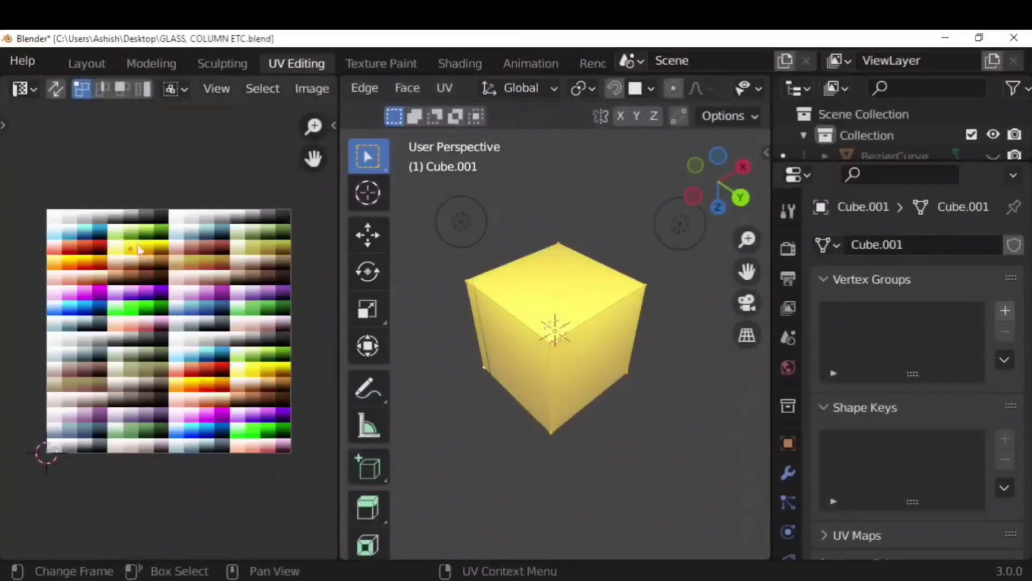
{"action": "key", "text": "g"}
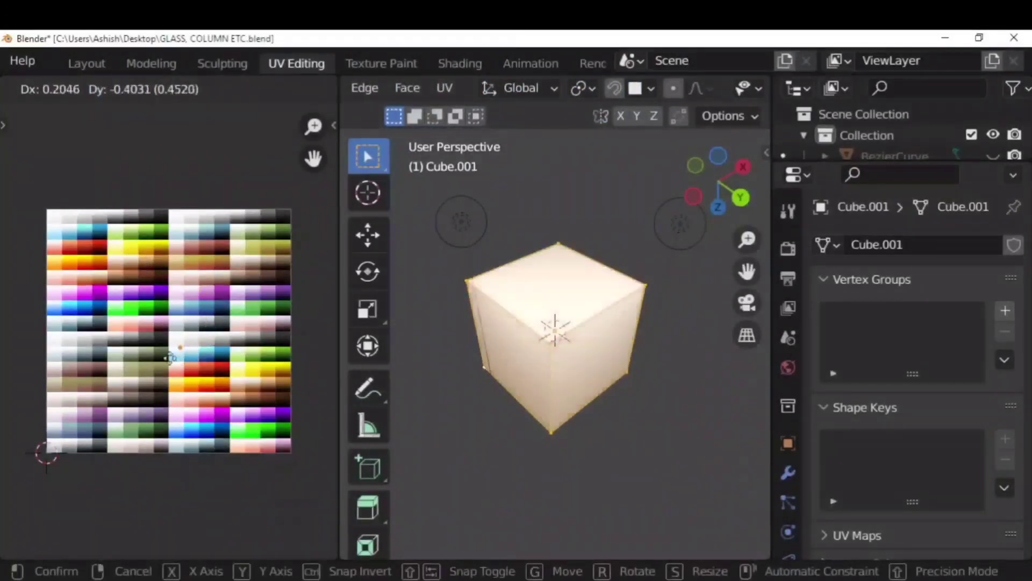
{"action": "left_click", "coordinate": [208, 366]}
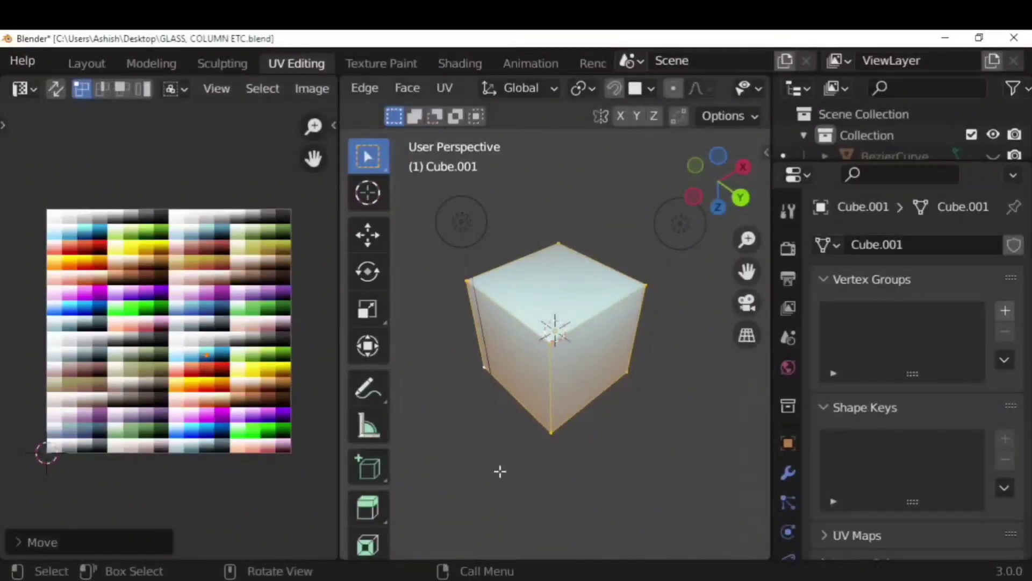
{"action": "key", "text": "Tab"}
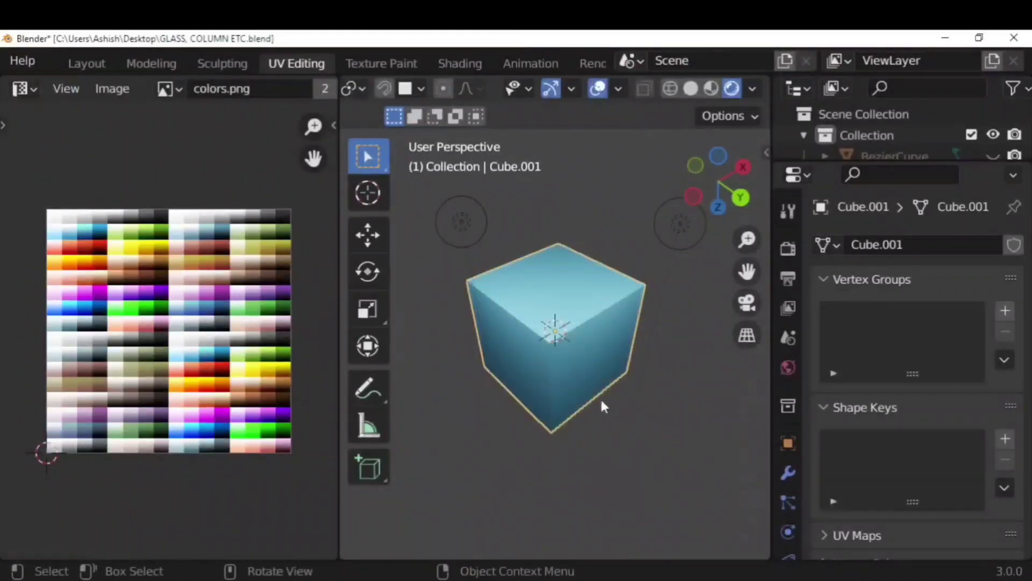
Recolor the cube by moving its UV point onto a golden yellow palette swatch in Edit Mode, then return to Object Mode.
{"action": "key", "text": "Tab"}
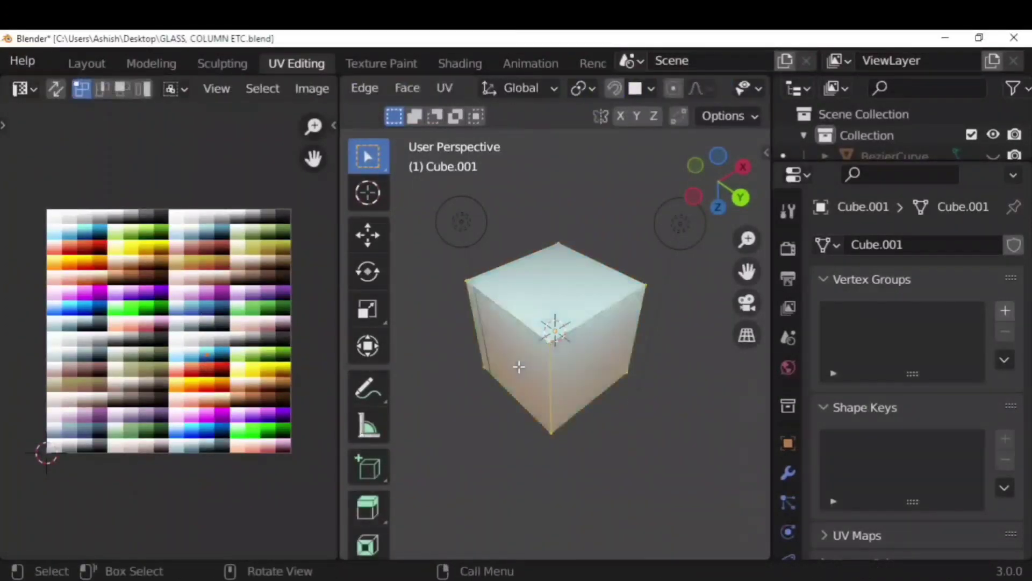
{"action": "key", "text": "g"}
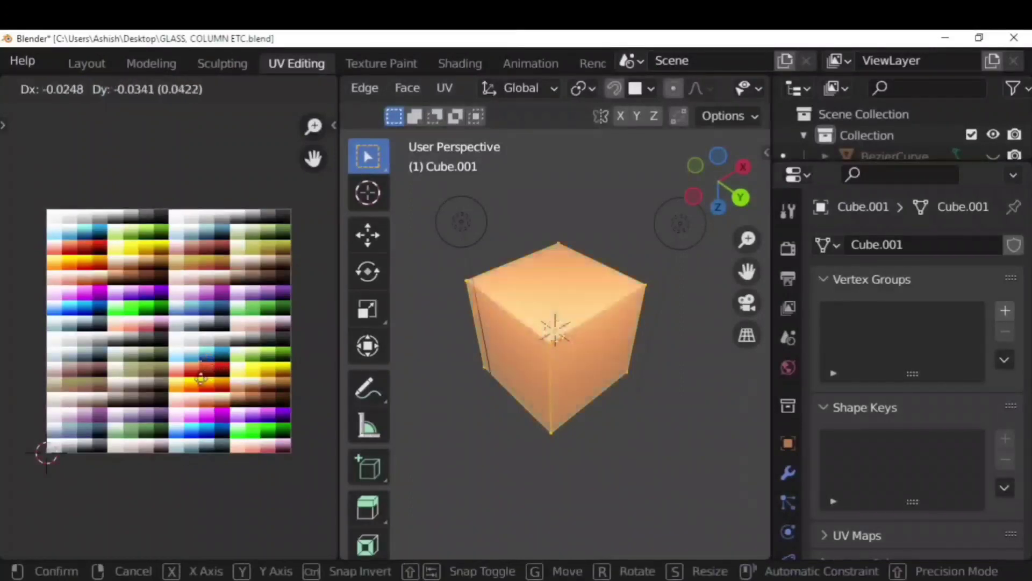
{"action": "left_click", "coordinate": [202, 404]}
{"action": "key", "text": "Tab"}
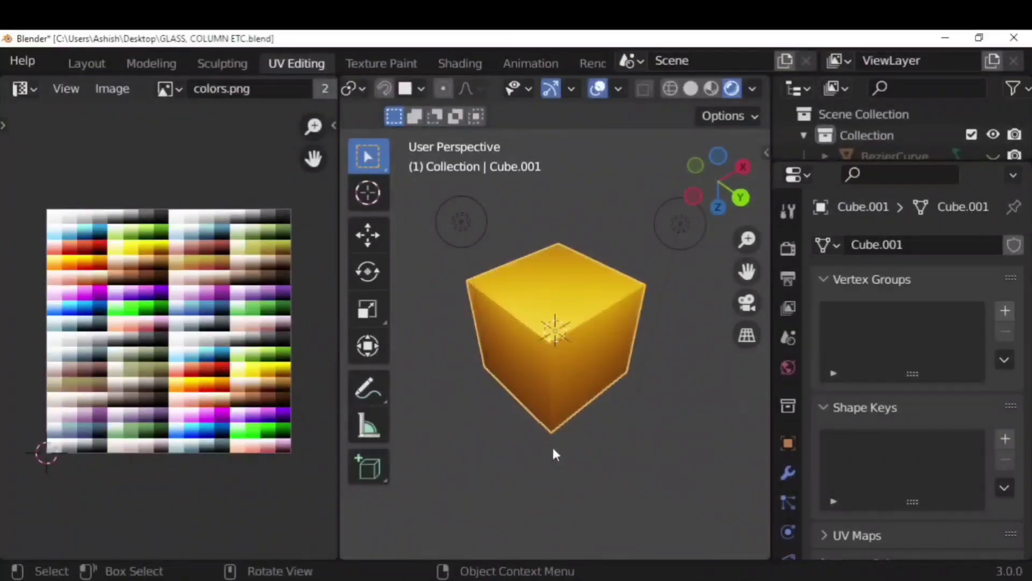
{"action": "middle_click_drag", "start_coordinate": [552, 444], "coordinate": [646, 428]}
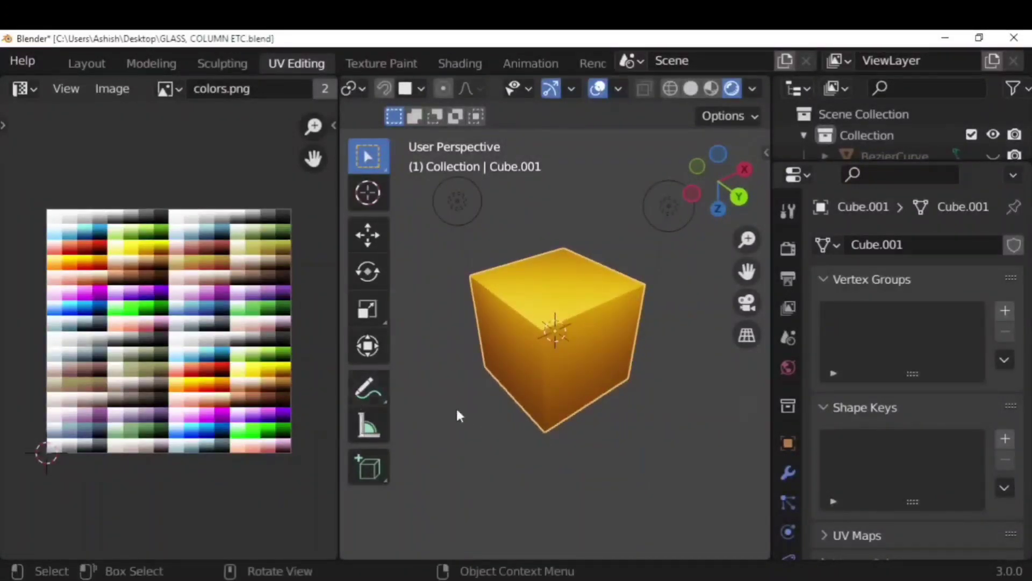
Compare the textured cube in Solid, Material Preview and Rendered viewport shading.
{"action": "left_click", "coordinate": [691, 88]}
{"action": "scroll", "coordinate": [534, 388], "scroll_direction": "down", "scroll_amount": 2}
{"action": "middle_click_drag", "start_coordinate": [534, 388], "coordinate": [528, 364]}
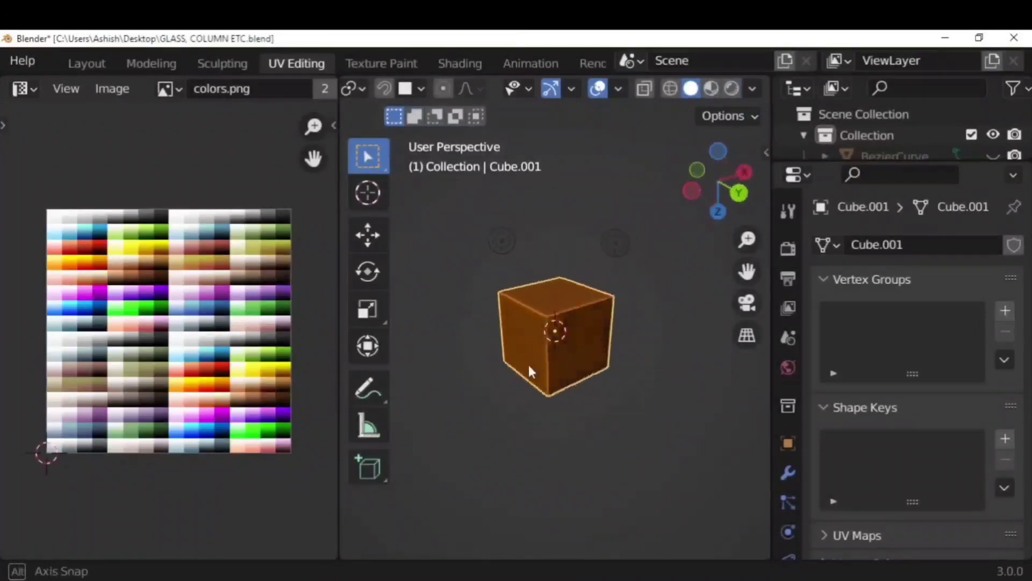
{"action": "scroll", "coordinate": [528, 364], "scroll_direction": "down", "scroll_amount": 1}
{"action": "left_click", "coordinate": [710, 90]}
{"action": "scroll", "coordinate": [667, 256], "scroll_direction": "up", "scroll_amount": 3}
{"action": "middle_click_drag", "start_coordinate": [667, 255], "coordinate": [679, 278]}
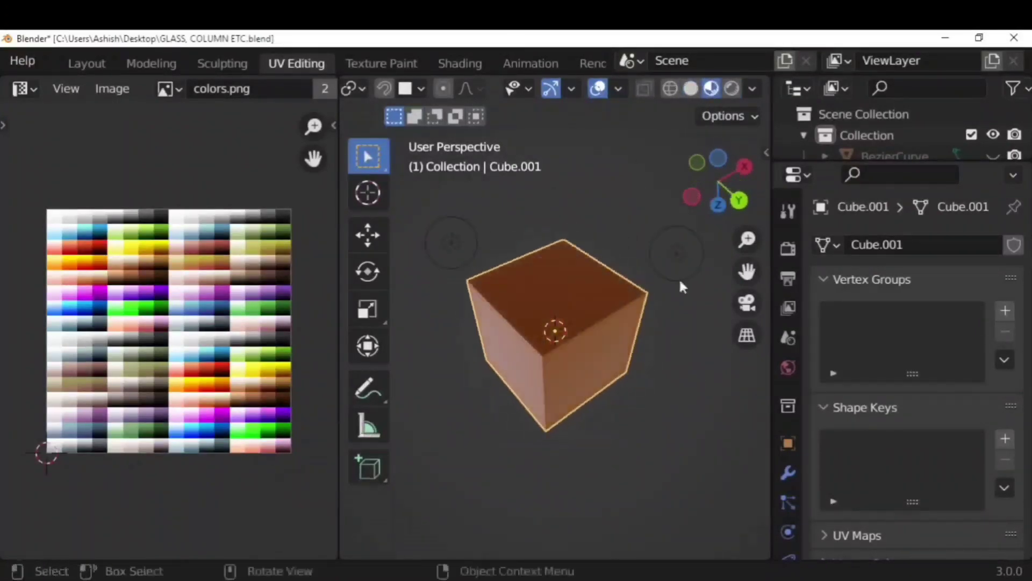
{"action": "left_click", "coordinate": [734, 88]}
{"action": "middle_click_drag", "start_coordinate": [613, 323], "coordinate": [645, 373]}
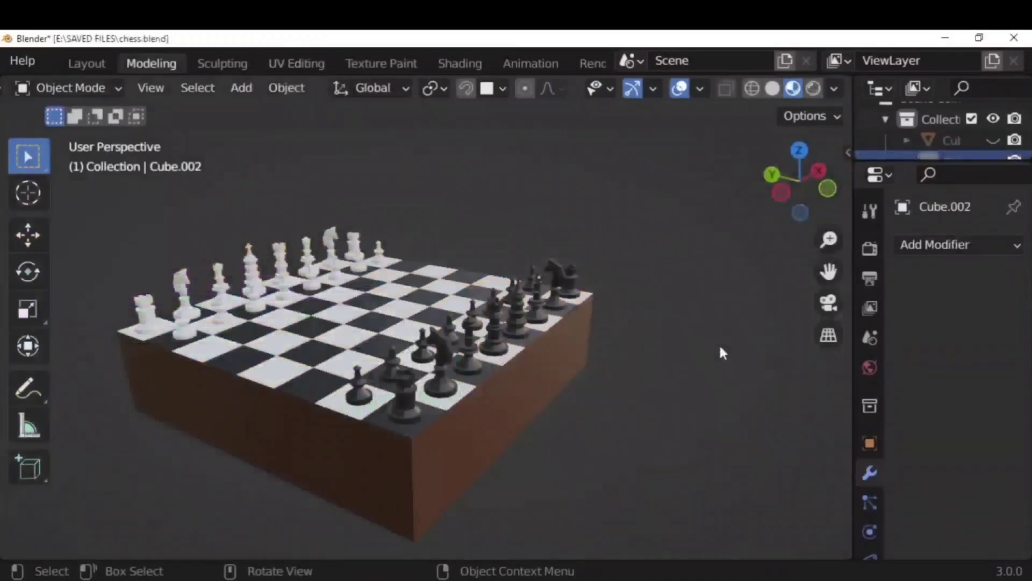
Examine the chess.blend chessboard and pieces from several angles, comparing Solid with Material Preview shading.
{"action": "middle_click_drag", "start_coordinate": [721, 350], "coordinate": [364, 219]}
{"action": "scroll", "coordinate": [576, 362], "scroll_direction": "up", "scroll_amount": 3}
{"action": "scroll", "coordinate": [663, 151], "scroll_direction": "down", "scroll_amount": 3}
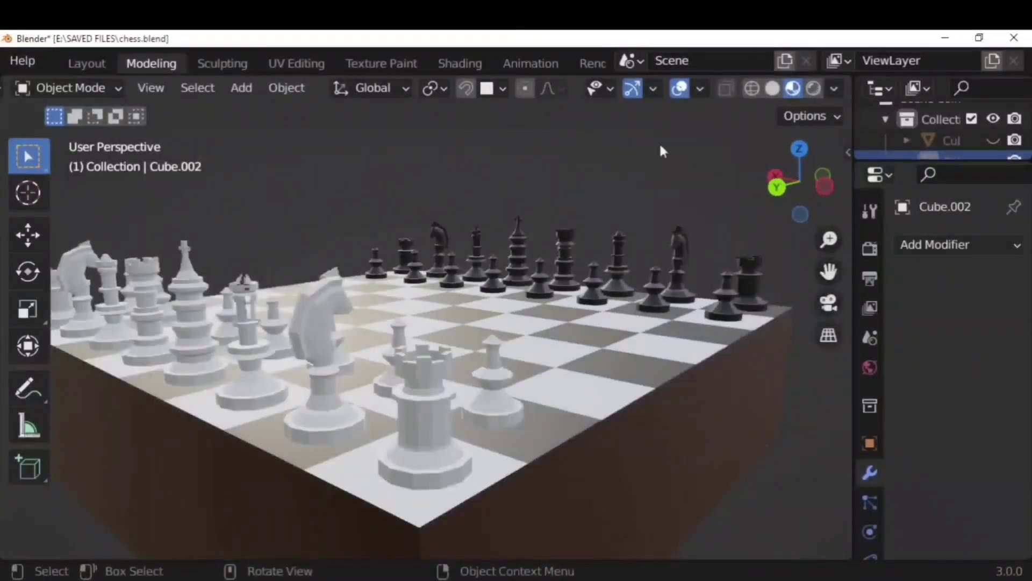
{"action": "left_click", "coordinate": [773, 89]}
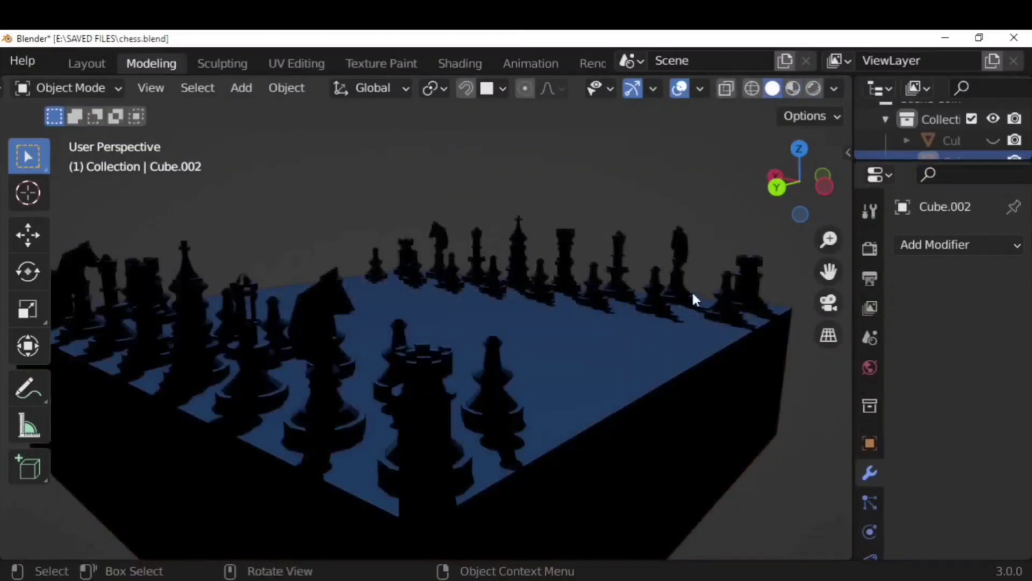
{"action": "left_click", "coordinate": [793, 88]}
{"action": "middle_click_drag", "start_coordinate": [748, 282], "coordinate": [631, 344]}
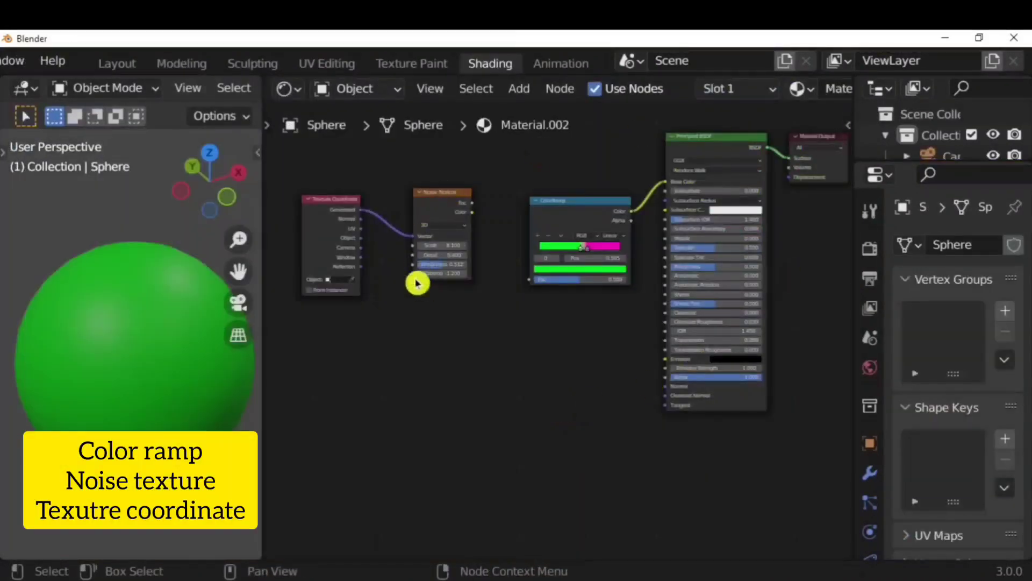
Add a Voronoi Texture node to the sphere's material and connect its Distance output to the ColorRamp's Fac input.
{"action": "key", "text": "shift+a"}
{"action": "left_click", "coordinate": [540, 110]}
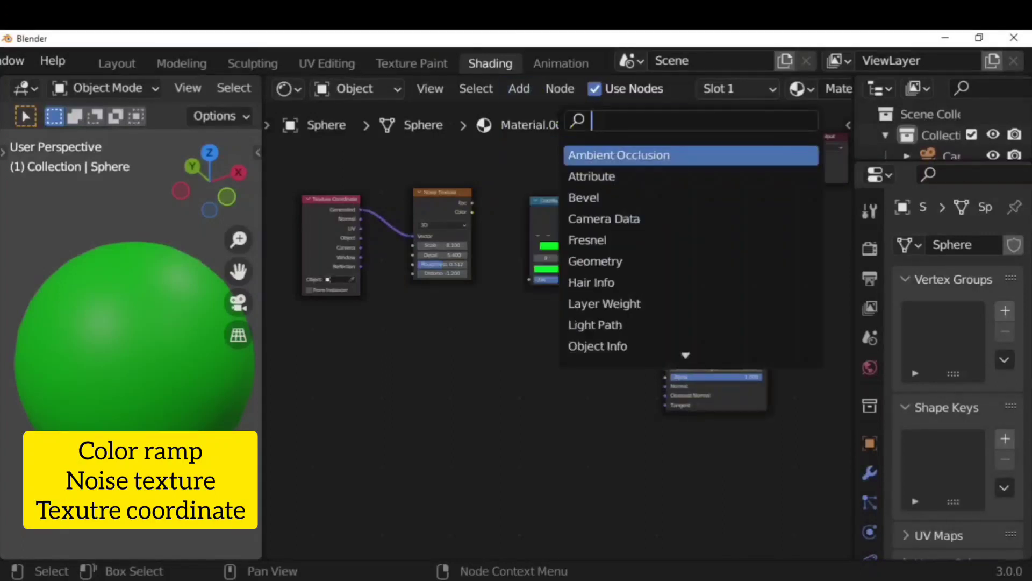
{"action": "type", "text": "voro"}
{"action": "key", "text": "Return"}
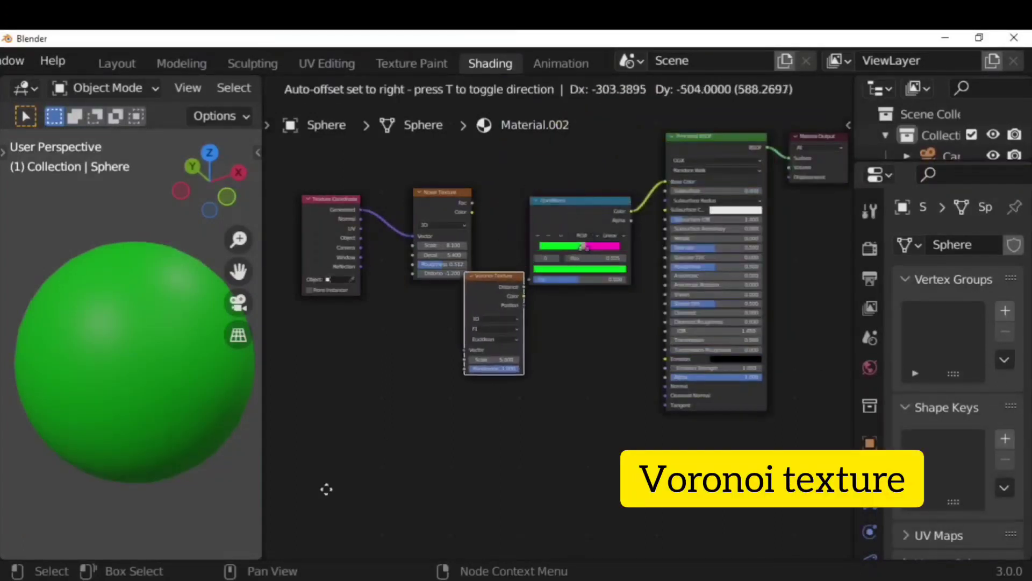
{"action": "left_click", "coordinate": [436, 305]}
{"action": "scroll", "coordinate": [548, 310], "scroll_direction": "up", "scroll_amount": 3}
{"action": "scroll", "coordinate": [542, 311], "scroll_direction": "up", "scroll_amount": 1}
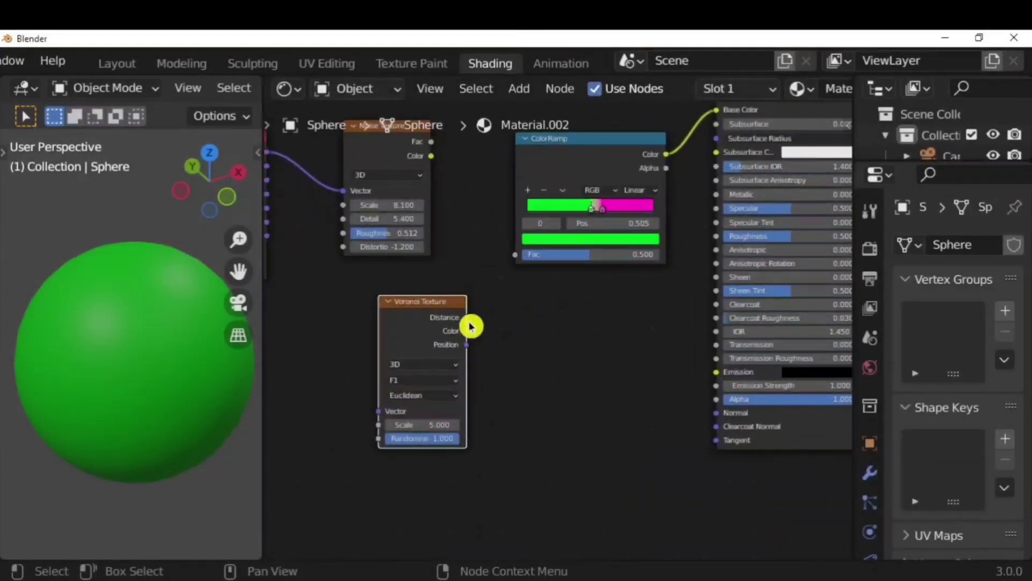
{"action": "left_click_drag", "start_coordinate": [466, 317], "coordinate": [515, 254]}
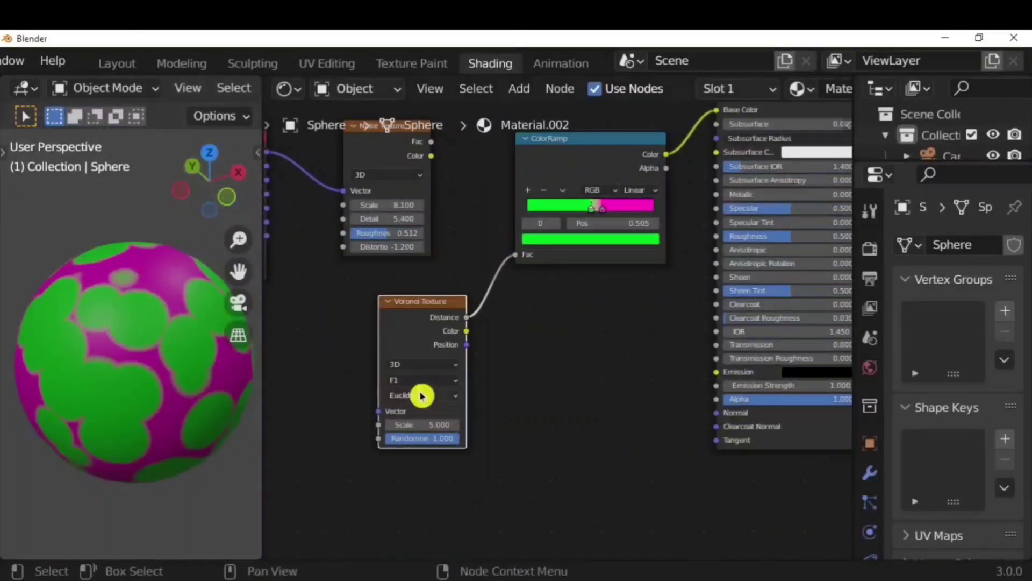
Set the Voronoi Texture's Scale to 8.5 and distance metric to Manhattan, and spread the ColorRamp stops with the pink one at 0.711.
{"action": "left_click_drag", "start_coordinate": [407, 424], "coordinate": [438, 425]}
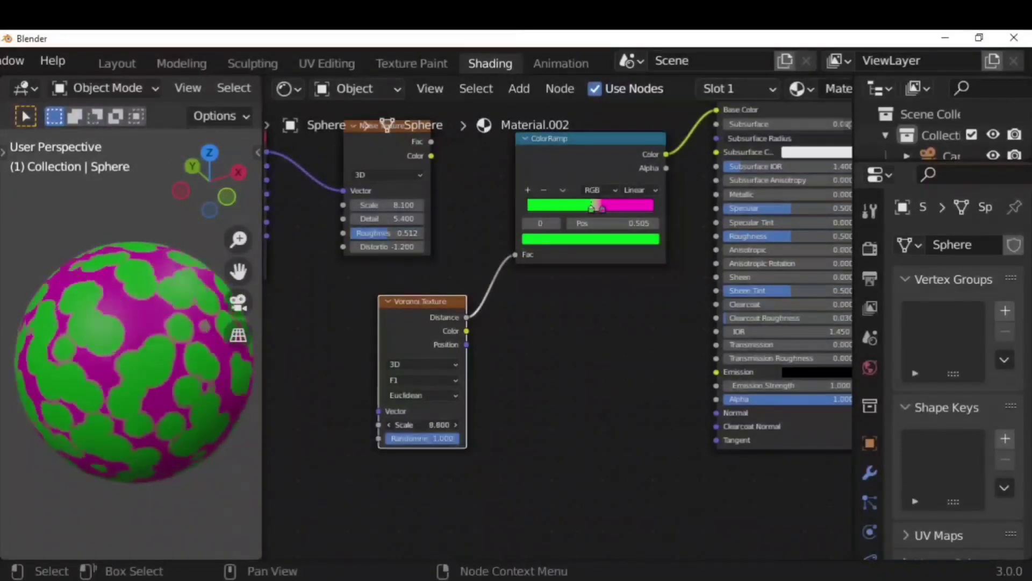
{"action": "left_click", "coordinate": [410, 398]}
{"action": "left_click", "coordinate": [410, 422]}
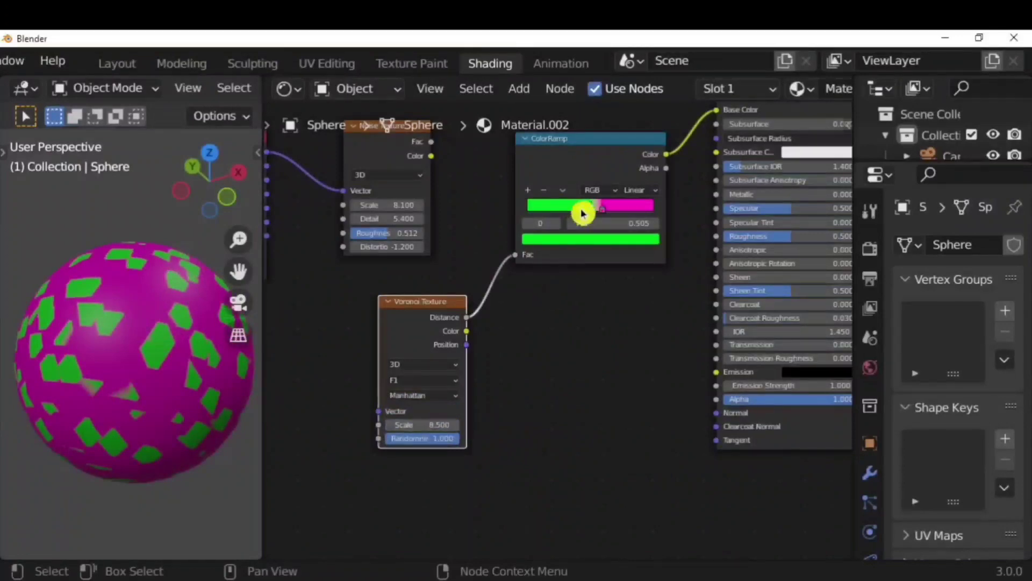
{"action": "left_click_drag", "start_coordinate": [596, 211], "coordinate": [620, 222]}
Switch the Voronoi Texture's distance metric to Chebychev, with Scale 7.2 and Randomness 0.
{"action": "left_click", "coordinate": [428, 400]}
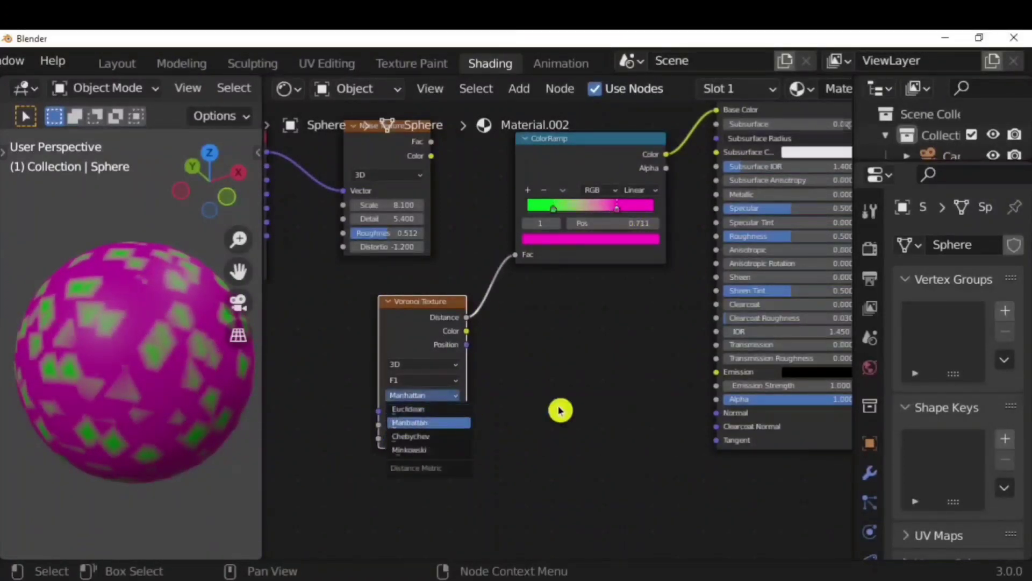
{"action": "mouse_move", "coordinate": [425, 425]}
{"action": "left_mouse_down"}
{"action": "mouse_move", "coordinate": [483, 425]}
{"action": "mouse_move", "coordinate": [408, 425]}
{"action": "mouse_move", "coordinate": [420, 442]}
{"action": "left_mouse_up"}
{"action": "left_click", "coordinate": [445, 398]}
{"action": "left_click", "coordinate": [410, 435]}
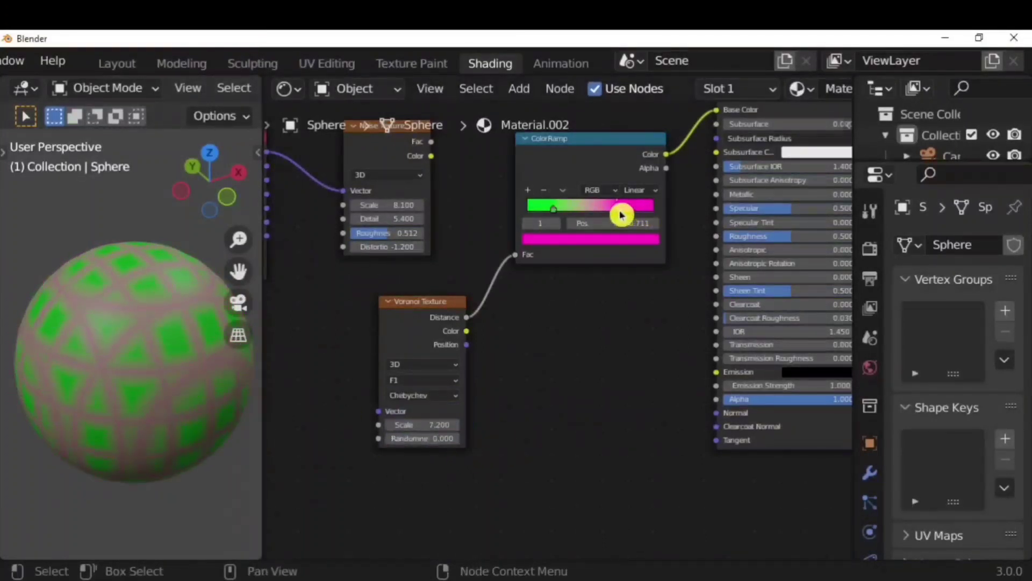
Move the ColorRamp's green stop to 0.341, set the Voronoi Texture's Scale to 18.1 and increase its Randomness.
{"action": "left_click_drag", "start_coordinate": [654, 222], "coordinate": [571, 211]}
{"action": "mouse_move", "coordinate": [133, 401]}
{"action": "middle_mouse_down"}
{"action": "mouse_move", "coordinate": [78, 312]}
{"action": "mouse_move", "coordinate": [111, 415]}
{"action": "mouse_move", "coordinate": [124, 416]}
{"action": "middle_mouse_up"}
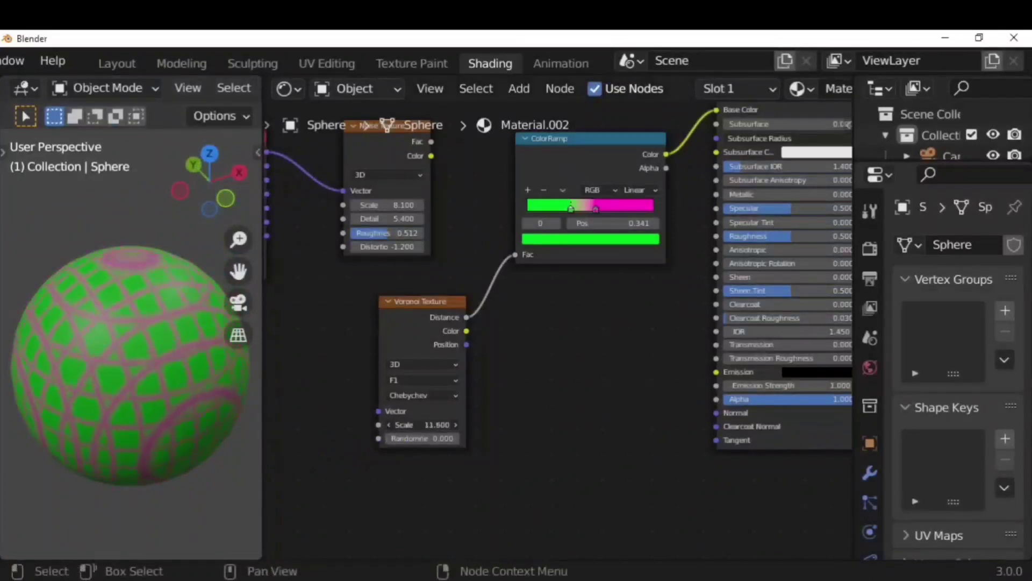
{"action": "left_click_drag", "start_coordinate": [422, 425], "coordinate": [465, 425]}
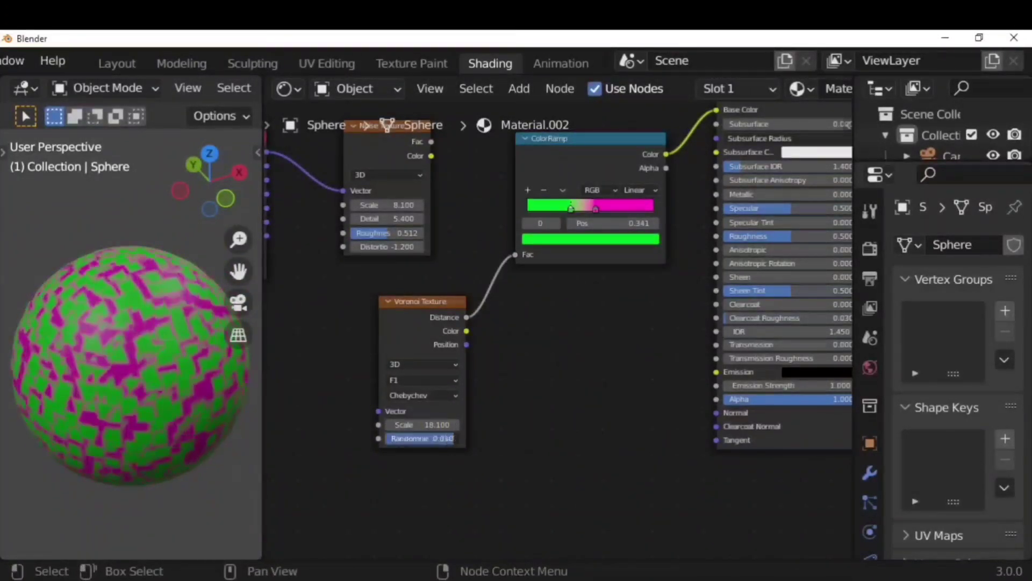
Try the Minkowski distance metric with different Exponent values on the Voronoi Texture, then go back to Chebychev.
{"action": "left_click", "coordinate": [422, 395]}
{"action": "left_click", "coordinate": [429, 449]}
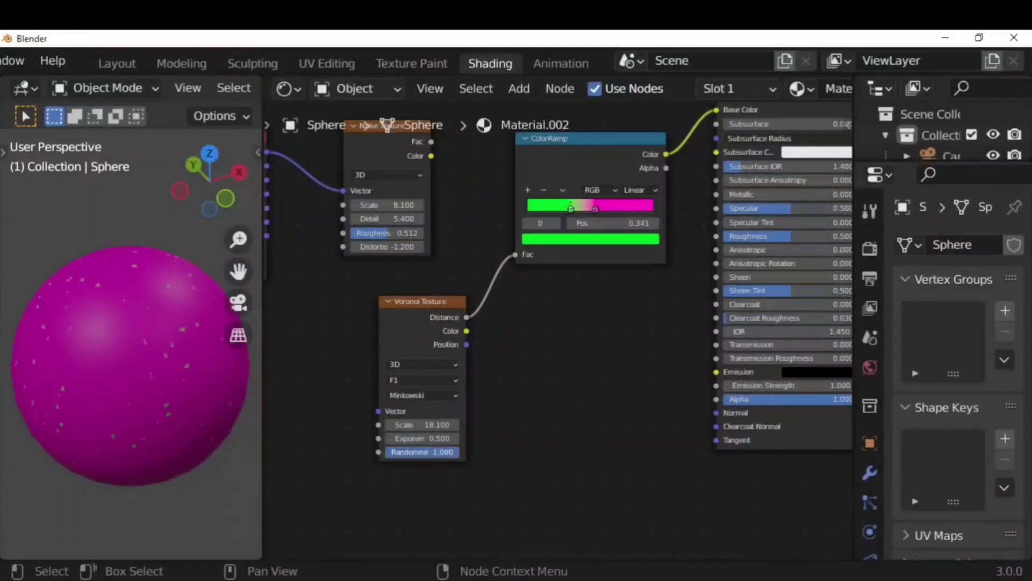
{"action": "mouse_move", "coordinate": [422, 439]}
{"action": "left_mouse_down"}
{"action": "mouse_move", "coordinate": [462, 438]}
{"action": "mouse_move", "coordinate": [427, 424]}
{"action": "left_mouse_up"}
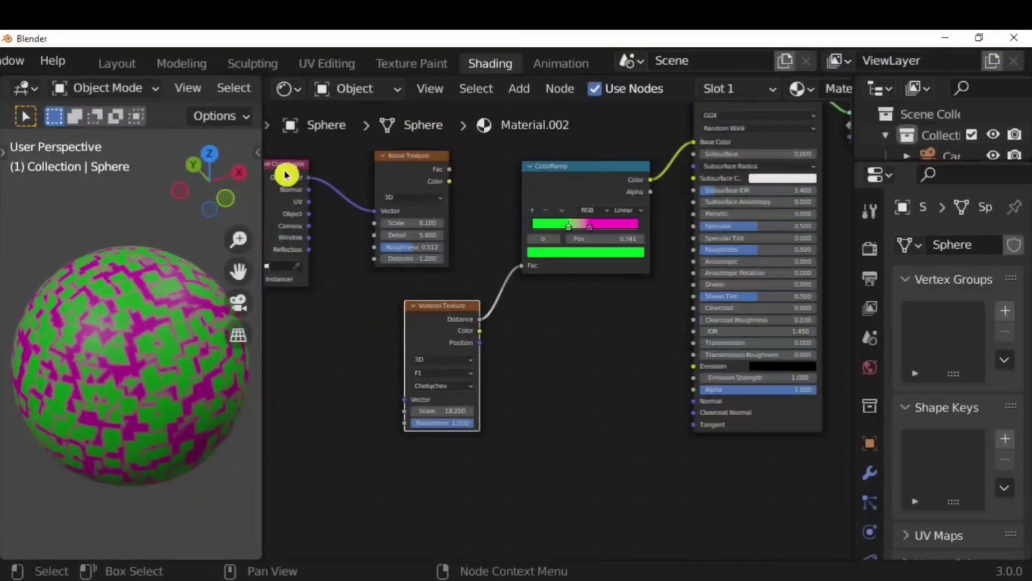
Connect the Texture Coordinate's UV output to the Voronoi Texture's Vector input and set Randomness to 0.
{"action": "left_click_drag", "start_coordinate": [309, 204], "coordinate": [404, 399]}
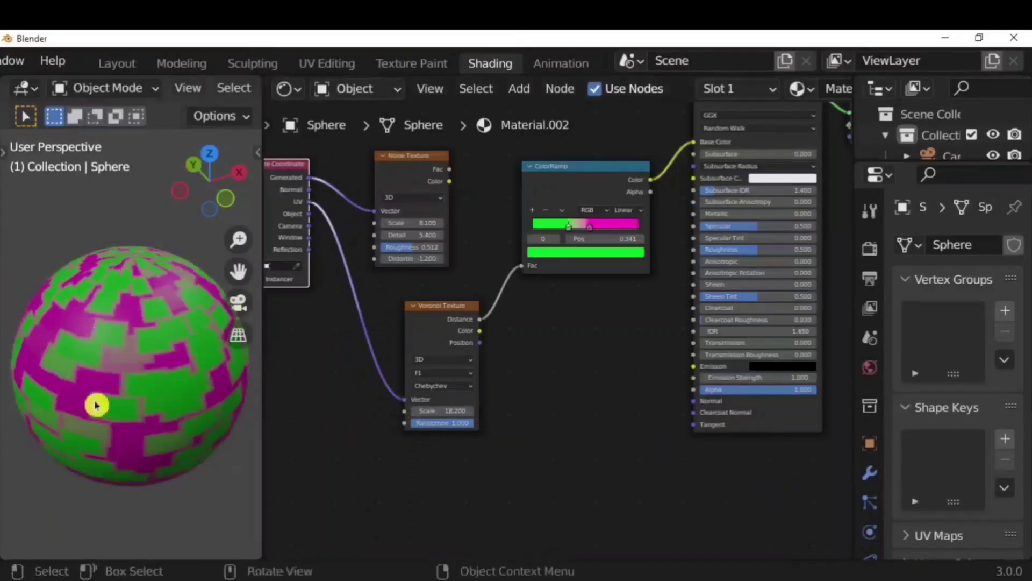
{"action": "left_click", "coordinate": [443, 386]}
{"action": "left_click_drag", "start_coordinate": [454, 424], "coordinate": [390, 425]}
{"action": "middle_click_drag", "start_coordinate": [103, 430], "coordinate": [102, 452]}
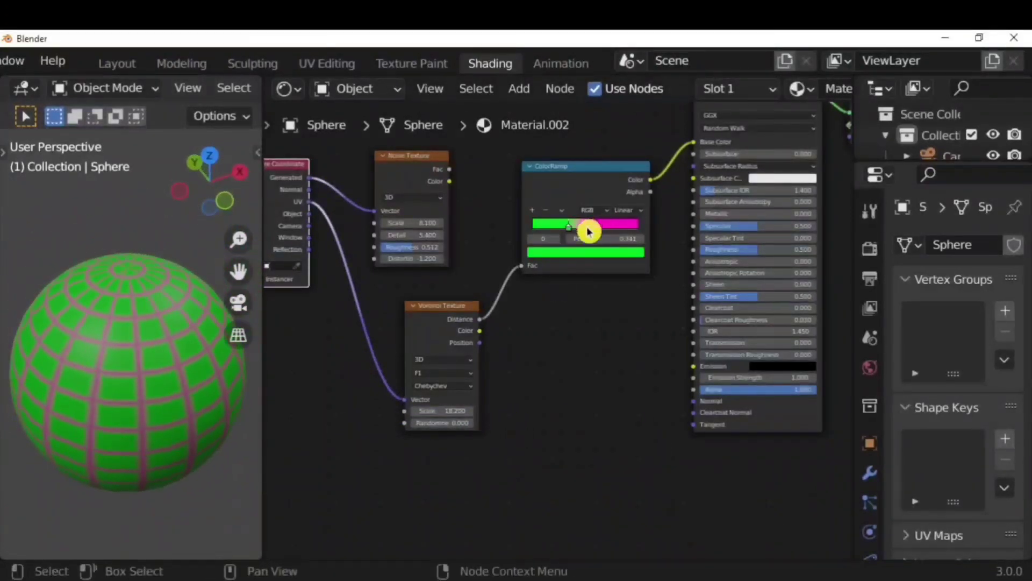
Move the ColorRamp's pink stop closer to the green one and change its color to blue.
{"action": "left_click_drag", "start_coordinate": [625, 235], "coordinate": [573, 260]}
{"action": "middle_click_drag", "start_coordinate": [138, 445], "coordinate": [154, 415]}
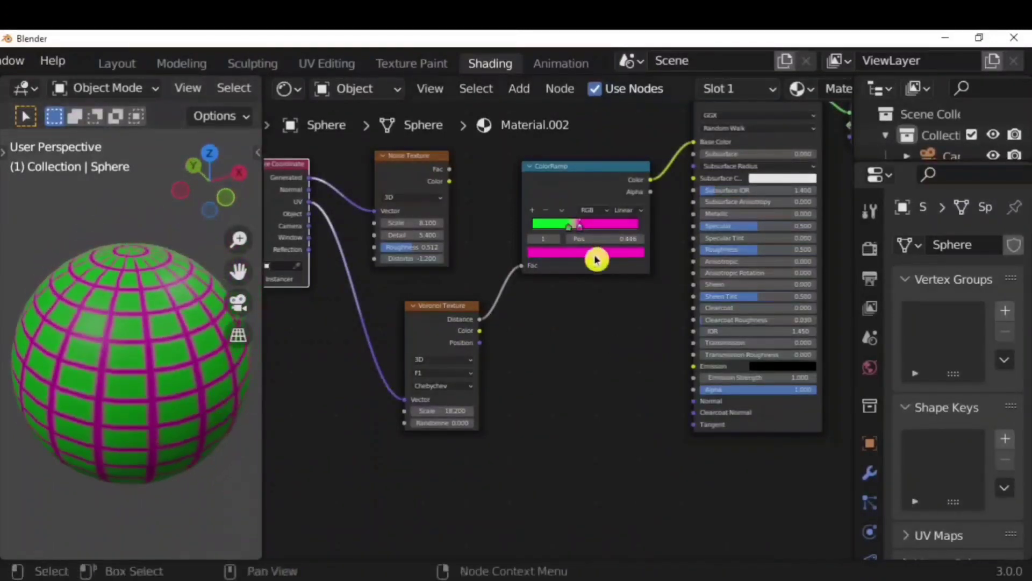
{"action": "left_click", "coordinate": [596, 253]}
{"action": "left_click_drag", "start_coordinate": [565, 155], "coordinate": [610, 116]}
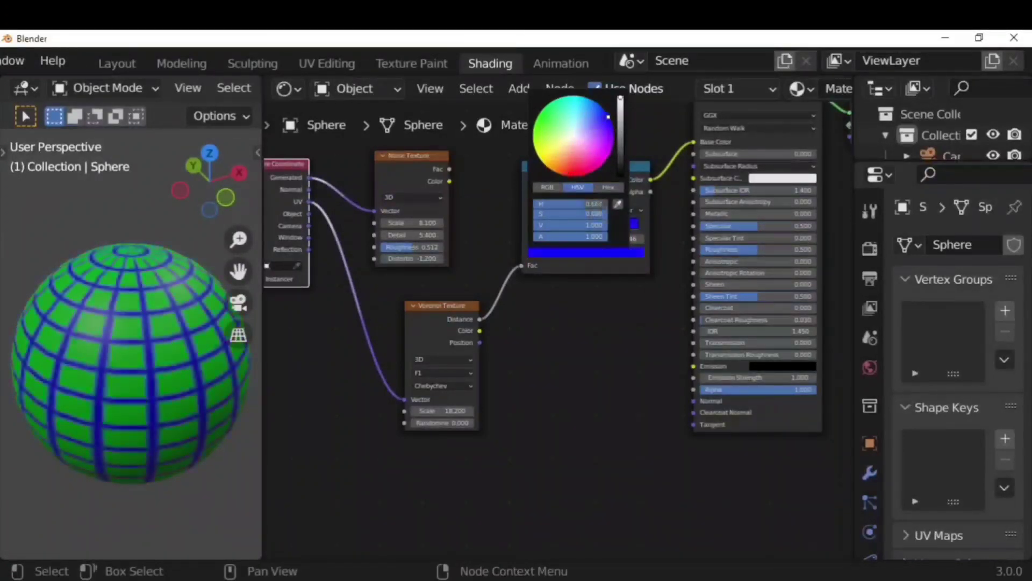
{"action": "left_click", "coordinate": [572, 384]}
Set the Voronoi Texture's Scale to 17.5 and metric to Minkowski, and move the ColorRamp's green stop to 0.436.
{"action": "left_click_drag", "start_coordinate": [456, 411], "coordinate": [411, 425]}
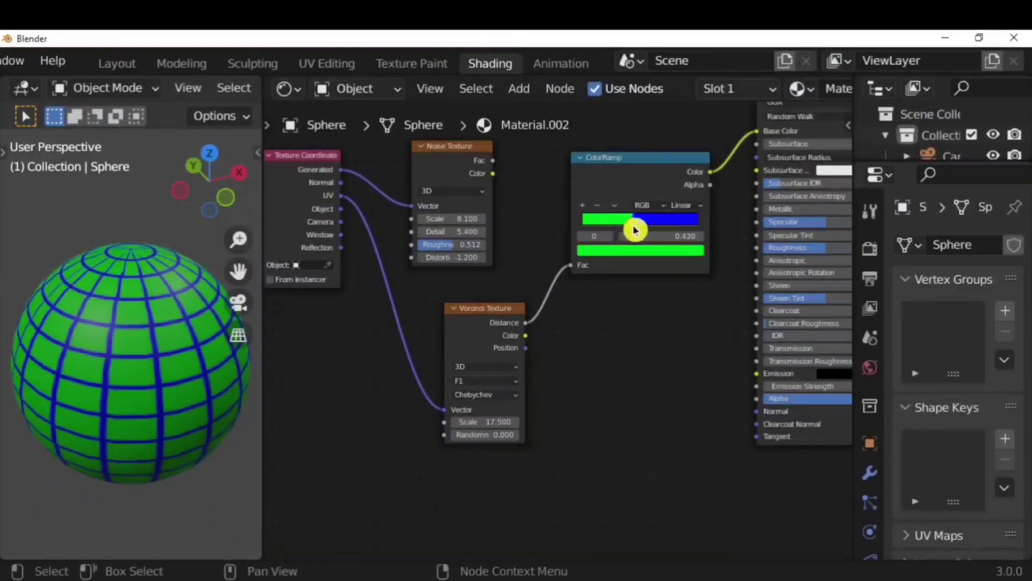
{"action": "left_click", "coordinate": [485, 394]}
{"action": "left_click", "coordinate": [501, 437]}
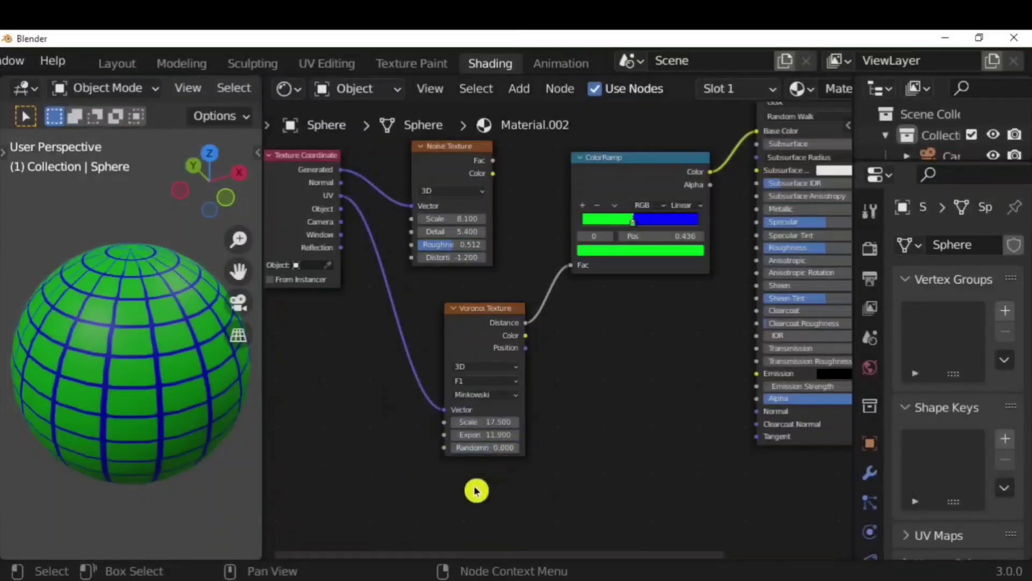
Set the Voronoi Texture's Exponent to 2.1 and its Randomness to 0.904.
{"action": "scroll", "coordinate": [462, 483], "scroll_direction": "up", "scroll_amount": 2}
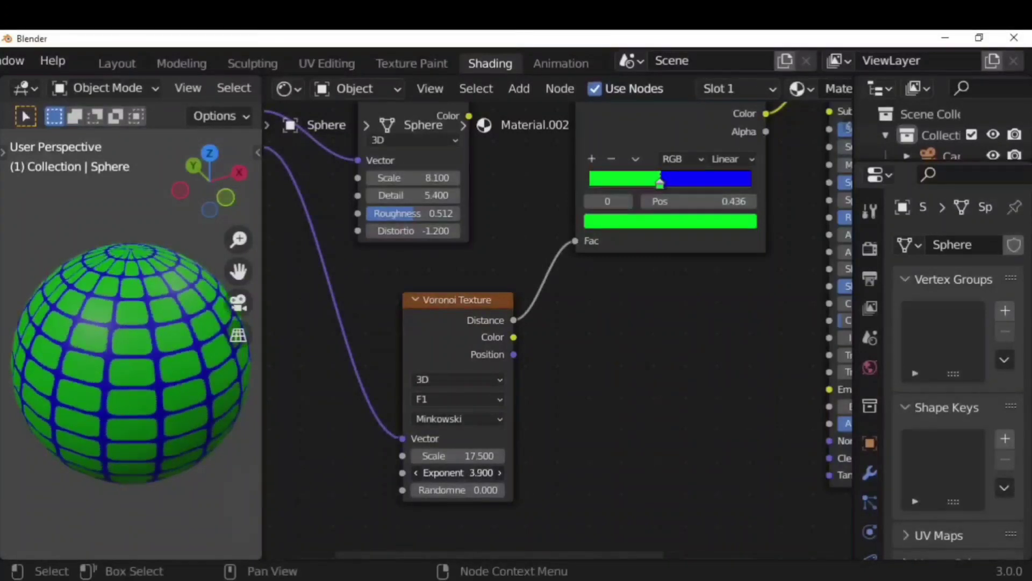
{"action": "scroll", "coordinate": [457, 473], "scroll_direction": "down", "scroll_amount": 1}
{"action": "middle_click_drag", "start_coordinate": [162, 368], "coordinate": [161, 473]}
{"action": "key", "text": "Home"}
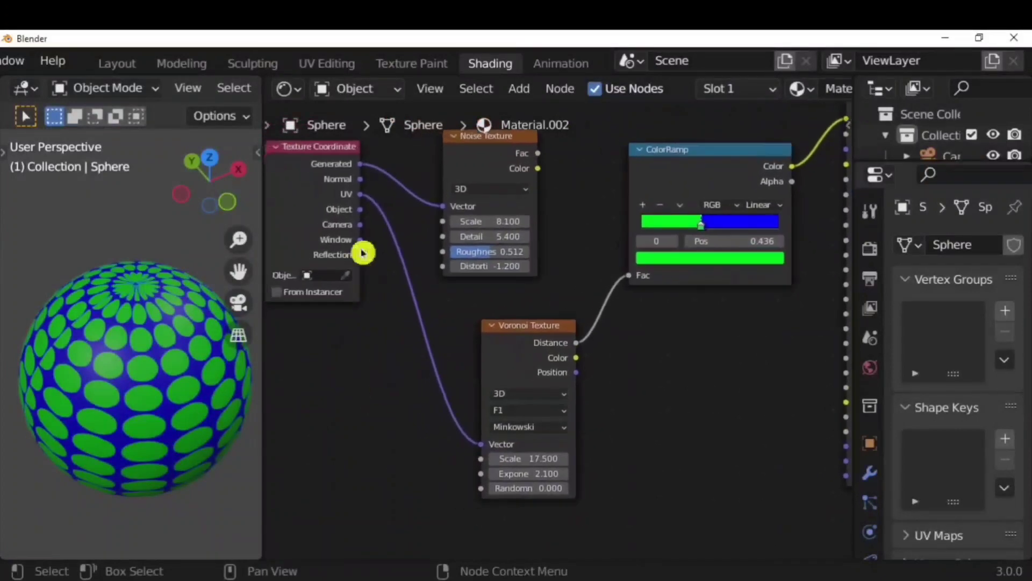
{"action": "left_click_drag", "start_coordinate": [528, 488], "coordinate": [581, 488]}
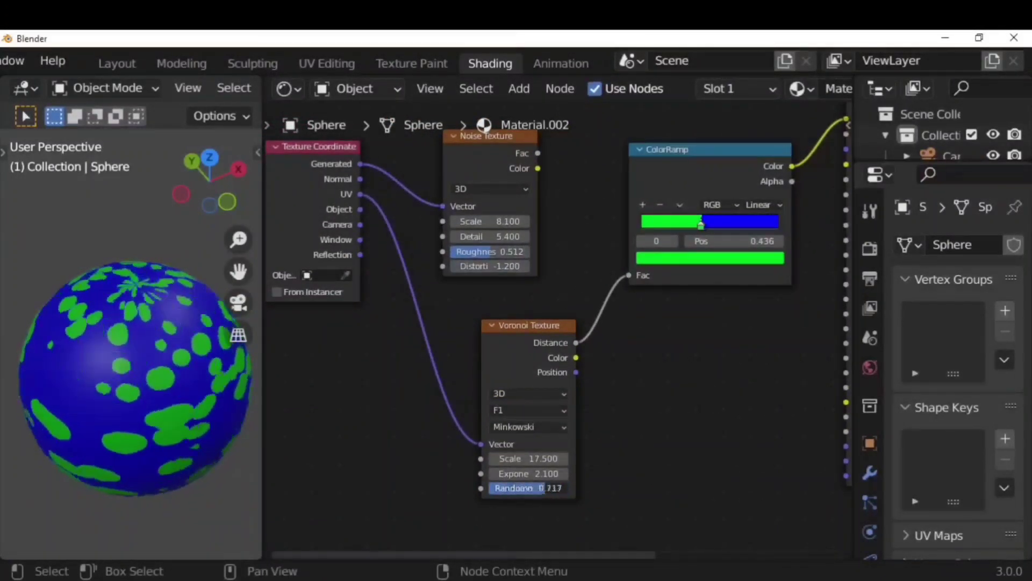
{"action": "mouse_move", "coordinate": [172, 301]}
{"action": "middle_mouse_down"}
{"action": "mouse_move", "coordinate": [180, 347]}
{"action": "mouse_move", "coordinate": [171, 319]}
{"action": "middle_mouse_up"}
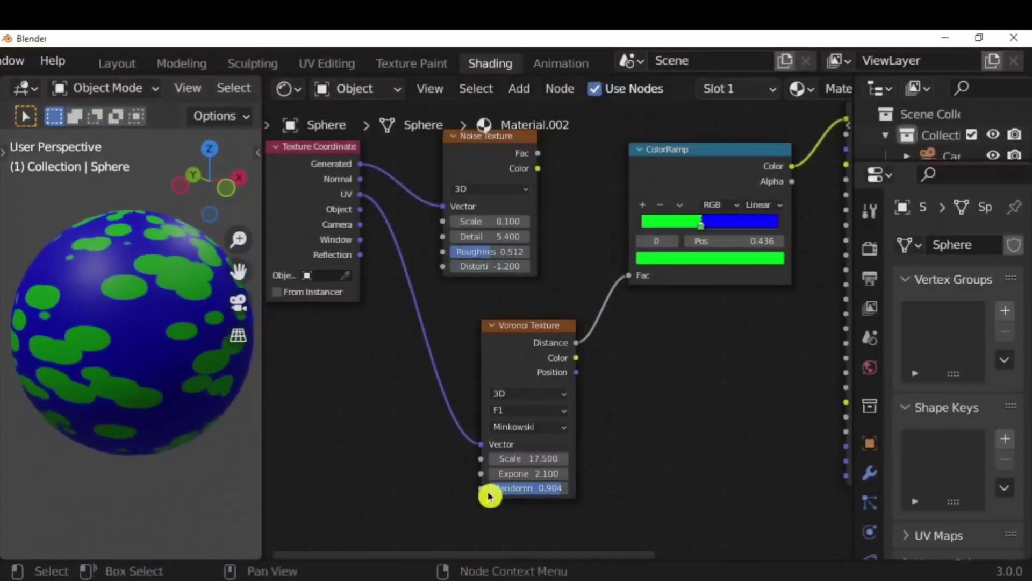